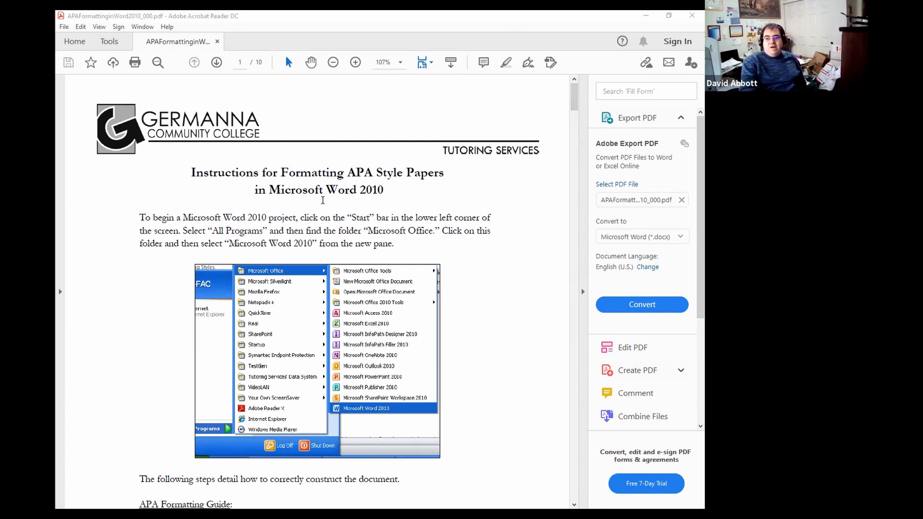
- Highlight the 'Microsoft Word 2010' title text, then scroll through the current page
drag(270, 190, 388, 191)
click(388, 190)
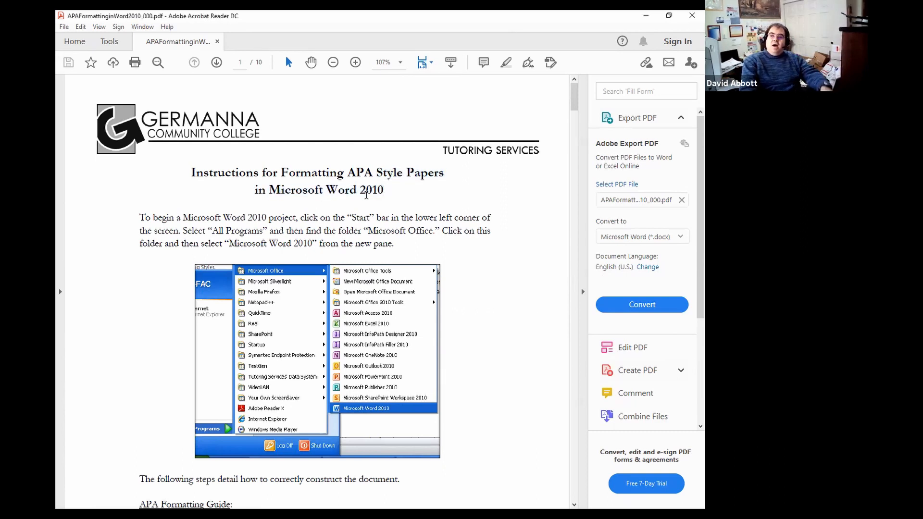
scroll(396, 201, down, 15)
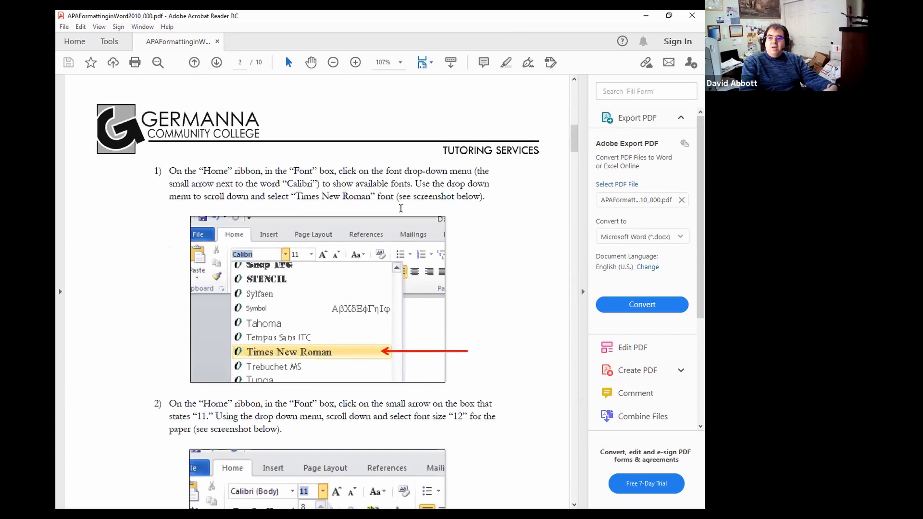
scroll(402, 210, down, 4)
scroll(342, 289, up, 4)
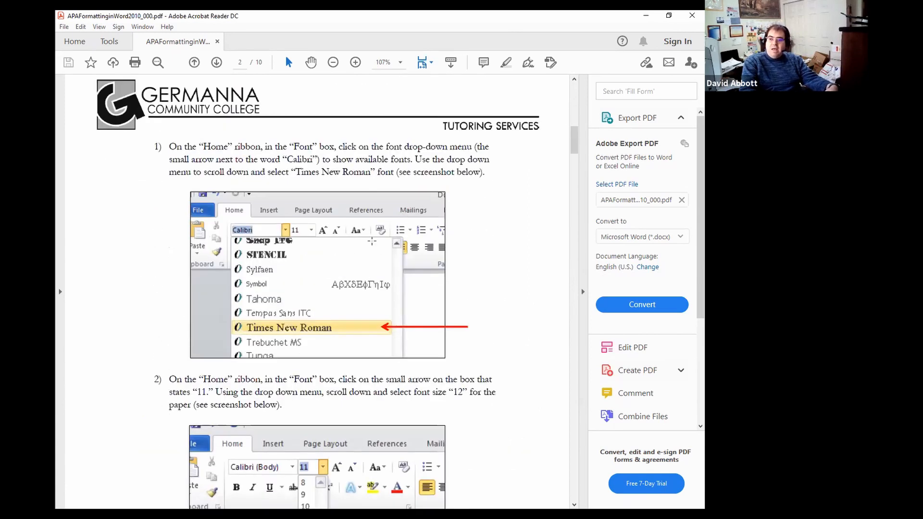
scroll(372, 241, down, 8)
scroll(368, 243, up, 9)
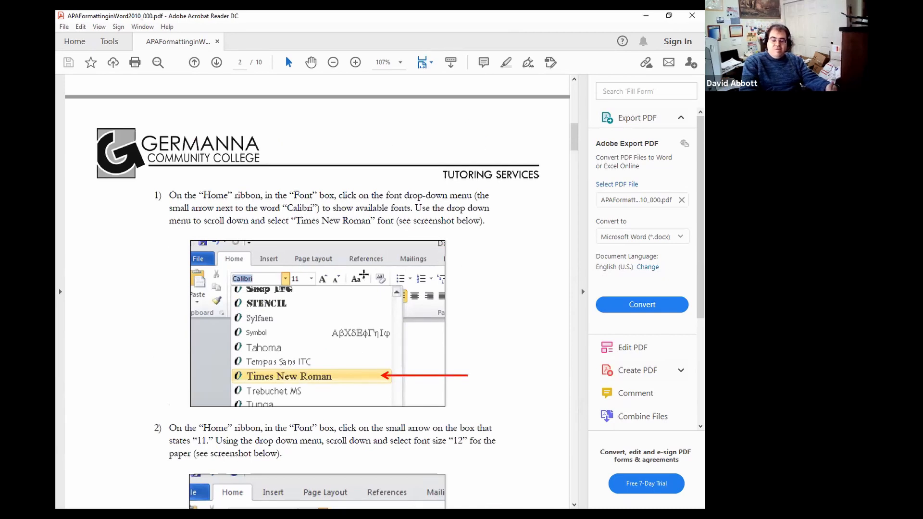
scroll(364, 274, down, 20)
scroll(387, 240, down, 20)
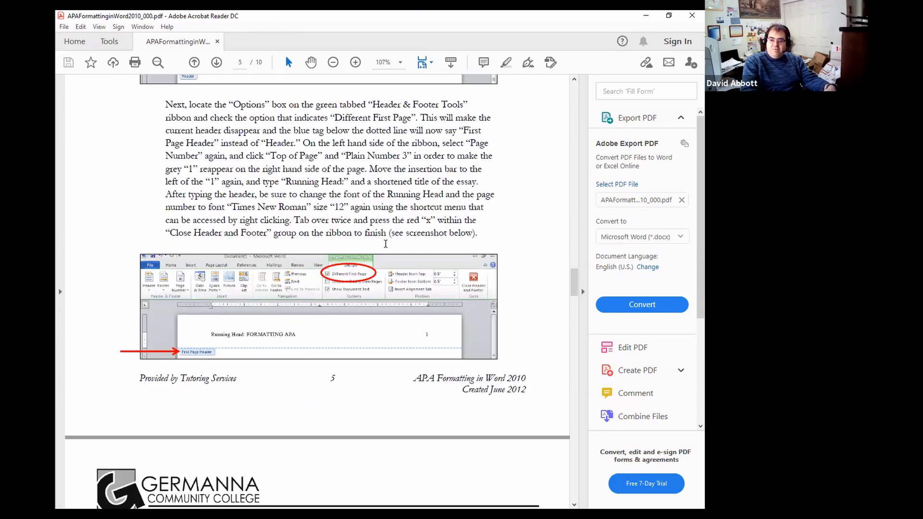
scroll(385, 244, down, 20)
scroll(381, 245, down, 20)
scroll(379, 249, down, 5)
scroll(378, 249, up, 12)
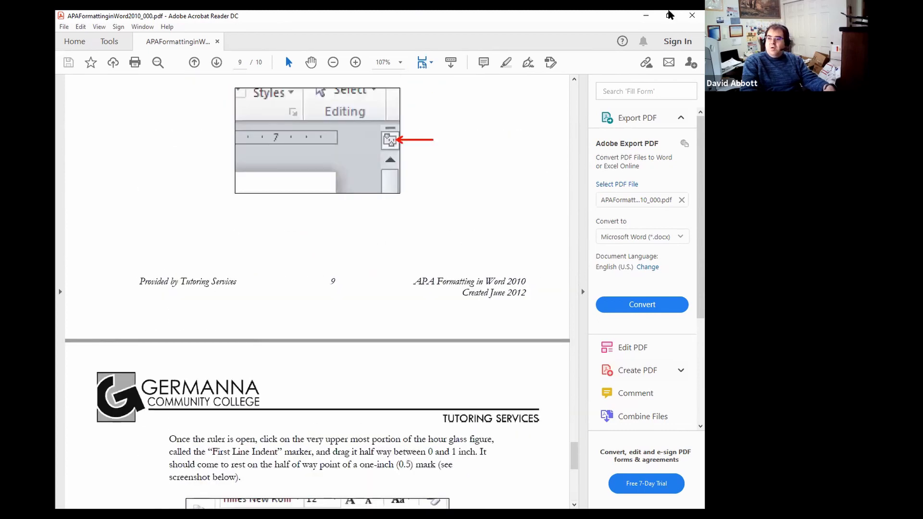
scroll(466, 267, up, 9)
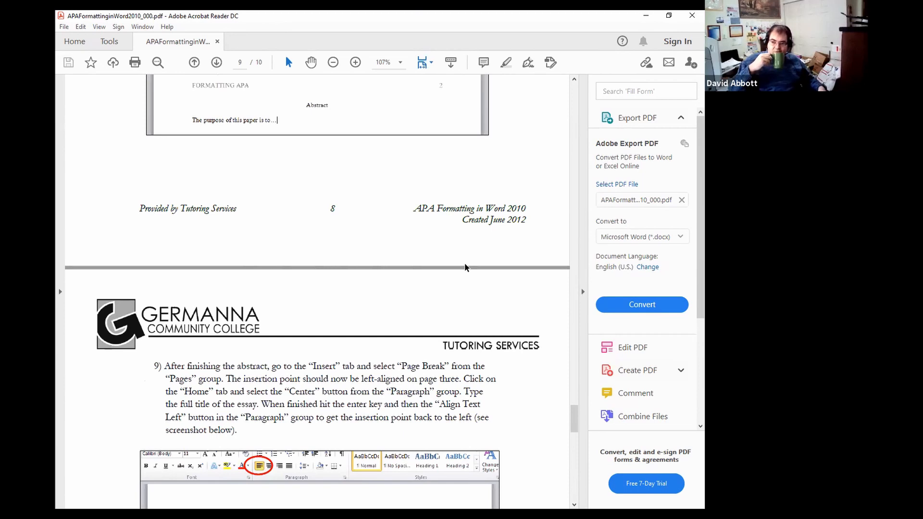
scroll(406, 208, down, 5)
scroll(406, 208, up, 7)
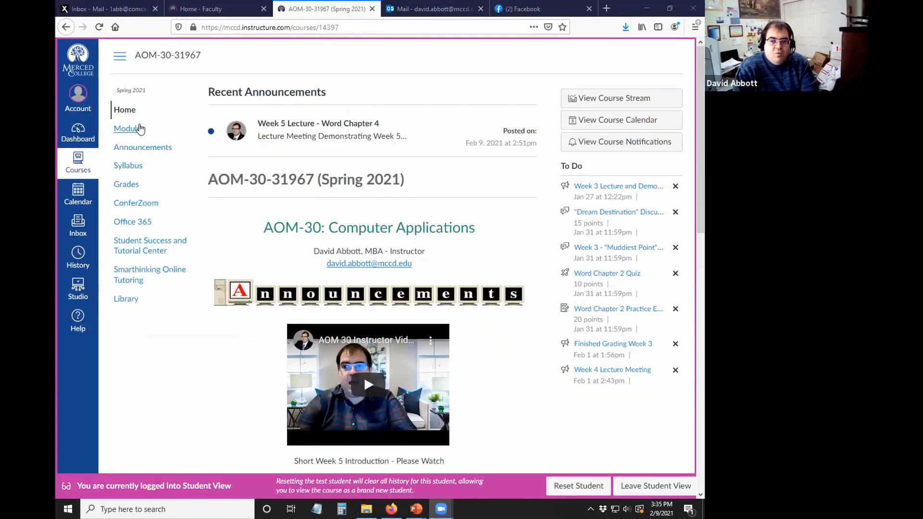
- Go to the course Modules list and open the Week 5 Lecture page
click(139, 128)
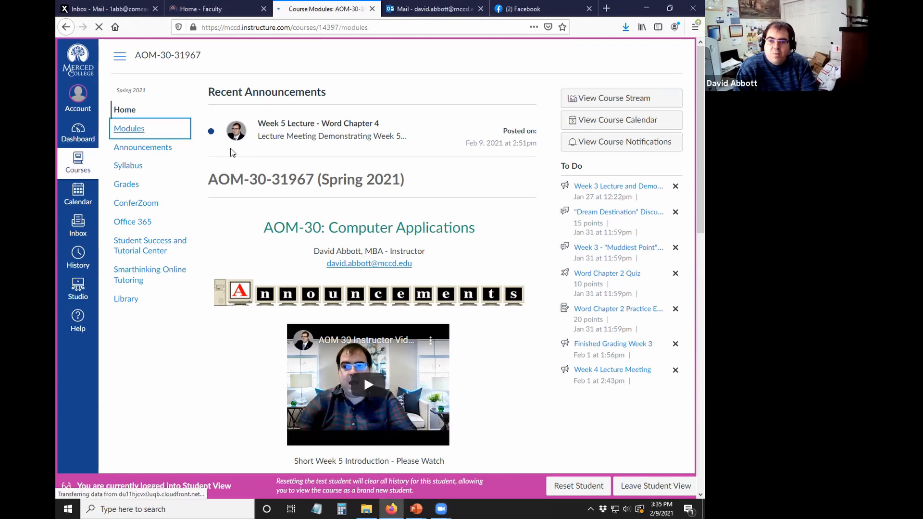
scroll(385, 224, down, 14)
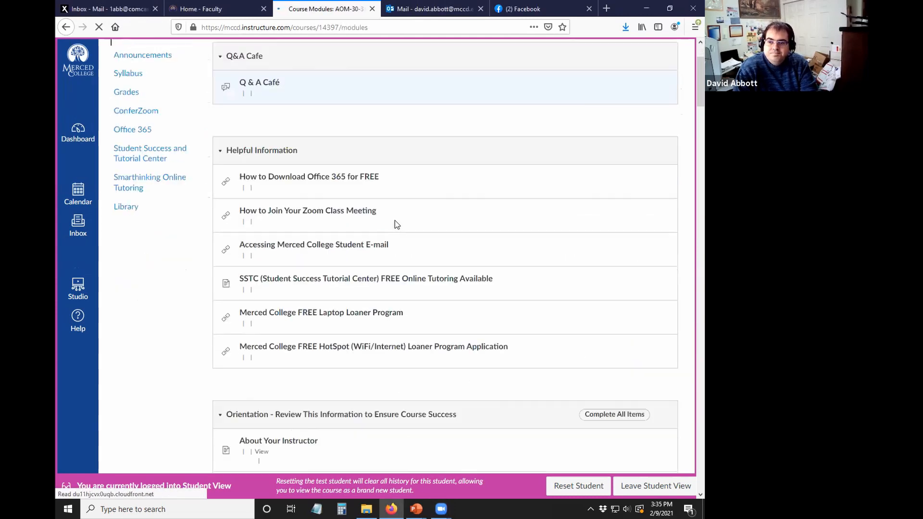
scroll(393, 224, down, 20)
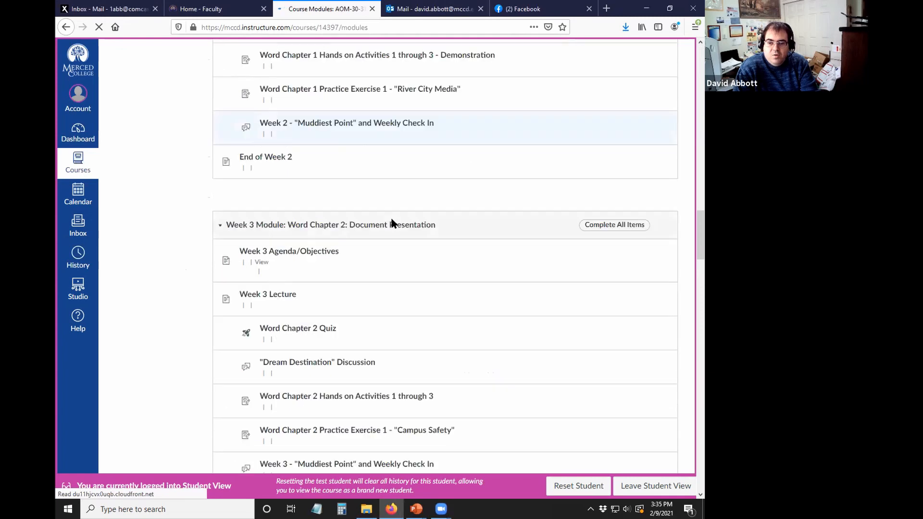
scroll(392, 219, down, 10)
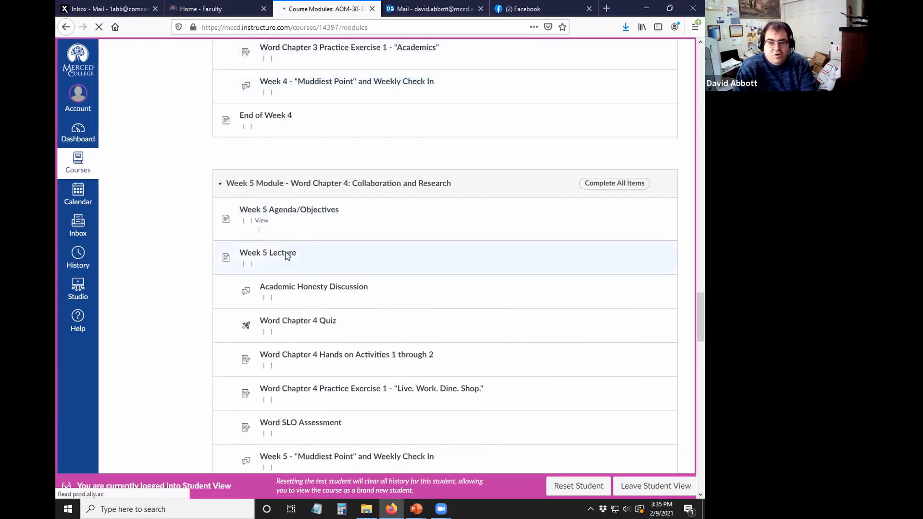
scroll(259, 250, down, 4)
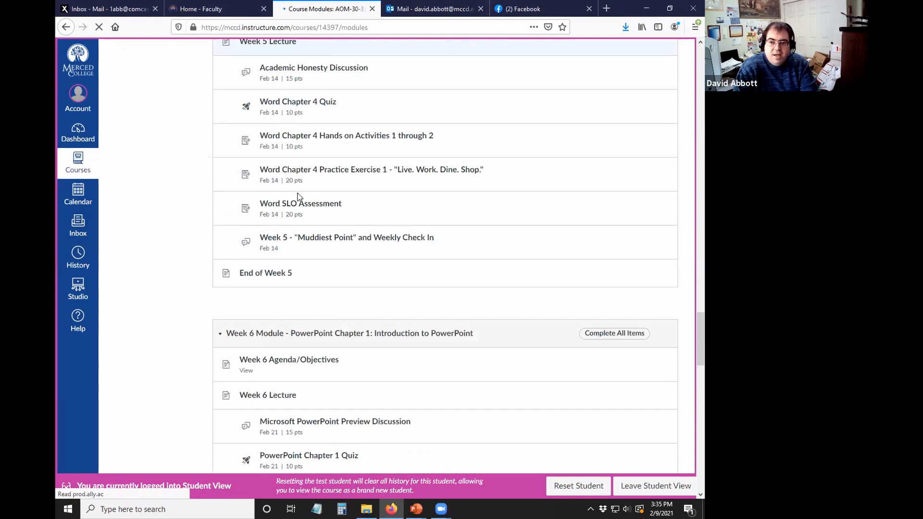
scroll(232, 124, up, 10)
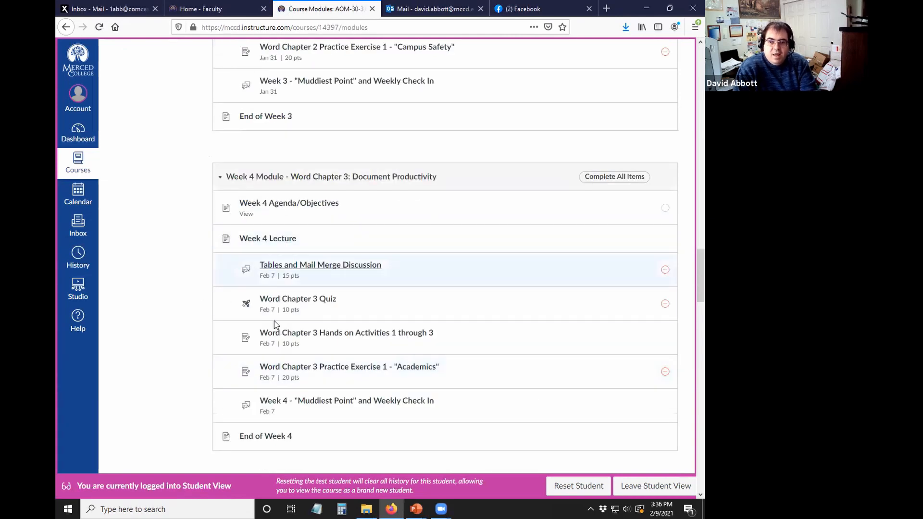
scroll(275, 325, down, 5)
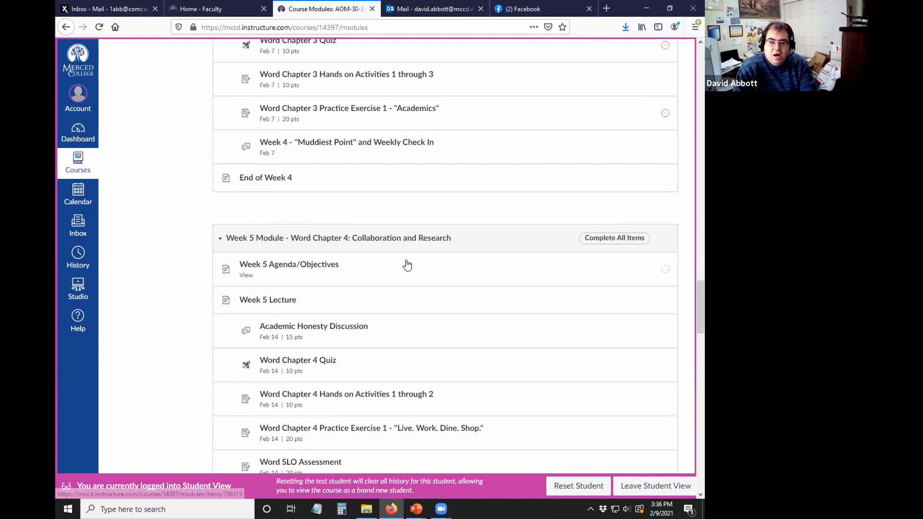
click(272, 301)
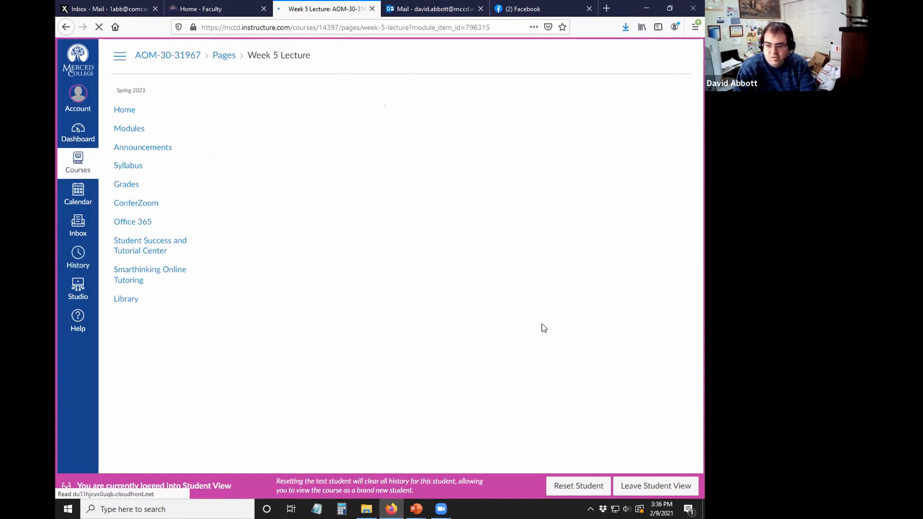
- Open the APA Format Instructions for Microsoft Word file under Additional Resources
scroll(343, 329, down, 2)
scroll(344, 333, down, 5)
drag(219, 375, 351, 376)
click(380, 380)
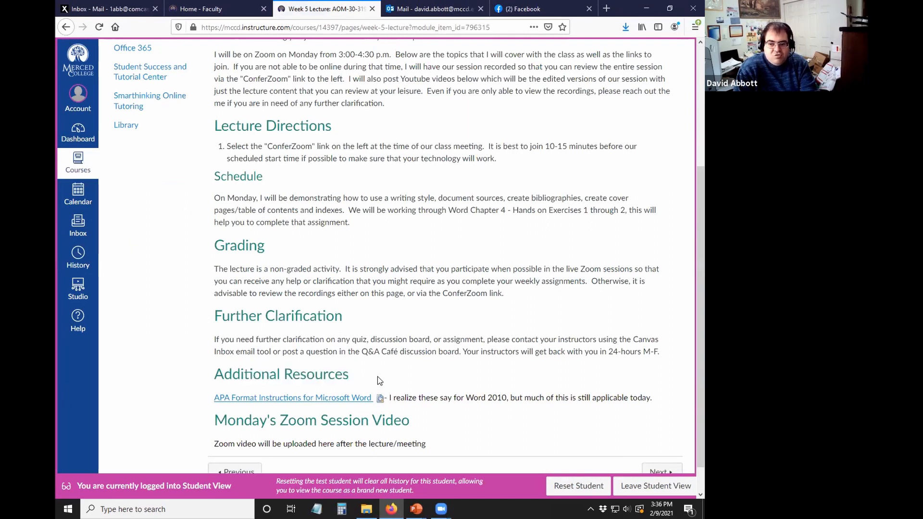
scroll(337, 378, down, 1)
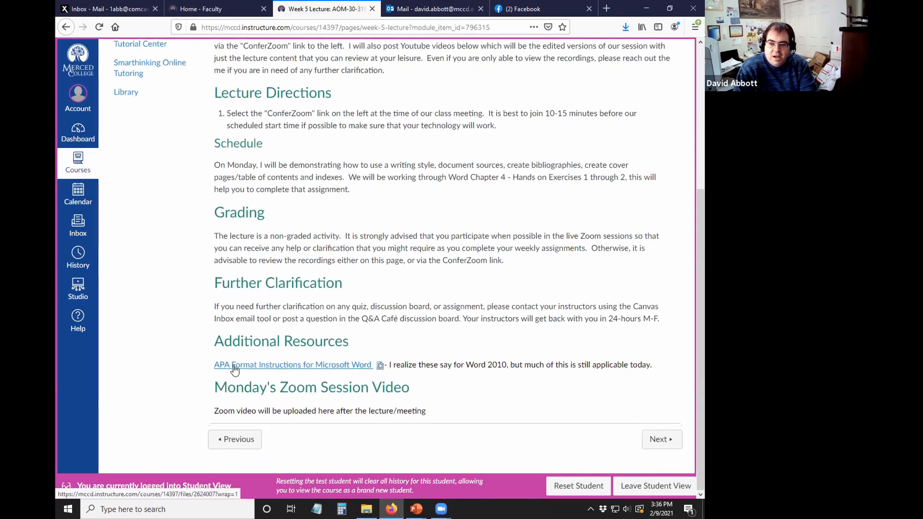
click(294, 371)
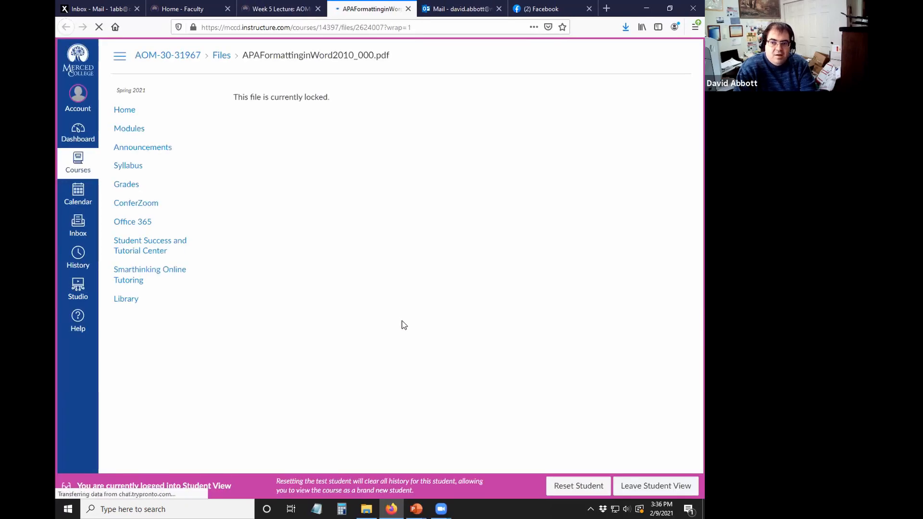
key(alt+Left)
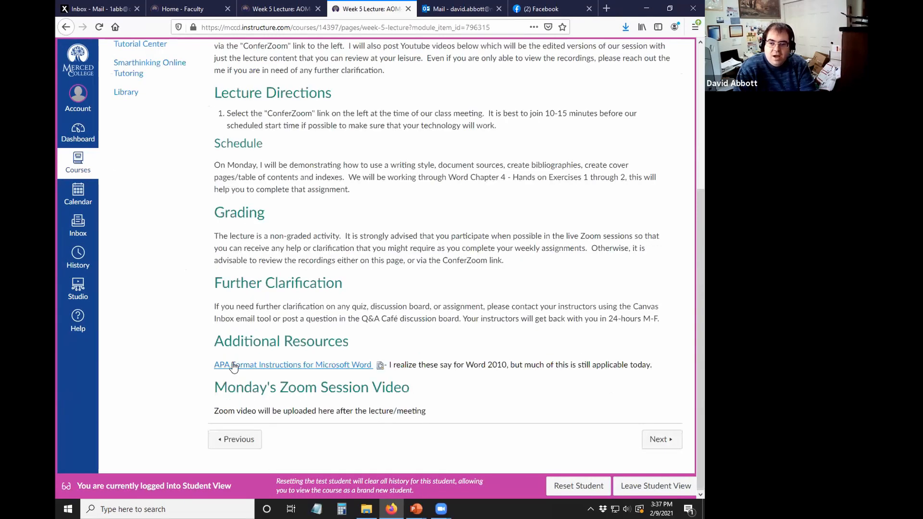
click(308, 367)
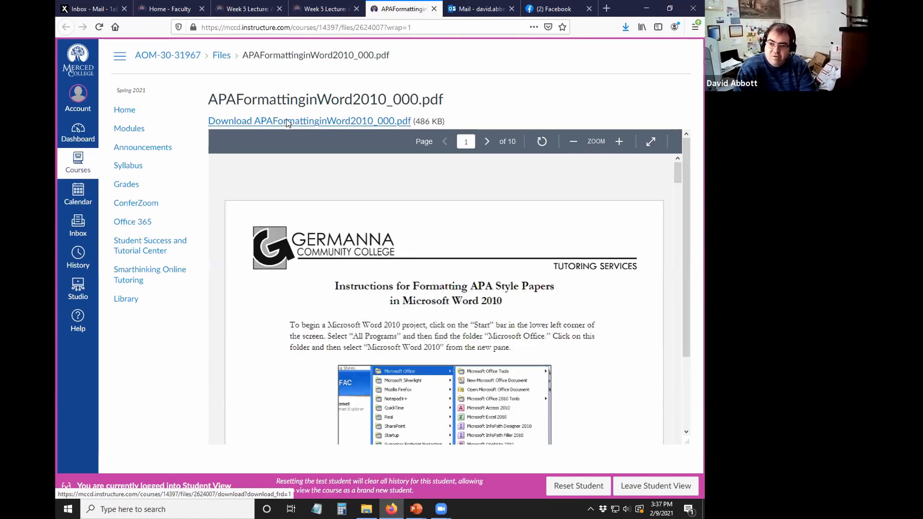
- Scroll through the APAFormattinginWord2010_000.pdf preview
scroll(499, 313, down, 5)
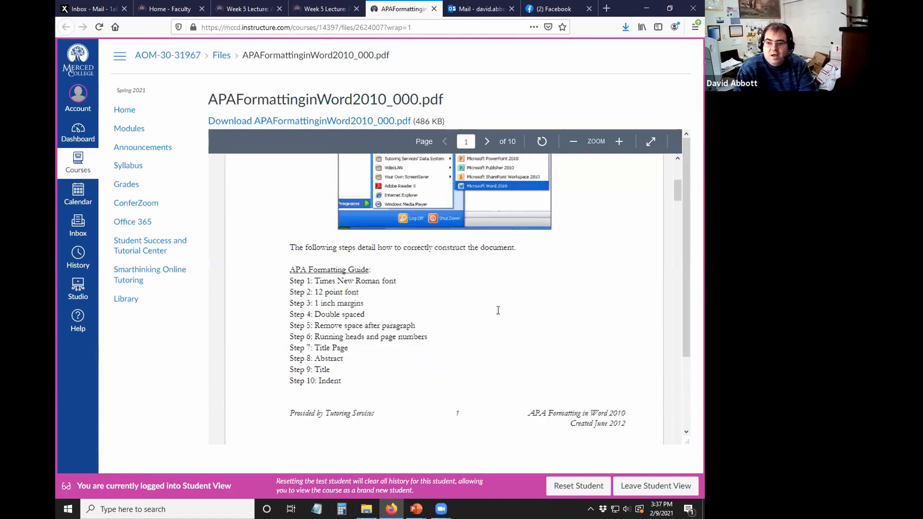
scroll(499, 314, down, 5)
scroll(496, 310, up, 3)
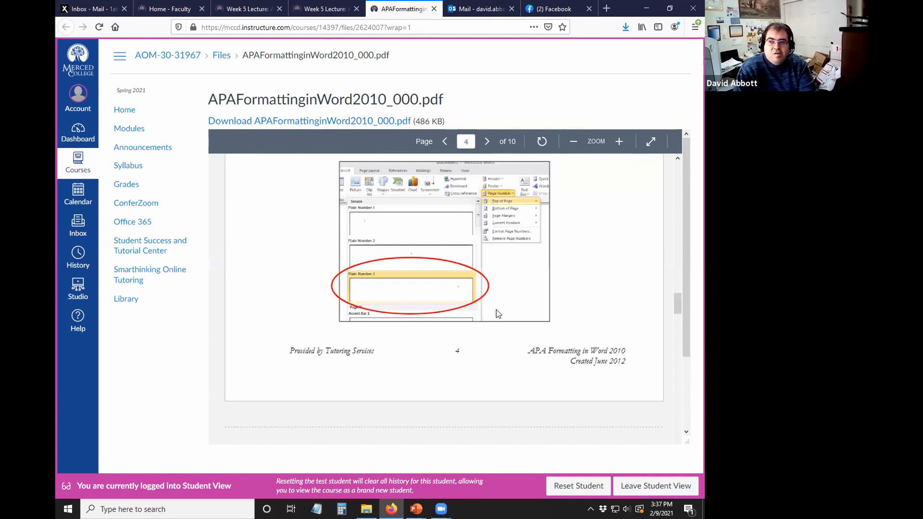
scroll(489, 309, down, 6)
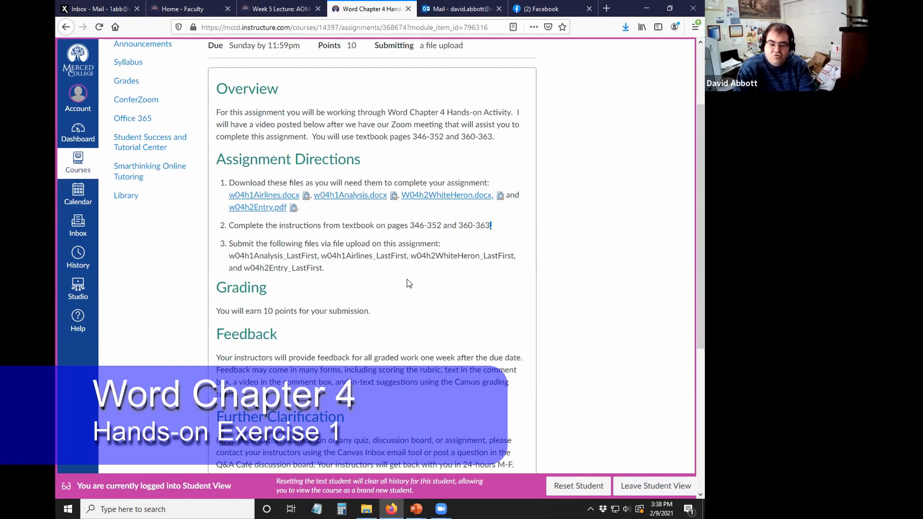
- Minimize the browser and create a desktop folder named 'Word Chapter 4'
click(645, 9)
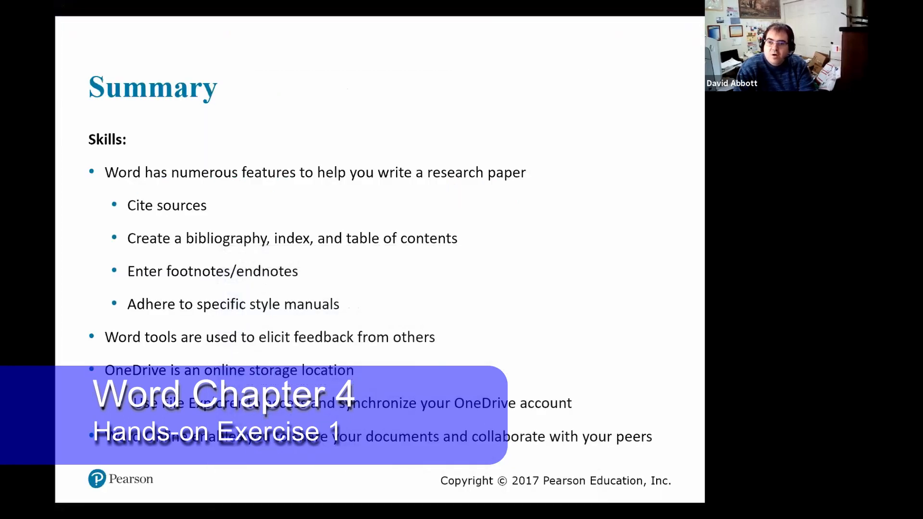
click(476, 117)
click(474, 118)
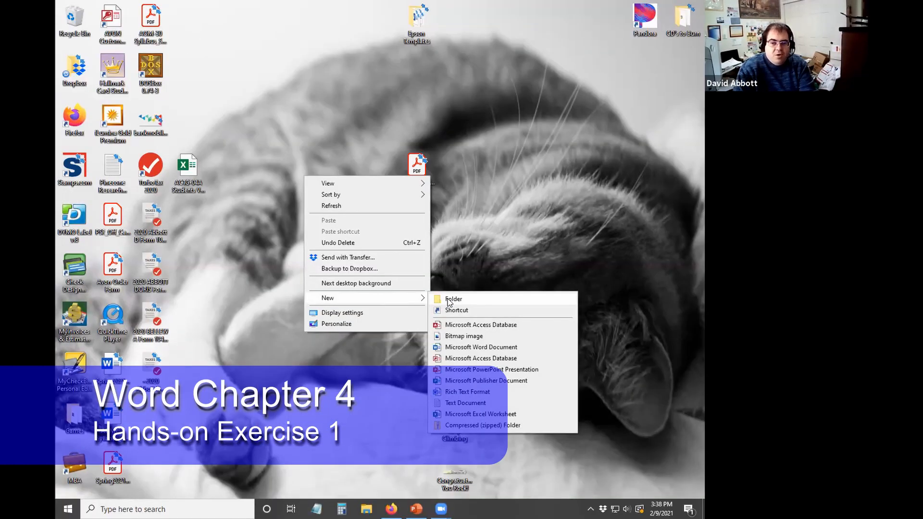
click(447, 299)
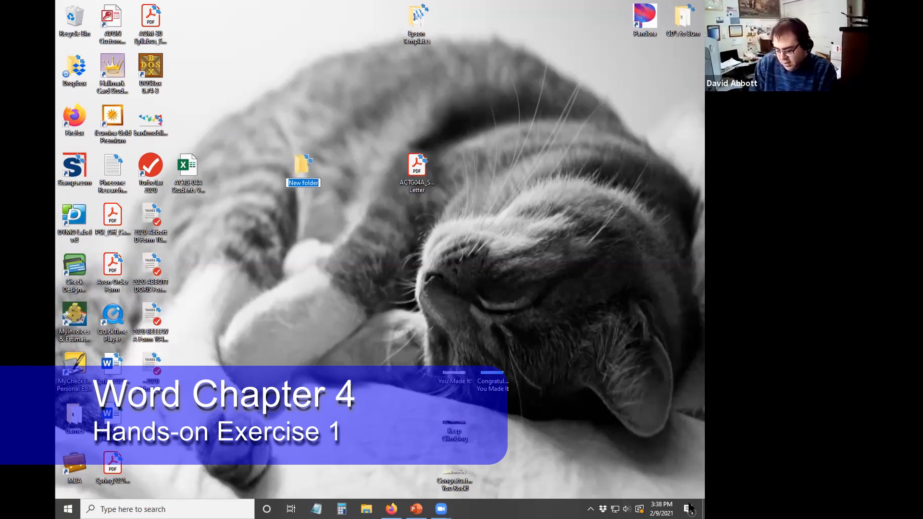
text(Word)
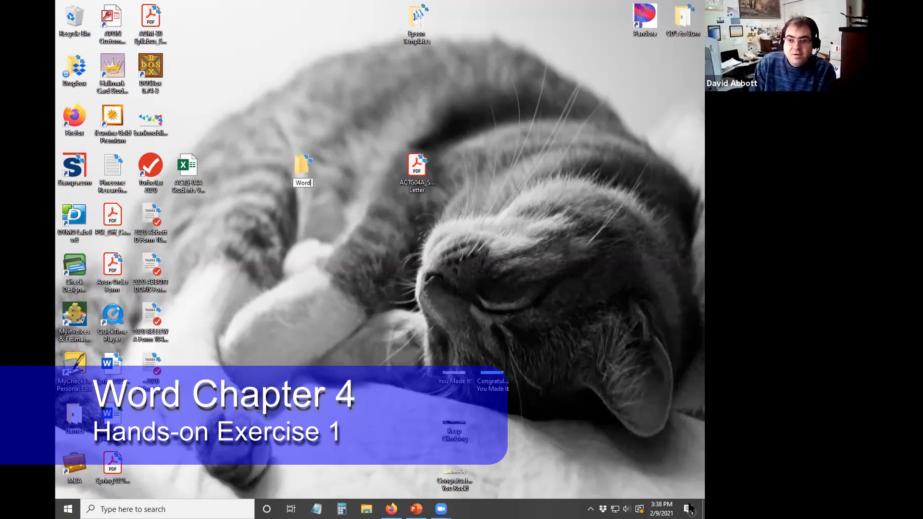
text( Chapter 4)
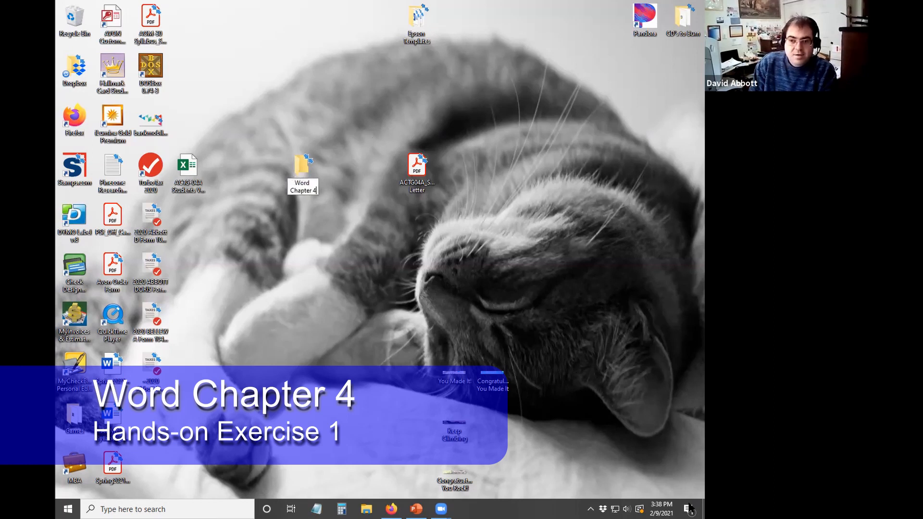
key(Return)
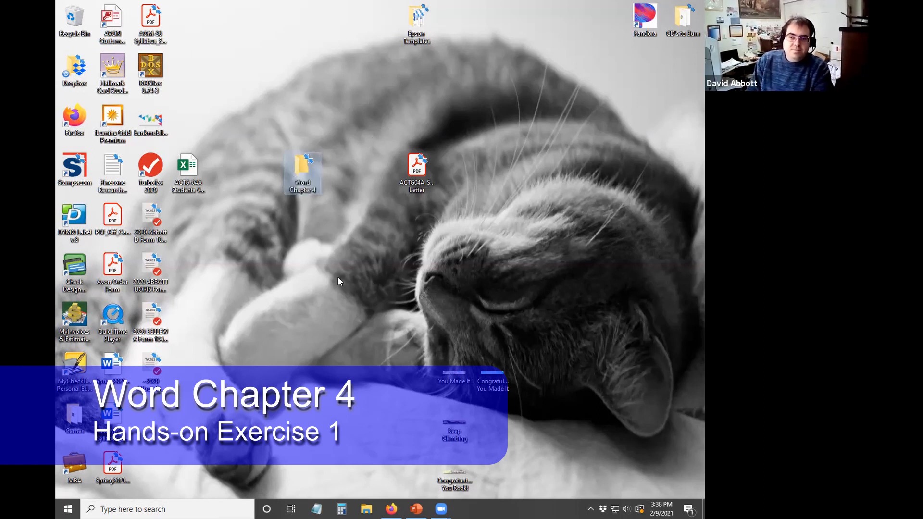
- Save w04h1Airlines.docx from Canvas into the desktop's Word Chapter 4 folder
click(391, 508)
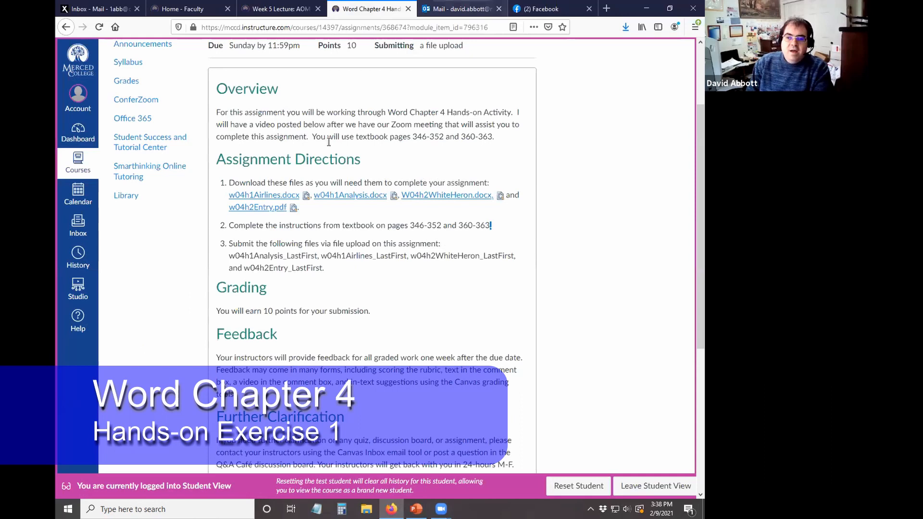
right_click(265, 197)
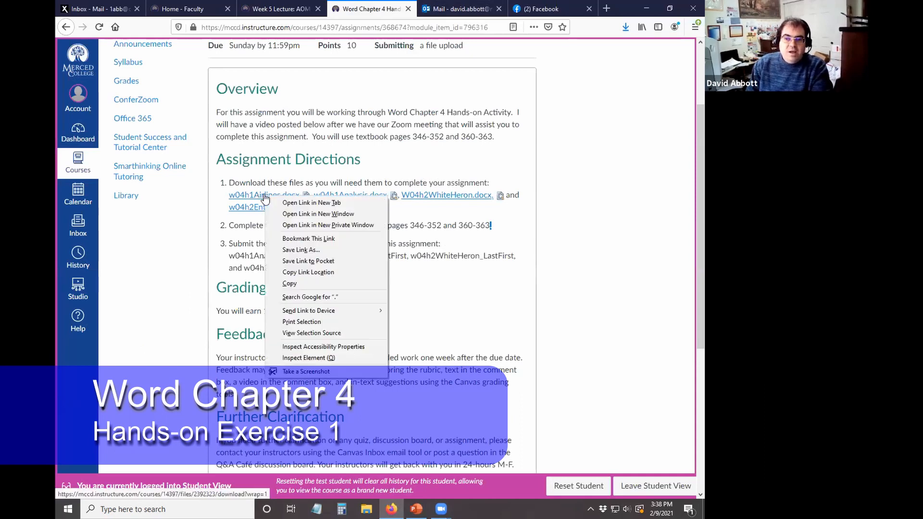
click(304, 250)
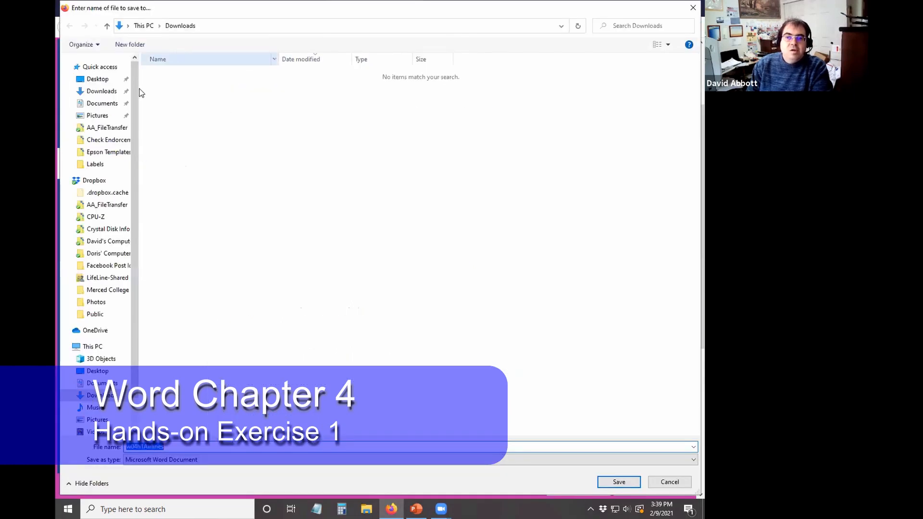
click(98, 79)
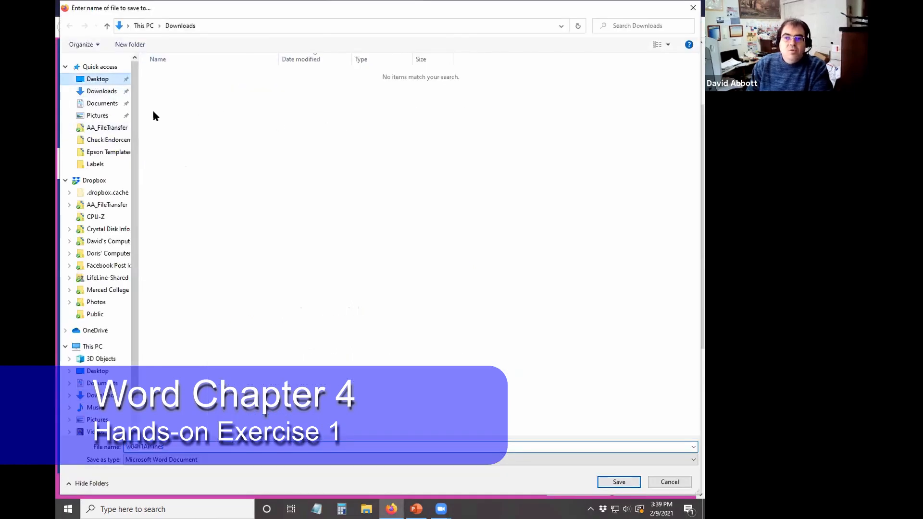
click(247, 290)
double_click(247, 289)
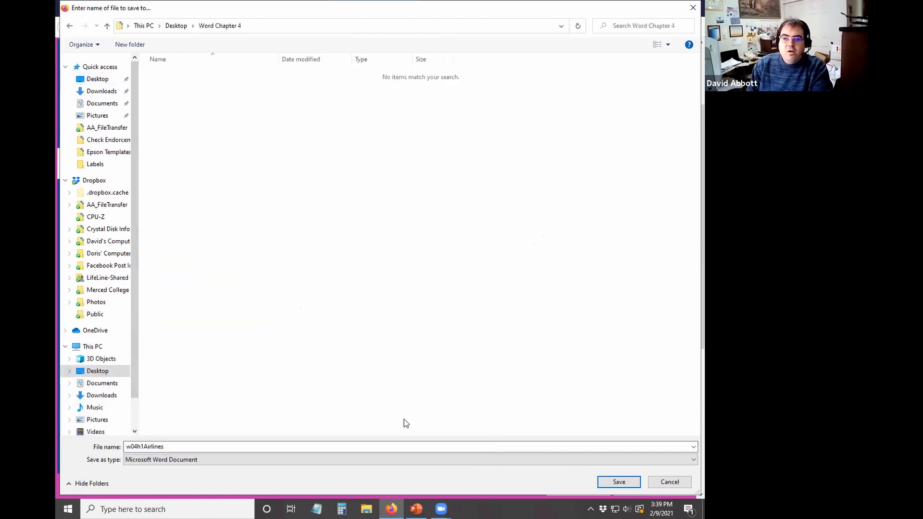
click(619, 481)
- Save w04h1Analysis.docx and W04h2WhiteHeron.docx into Word Chapter 4
right_click(360, 197)
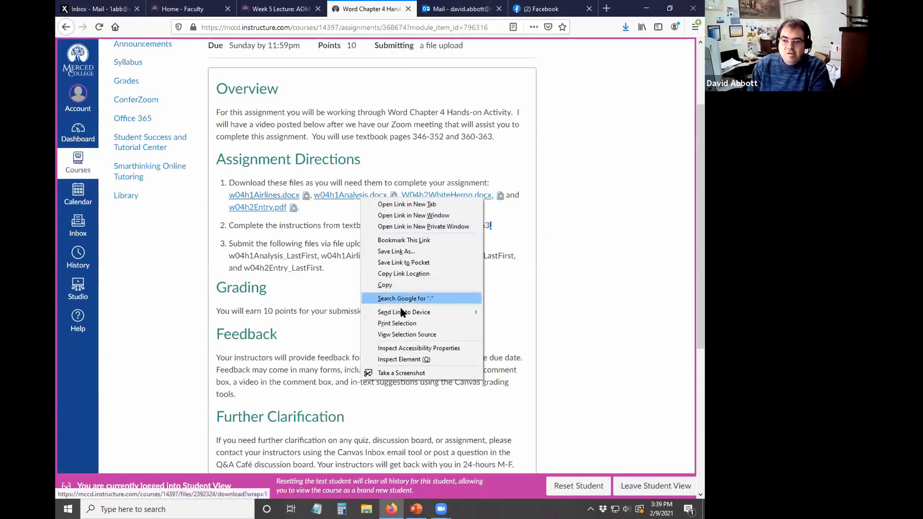
click(407, 252)
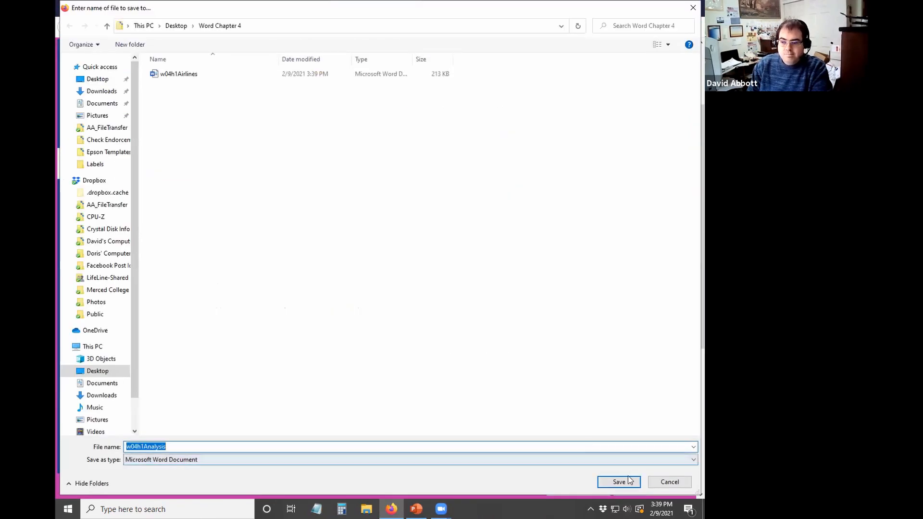
click(628, 482)
right_click(459, 198)
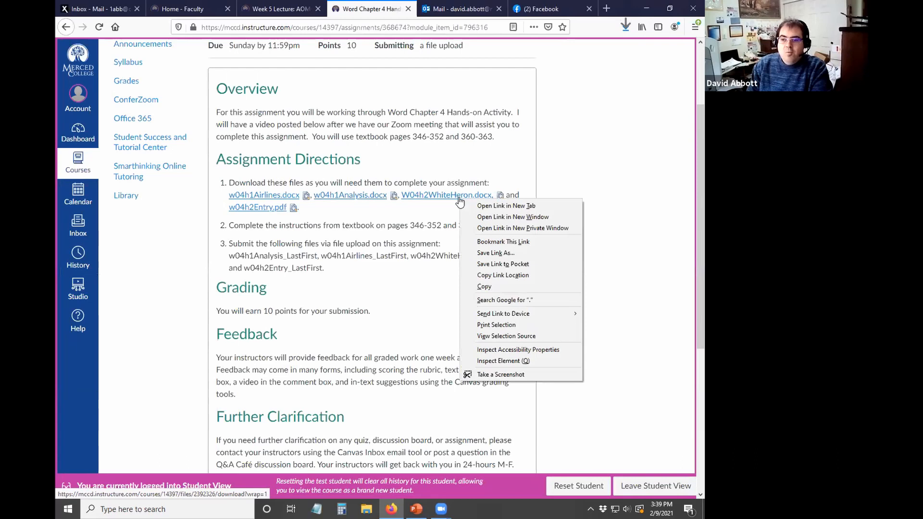
click(509, 253)
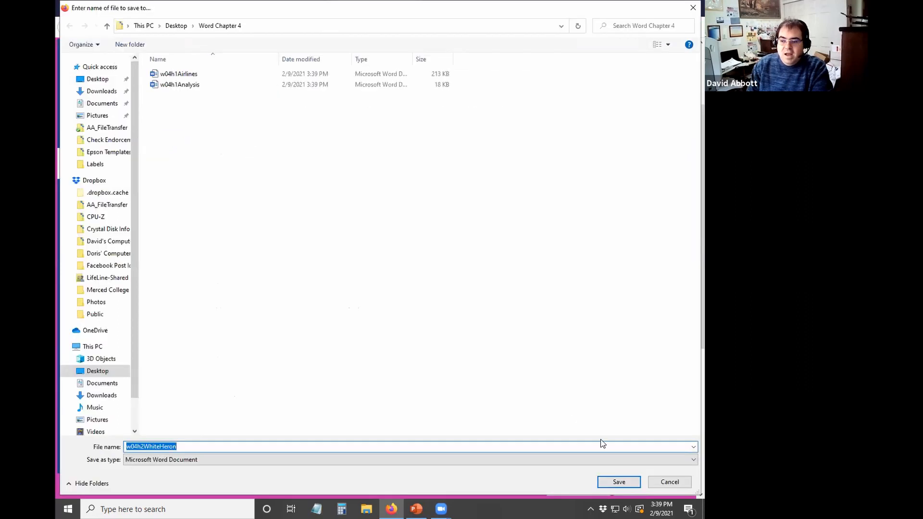
click(616, 482)
- Save w04h2Entry.pdf into Word Chapter 4, then minimize Firefox to show the desktop
right_click(273, 212)
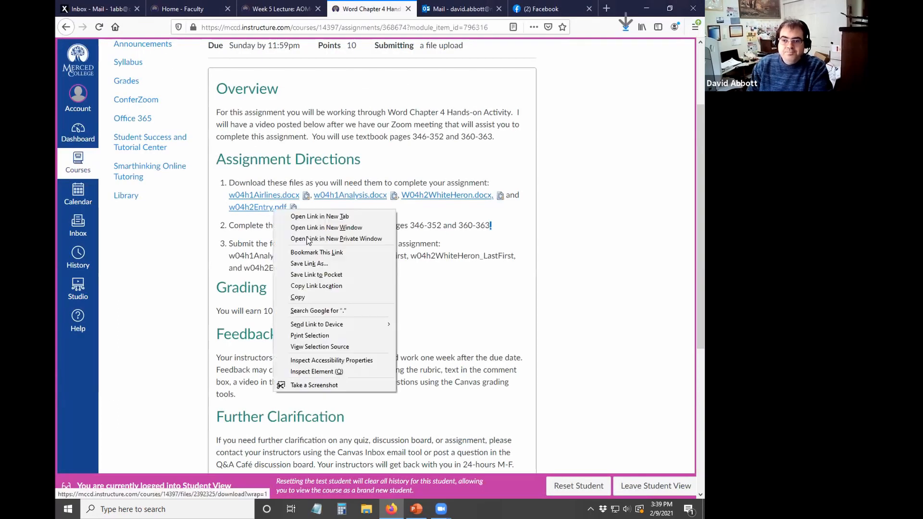
click(336, 261)
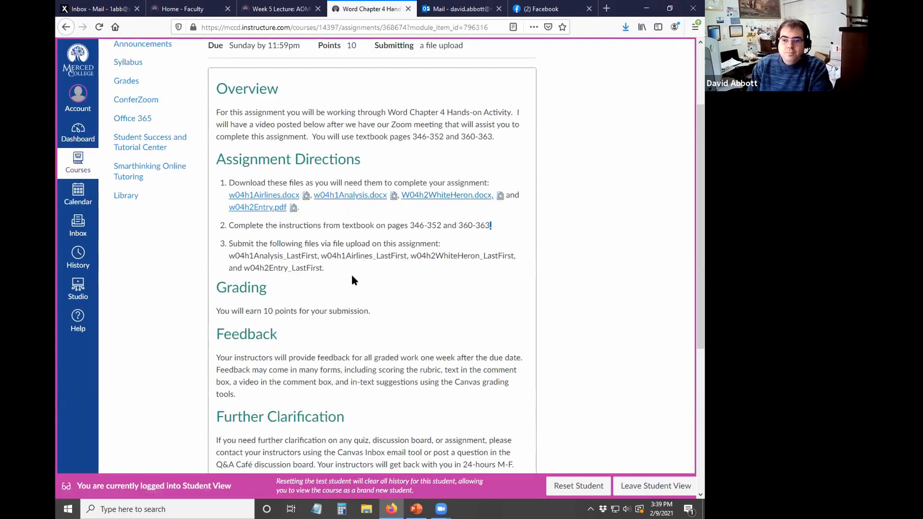
click(619, 483)
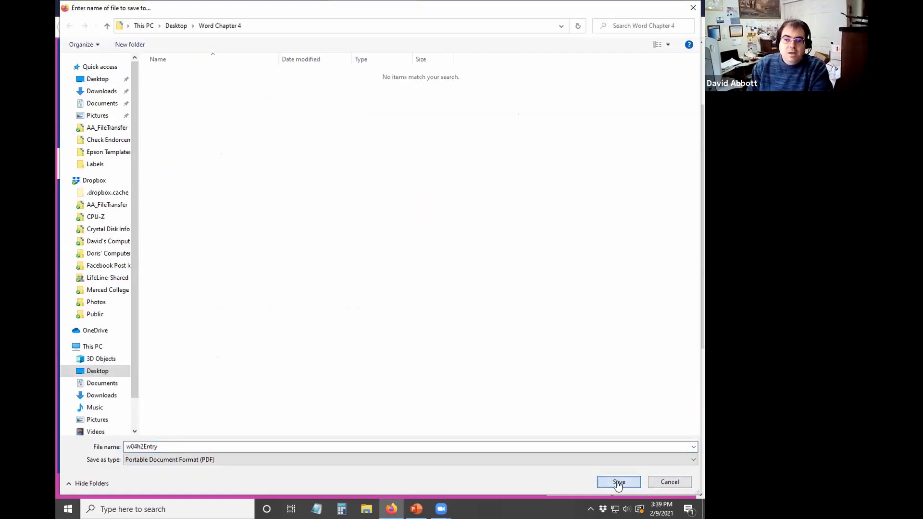
scroll(366, 340, down, 10)
scroll(365, 341, up, 10)
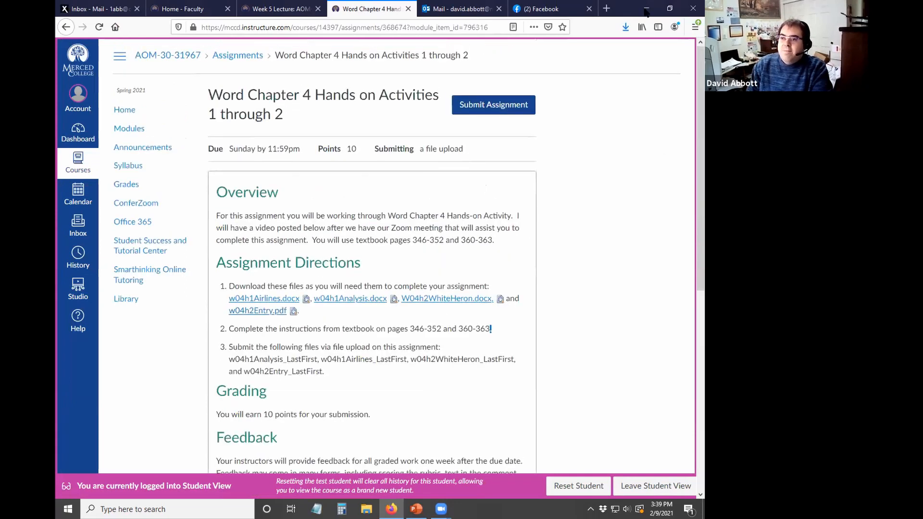
click(646, 10)
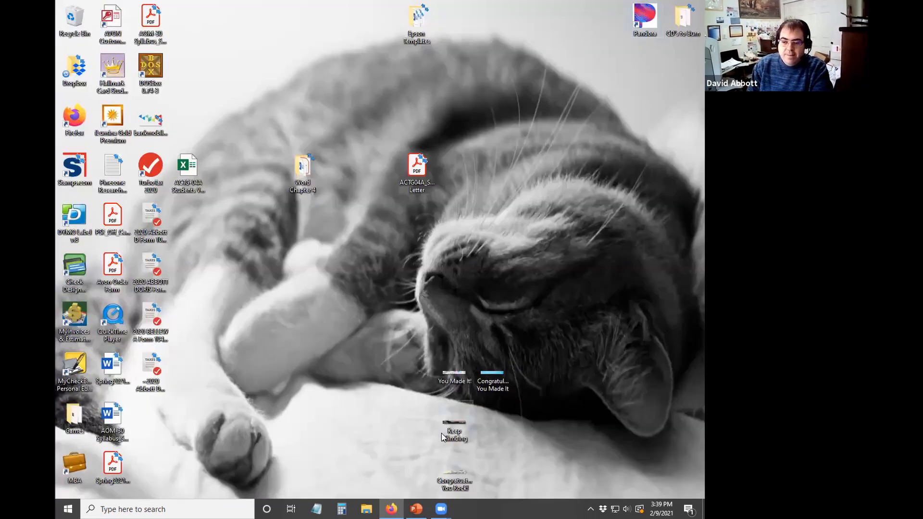
- Open the Word Chapter 4 folder and launch w04h1Analysis in Word
double_click(304, 194)
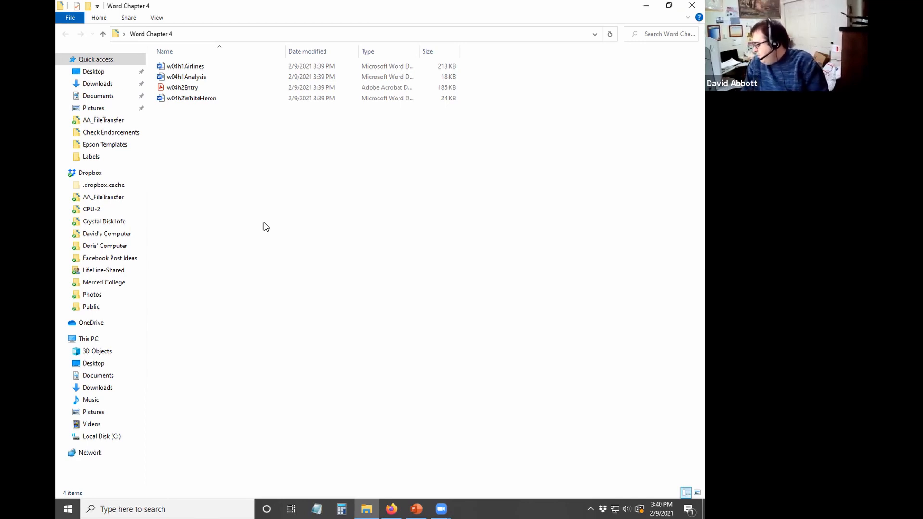
double_click(243, 80)
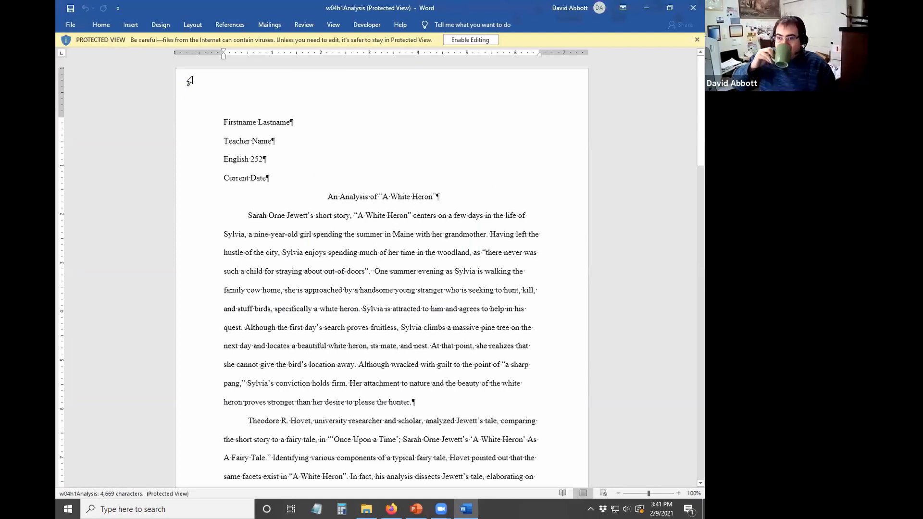
- Enable editing and save into Word Chapter 4 as w04h1Analysis_ plus the student's last and first name
click(479, 43)
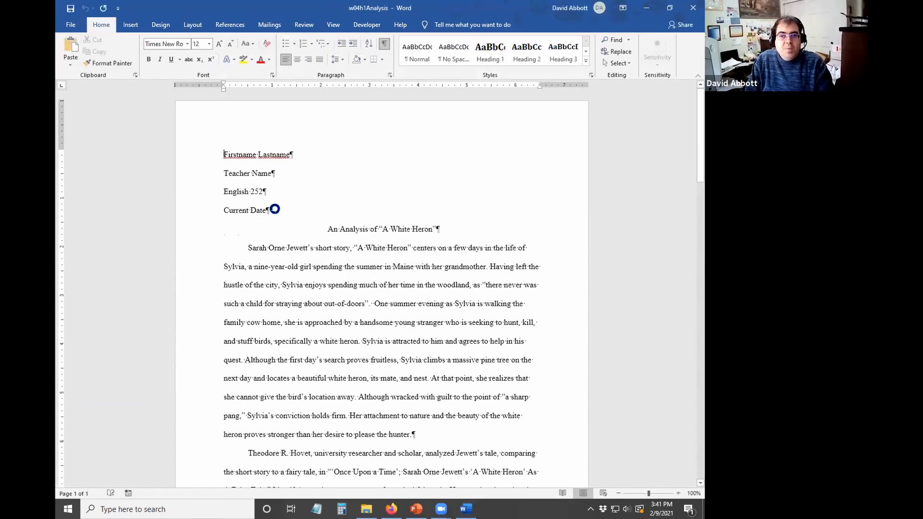
click(76, 26)
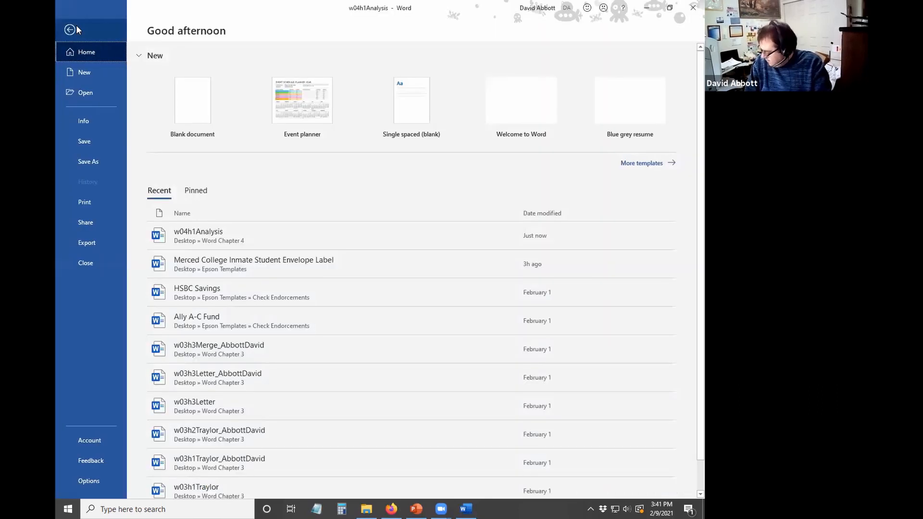
click(90, 160)
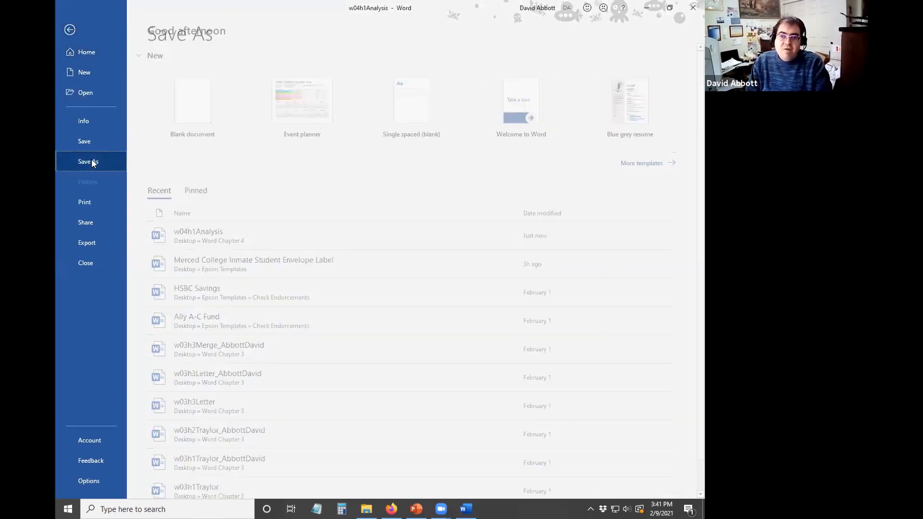
click(413, 113)
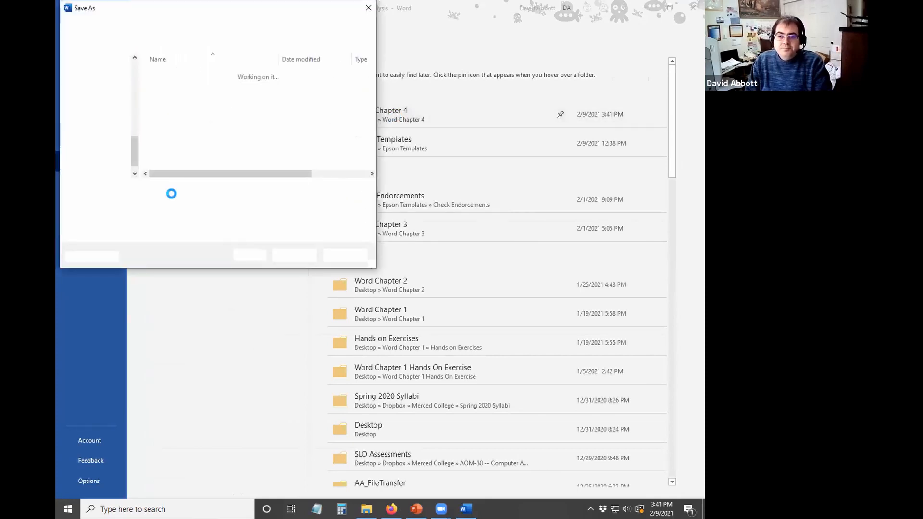
click(172, 192)
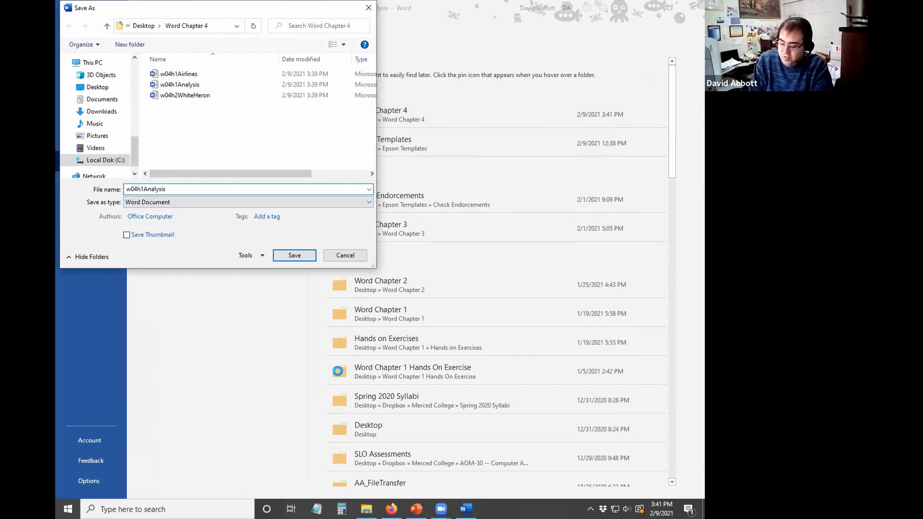
text(_AbbottDavid)
key(Return)
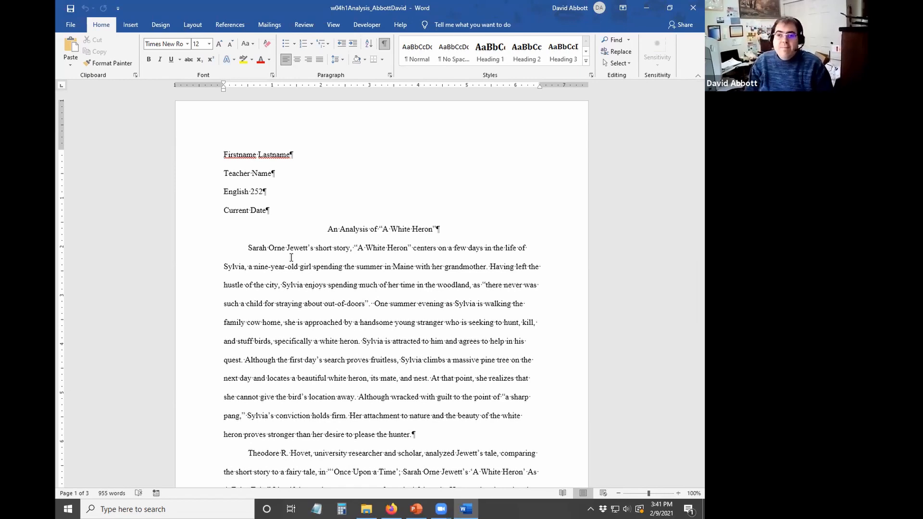
- Set the References tab's citation Style to MLA
click(249, 26)
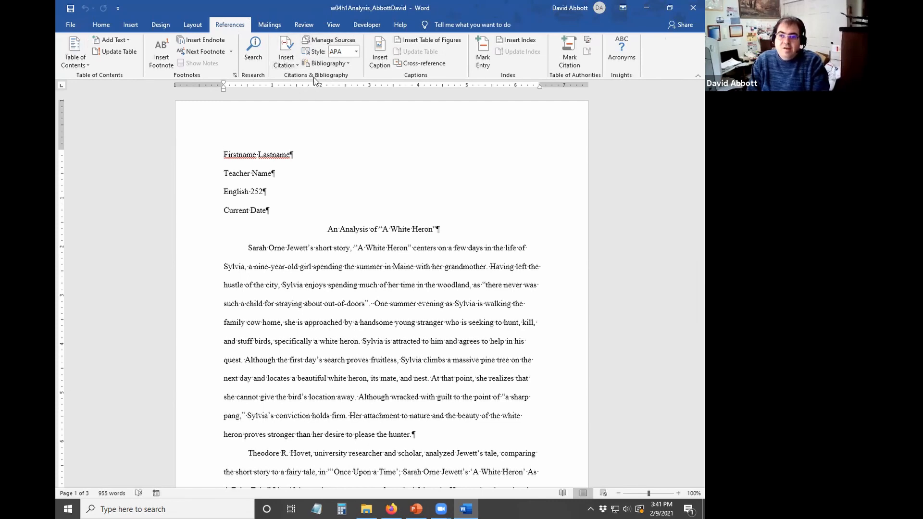
click(356, 53)
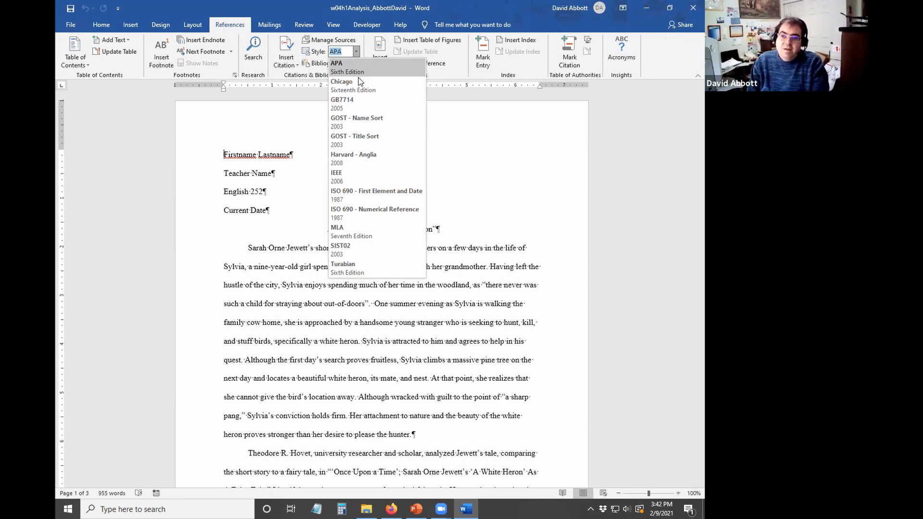
click(363, 236)
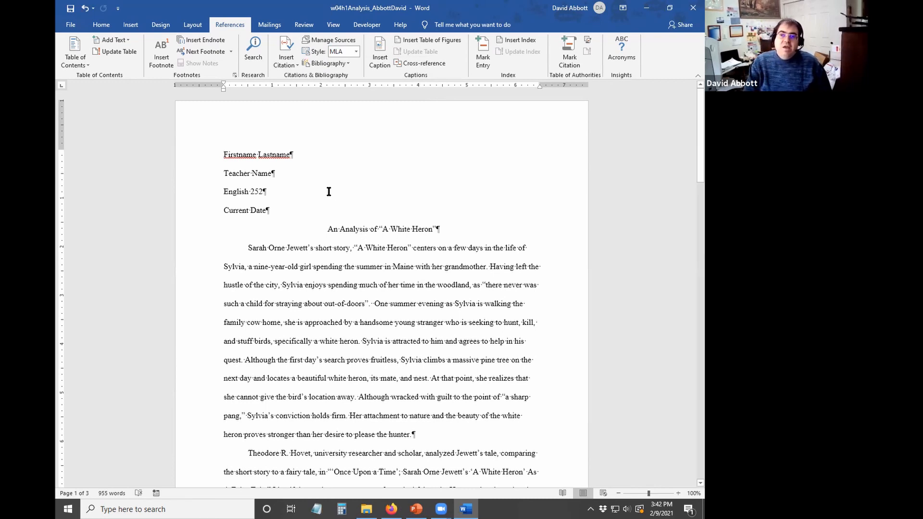
- Return to the Home tab and select the essay text from the Firstname Lastname heading down
click(101, 24)
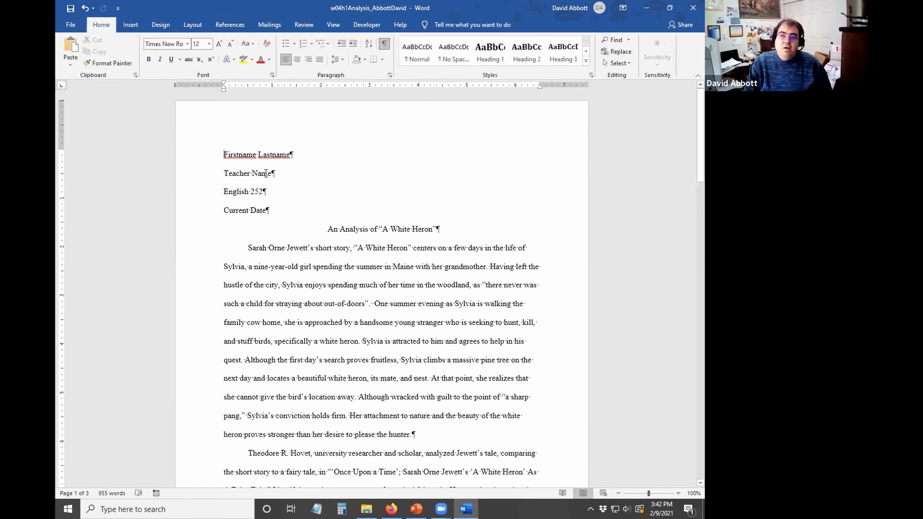
shift+click(415, 378)
click(414, 378)
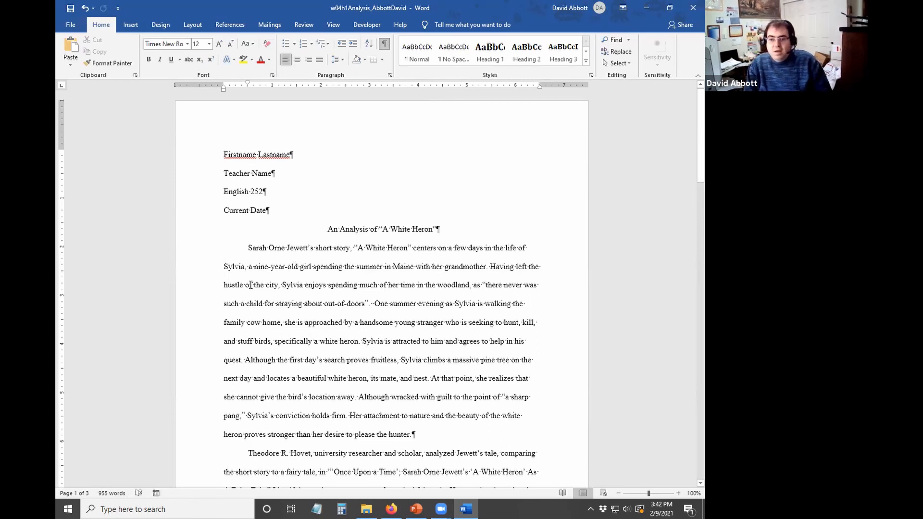
scroll(269, 296, down, 1)
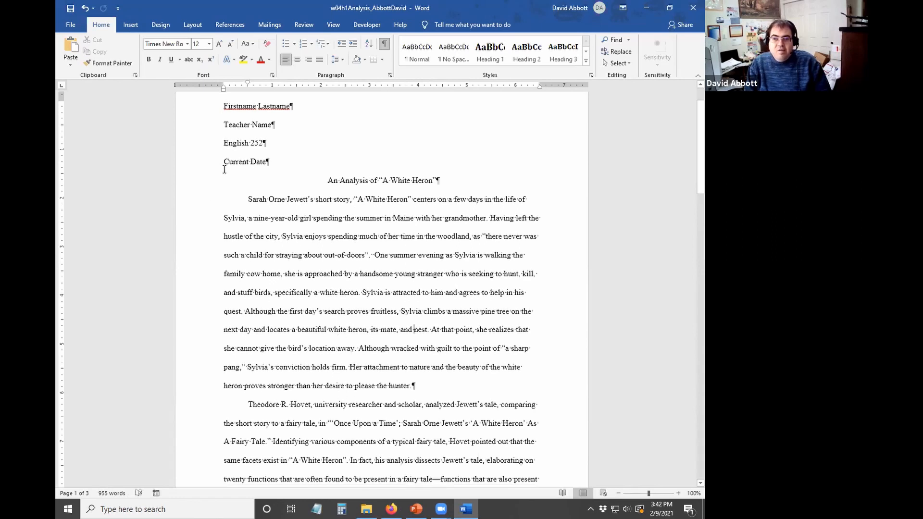
drag(233, 108, 384, 275)
click(385, 275)
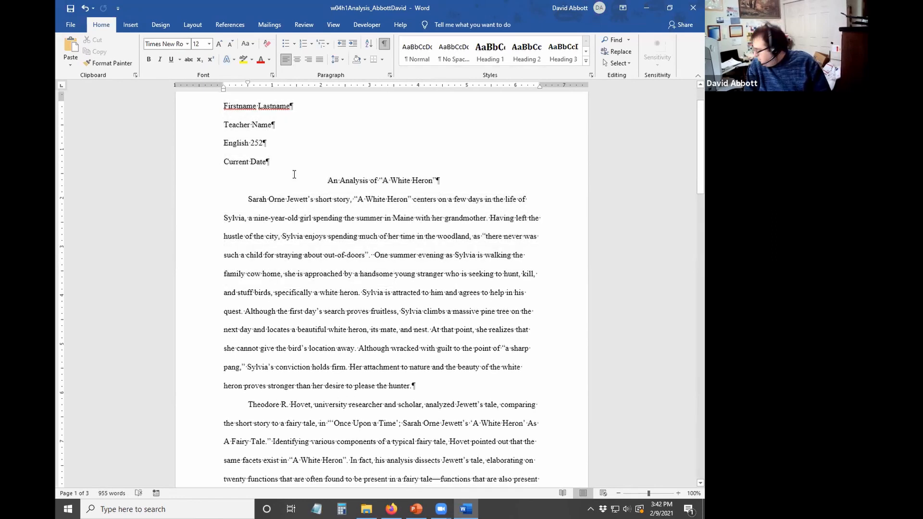
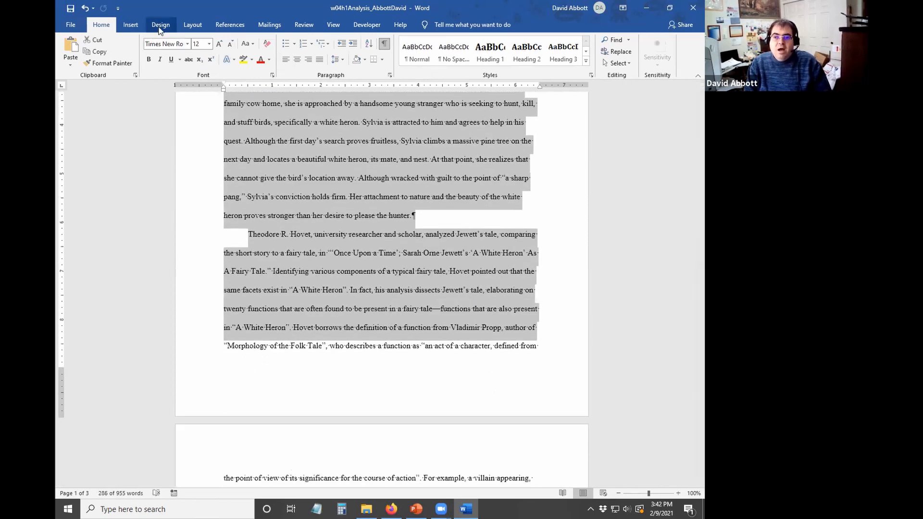
- Check in Custom Margins that all four margins are 1 inch, cancel, and scroll back to the essay's top
click(161, 25)
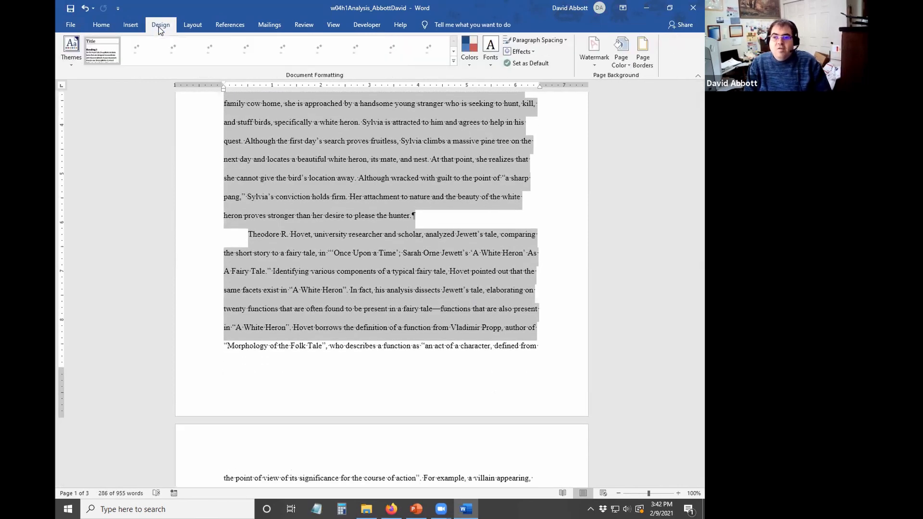
click(199, 25)
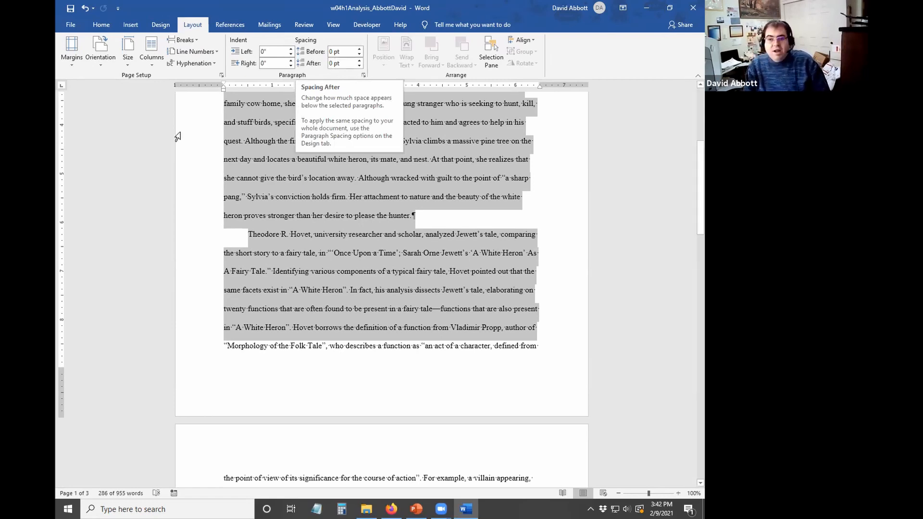
click(316, 179)
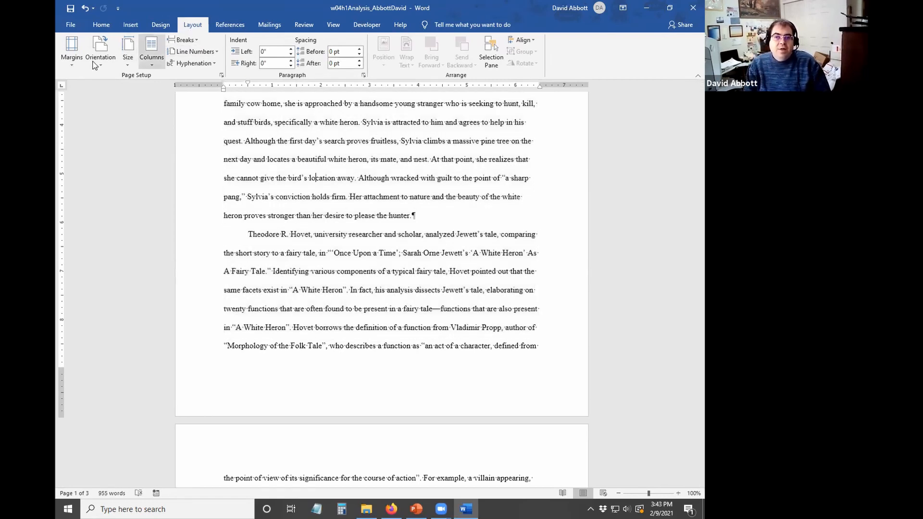
click(71, 57)
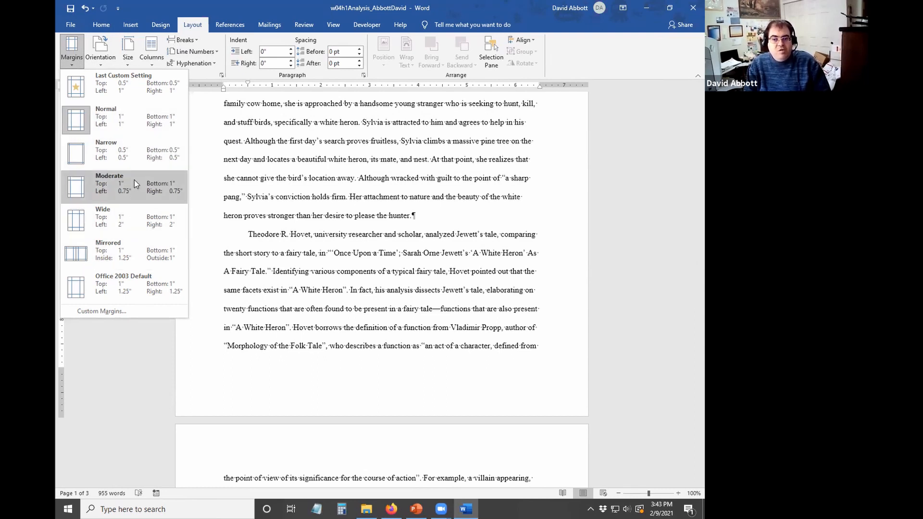
click(90, 312)
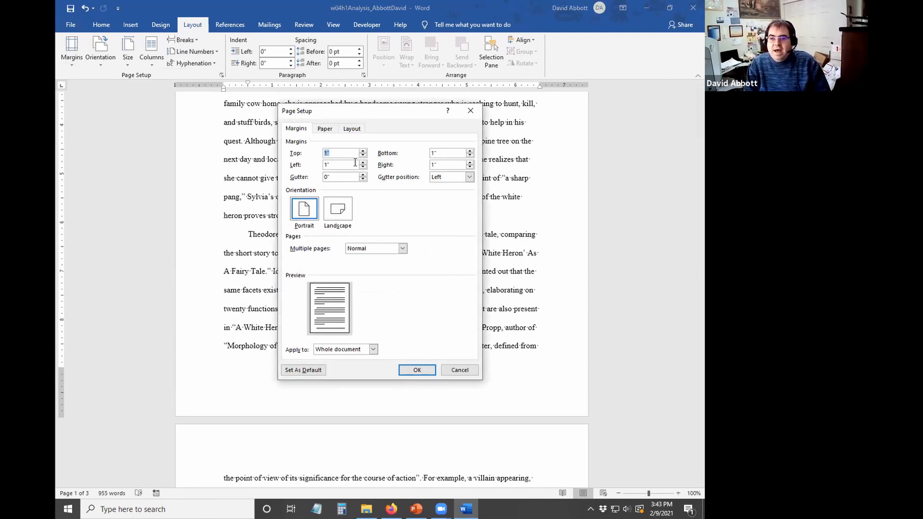
click(457, 372)
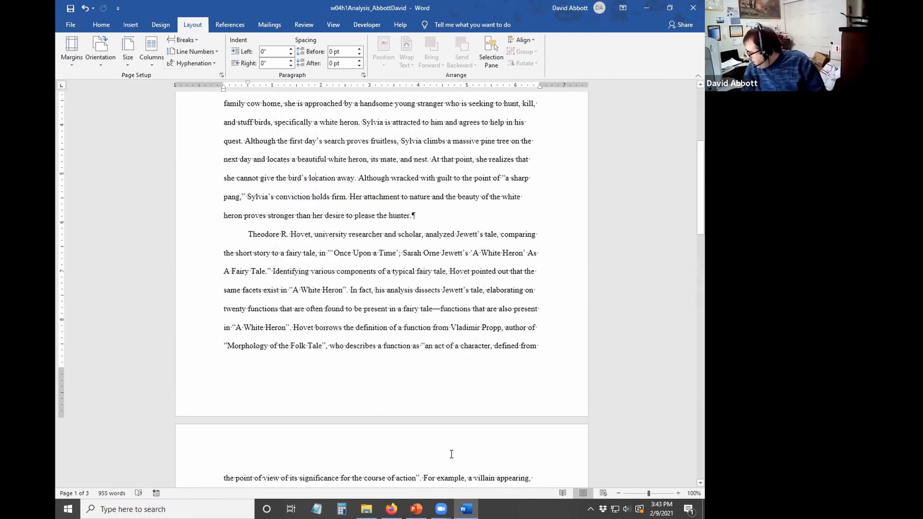
click(282, 235)
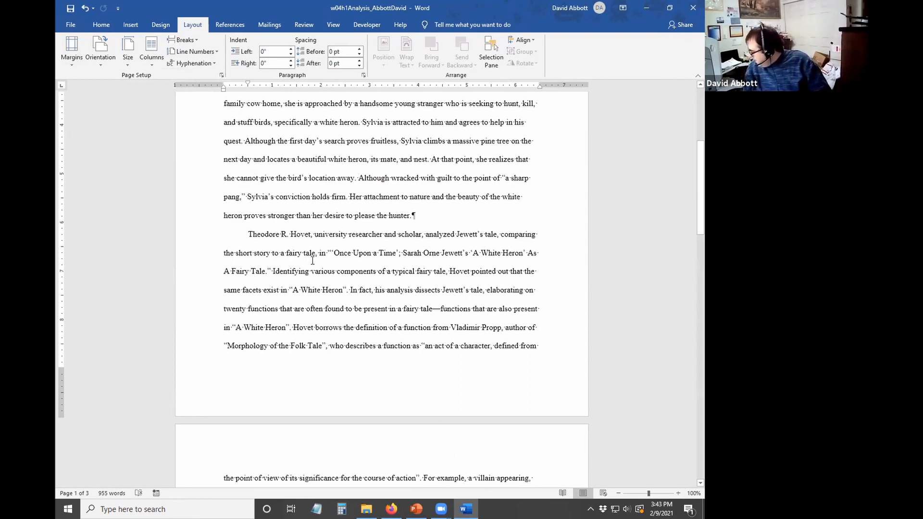
scroll(312, 261, up, 4)
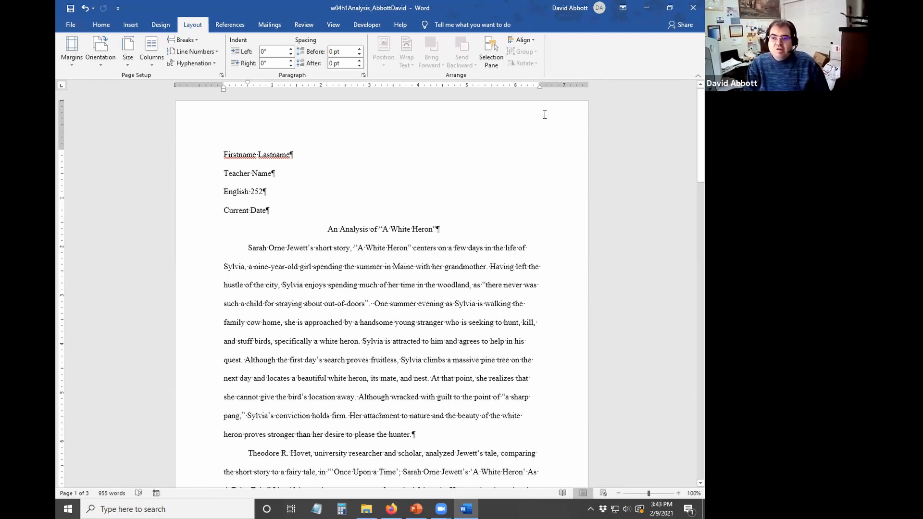
- In the page header, right-align the line and type the author's surname
double_click(499, 118)
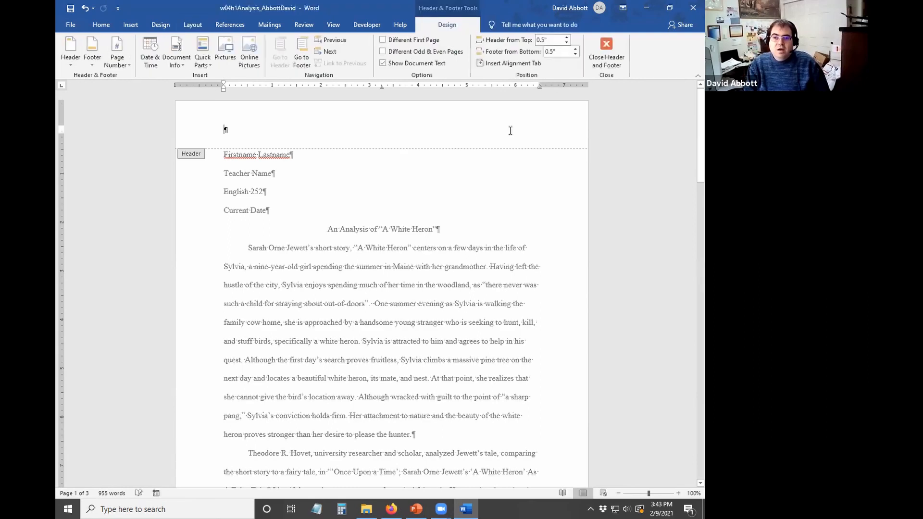
click(102, 25)
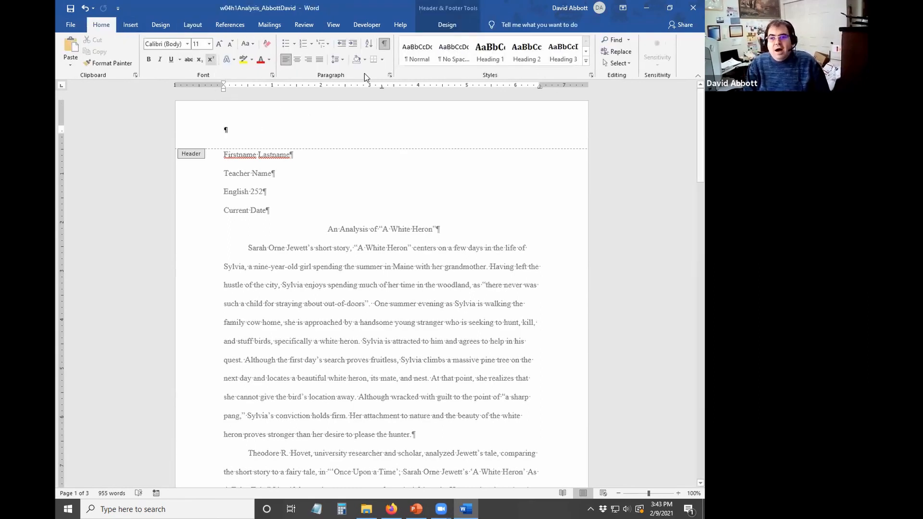
click(308, 59)
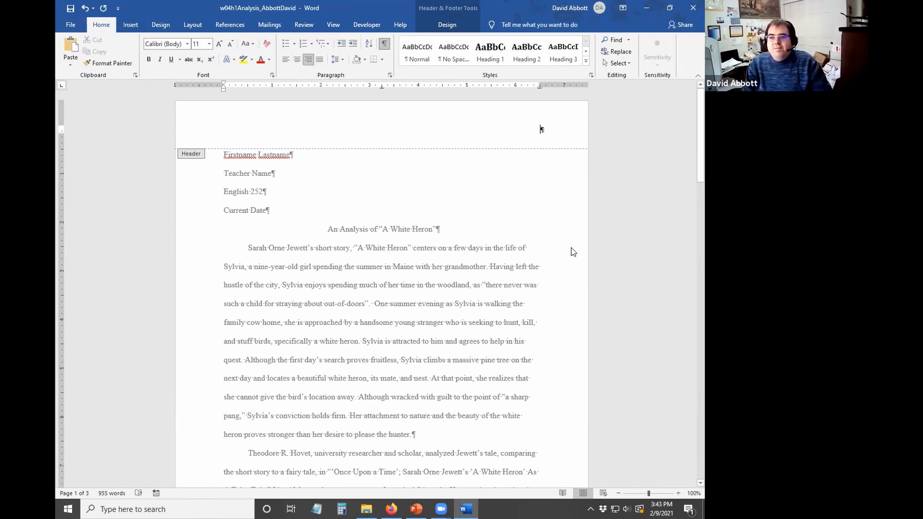
text(Abbott)
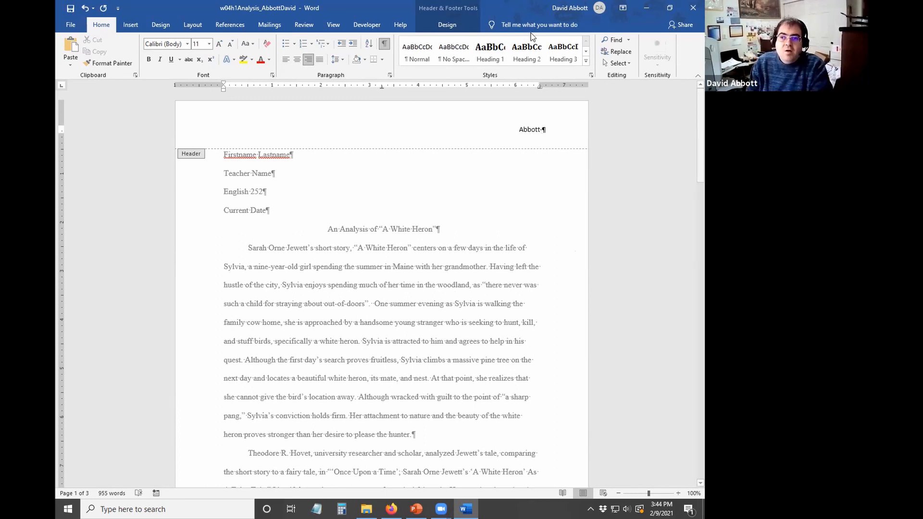
- Insert a Plain Number page number at the current position after the surname
click(143, 27)
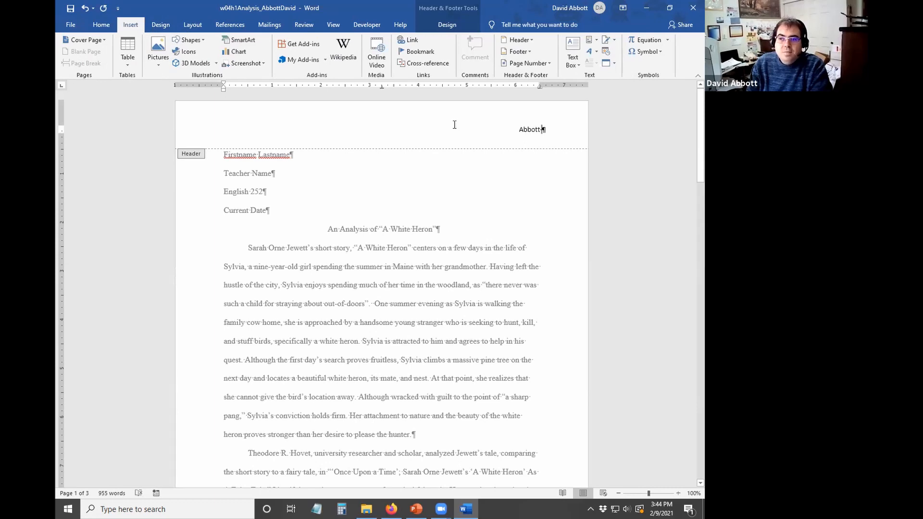
click(546, 63)
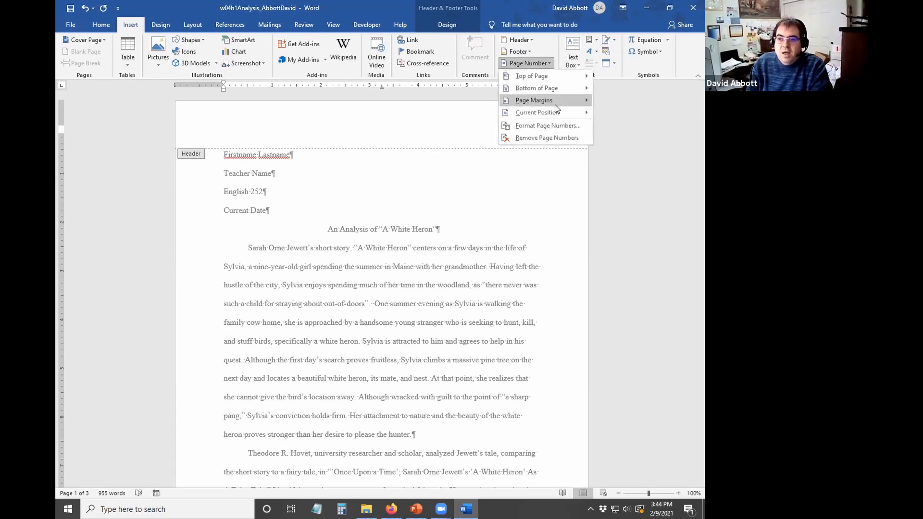
mouse_move(554, 106)
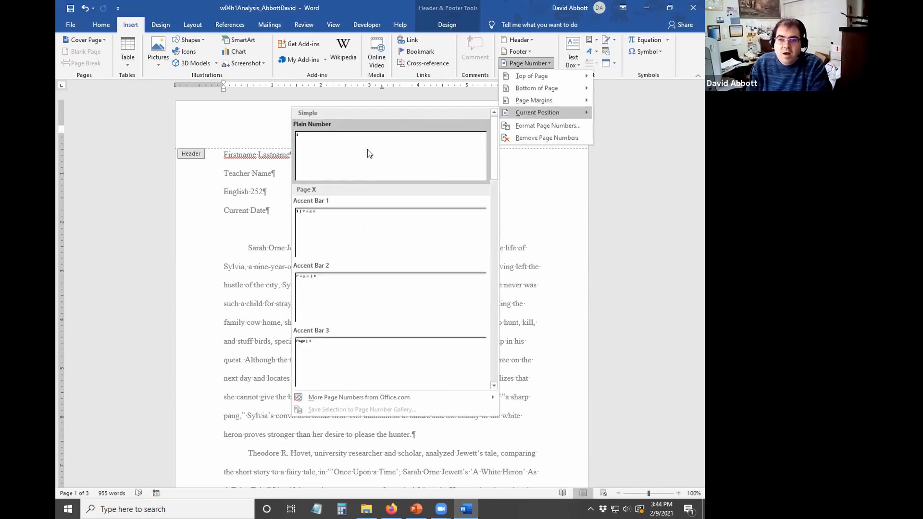
click(369, 153)
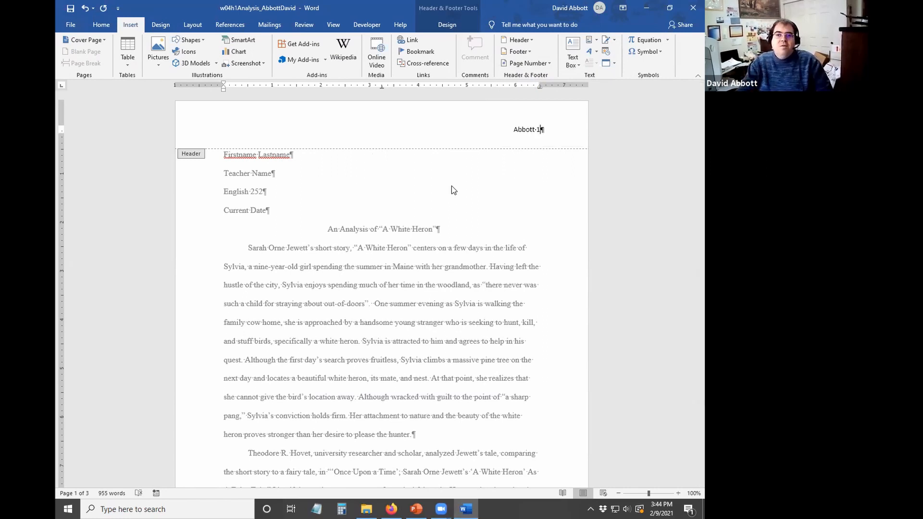
click(107, 27)
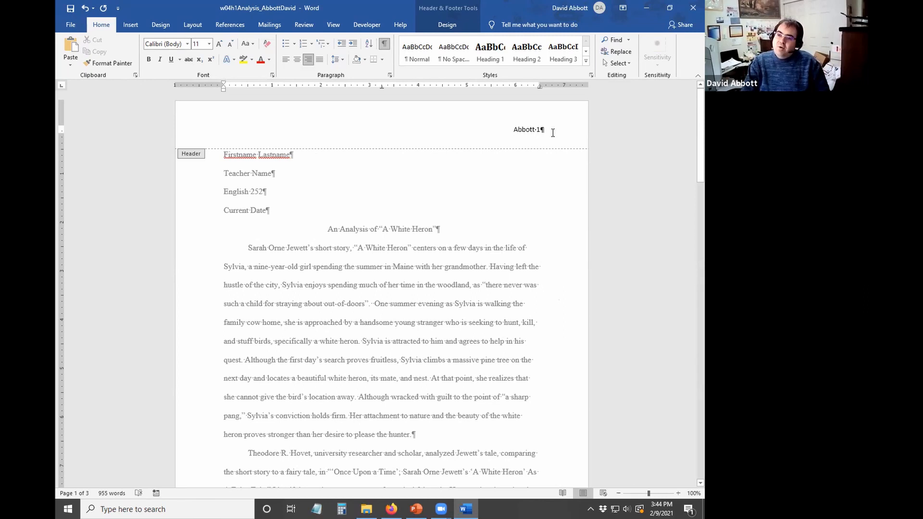
- Format the header's surname and page number line as Times New Roman, 12 pt
triple_click(486, 132)
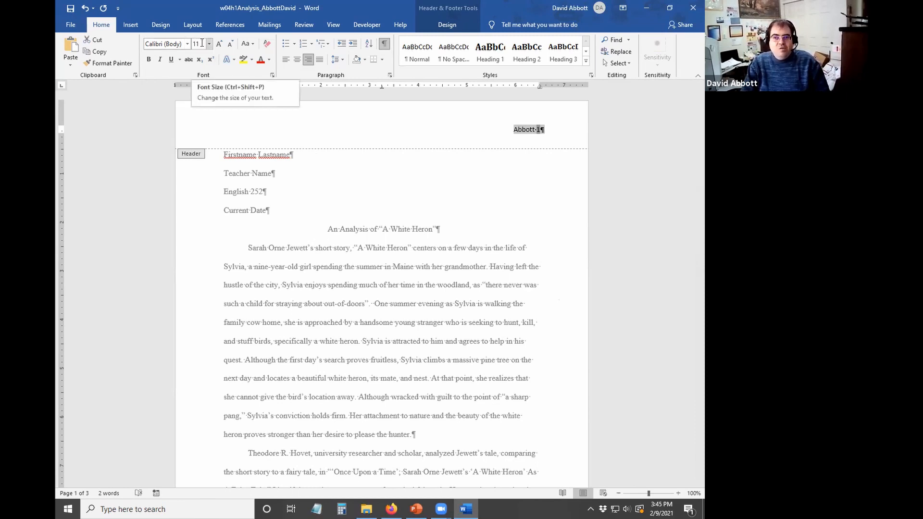
click(188, 45)
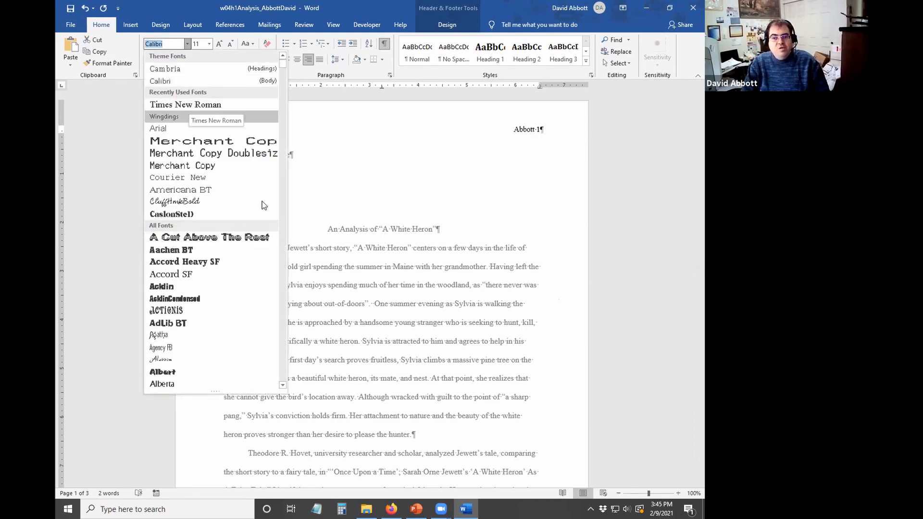
scroll(284, 67, down, 9)
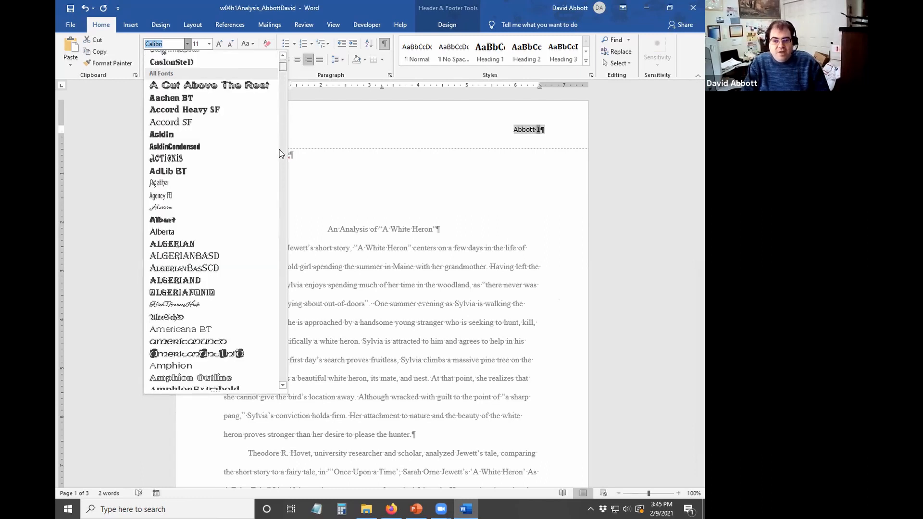
scroll(281, 58, up, 9)
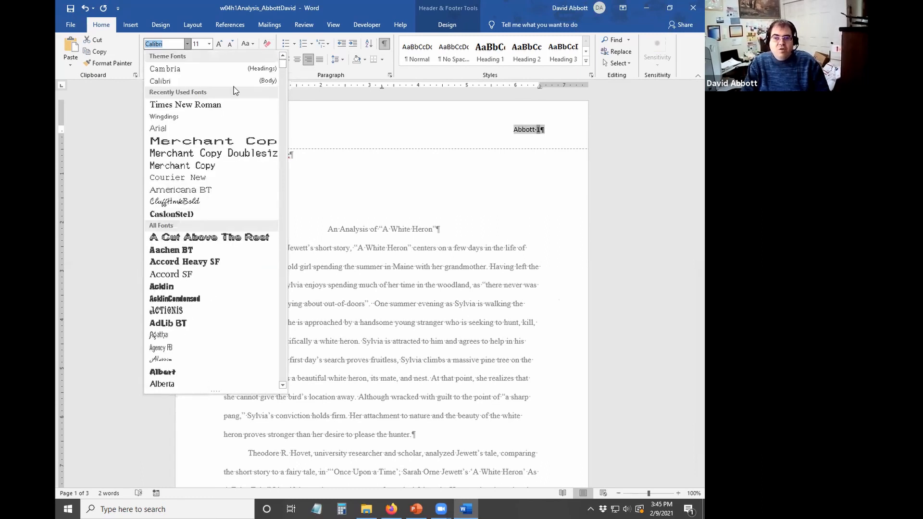
click(217, 107)
click(209, 44)
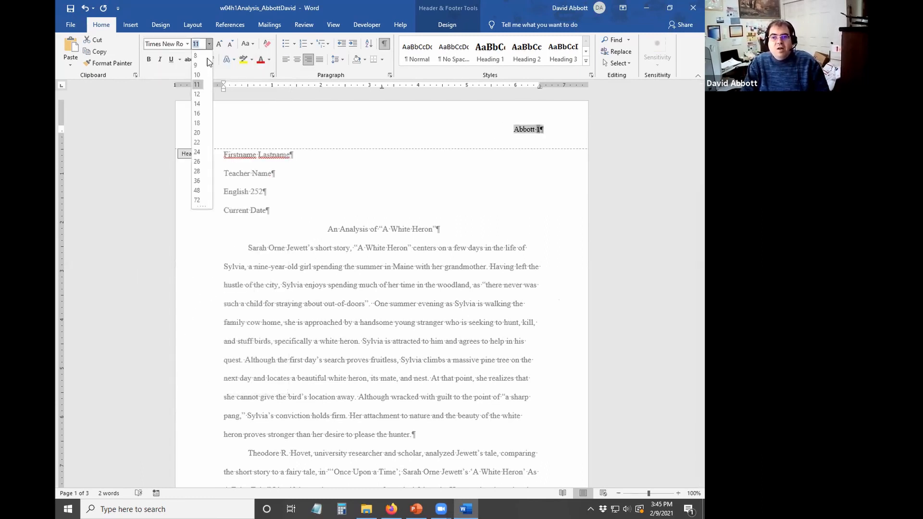
click(200, 90)
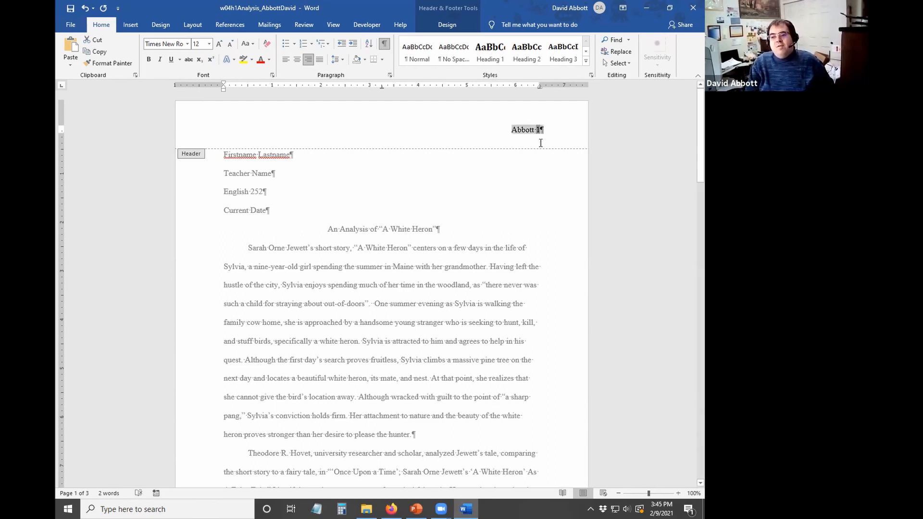
click(530, 130)
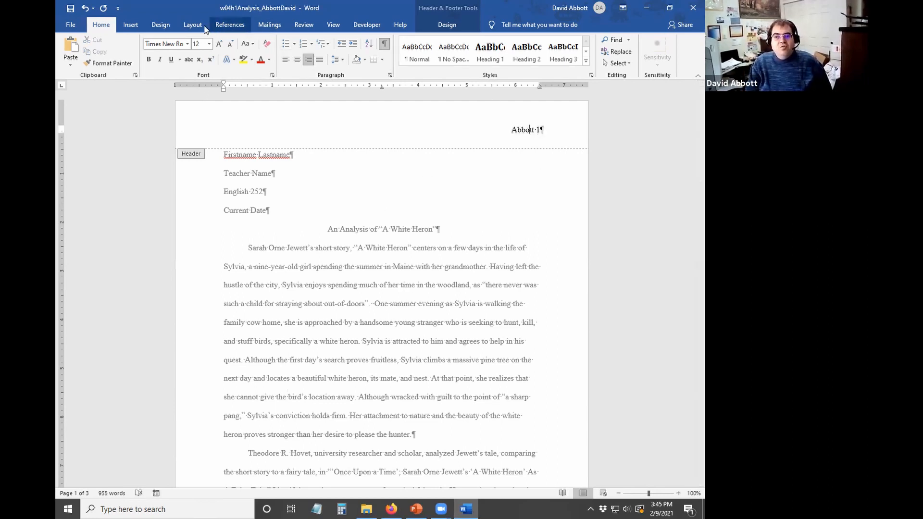
click(130, 24)
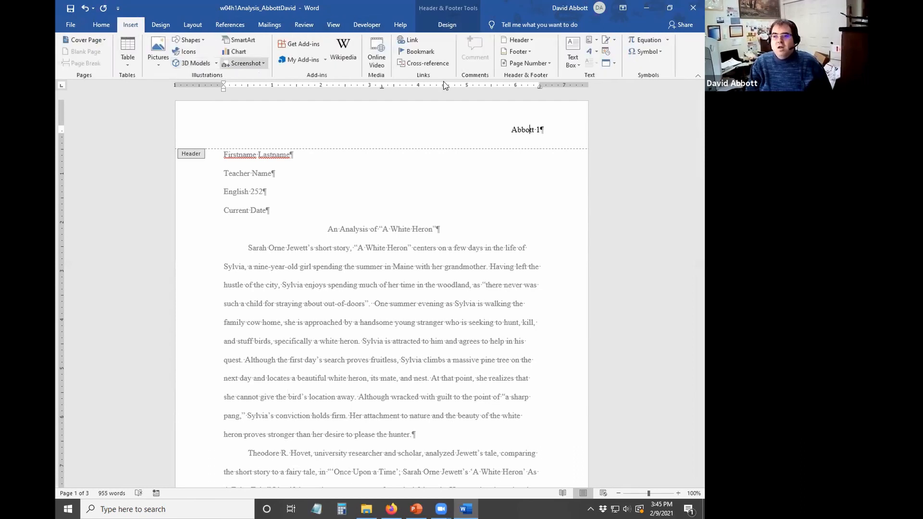
click(528, 62)
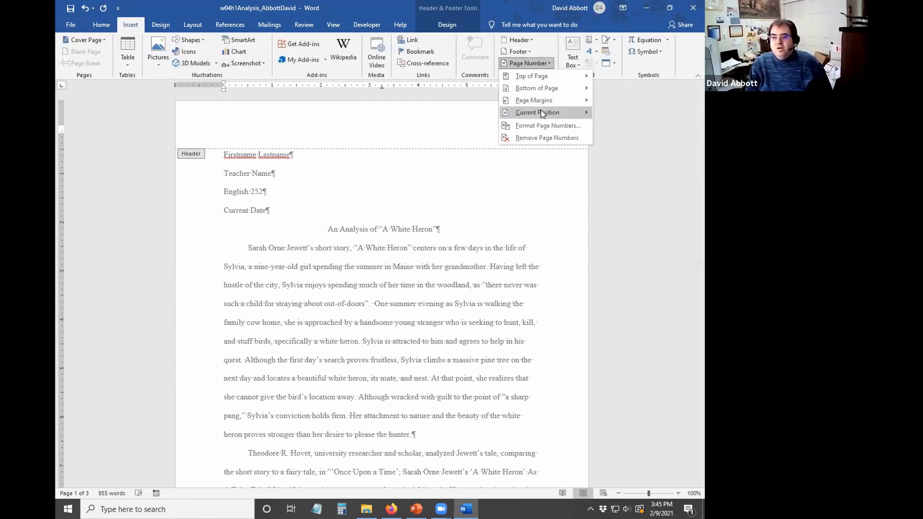
mouse_move(542, 114)
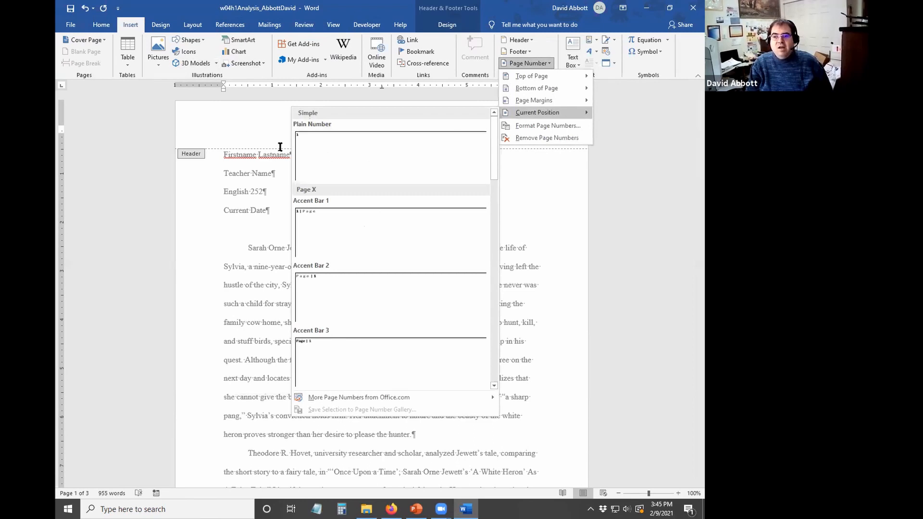
click(337, 149)
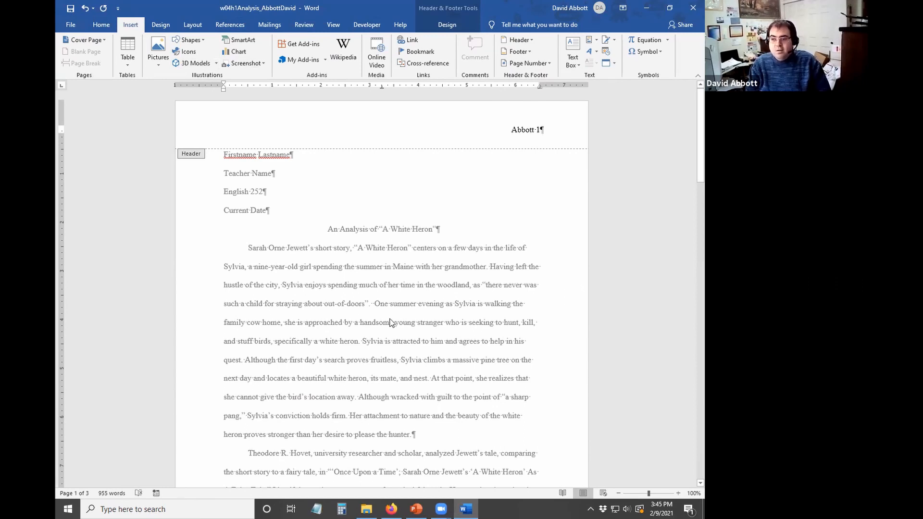
scroll(394, 311, down, 10)
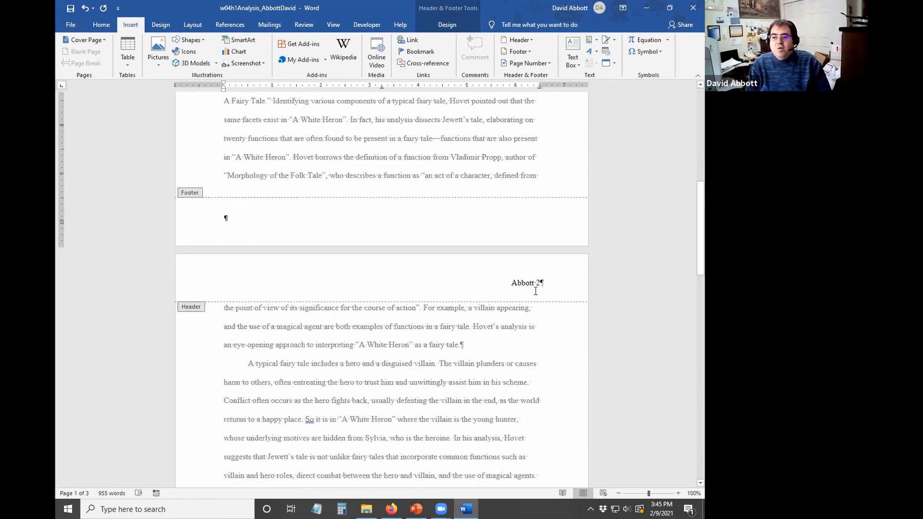
scroll(547, 284, down, 8)
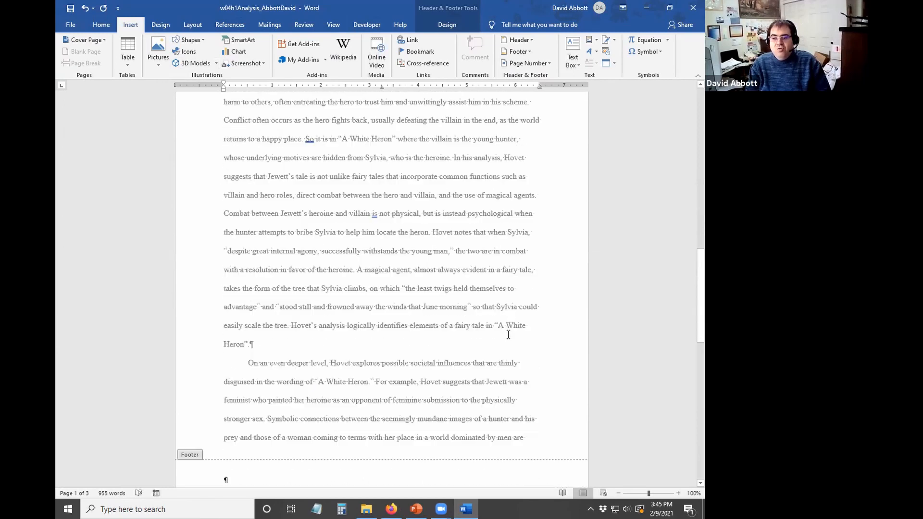
scroll(515, 337, up, 18)
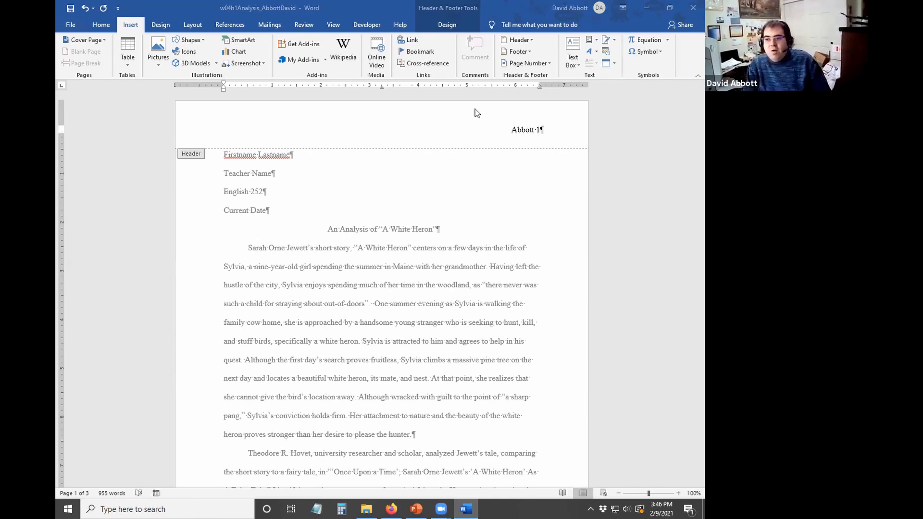
click(103, 26)
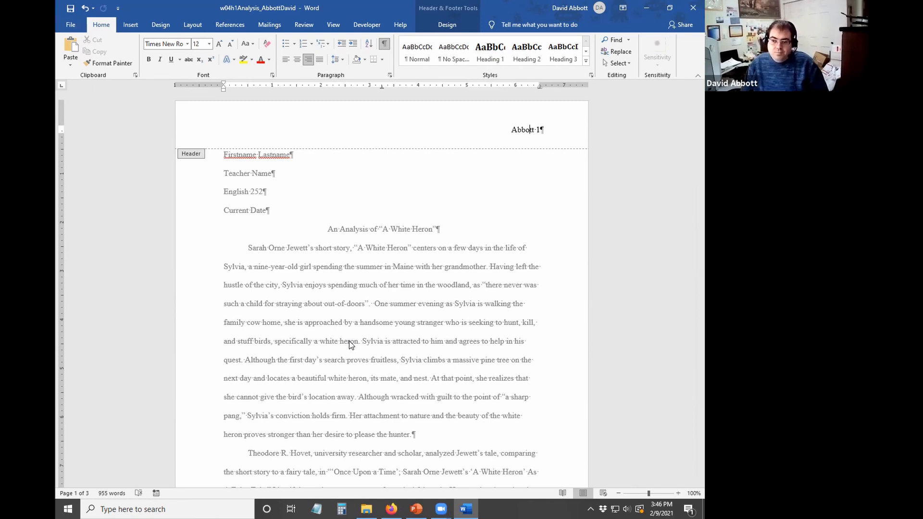
- Exit the header and place the insertion point after the 'out-of-doors' quotation in paragraph one
triple_click(338, 301)
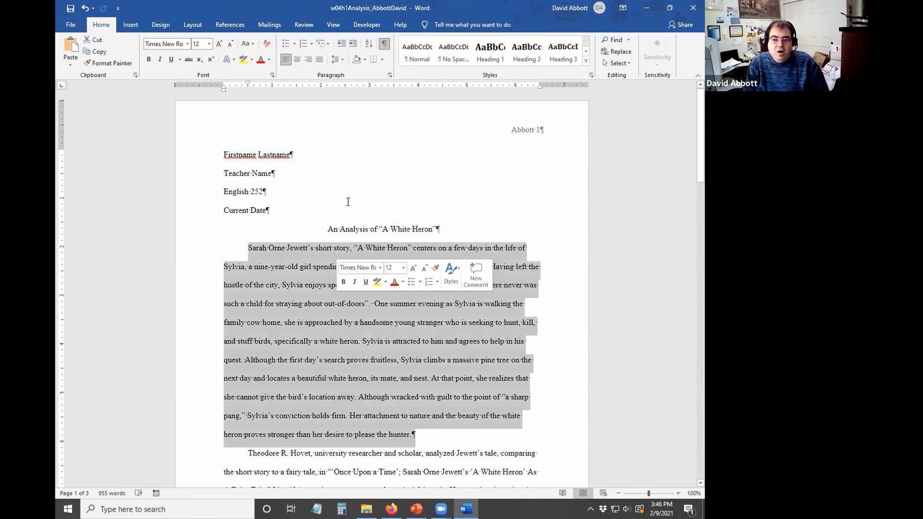
click(247, 362)
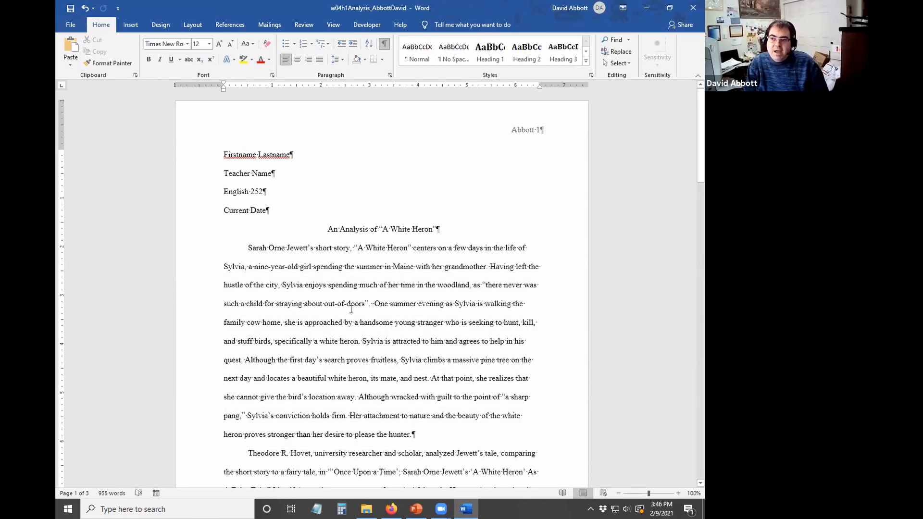
scroll(351, 309, down, 2)
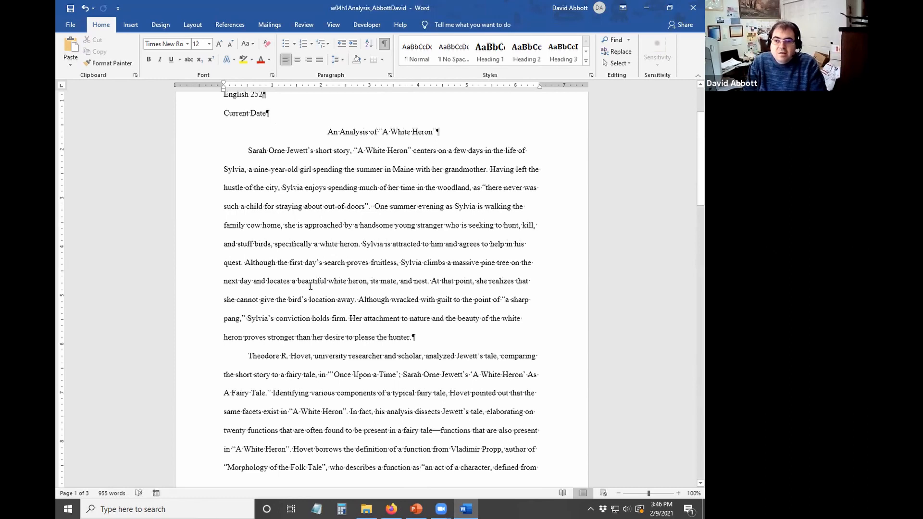
click(371, 207)
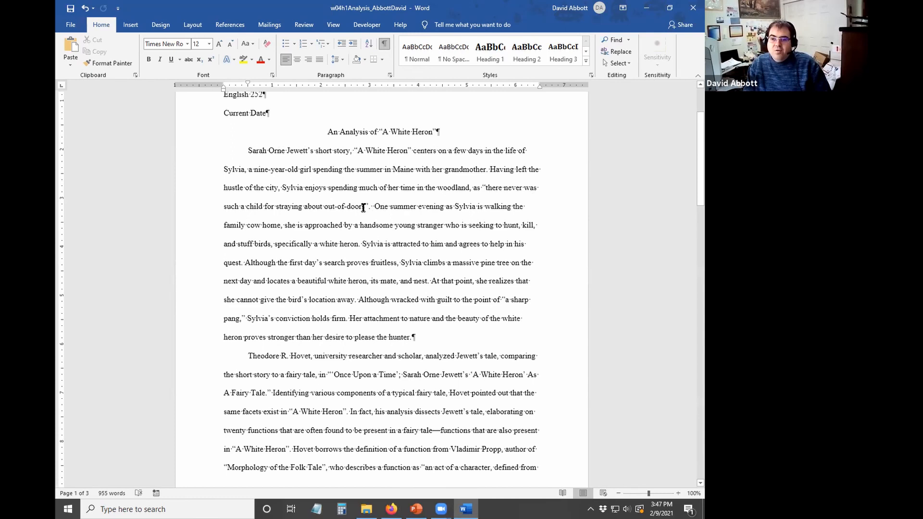
- Start a new Book Section citation source with all bibliography fields shown
click(244, 26)
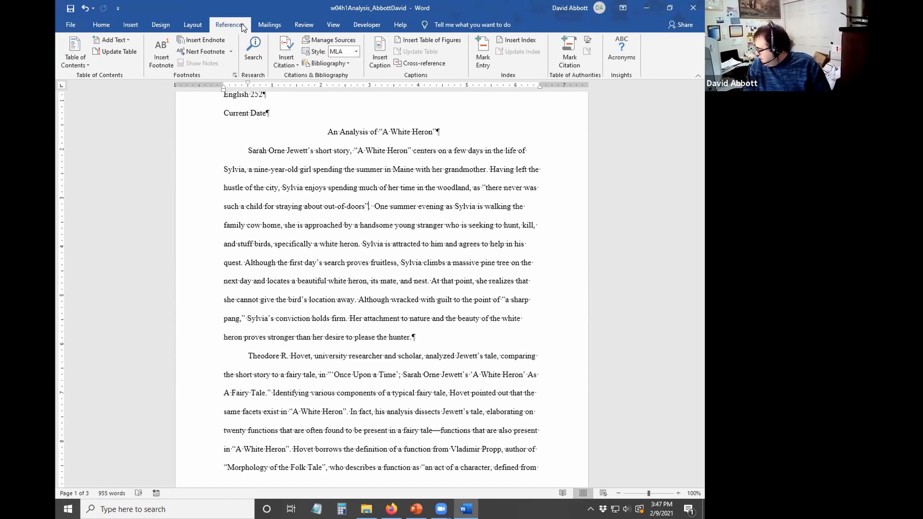
click(287, 59)
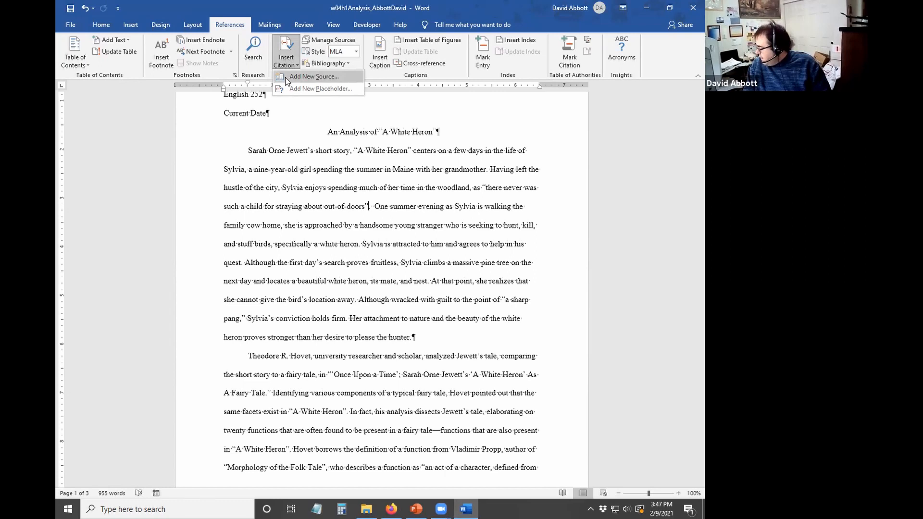
click(331, 77)
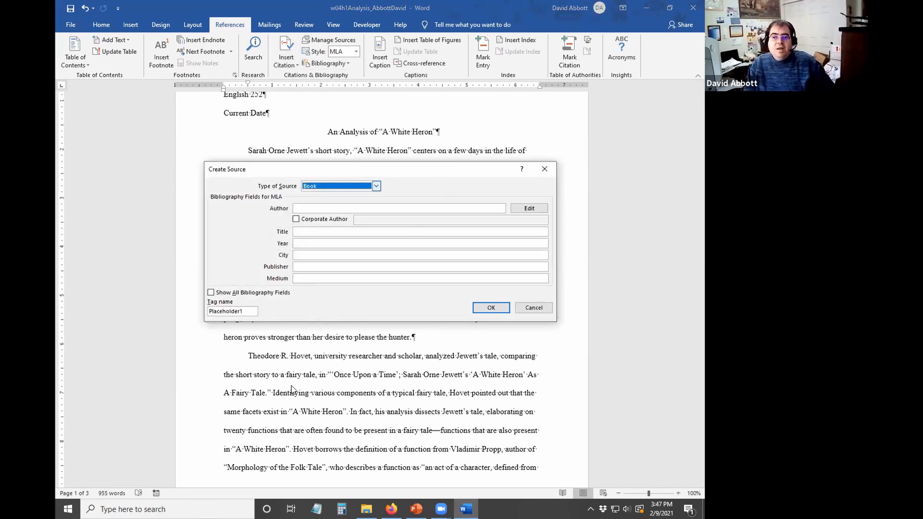
click(354, 186)
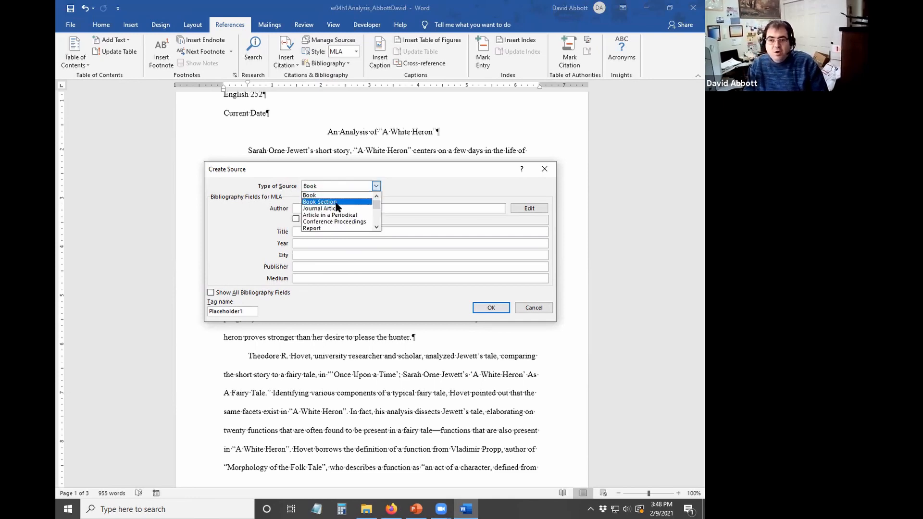
click(336, 202)
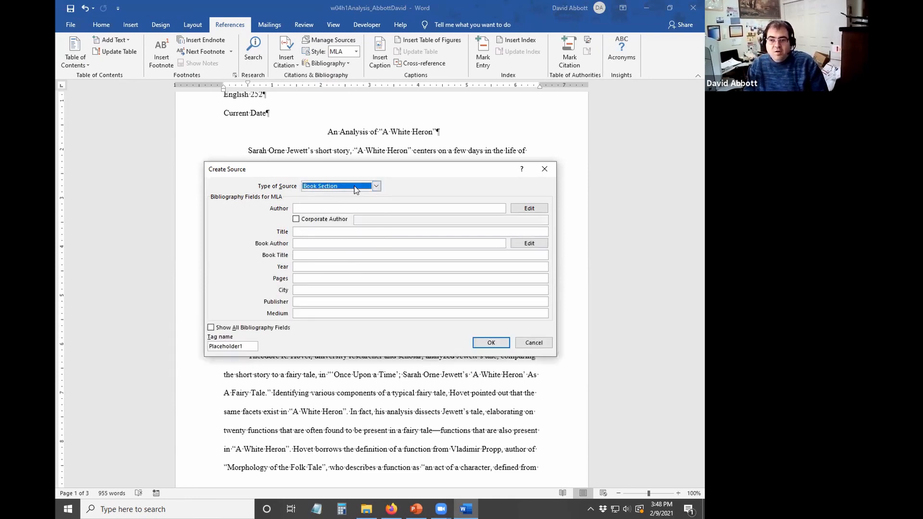
click(313, 209)
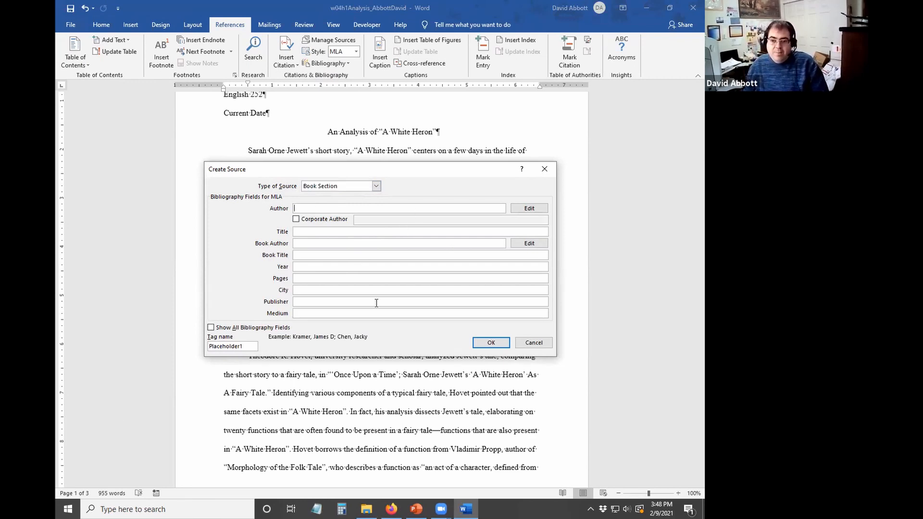
click(211, 328)
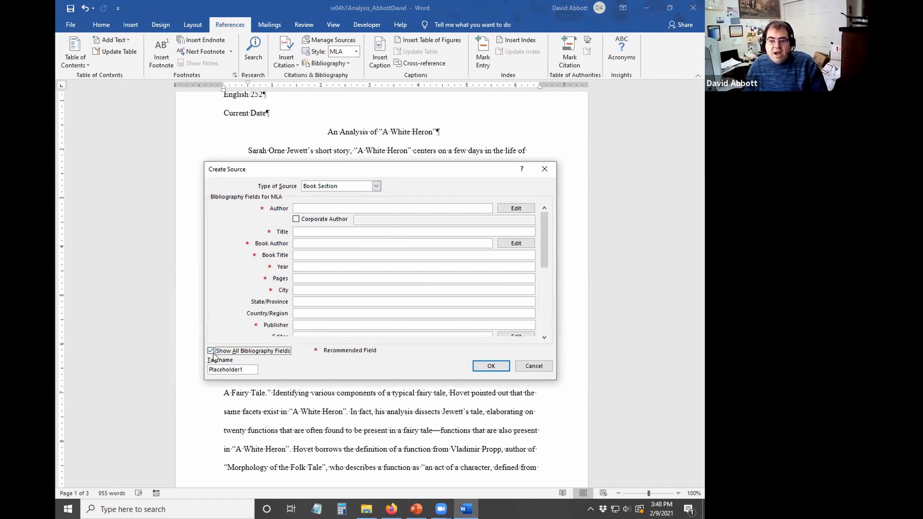
click(215, 350)
click(211, 328)
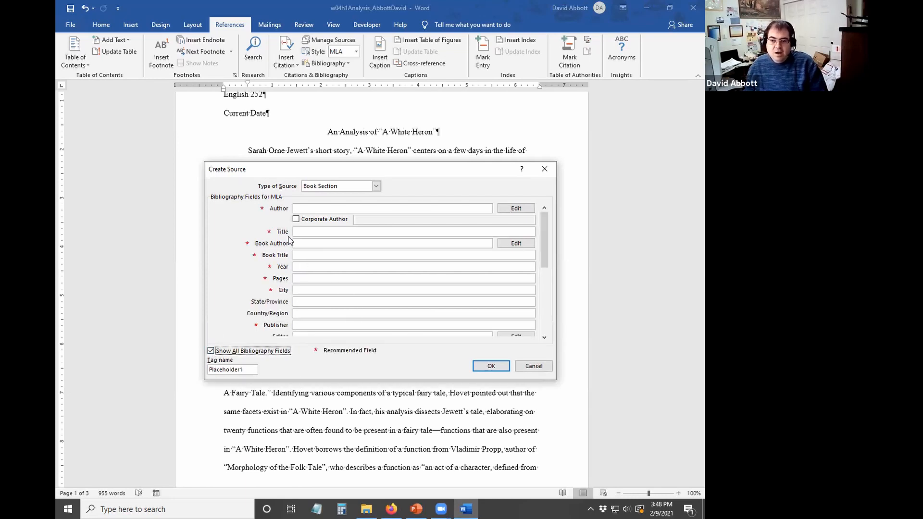
- Enter author Jewett, Sarah Orne, title 'A White Heron', and book title The American Tradition in Literature
click(318, 207)
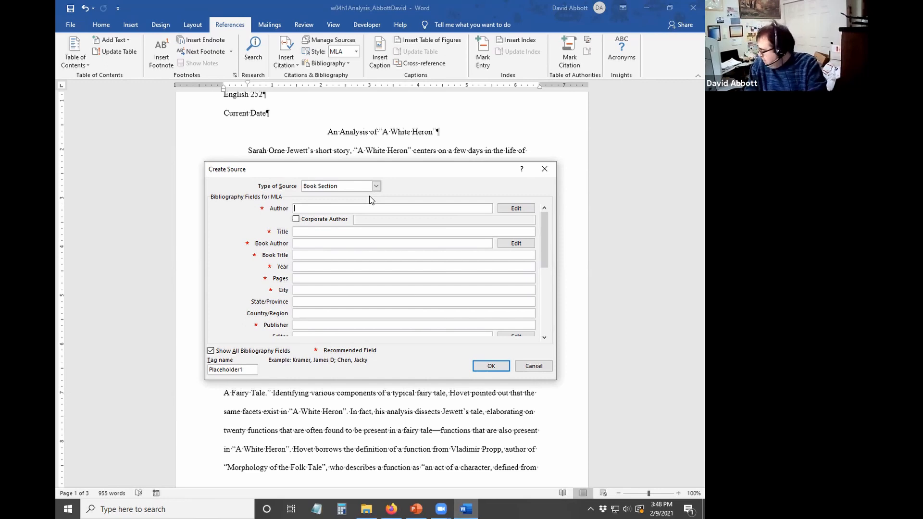
text(Jewett)
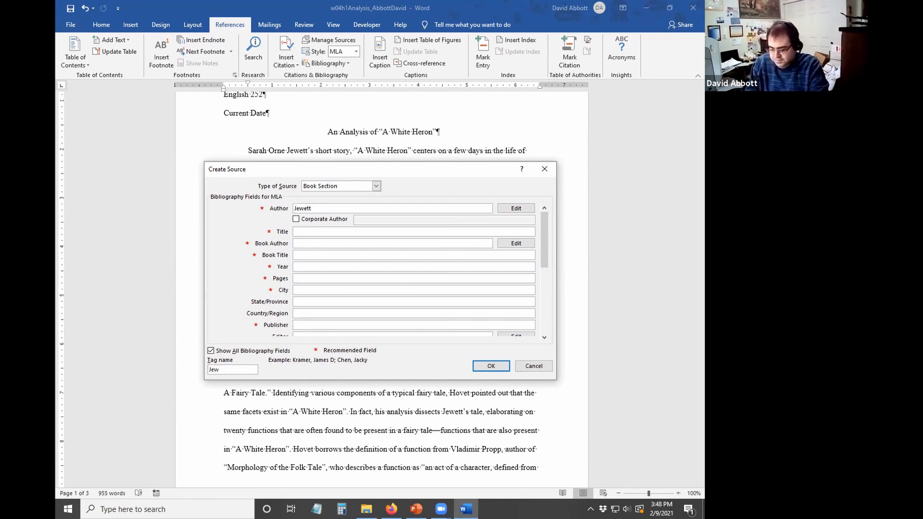
text(, Sara)
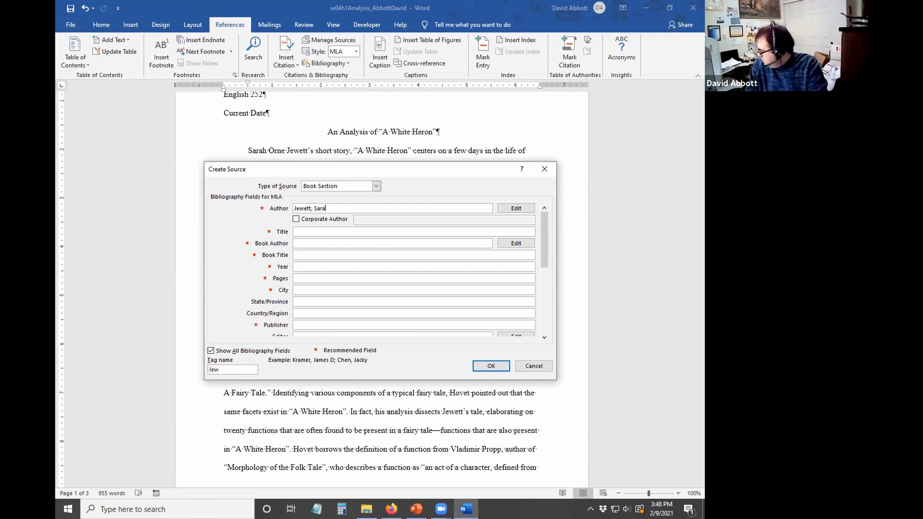
text(h Orne)
key(Tab)
key(Tab)
key(Tab)
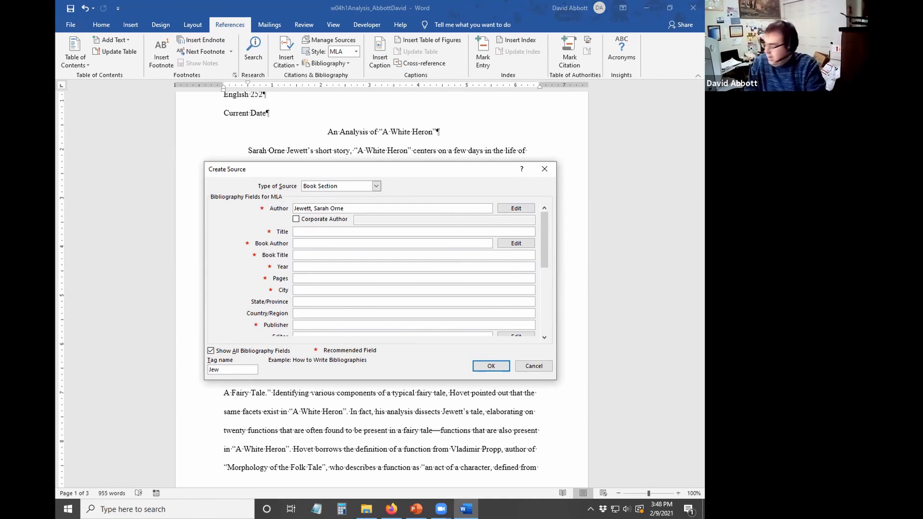
text(A )
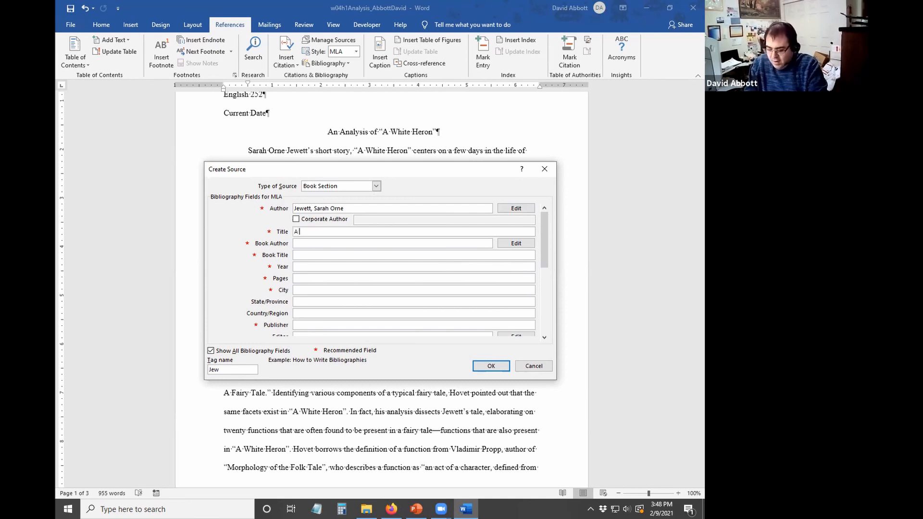
text(White H)
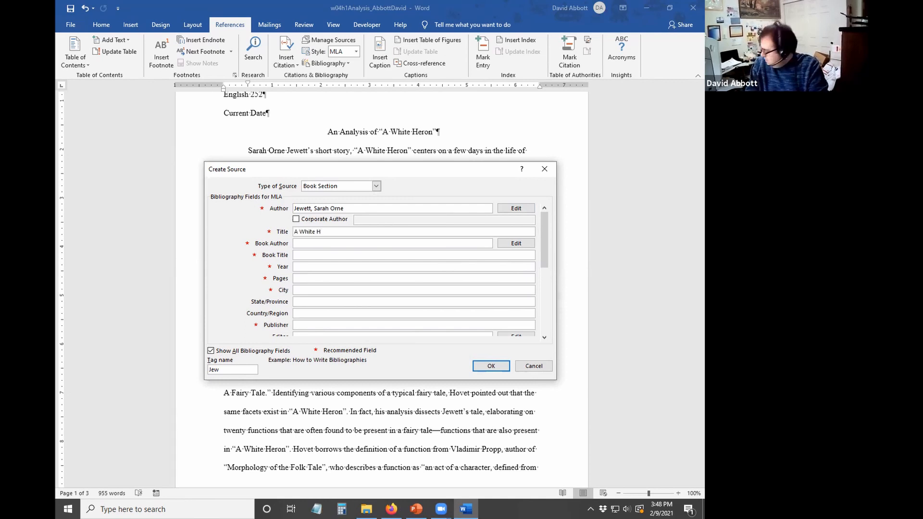
text(eron)
key(Tab)
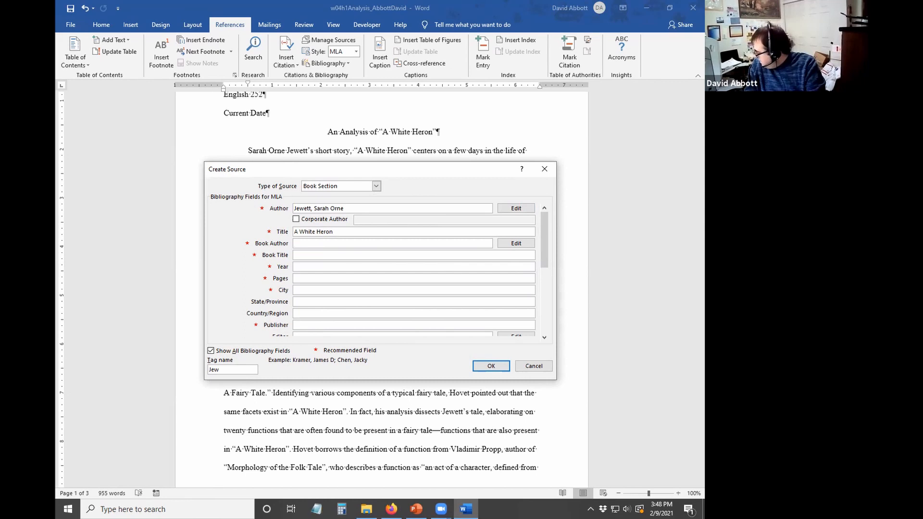
key(Tab)
key(Tab)
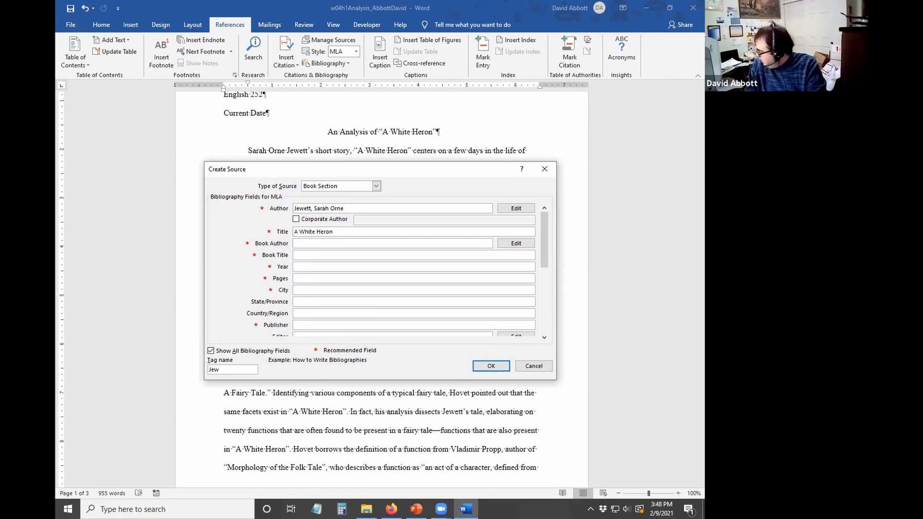
text(The American Tradition in Literature)
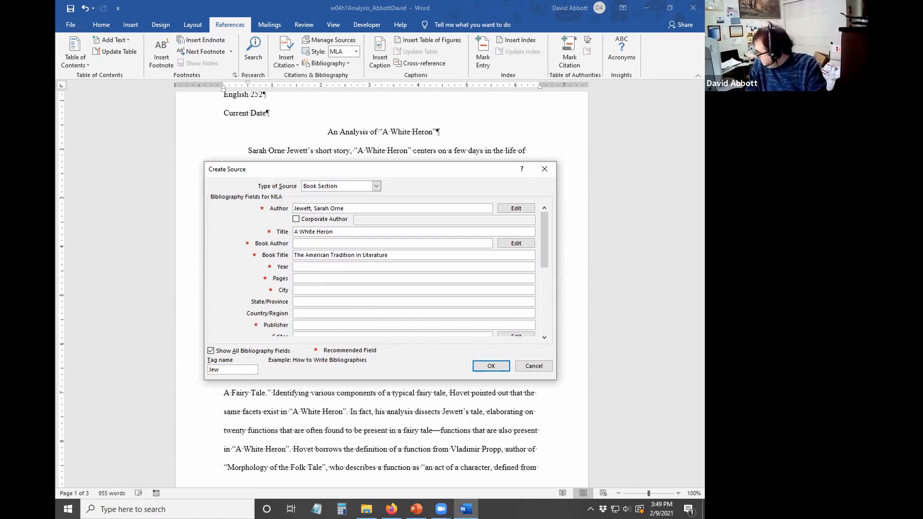
- Fill in year 2009, pages 531-537, city New York, and publisher McGraw-Hill
key(Tab)
text(2009)
key(Tab)
text(531-537)
key(Tab)
text(New York)
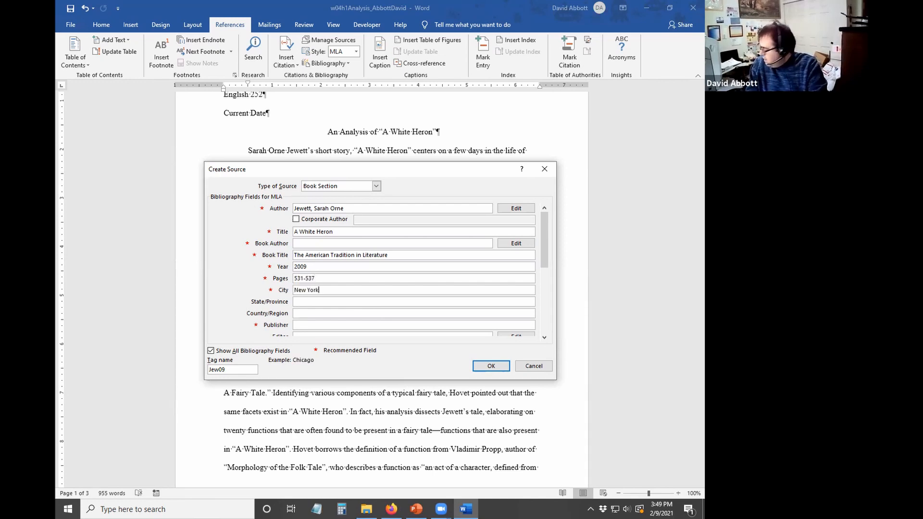
key(Tab)
key(Tab)
key(Tab)
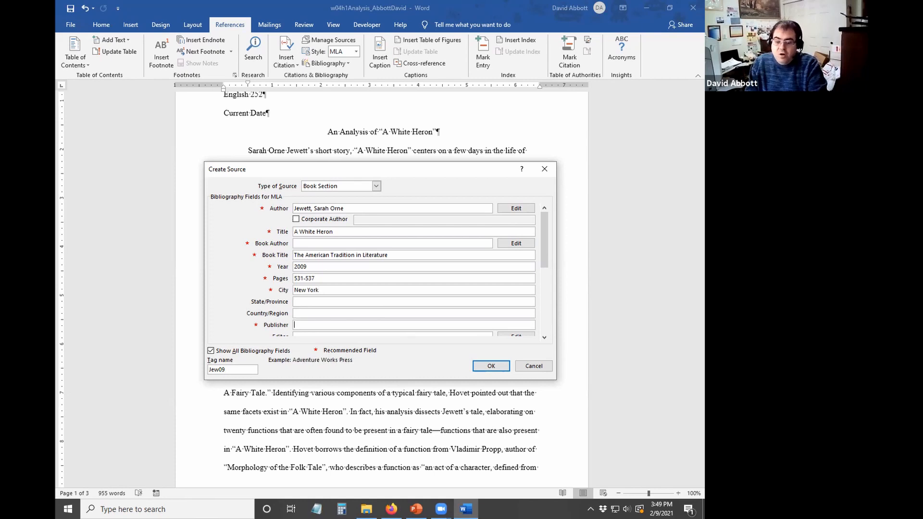
text(McGraw-Hill)
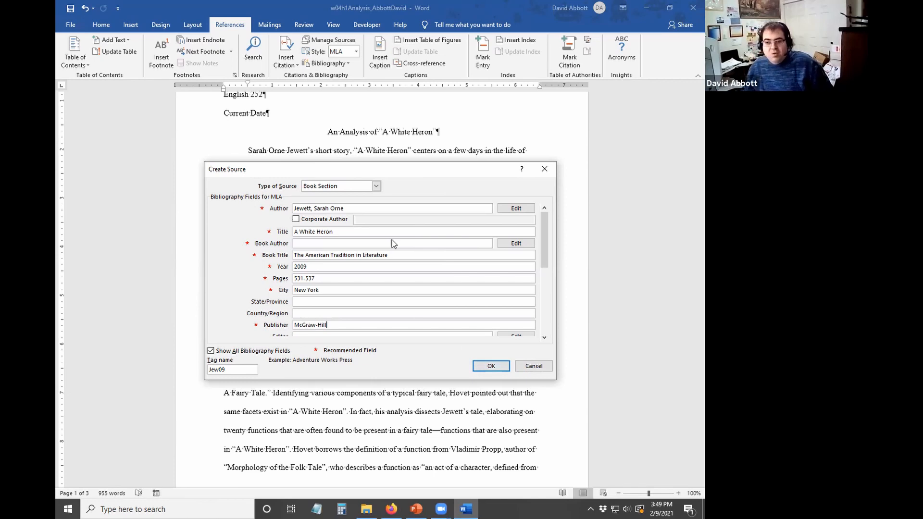
- Enter the book's editor in the Editor field and open the Edit Name list
drag(545, 247, 545, 259)
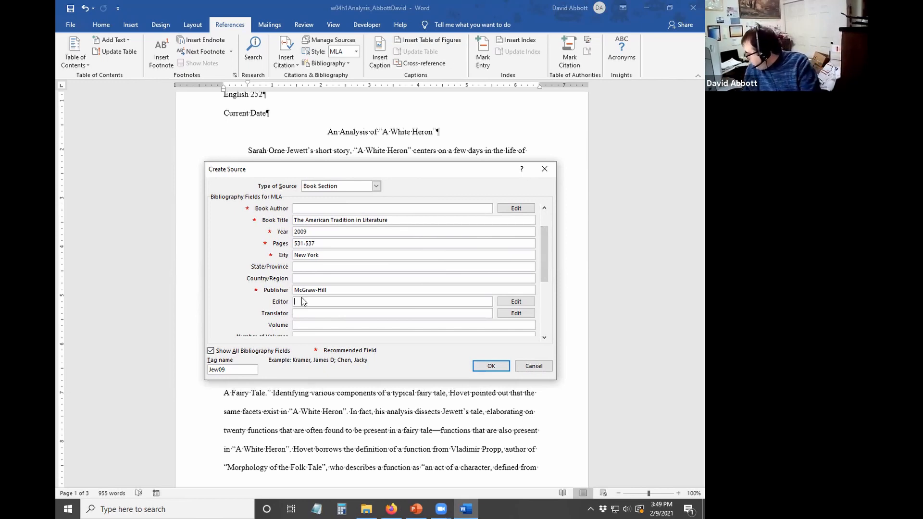
text(Per)
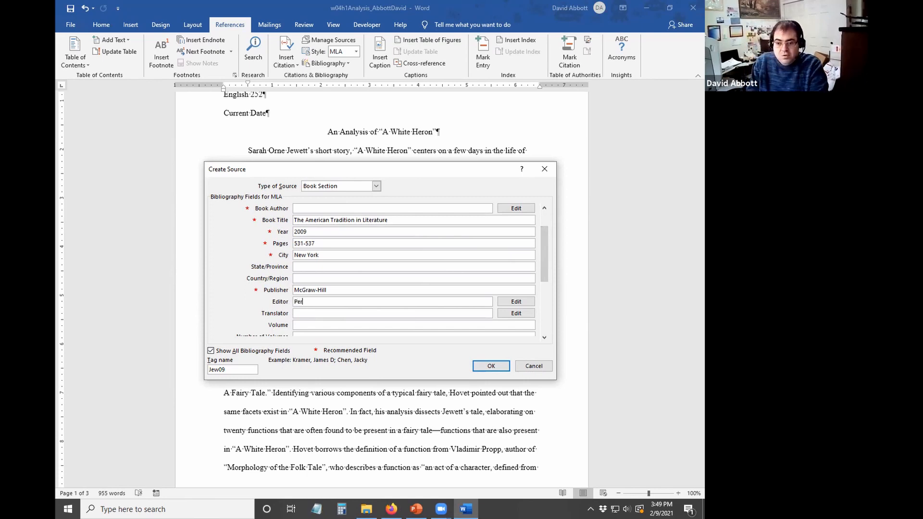
text(kins, George)
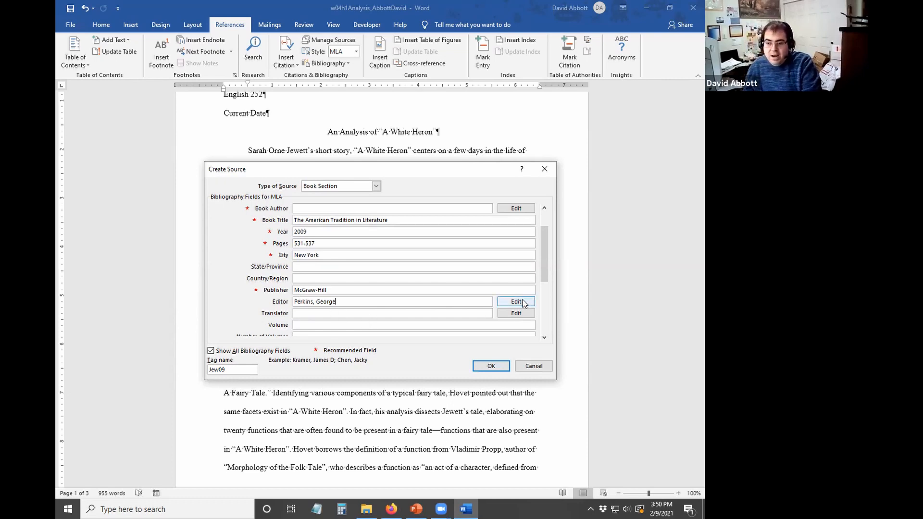
click(524, 303)
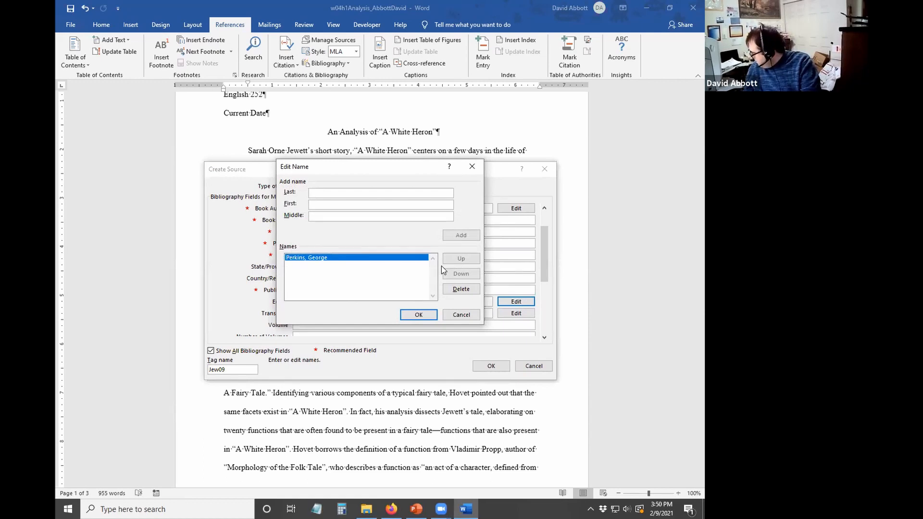
- Remove the editor entry that was added with the first name in the wrong field
click(366, 193)
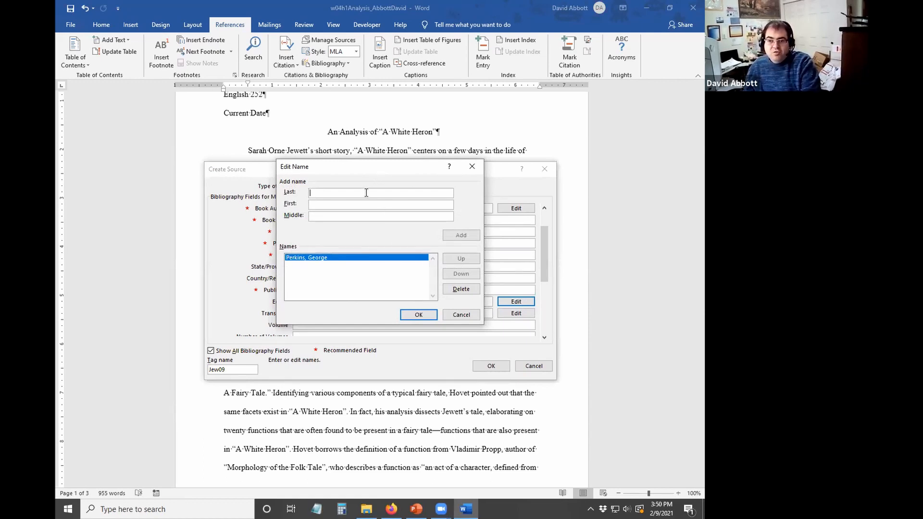
text(Bar)
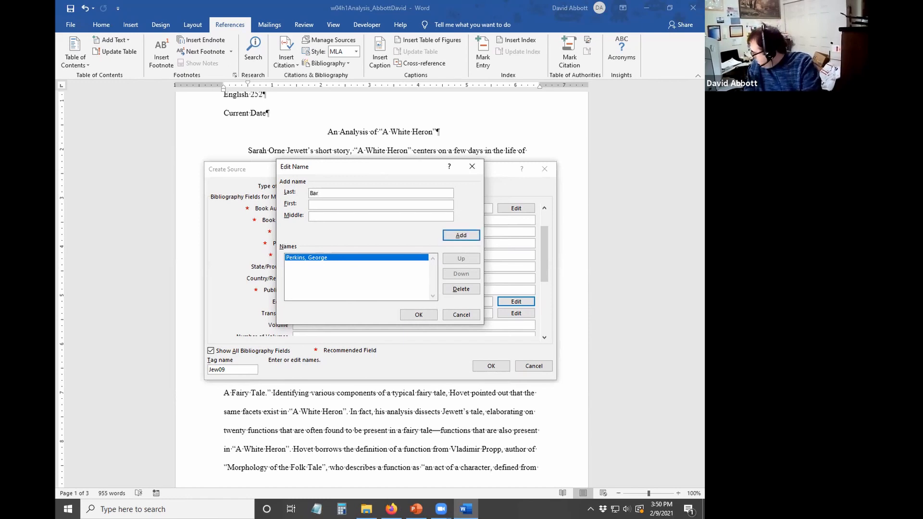
text(bara)
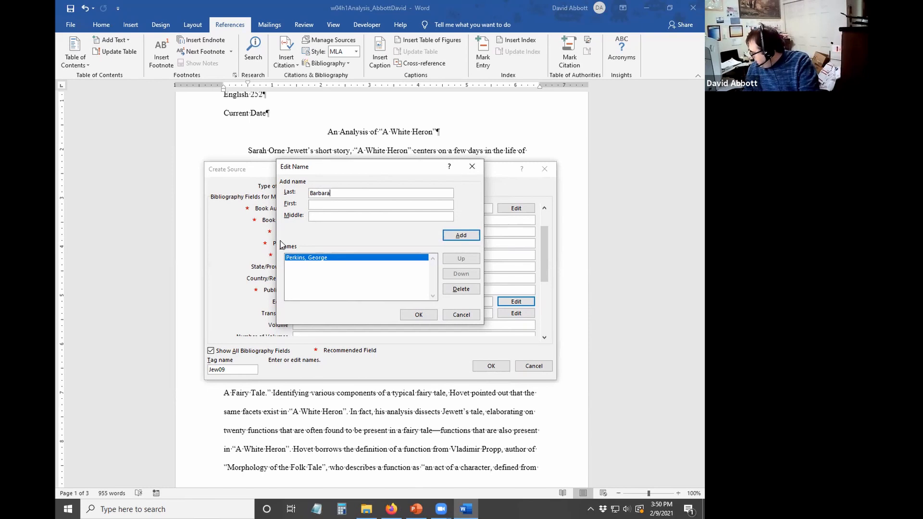
click(459, 235)
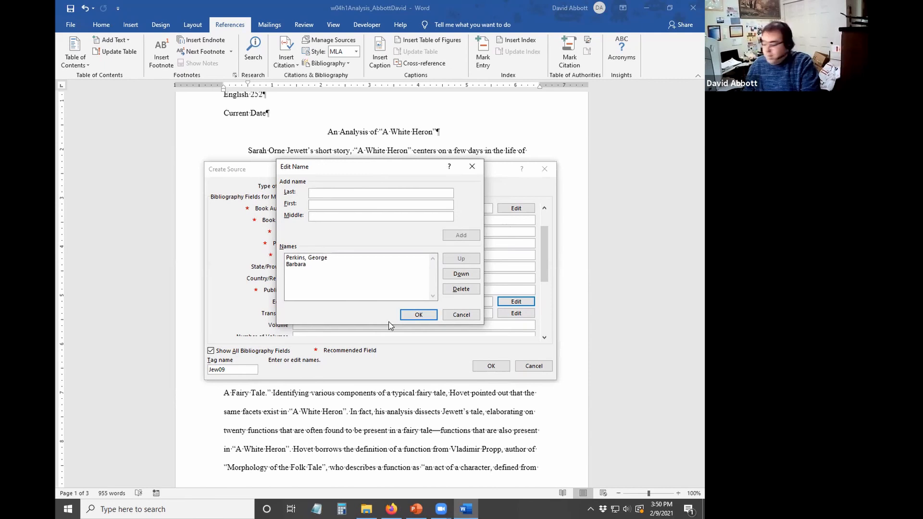
click(309, 264)
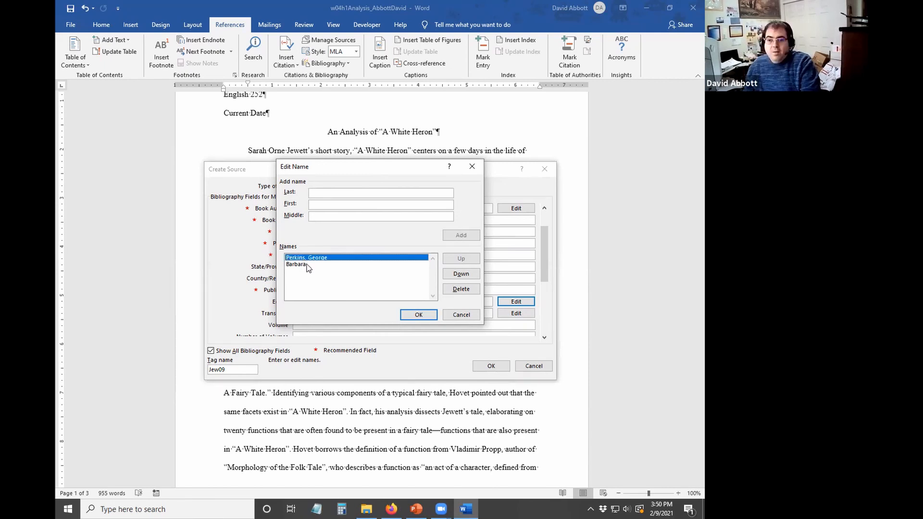
click(462, 290)
- Add the second editor by first name only and confirm the editor list
click(313, 208)
text(N)
key(BackSpace)
text(Bst)
key(BackSpace)
key(BackSpace)
text(s)
key(BackSpace)
text(arbara)
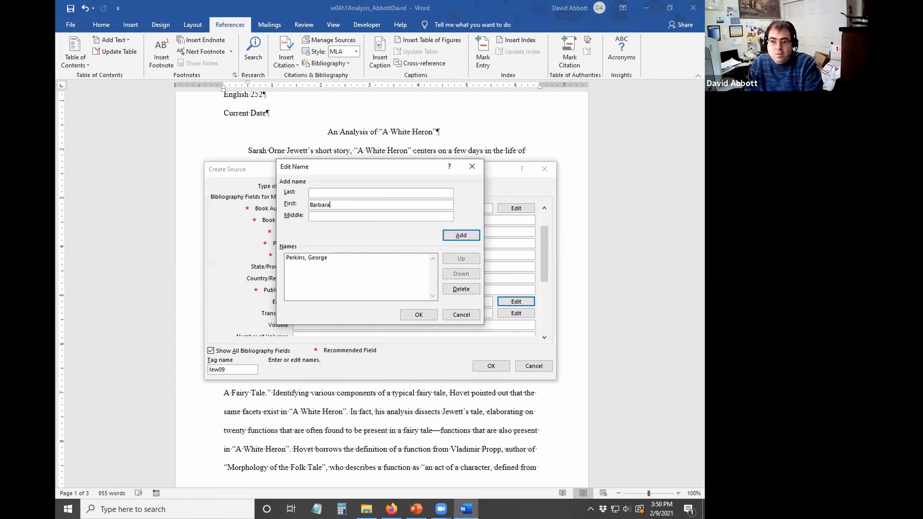
click(474, 236)
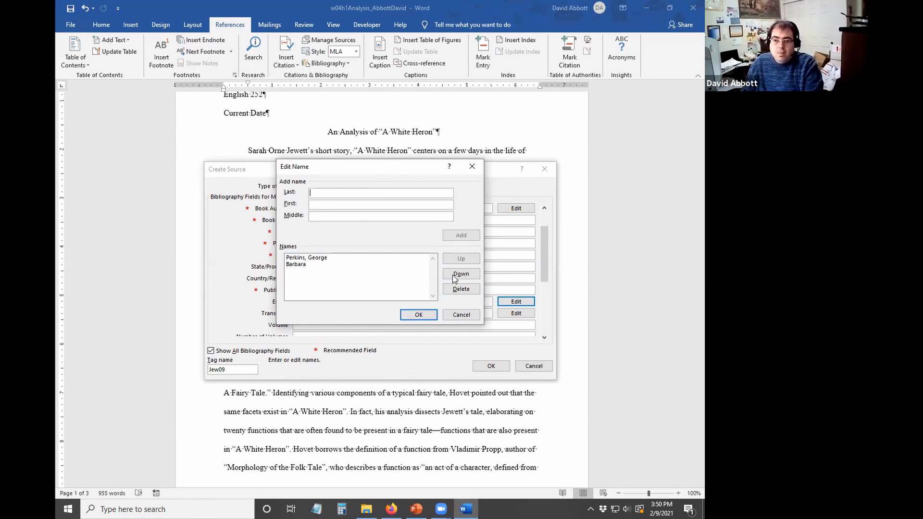
click(426, 320)
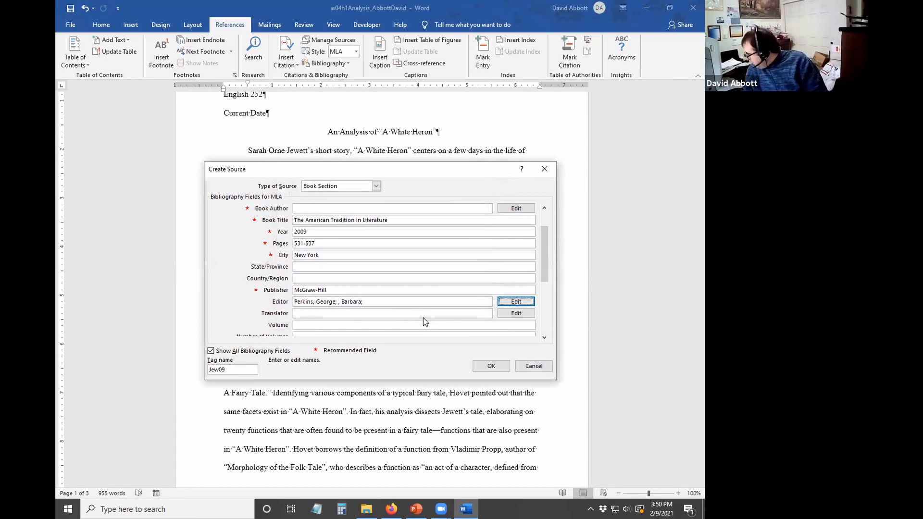
- Set the source's volume to 2 and insert the (Jewett) citation
click(322, 327)
text(2)
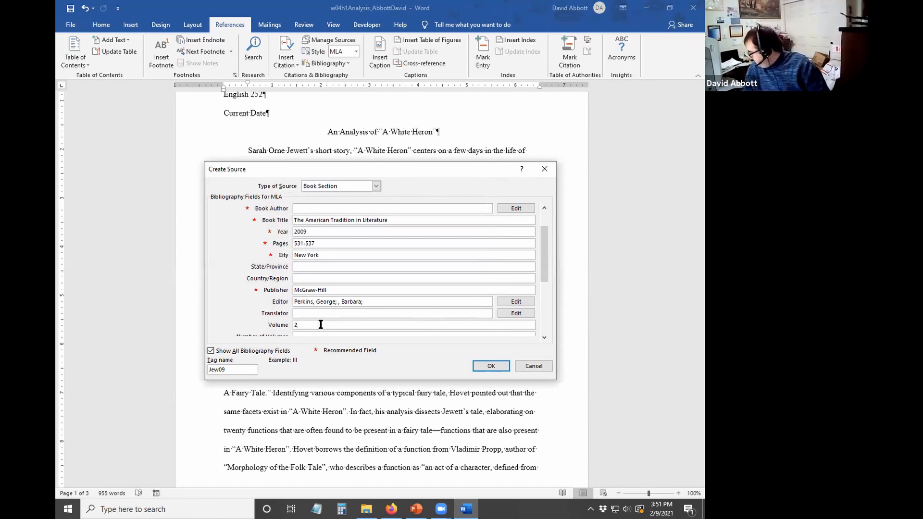
click(490, 367)
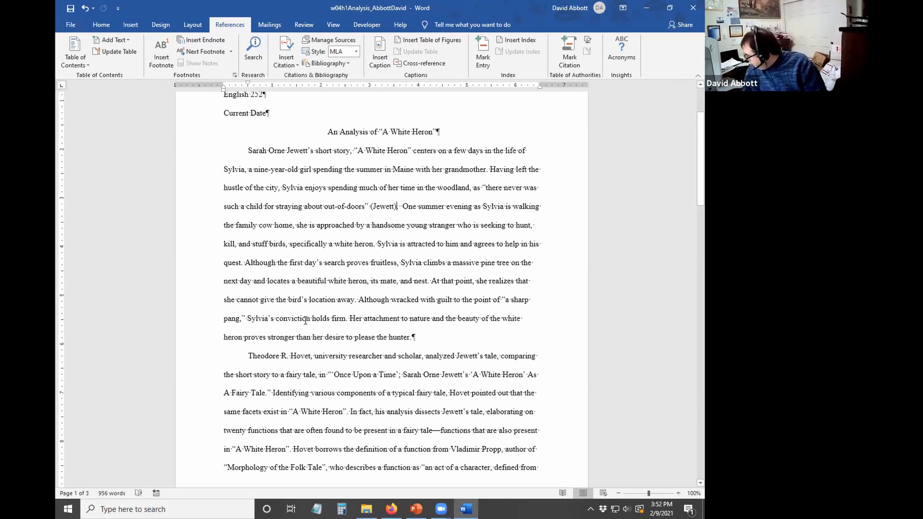
- Place the insertion point after 'firm' and zoom in on the page
click(347, 319)
click(678, 493)
click(678, 493)
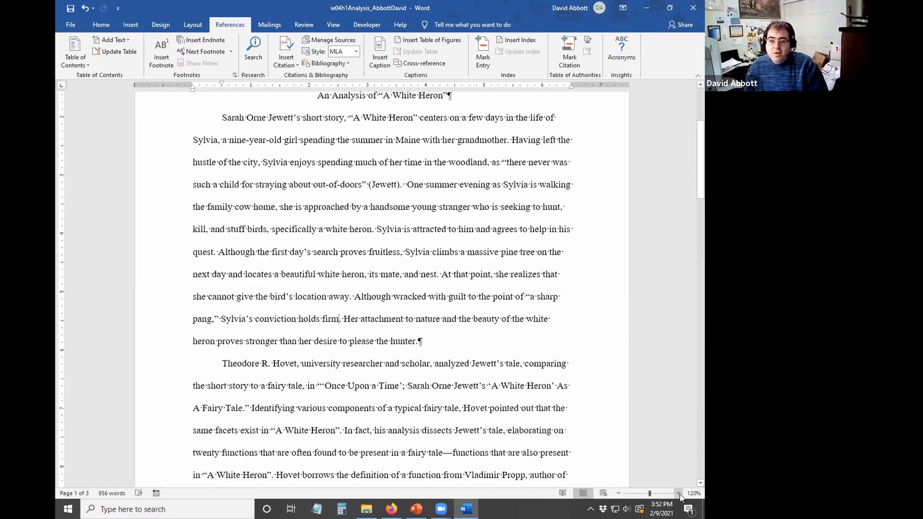
click(679, 494)
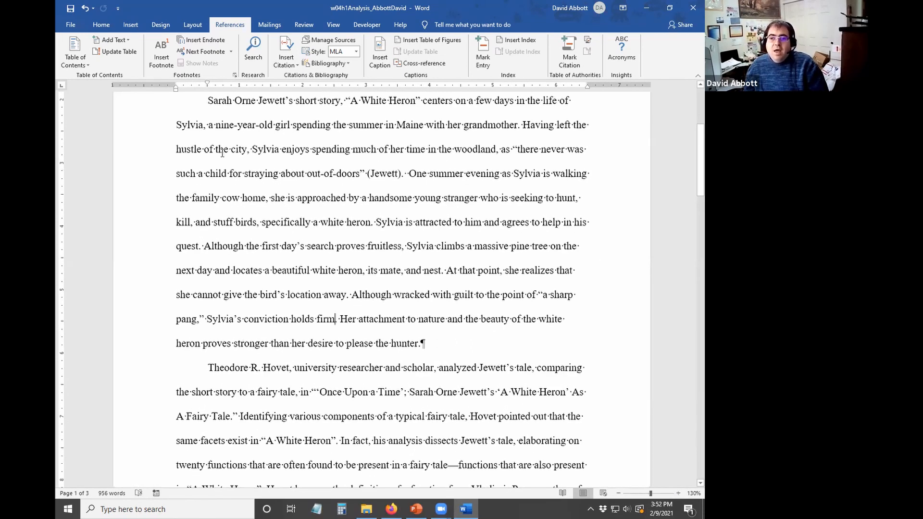
- Insert a second (Jewett) citation from the existing source after 'holds firm'
click(285, 66)
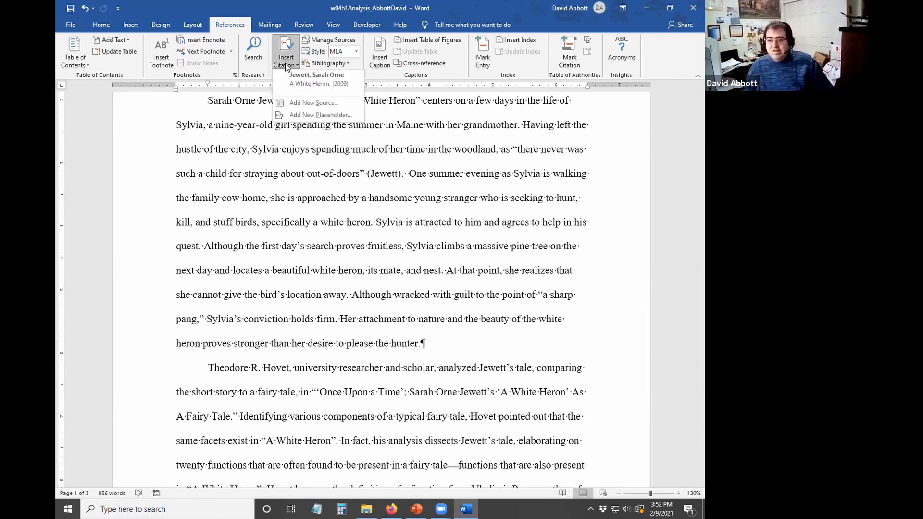
click(319, 87)
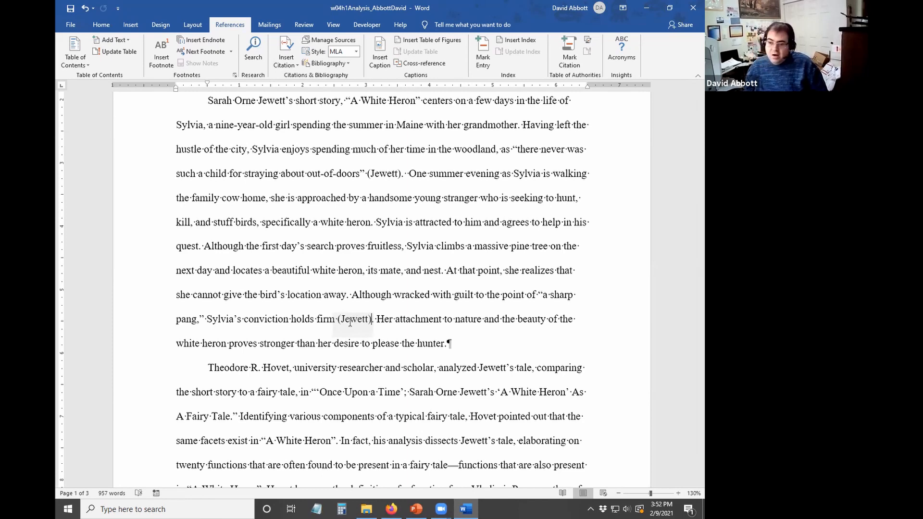
scroll(328, 398, down, 2)
scroll(328, 398, down, 1)
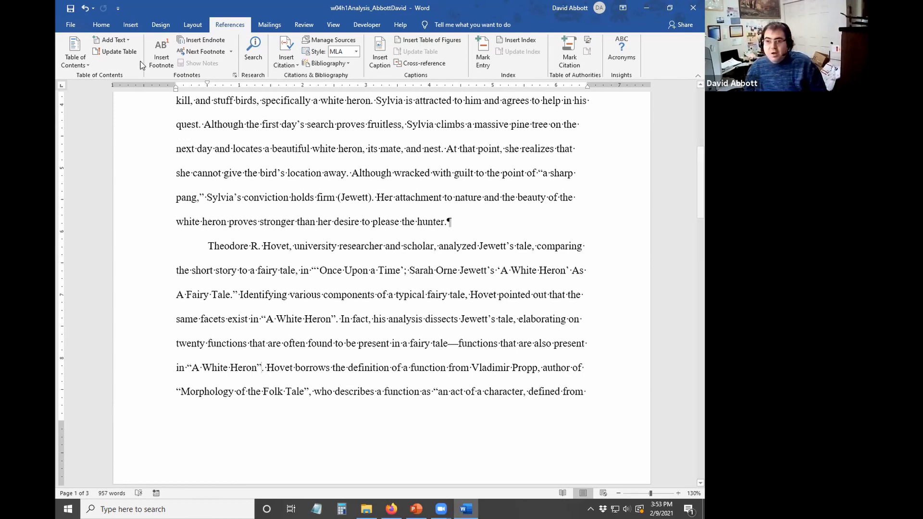
- Create a new periodical article source with author Hovet, Theodore R
click(286, 57)
click(313, 103)
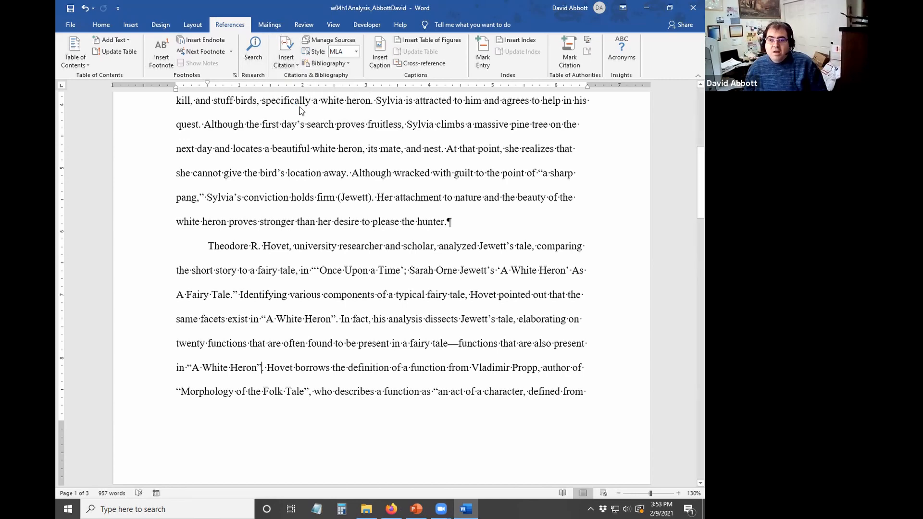
click(343, 170)
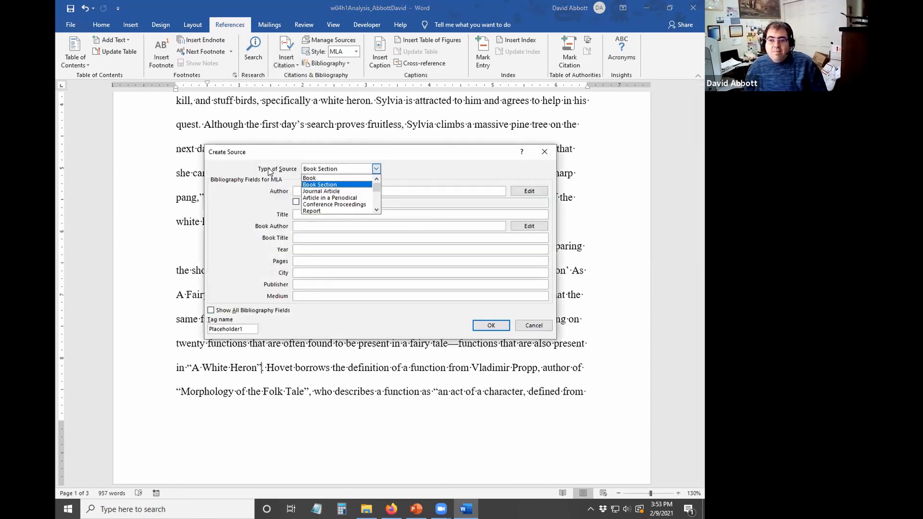
click(332, 198)
click(331, 190)
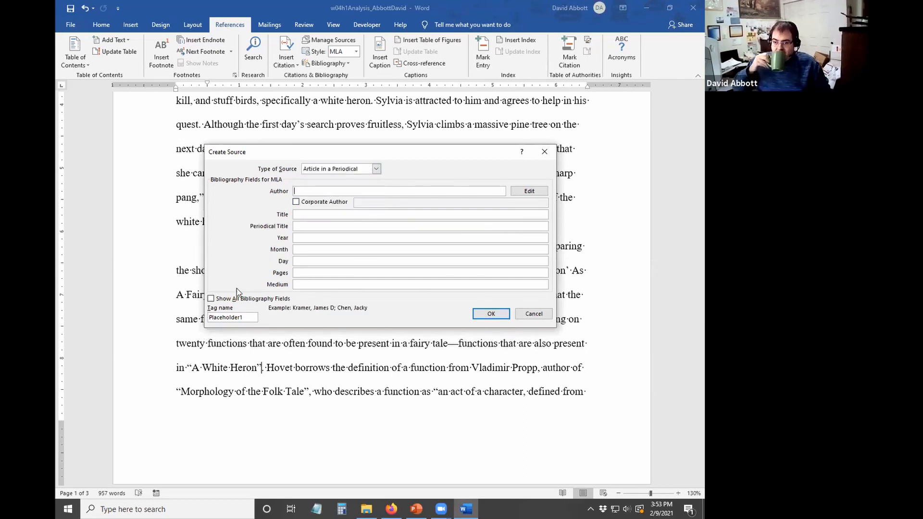
text(Hovb)
key(BackSpace)
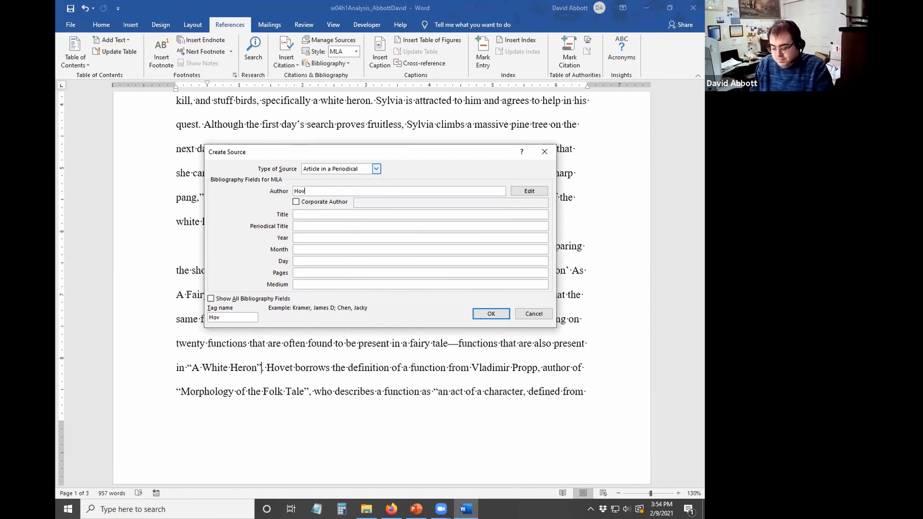
key(BackSpace)
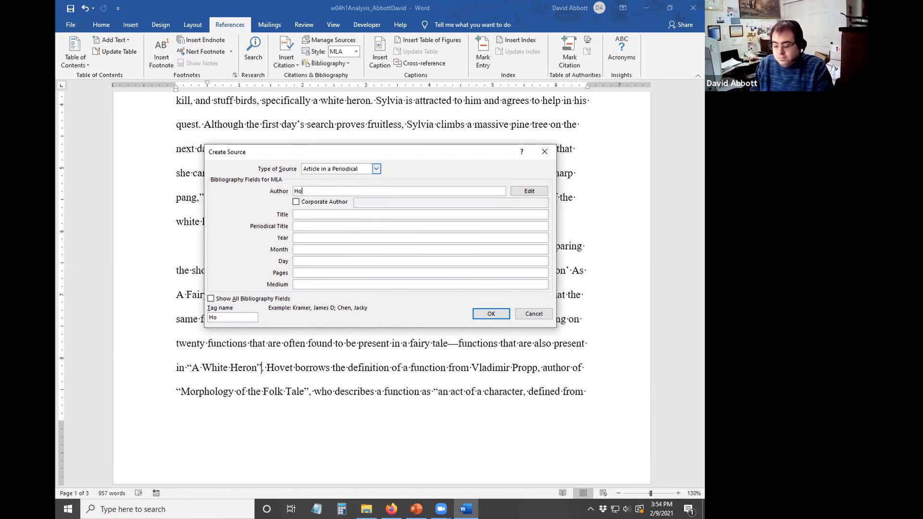
text(vet)
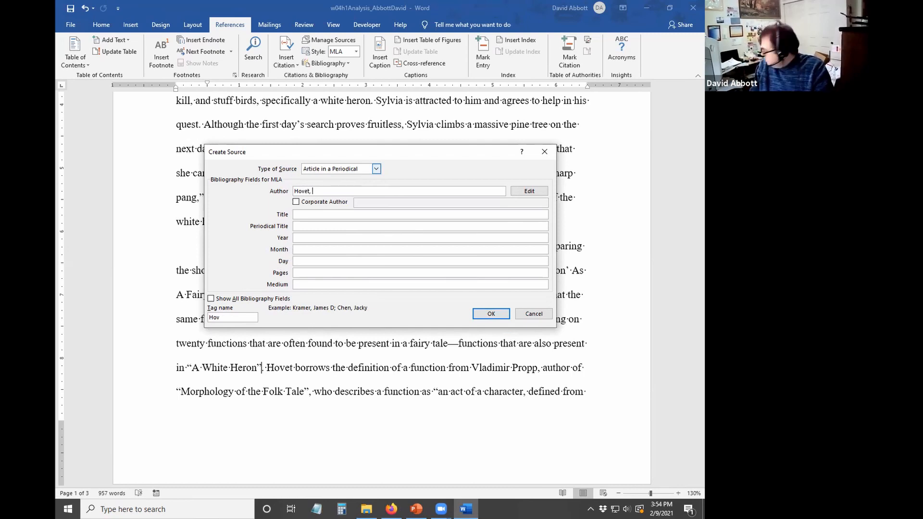
text(, Th)
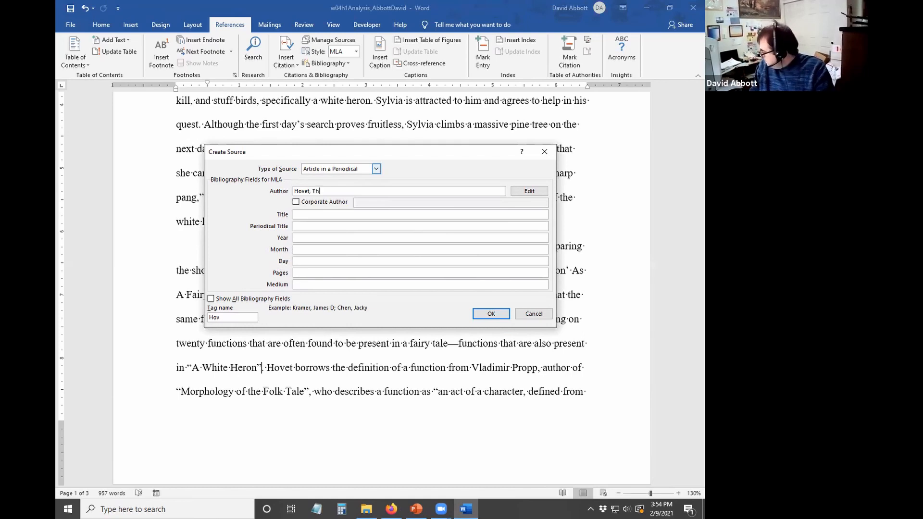
text(eodore, R)
- Enter the title 'Once Upon a Time: Sarah Orne Jewett's 'A White Heron' as a Fairy Tale' and periodical Studies in Short Fiction
key(Tab)
key(Tab)
key(Tab)
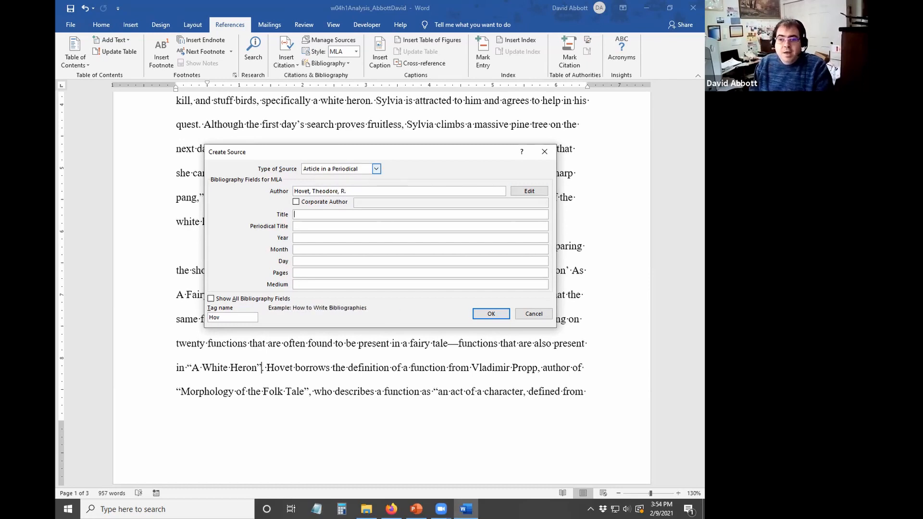
text(Once Upon)
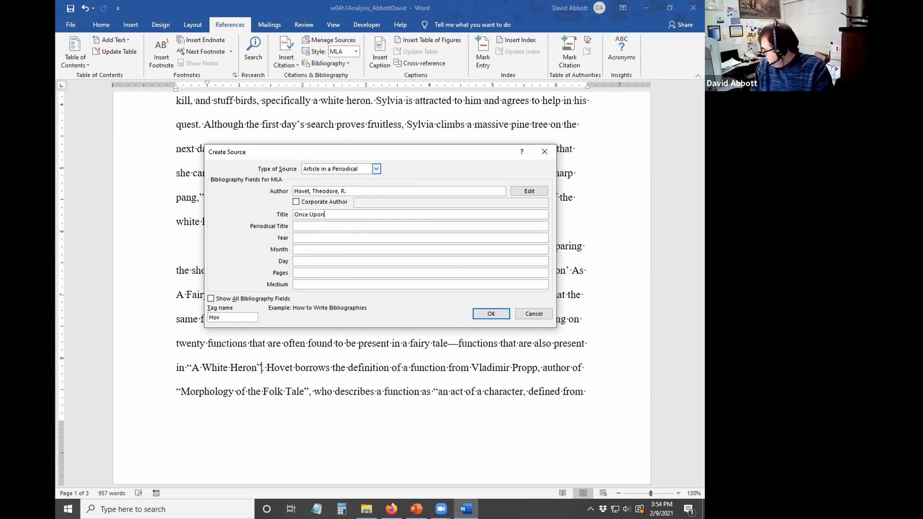
text( a Time:)
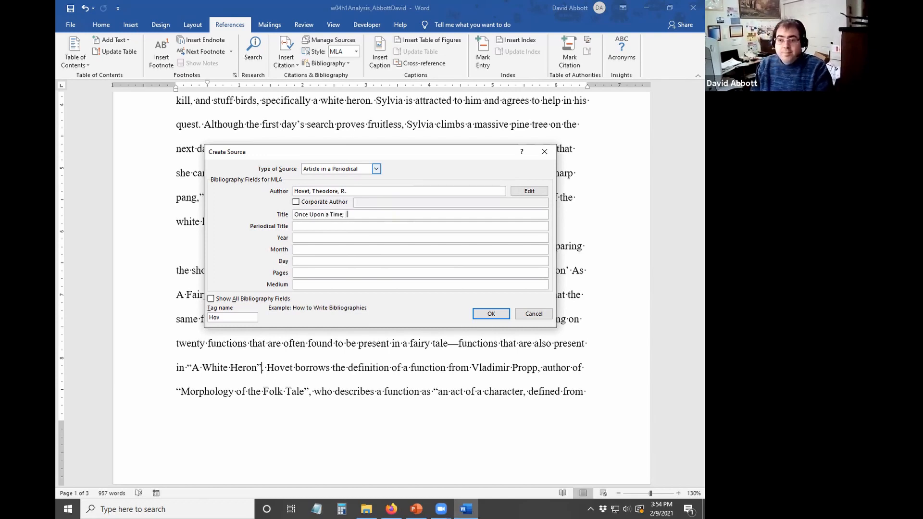
text( Sarah Orne)
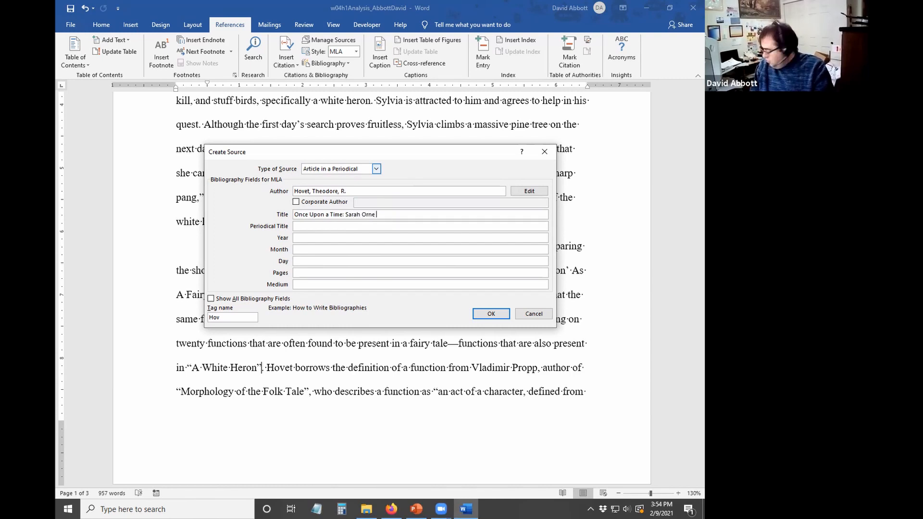
text( Jewett's)
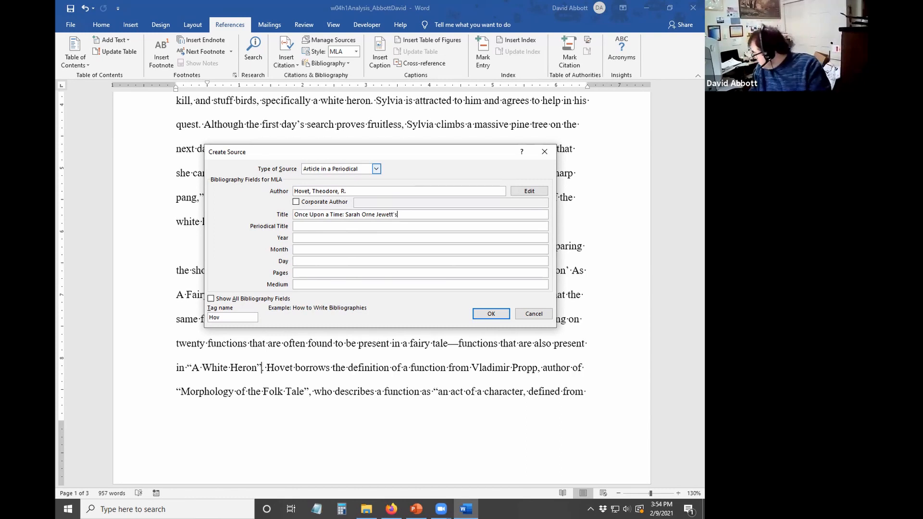
text('A White H)
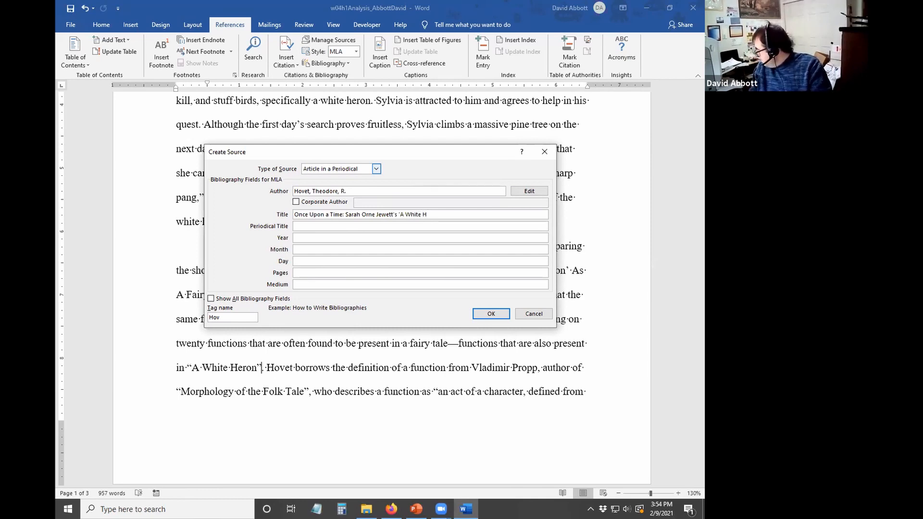
text(eron)
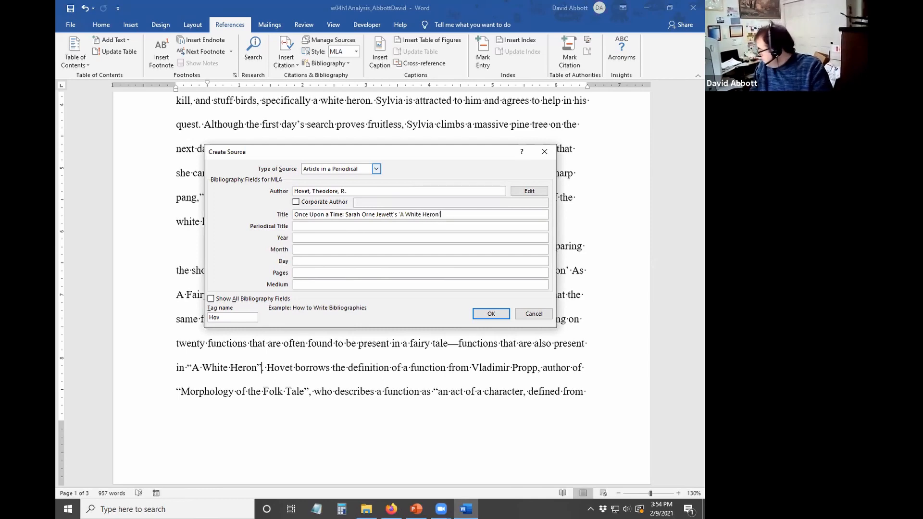
text(' as a F)
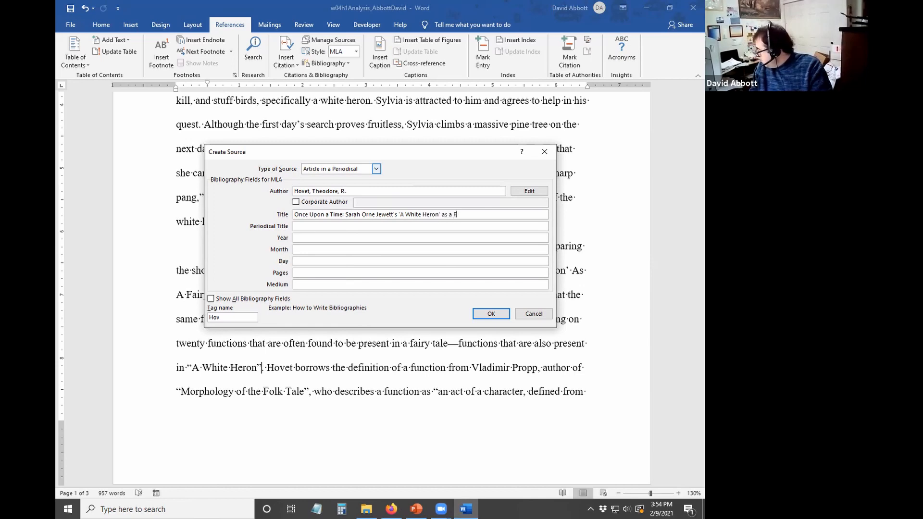
text(airy Tale)
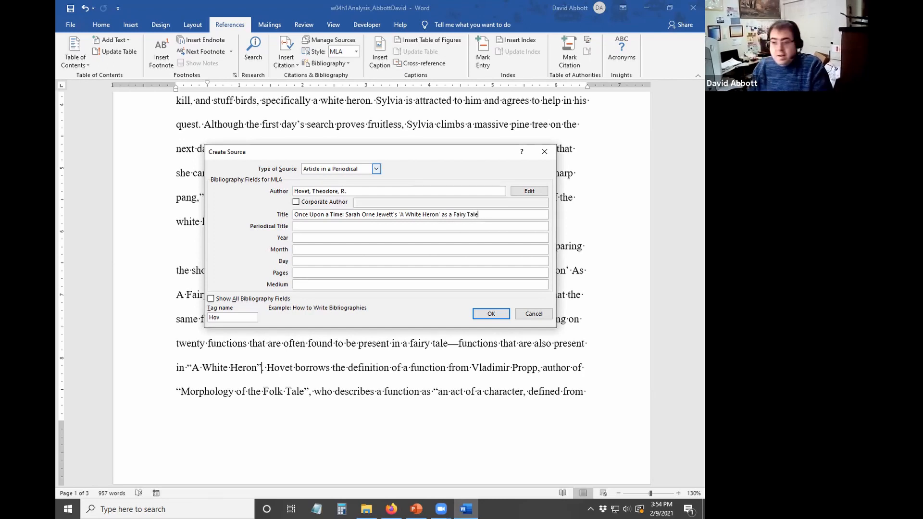
key(Tab)
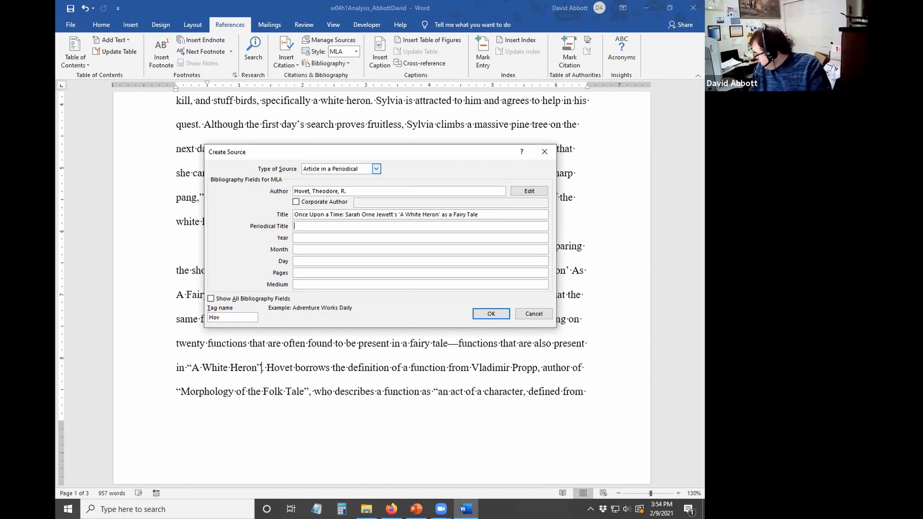
text(St)
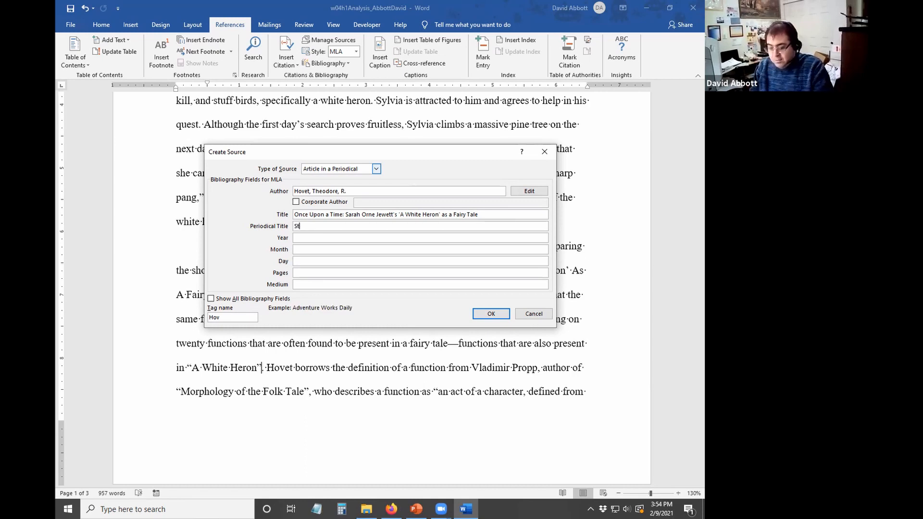
text(udies in Short Fiction)
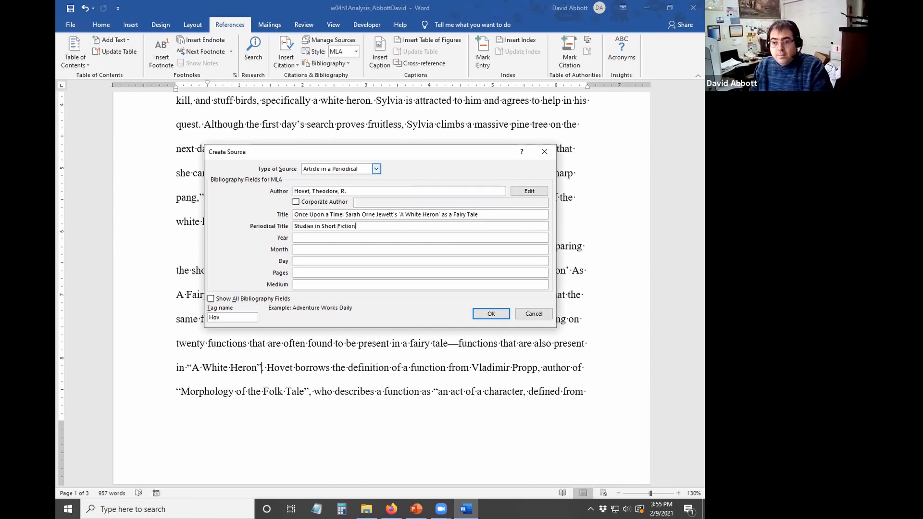
- Fill in year 2011, month Sept., day 25, and pages 63-68
key(Tab)
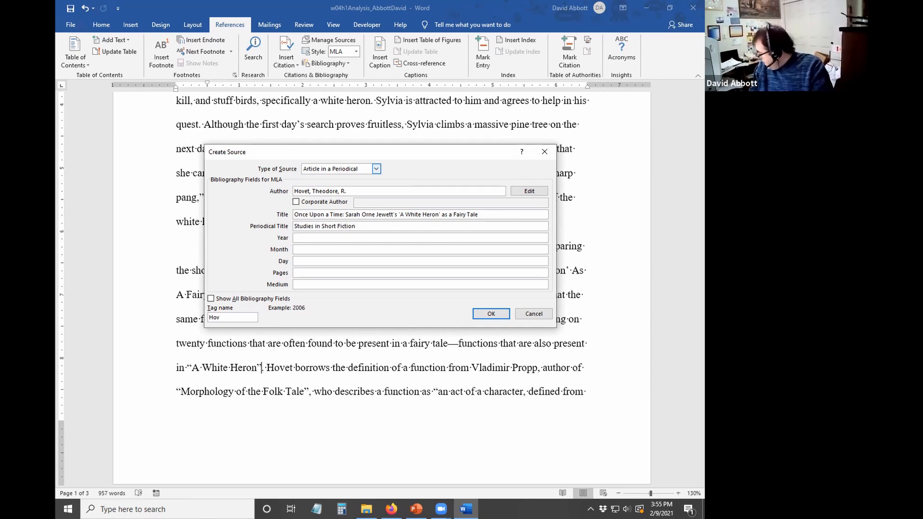
text(2011)
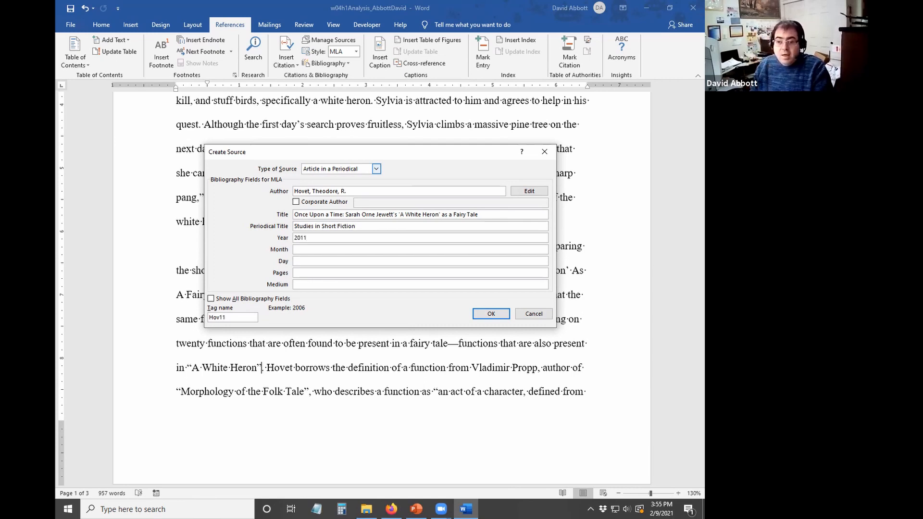
key(Tab)
text(Sept)
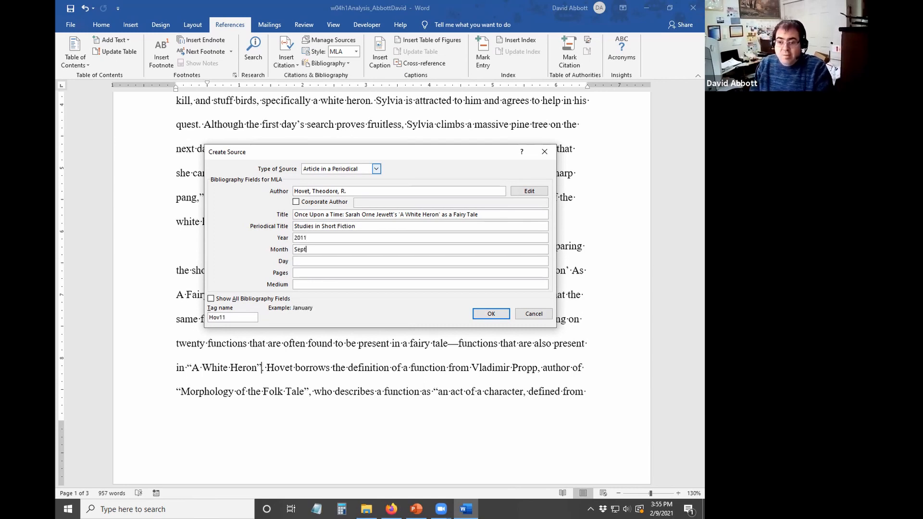
key(Tab)
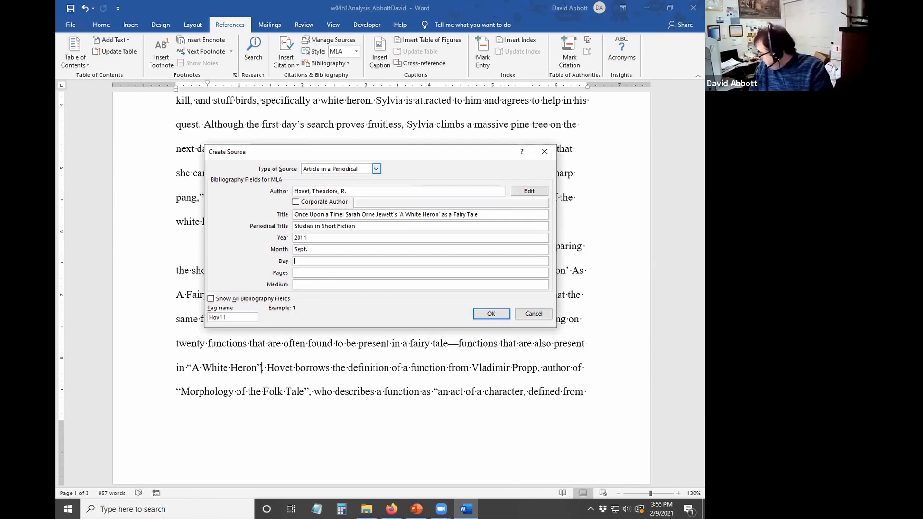
text(25)
key(Tab)
text(6)
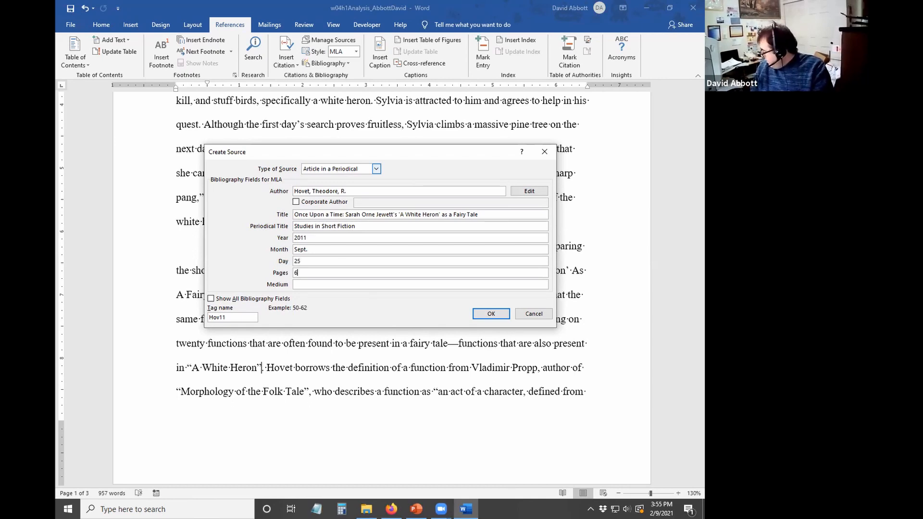
text(3-68)
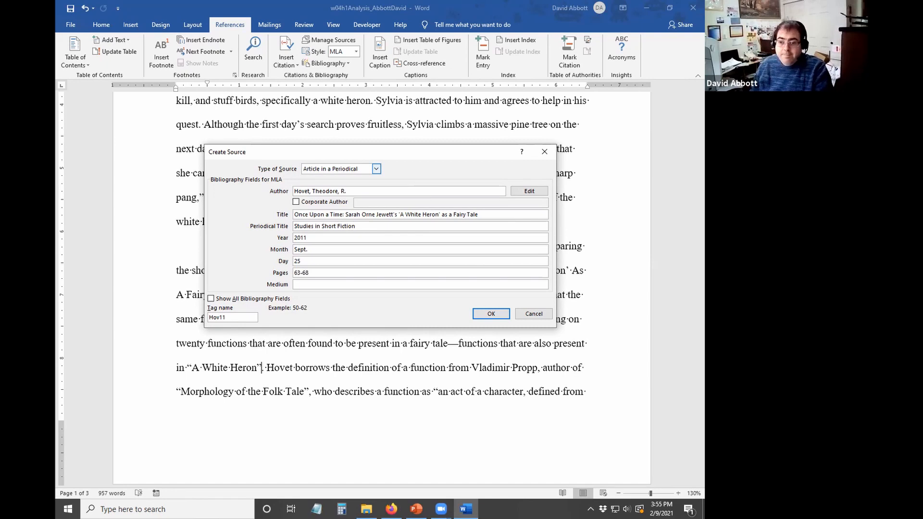
- Show all bibliography fields and enter volume 15
click(210, 299)
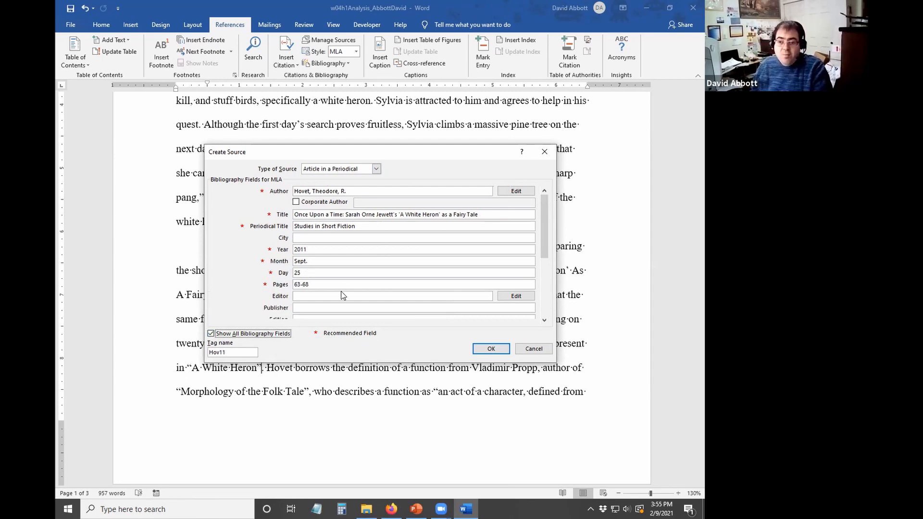
drag(543, 229, 541, 250)
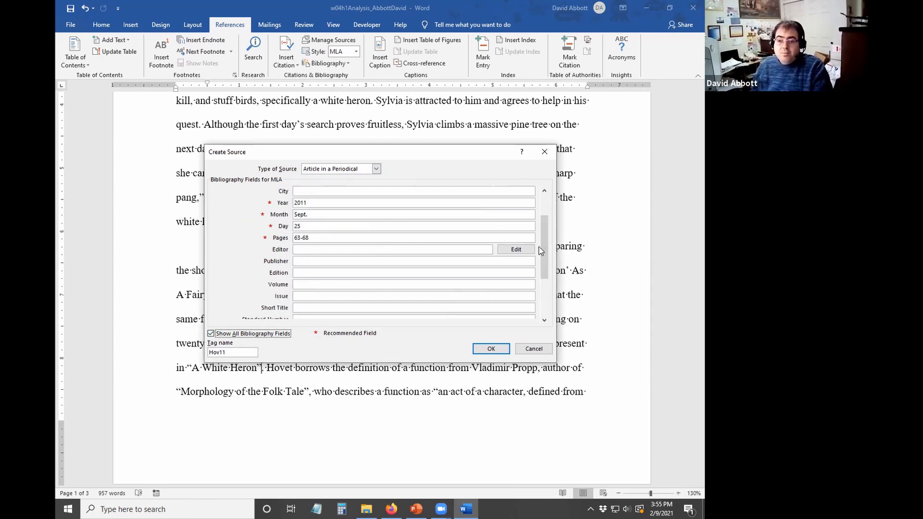
click(301, 285)
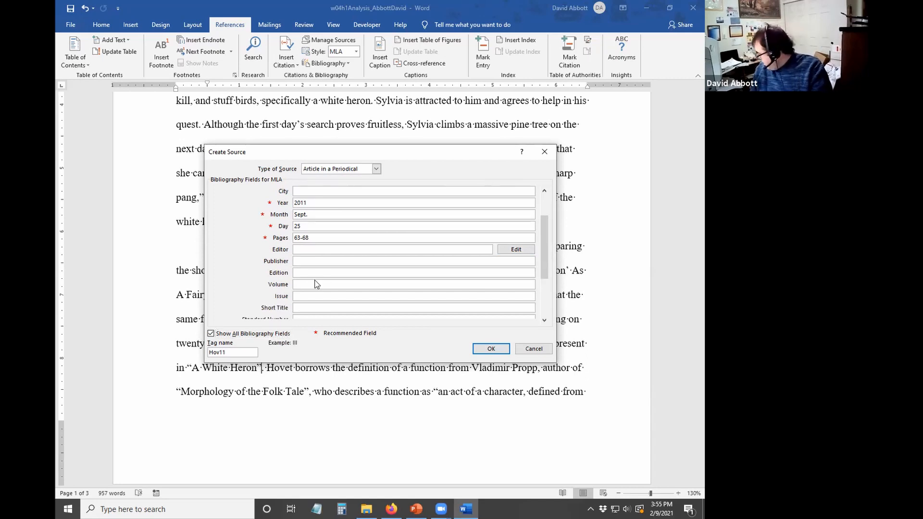
text(15)
click(308, 296)
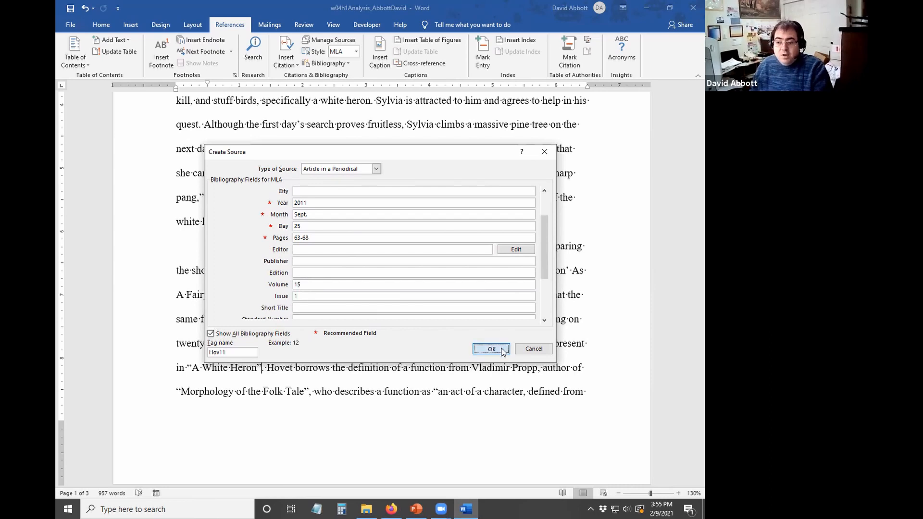
- Insert the Hovet citation and add page 532 to the first Jewett citation
click(495, 349)
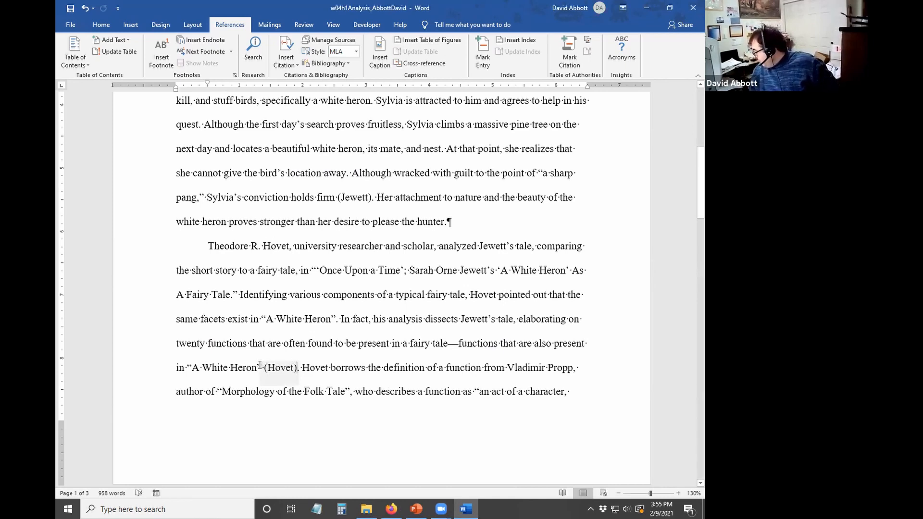
scroll(259, 365, up, 3)
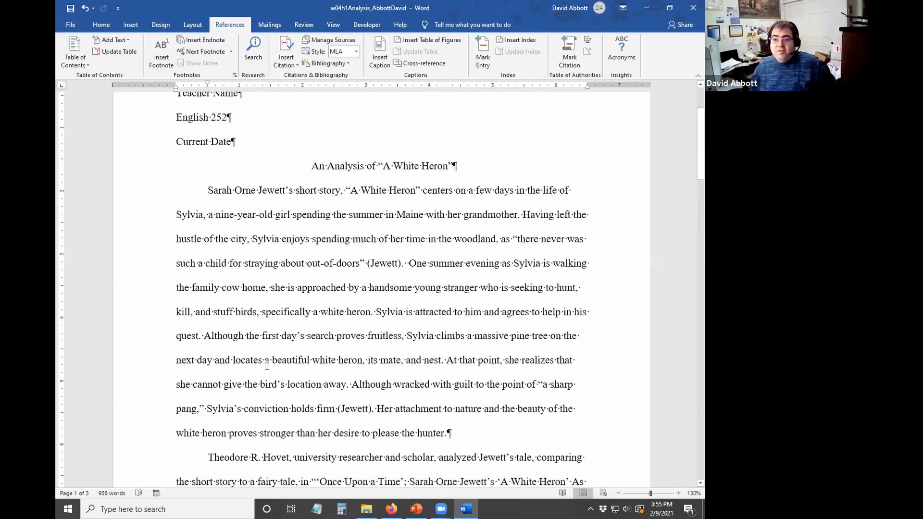
scroll(275, 324, down, 1)
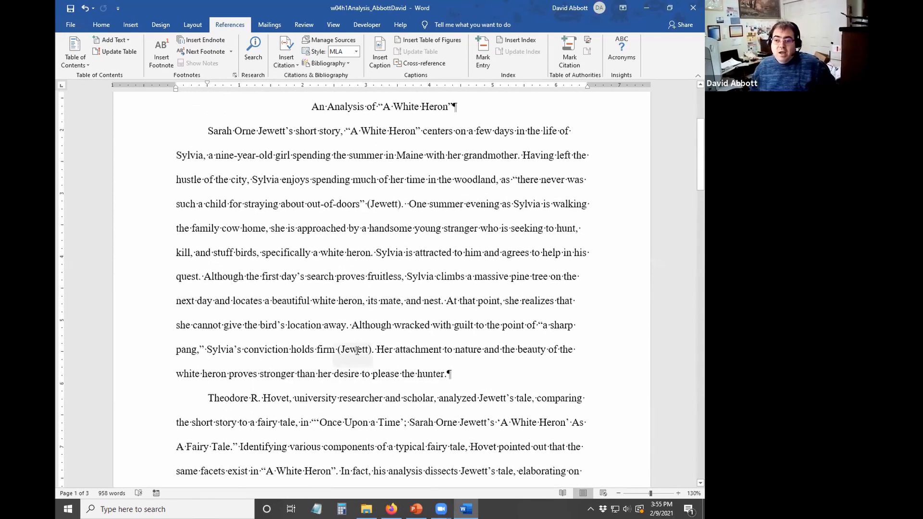
click(375, 204)
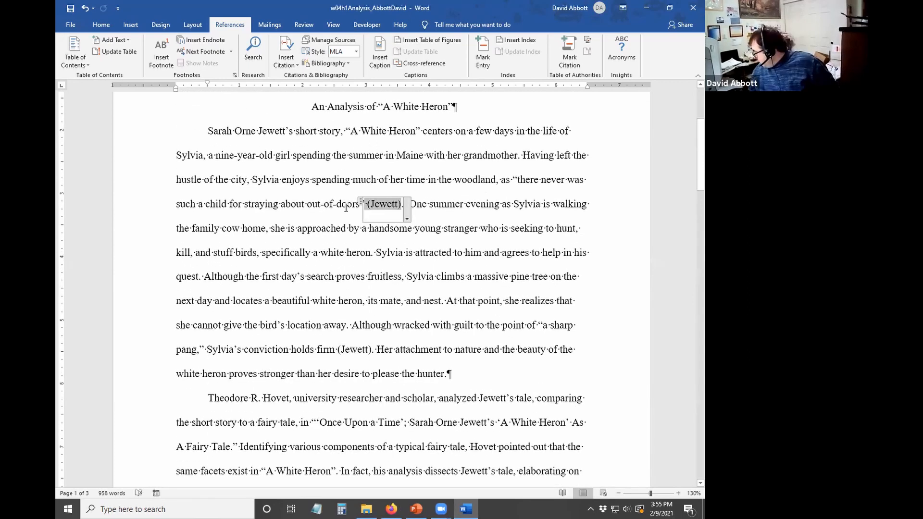
click(406, 219)
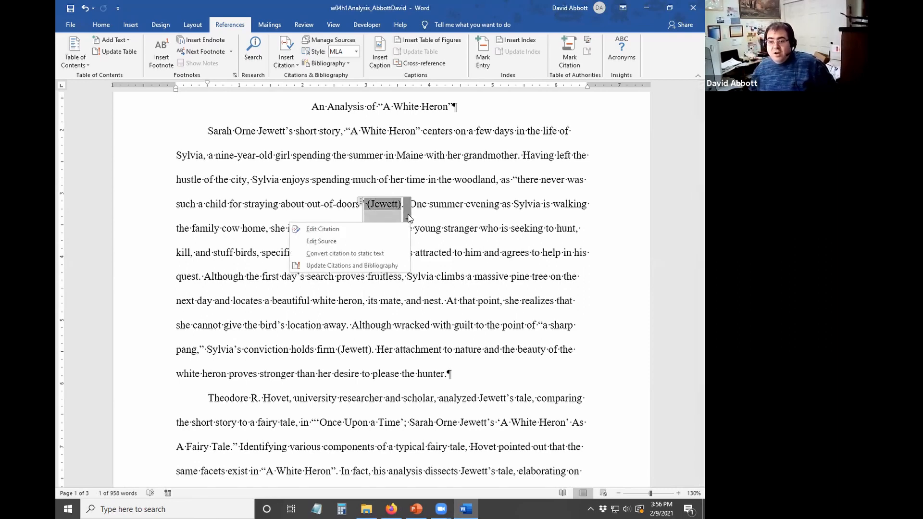
click(368, 232)
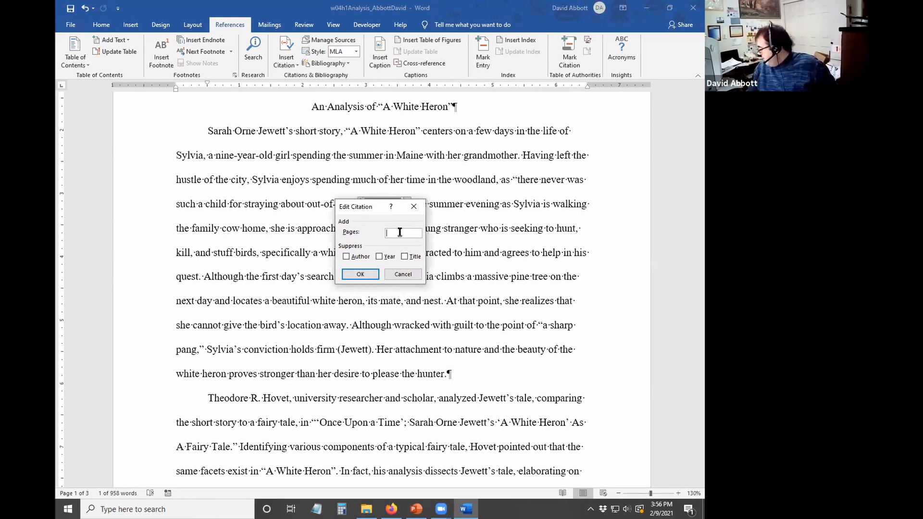
text(532)
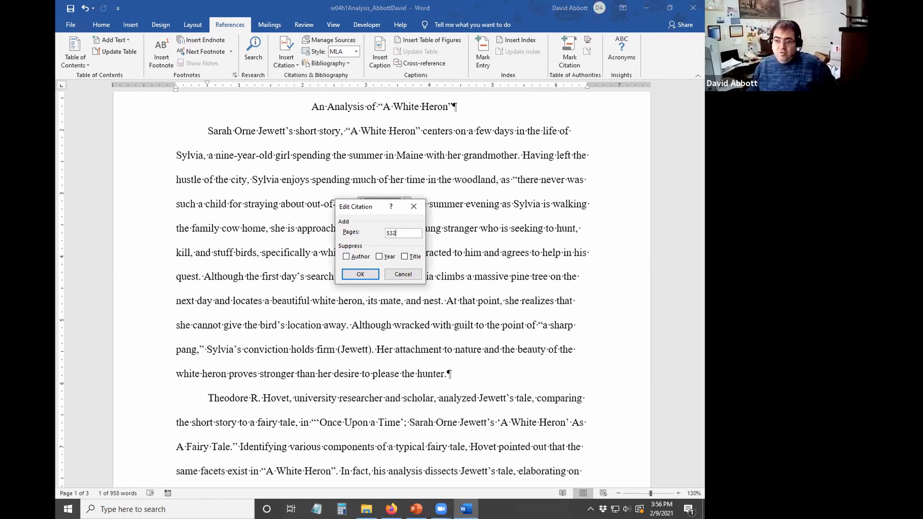
click(361, 277)
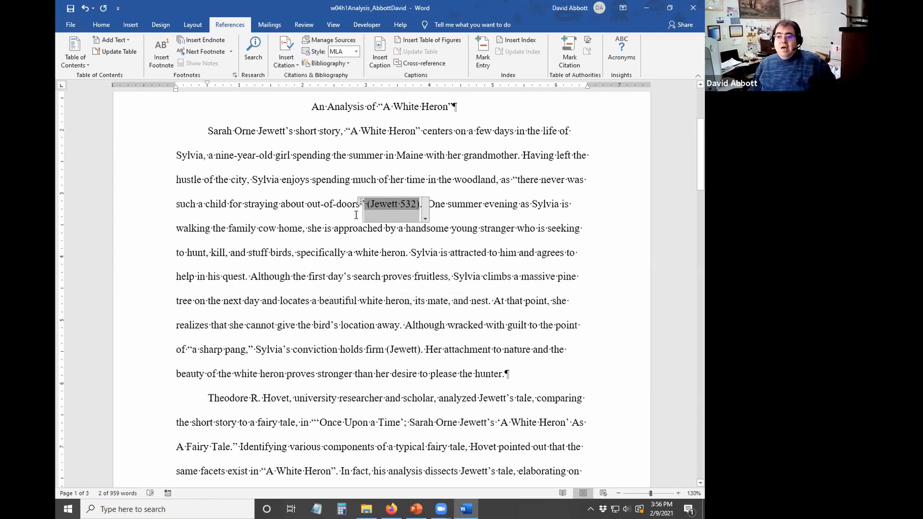
click(319, 205)
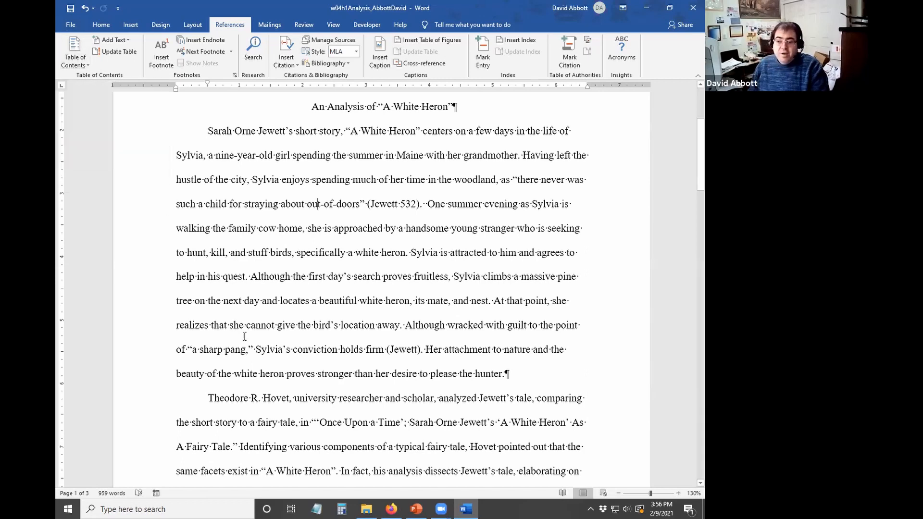
- Add page 537 to the second Jewett citation, then place the caret in the (Hovet) citation
click(400, 353)
click(426, 364)
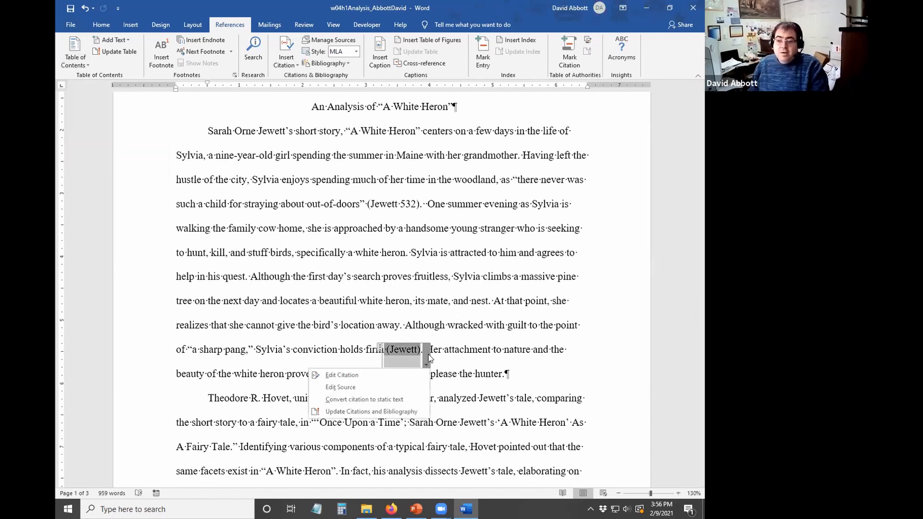
click(396, 378)
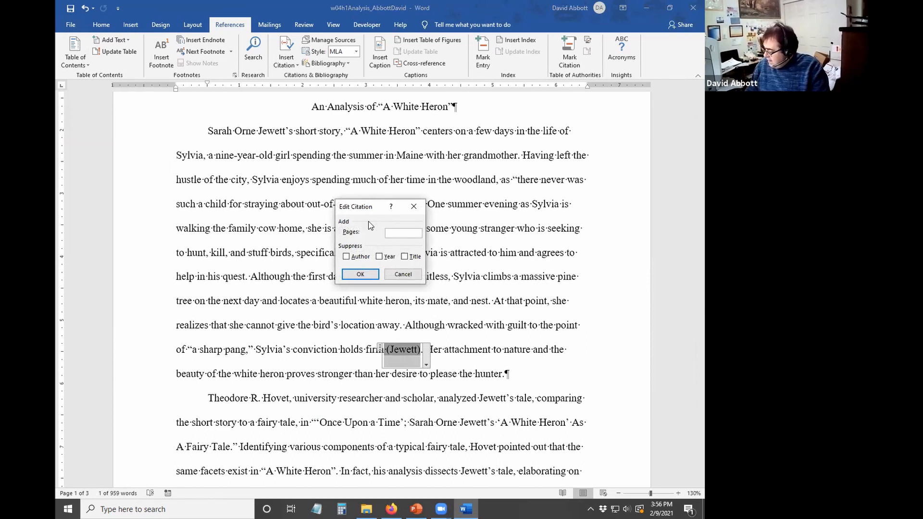
text(537)
click(361, 274)
scroll(344, 312, down, 2)
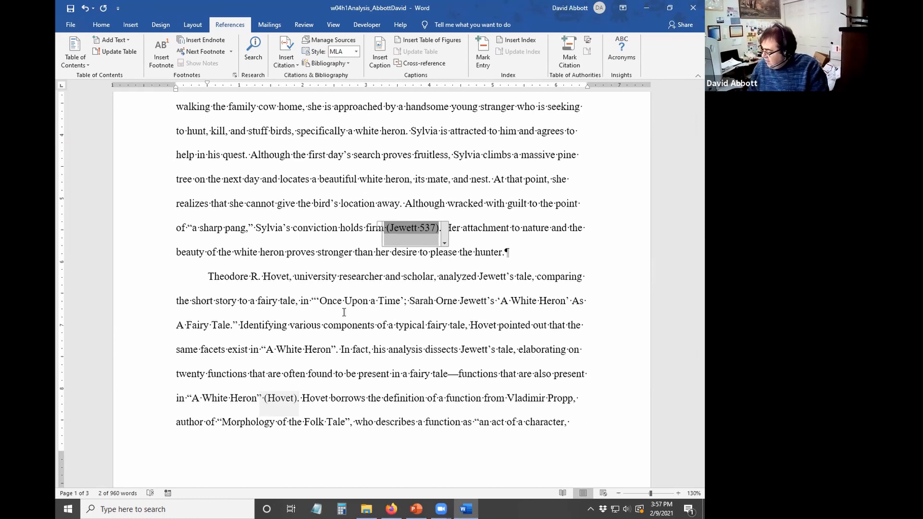
scroll(318, 361, down, 1)
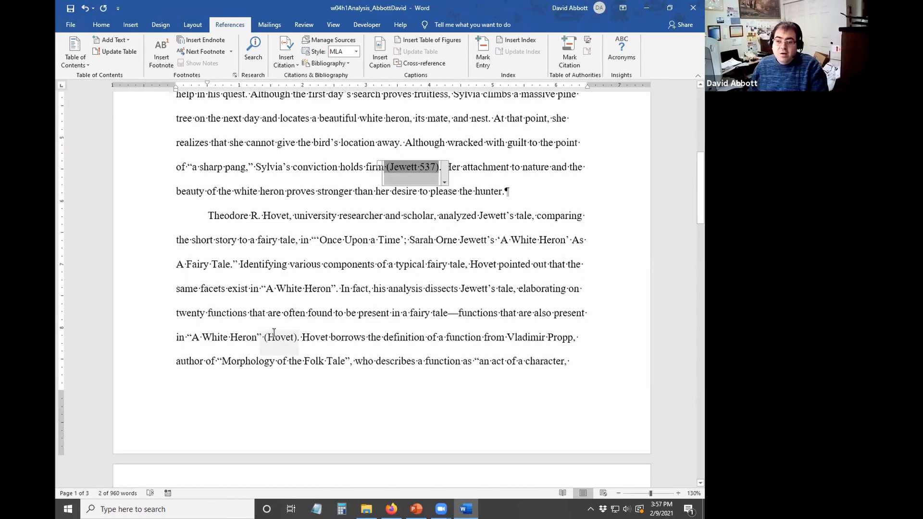
click(276, 339)
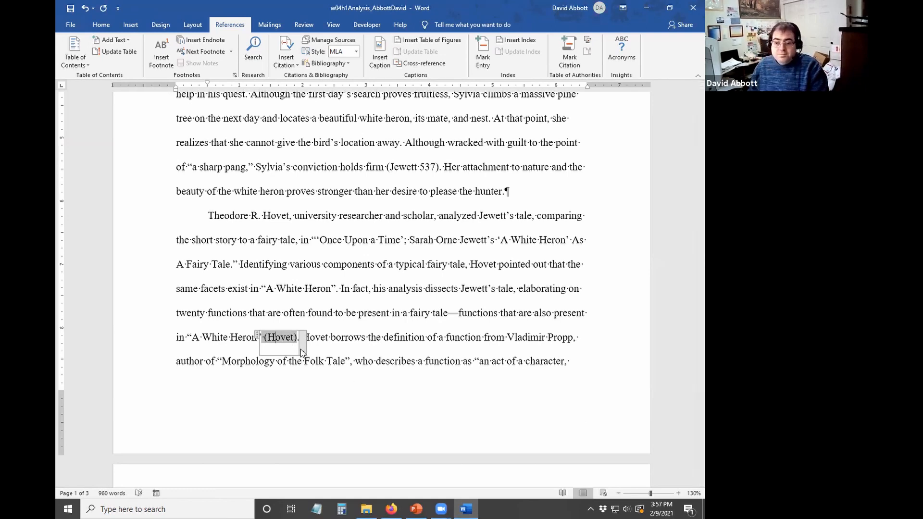
- Suppress author, year and title in the Hovet citation and give it page 63, reading (63)
click(302, 352)
click(217, 363)
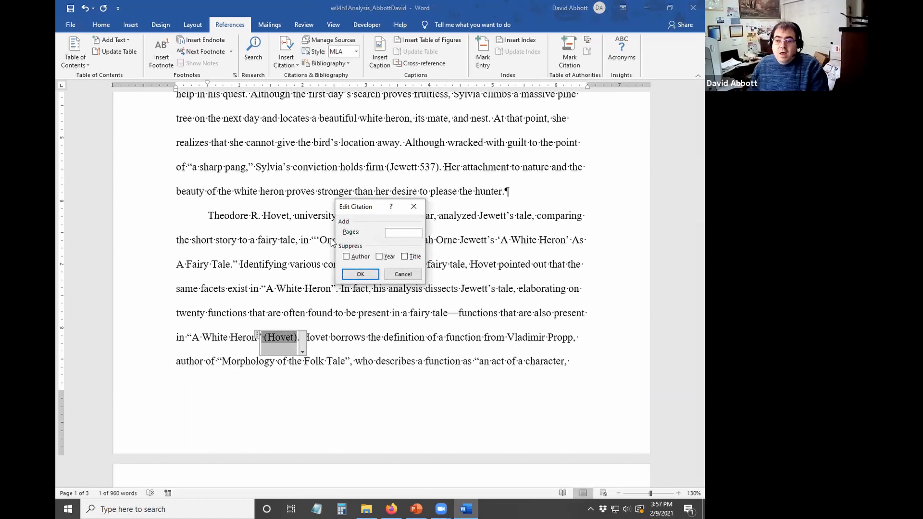
click(355, 258)
click(384, 257)
click(406, 256)
click(391, 232)
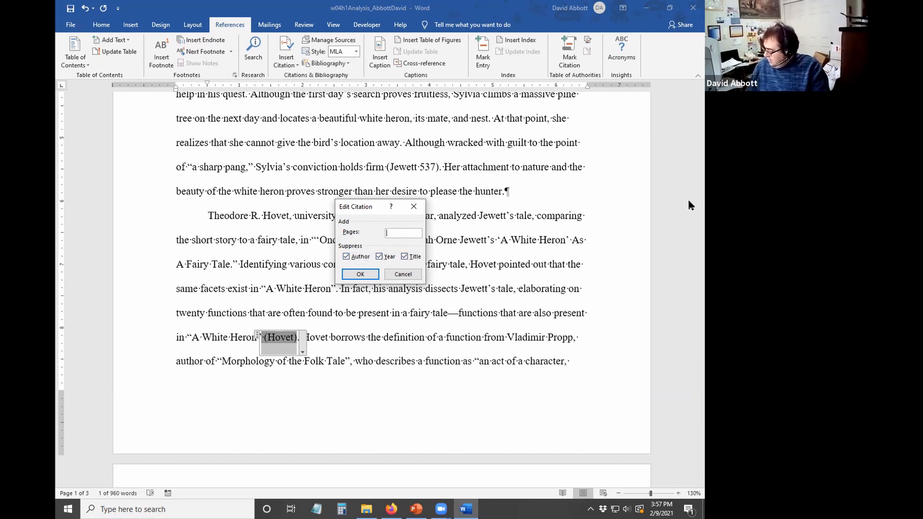
text(63)
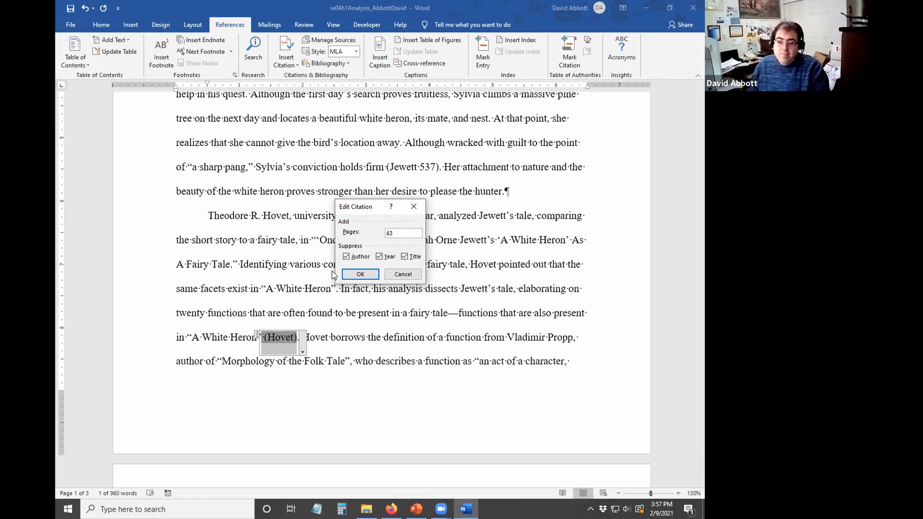
click(358, 275)
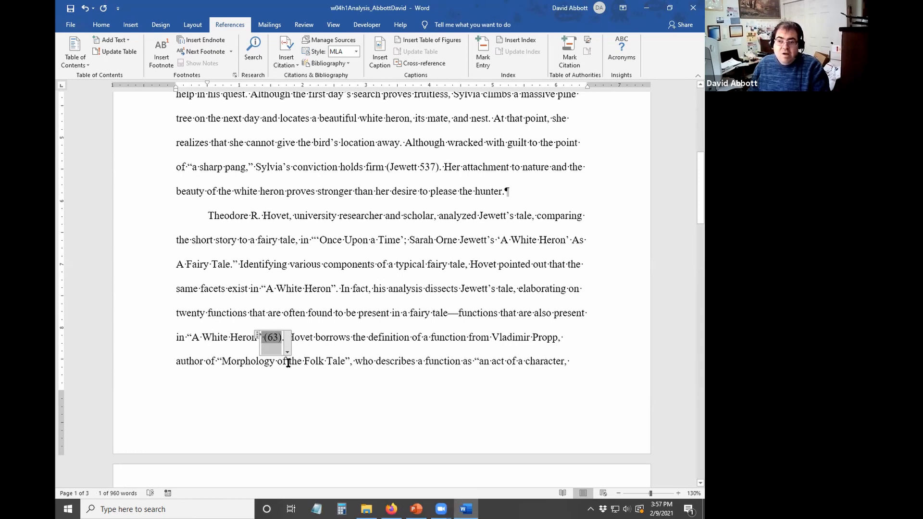
drag(320, 240, 561, 244)
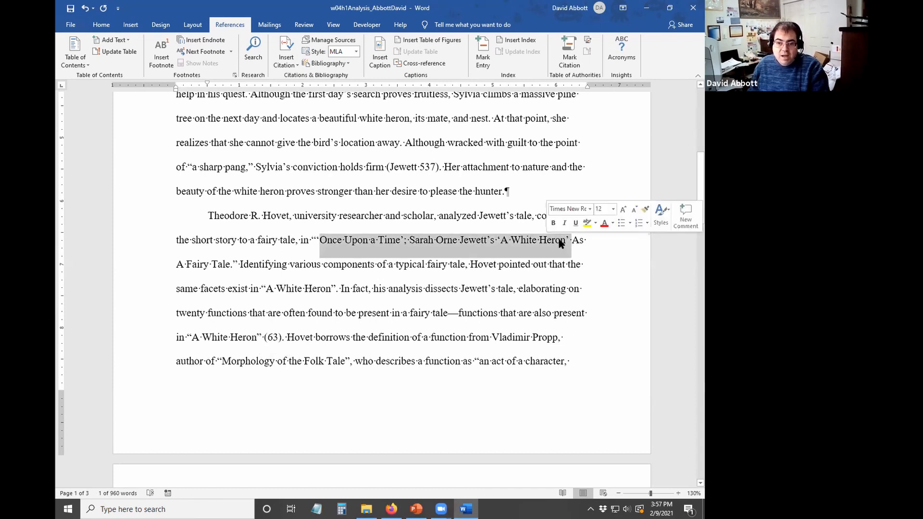
- Save the report, review the Hovet and Jewett entries in Manage Sources, and scroll down
click(561, 244)
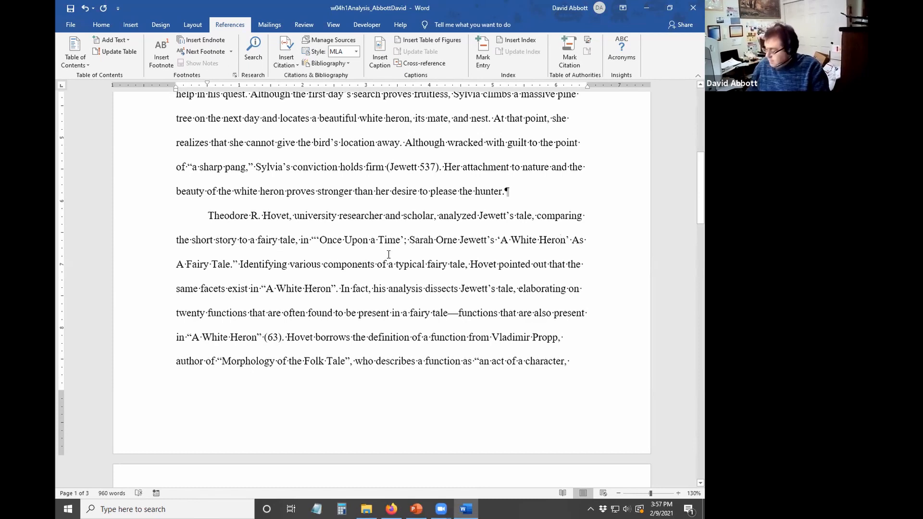
click(68, 9)
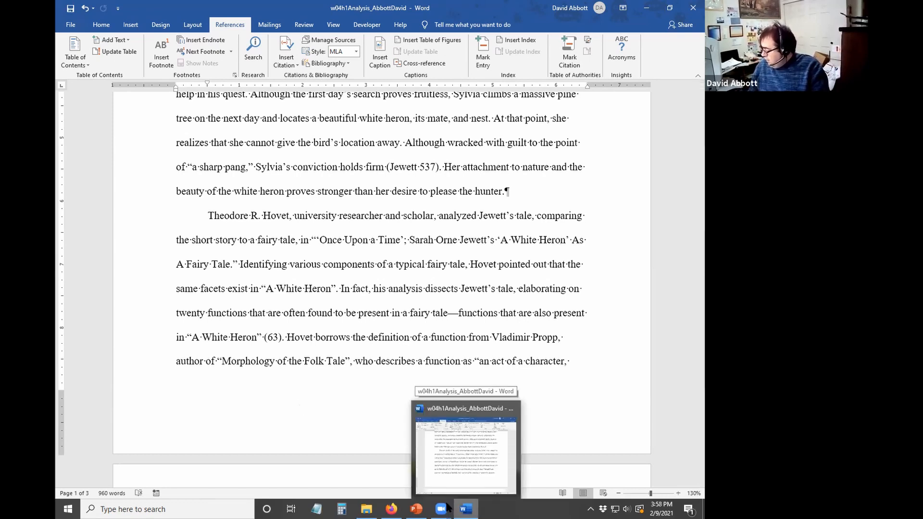
mouse_move(434, 508)
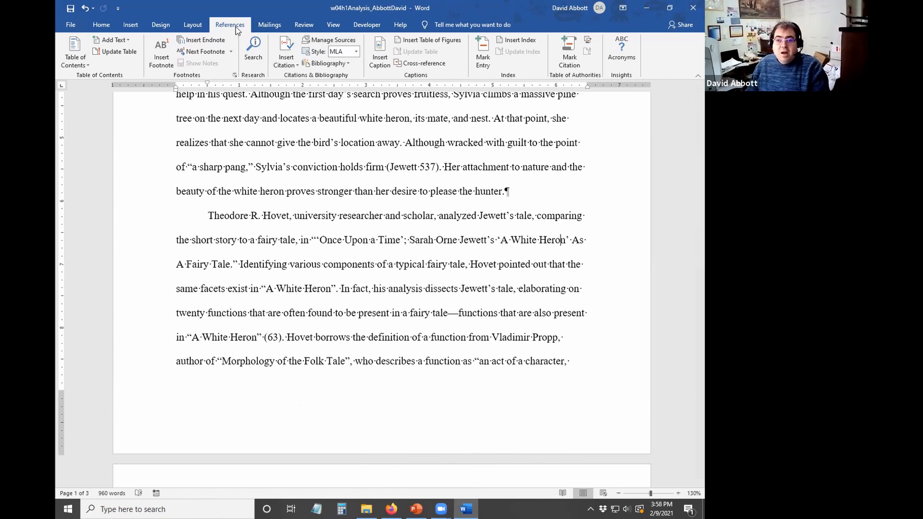
click(323, 40)
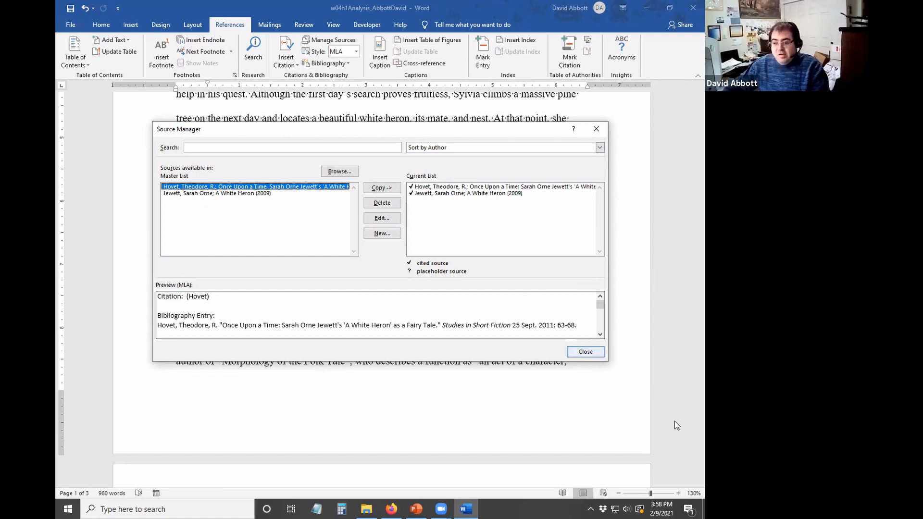
click(585, 352)
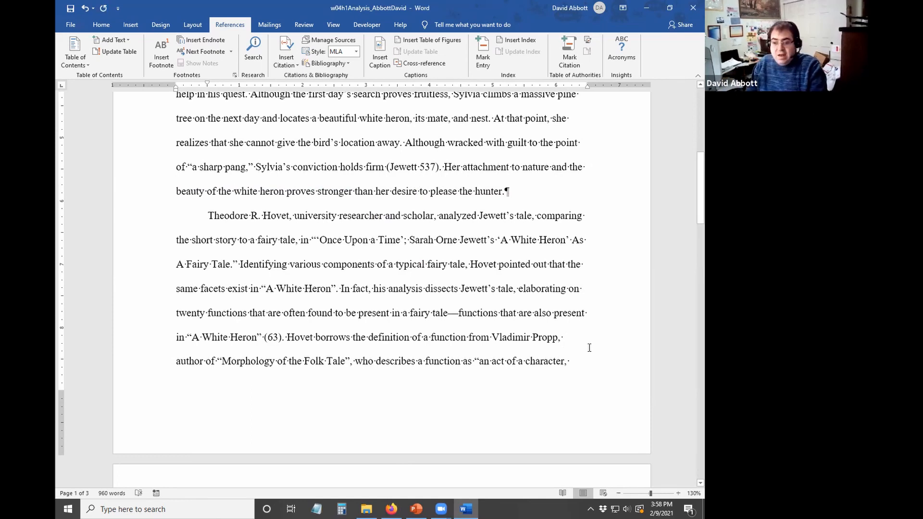
scroll(590, 347, down, 15)
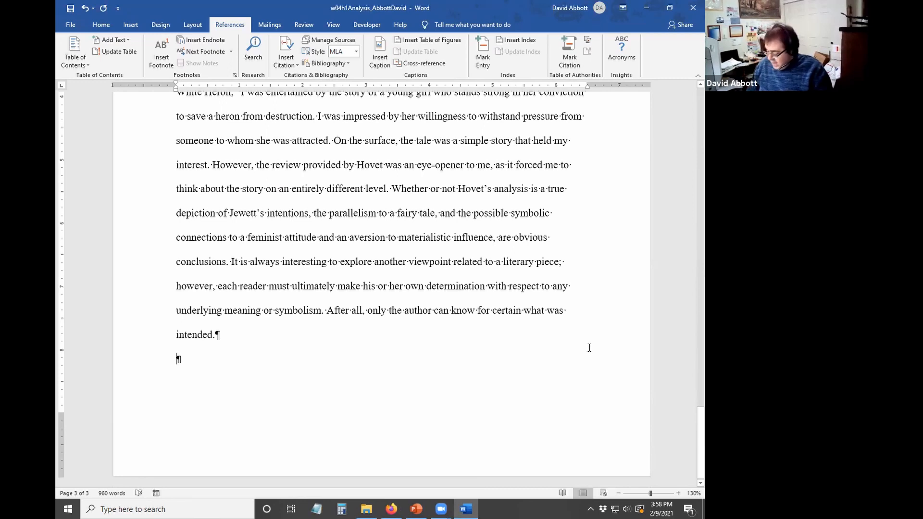
- Insert a page break after the final paragraph and add a Works Cited bibliography there
key(ctrl+Return)
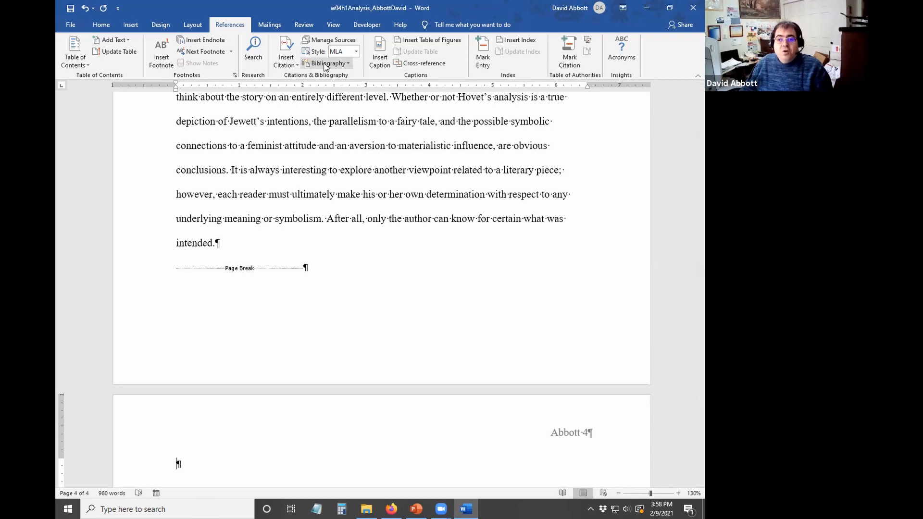
click(344, 66)
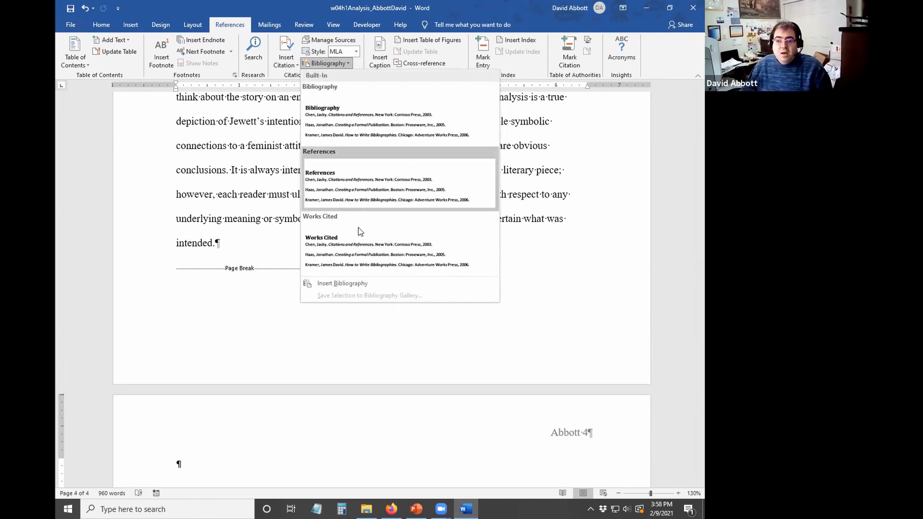
click(358, 264)
scroll(359, 260, up, 5)
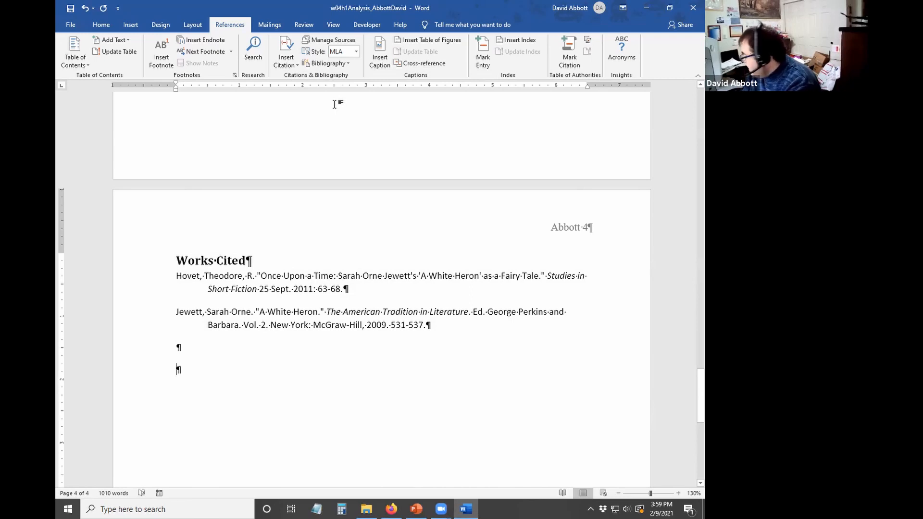
- Select the Works Cited heading and entries and set line spacing to 2.0
drag(178, 260, 485, 329)
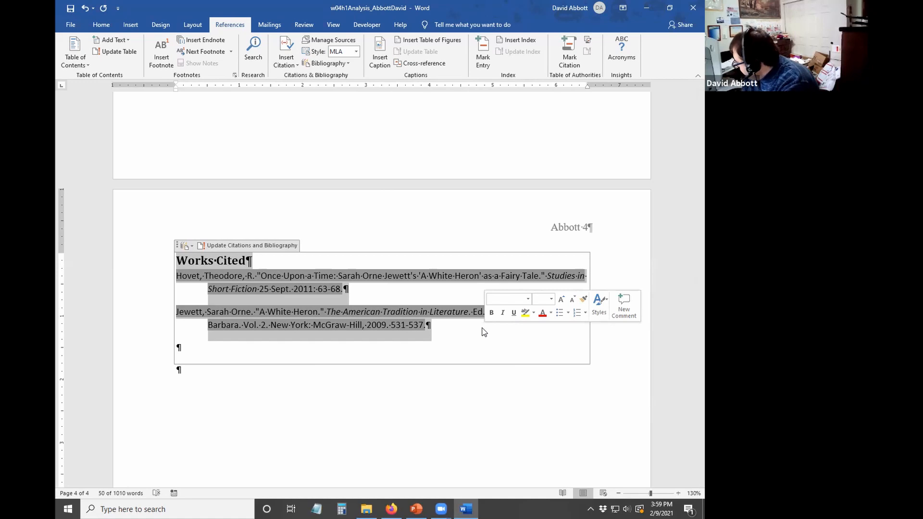
click(101, 25)
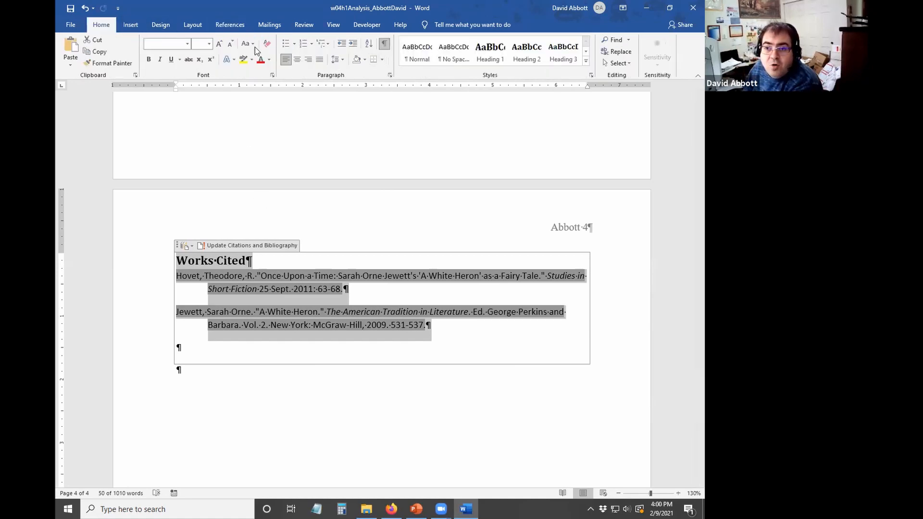
click(339, 60)
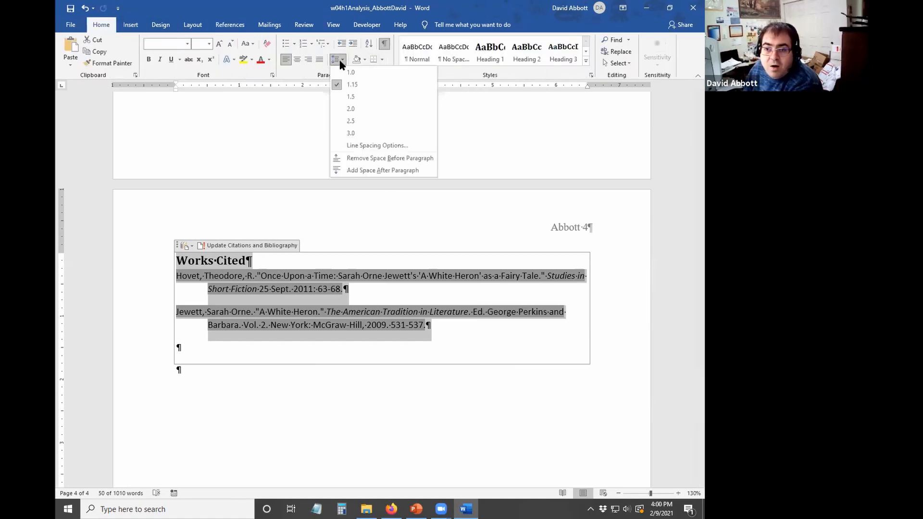
click(352, 111)
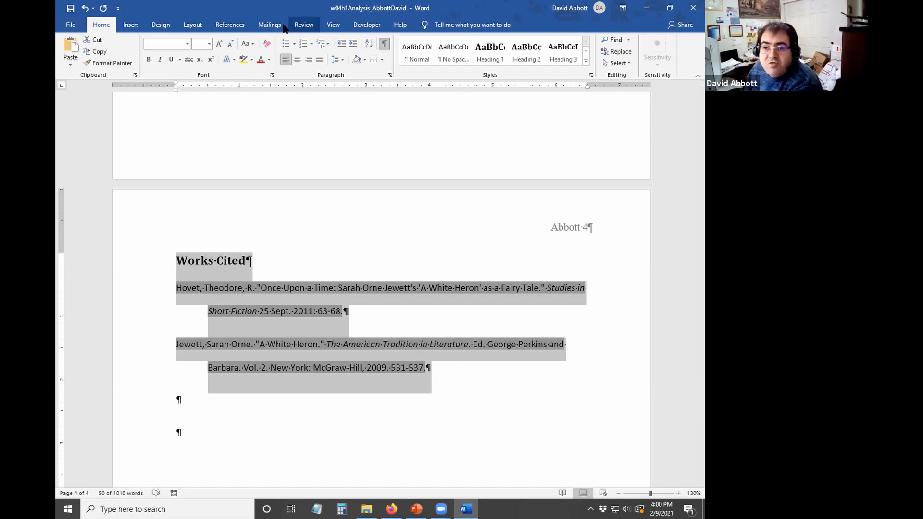
- Set spacing before and after the Works Cited paragraphs to 0 pt
click(193, 24)
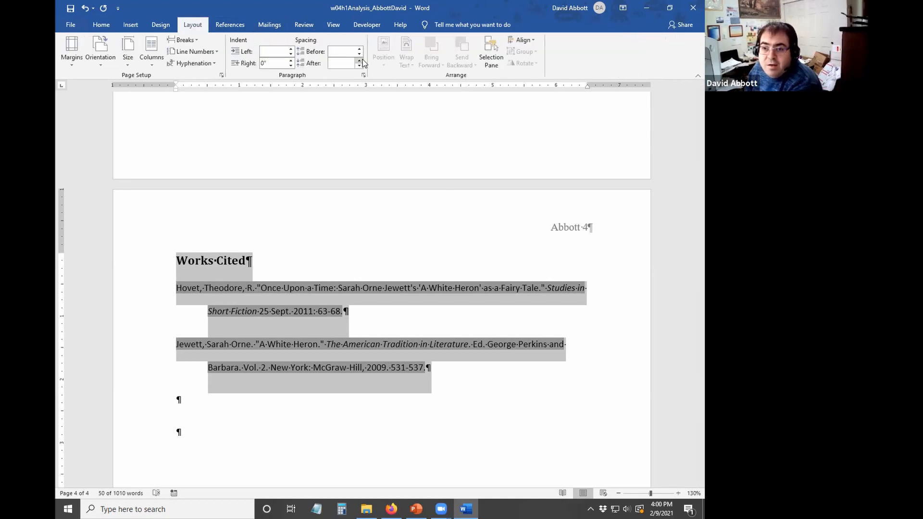
click(359, 54)
click(360, 66)
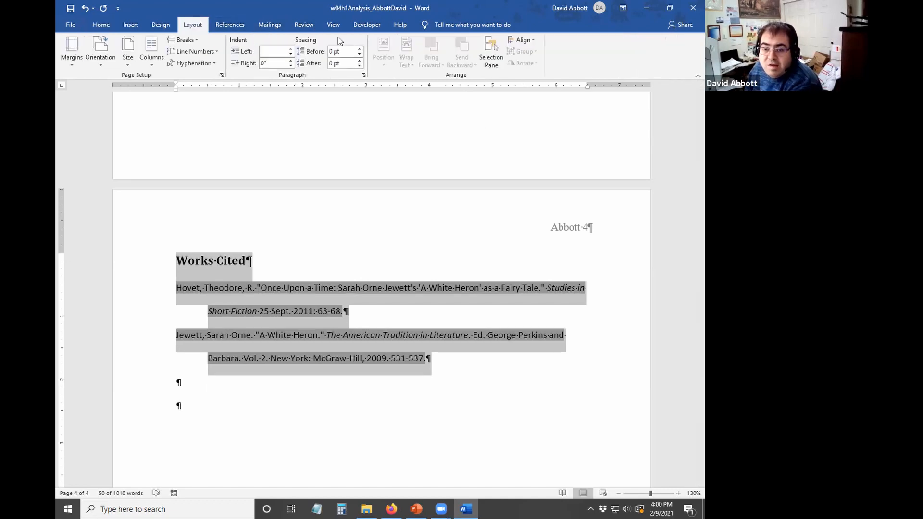
- Format the Works Cited list in 12-pt Times New Roman
click(101, 27)
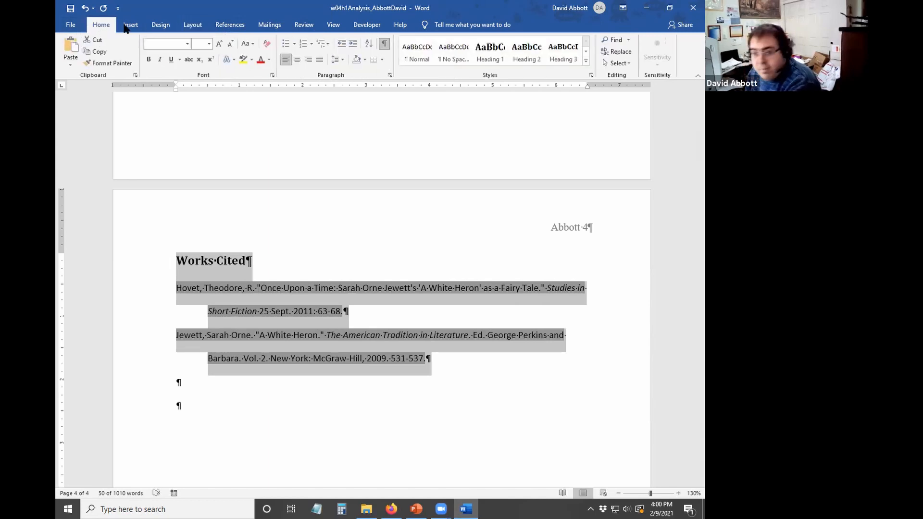
click(187, 46)
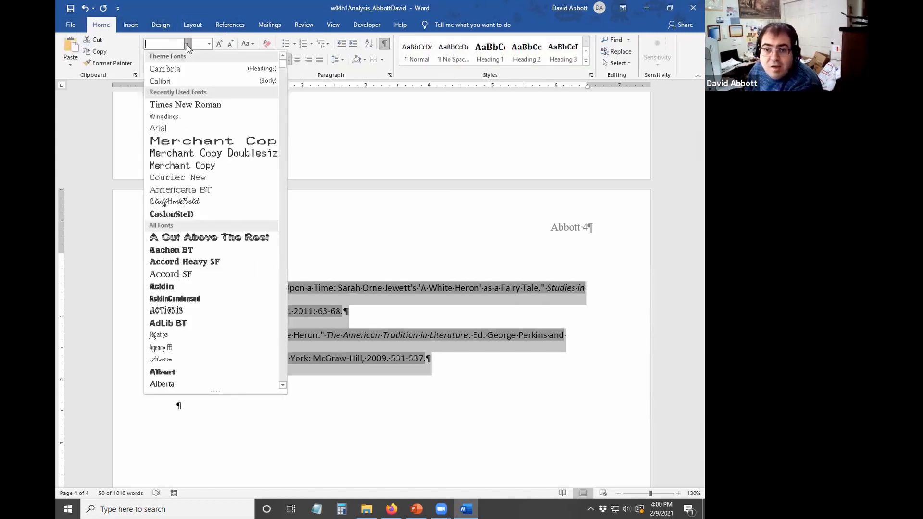
click(182, 103)
click(210, 43)
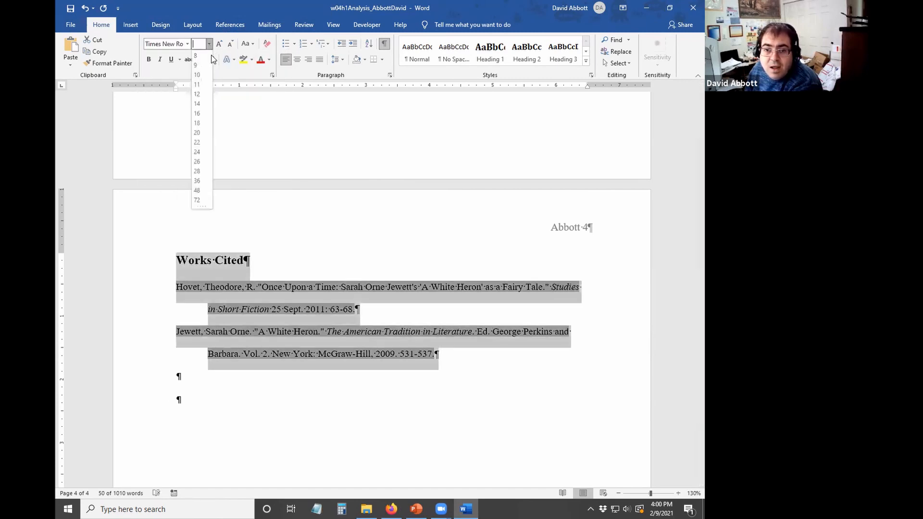
click(201, 93)
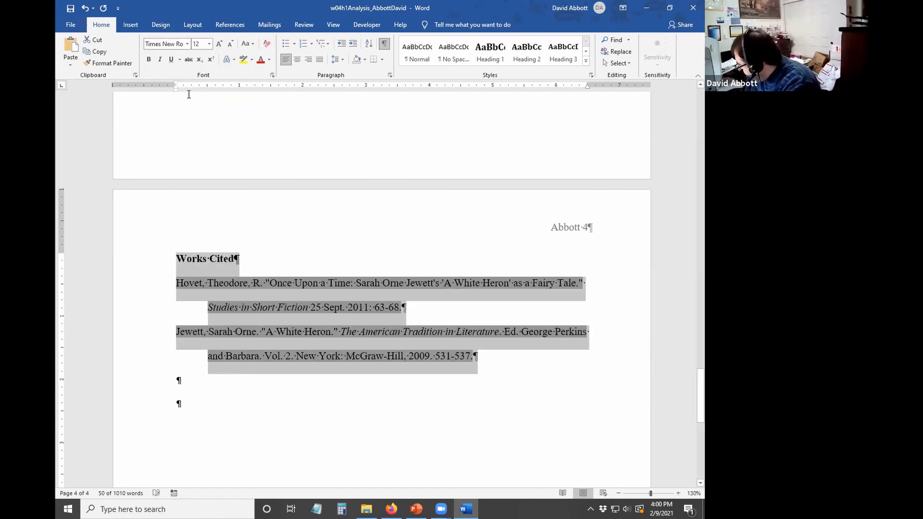
click(287, 234)
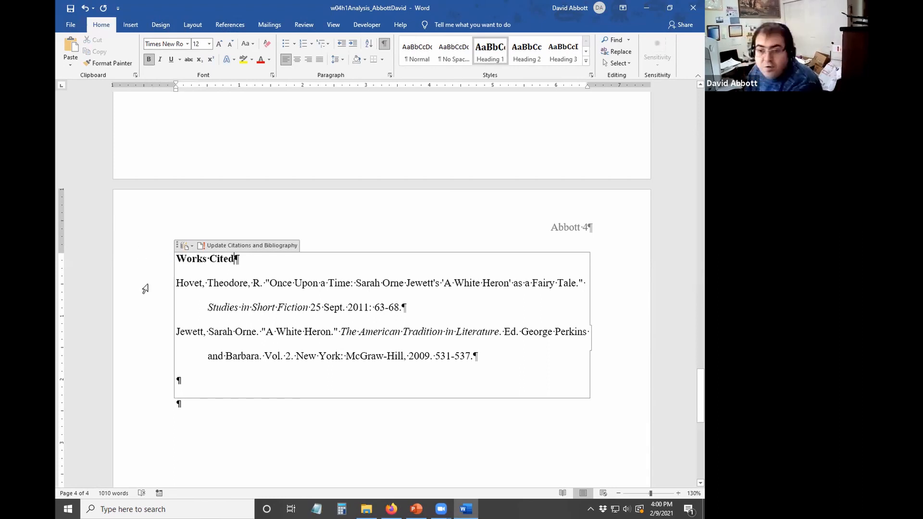
- Remove bold from the Works Cited heading and center it
click(102, 257)
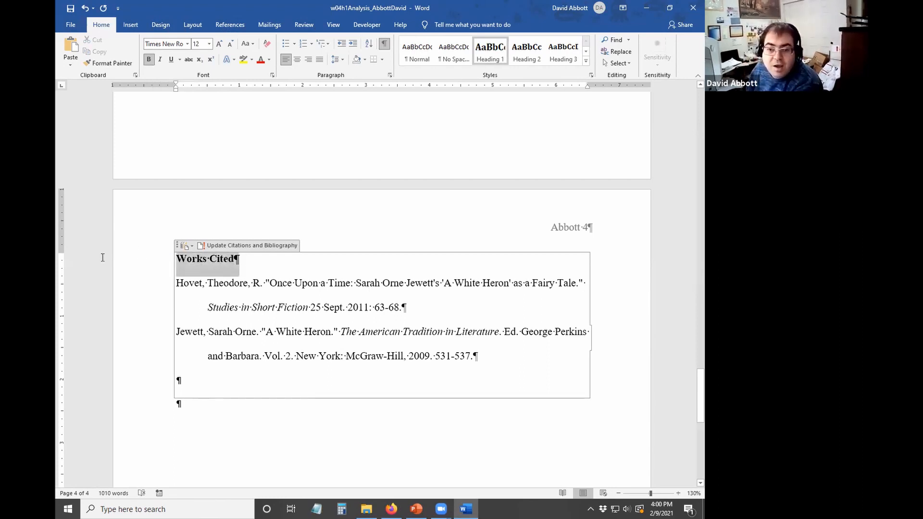
click(148, 60)
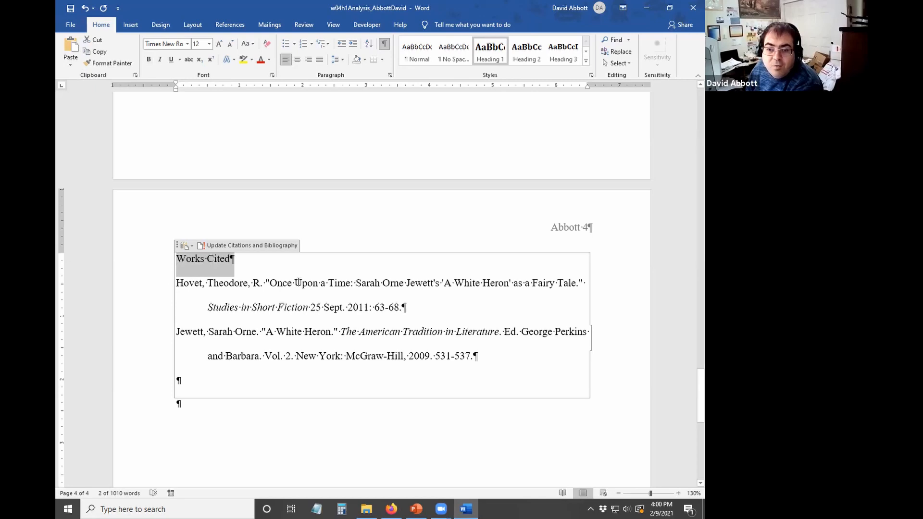
click(297, 59)
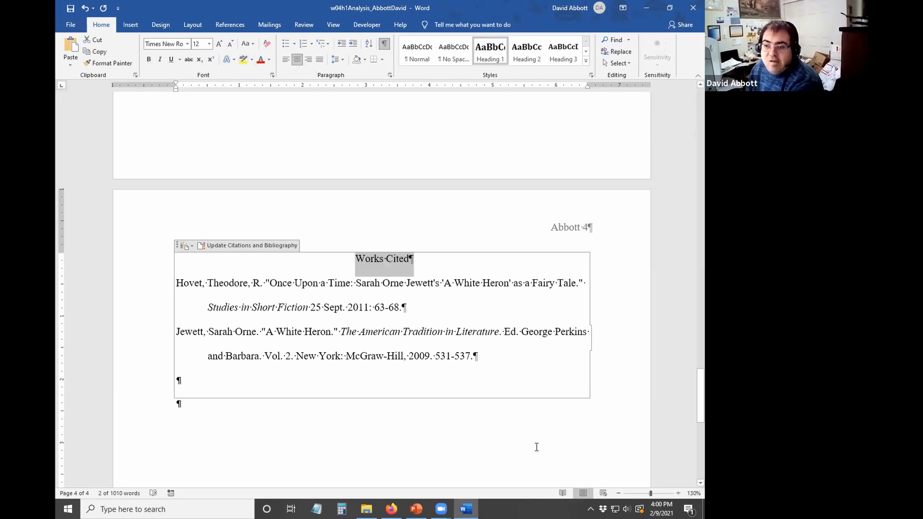
click(546, 427)
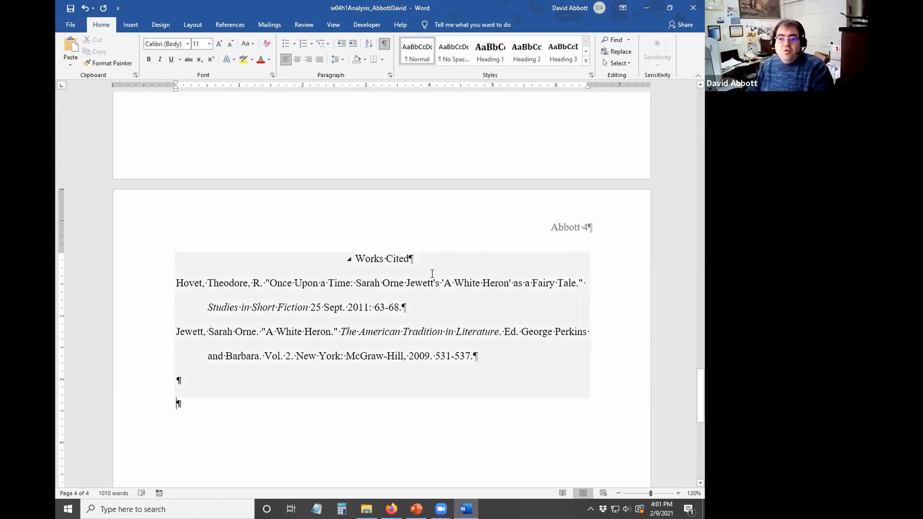
scroll(397, 310, up, 5)
scroll(395, 311, up, 15)
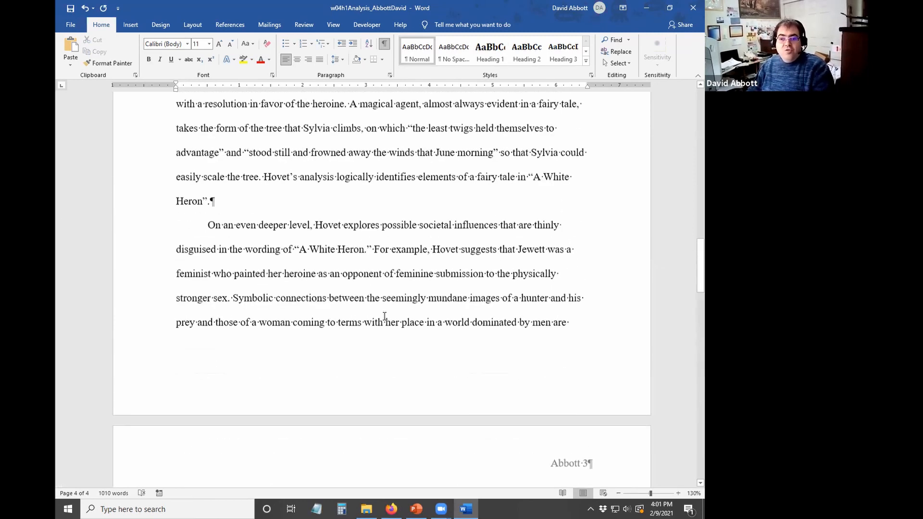
scroll(378, 340, down, 18)
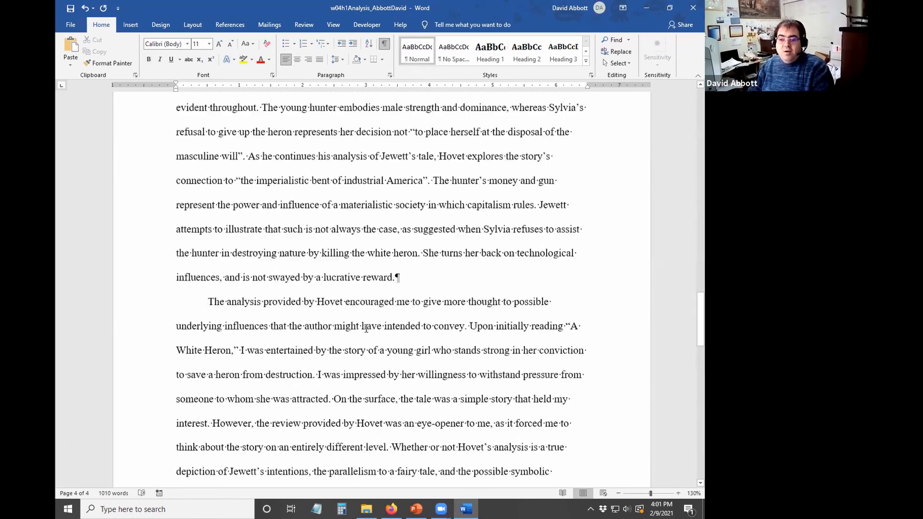
scroll(363, 368, down, 4)
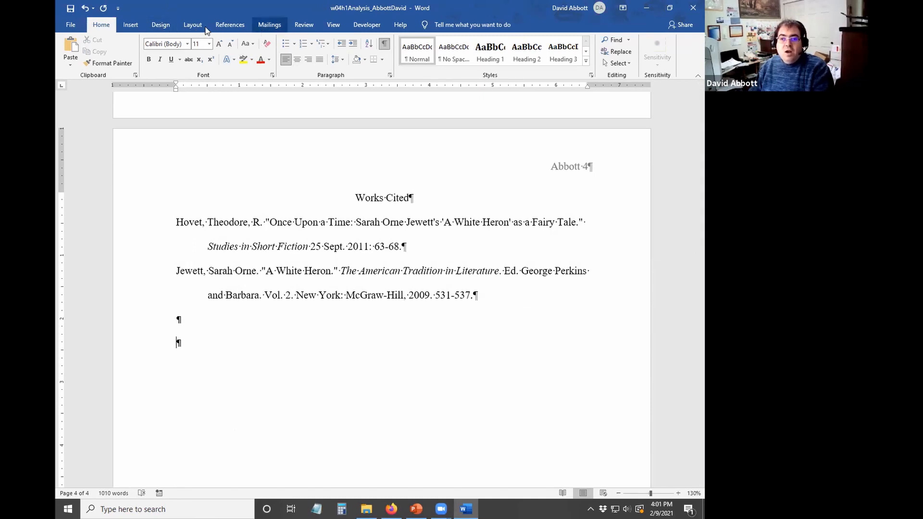
- Review the Hovet source in Manage Sources and keep its type as Article in a Periodical
click(229, 24)
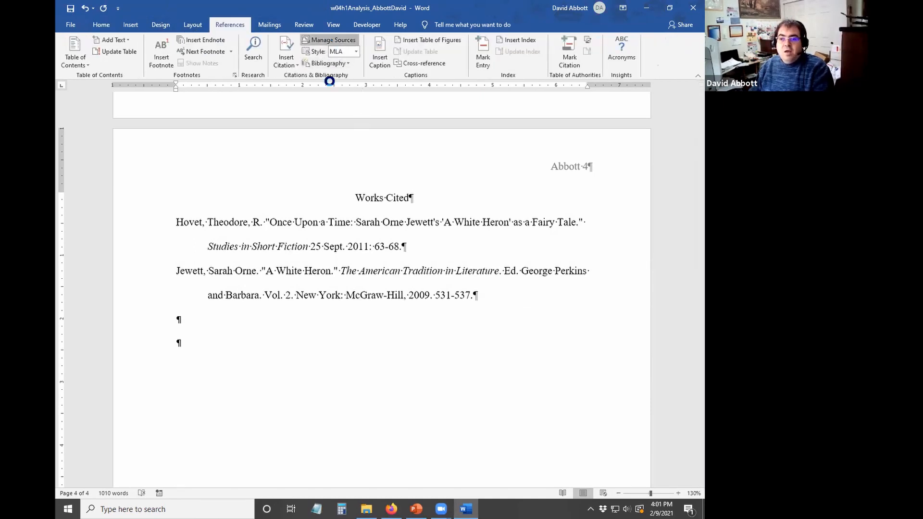
click(332, 40)
click(436, 188)
click(396, 220)
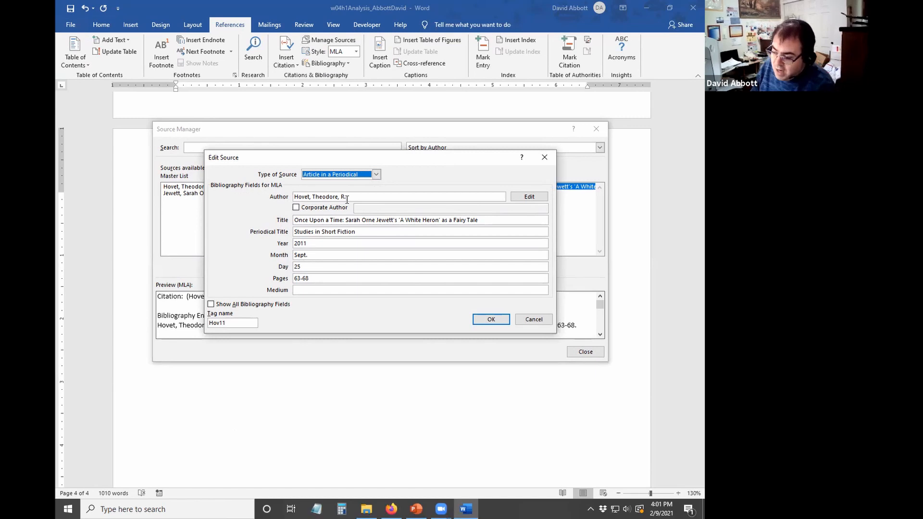
key(alt+Down)
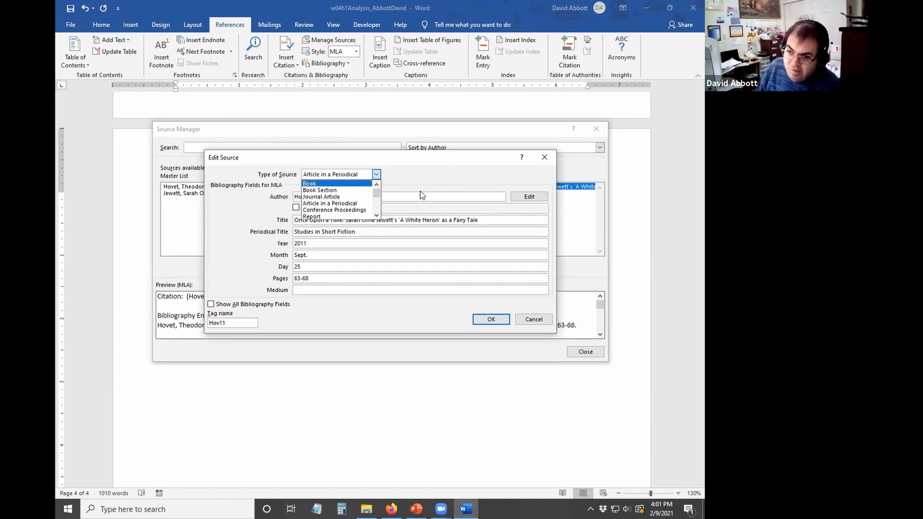
click(401, 207)
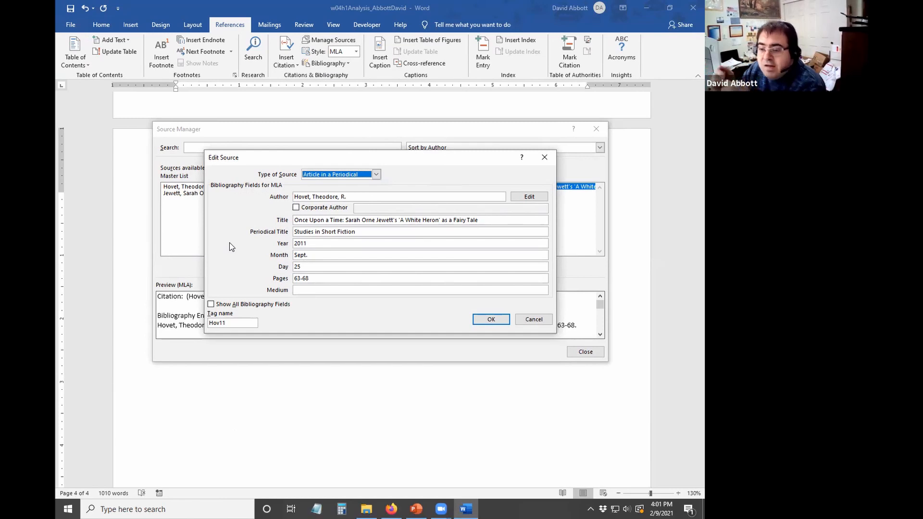
click(491, 319)
click(586, 352)
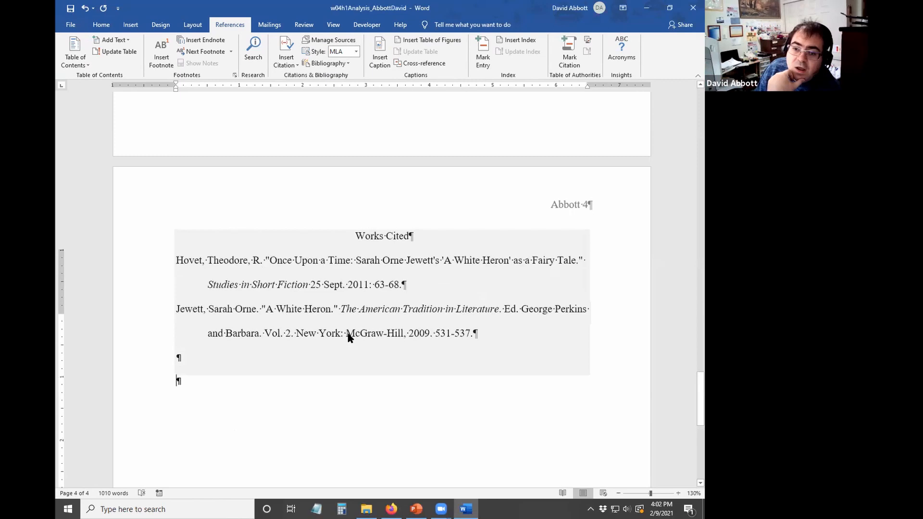
scroll(317, 345, up, 6)
scroll(301, 354, up, 3)
scroll(301, 354, down, 10)
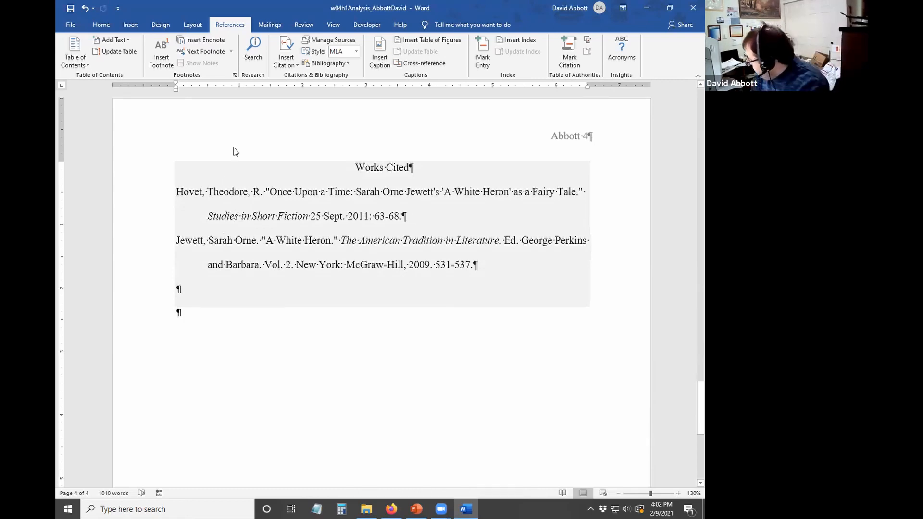
- Close the analysis report and Word, then open w04h1Airlines from the Word Chapter 4 folder
click(684, 7)
click(683, 7)
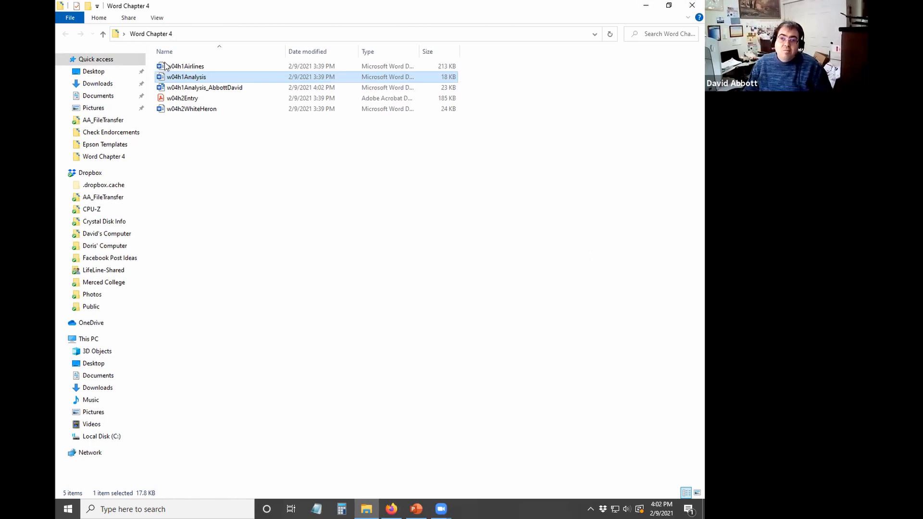
double_click(165, 64)
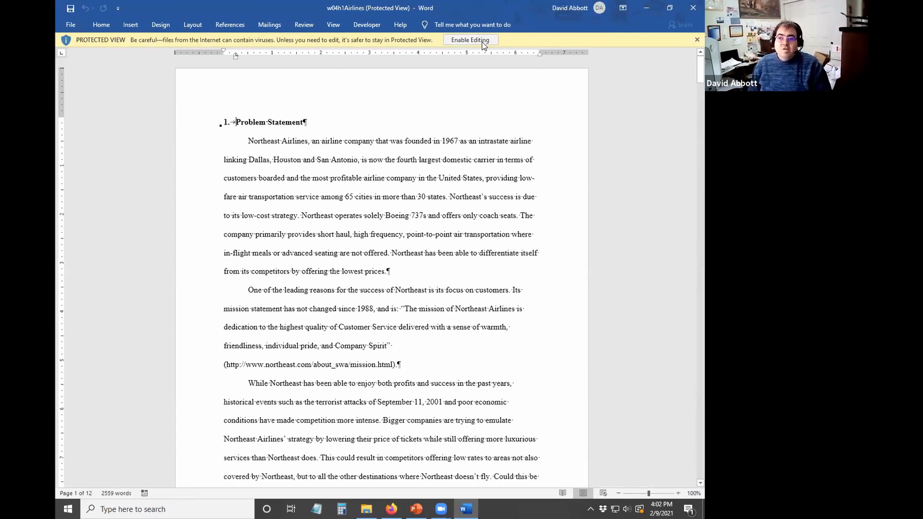
- Enable editing and save a copy in Word Chapter 4 as w04h1Airlines plus an underscore and the author's name
click(483, 42)
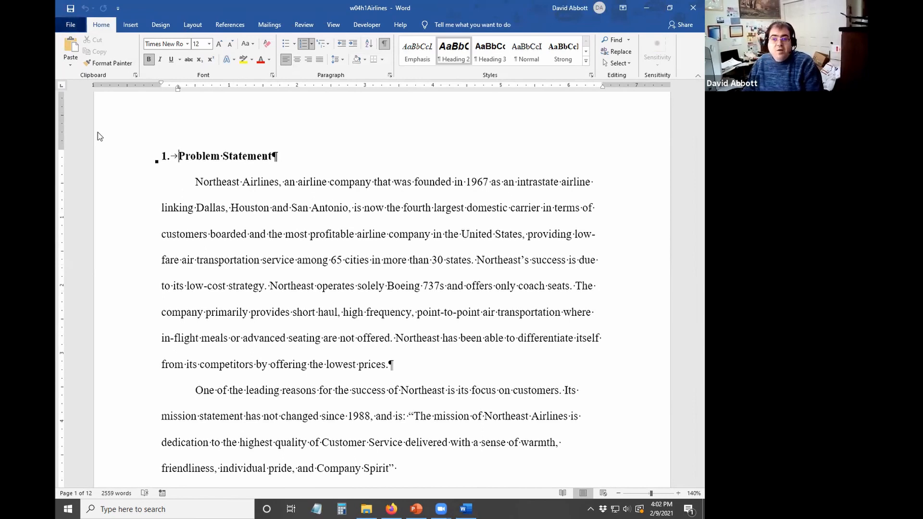
key(alt+f)
click(108, 160)
click(427, 115)
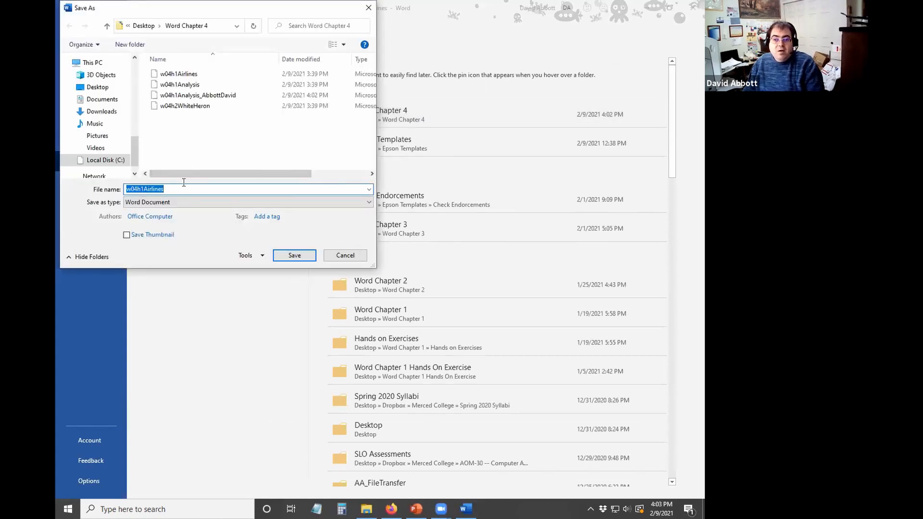
key(End)
key(Tab)
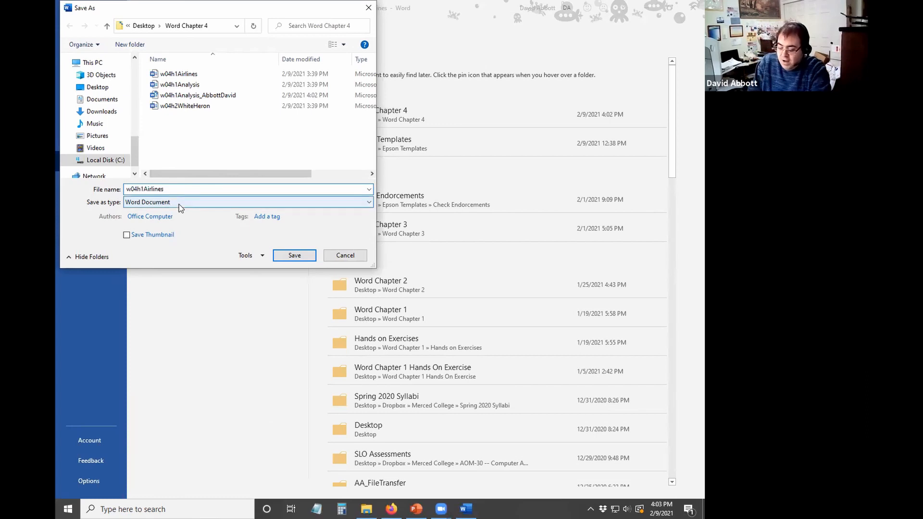
text(_AbbottDavid)
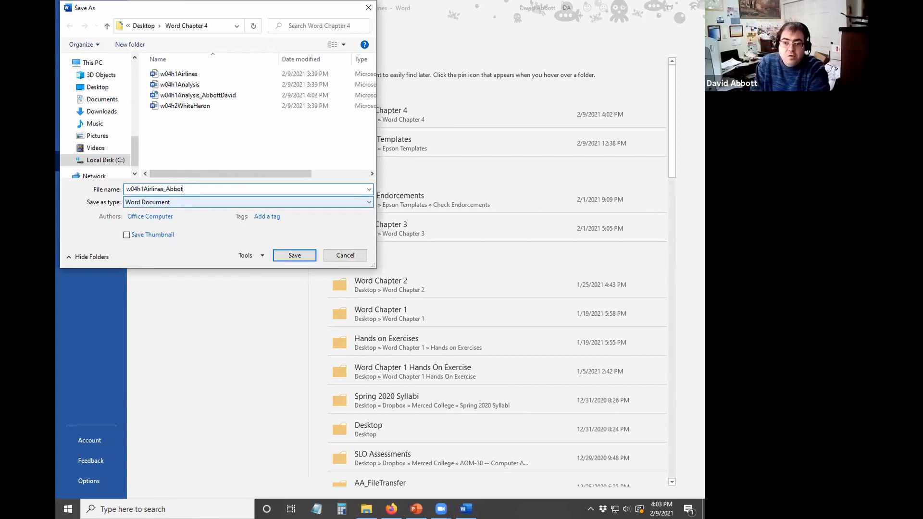
click(295, 256)
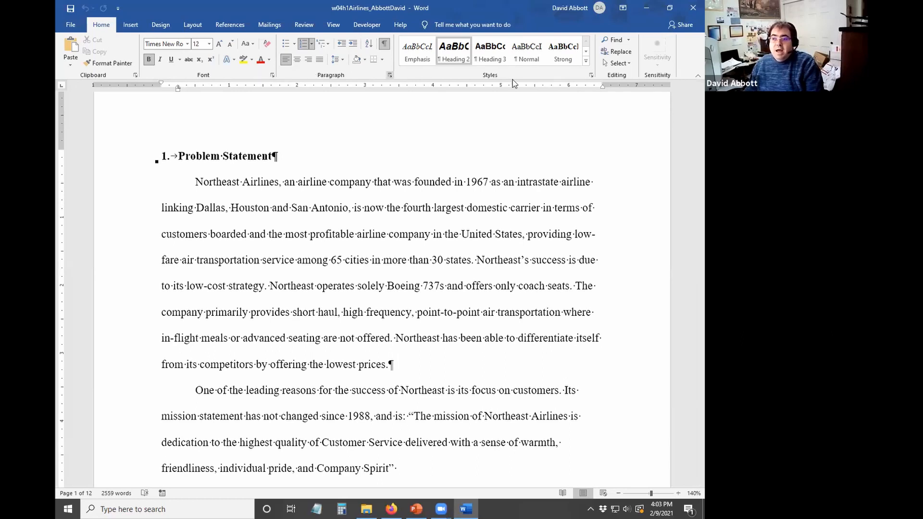
- Select the whole document and set it to 12-pt Times New Roman
click(617, 63)
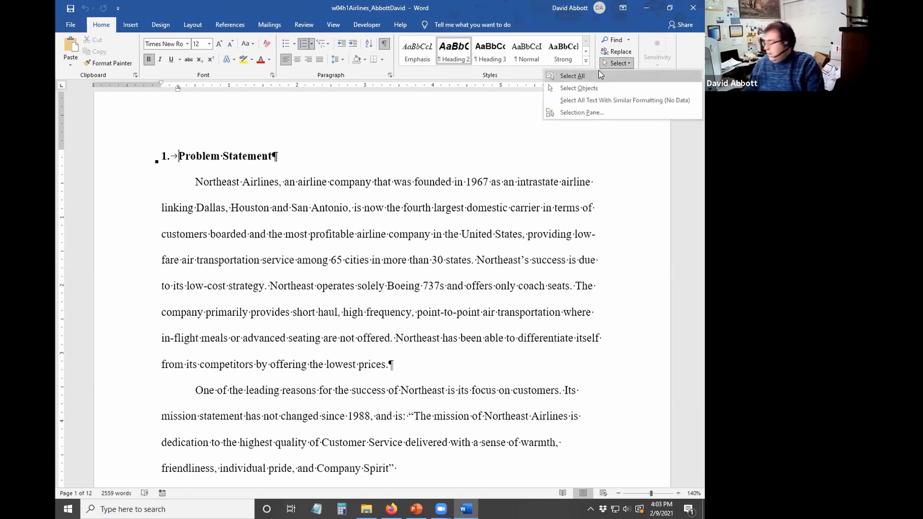
click(599, 73)
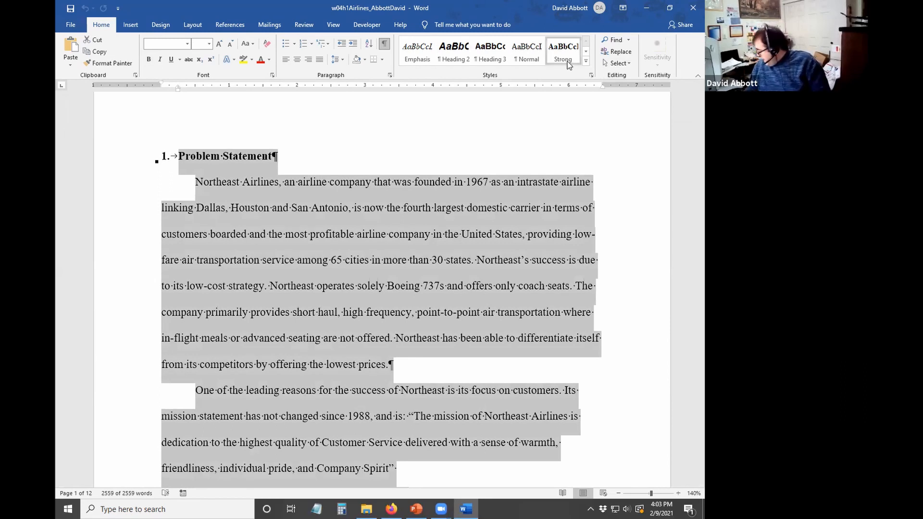
click(188, 46)
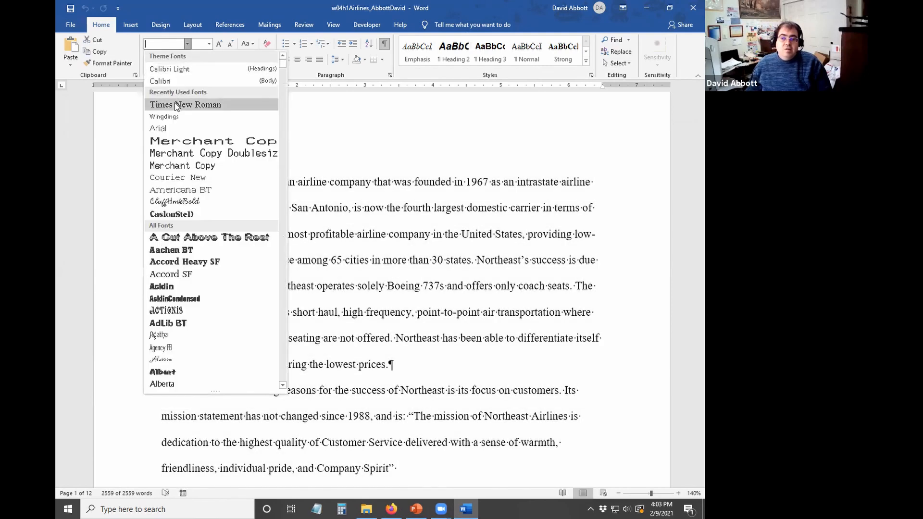
click(174, 104)
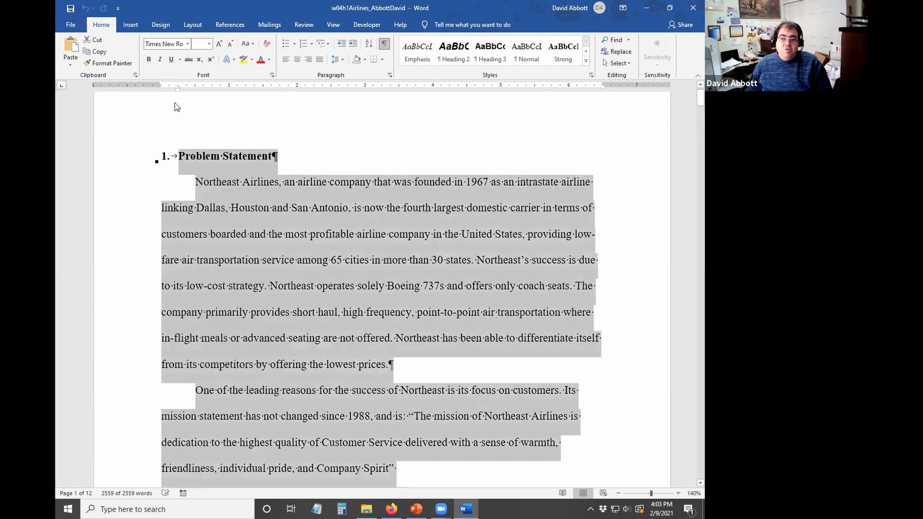
click(186, 46)
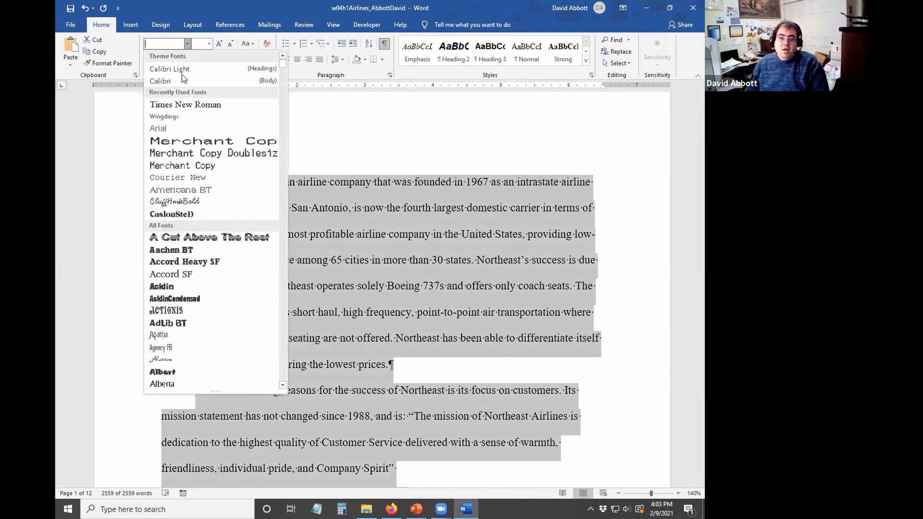
click(184, 75)
click(209, 45)
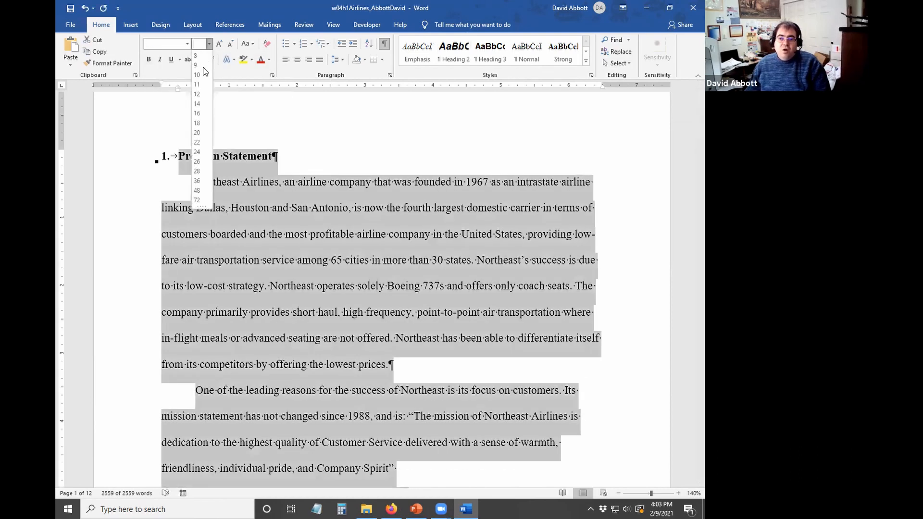
click(198, 94)
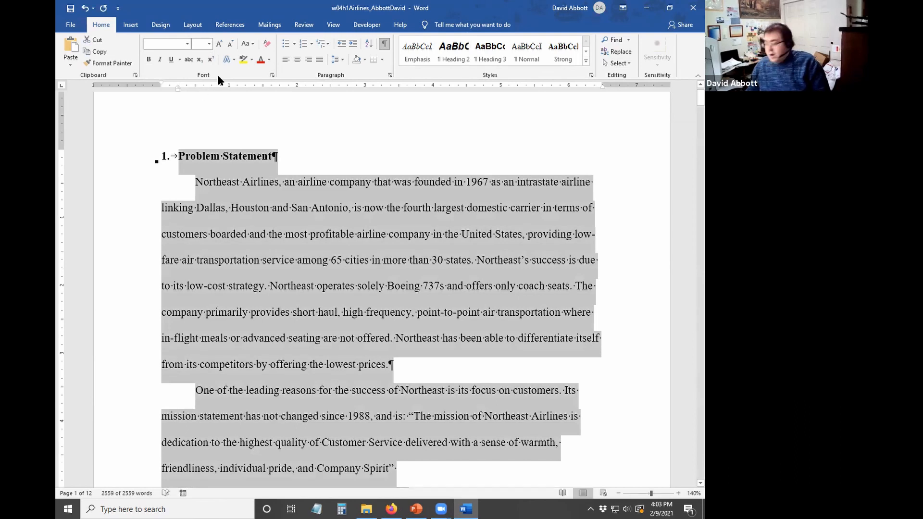
- Left-align all paragraphs of the Airlines report
click(191, 26)
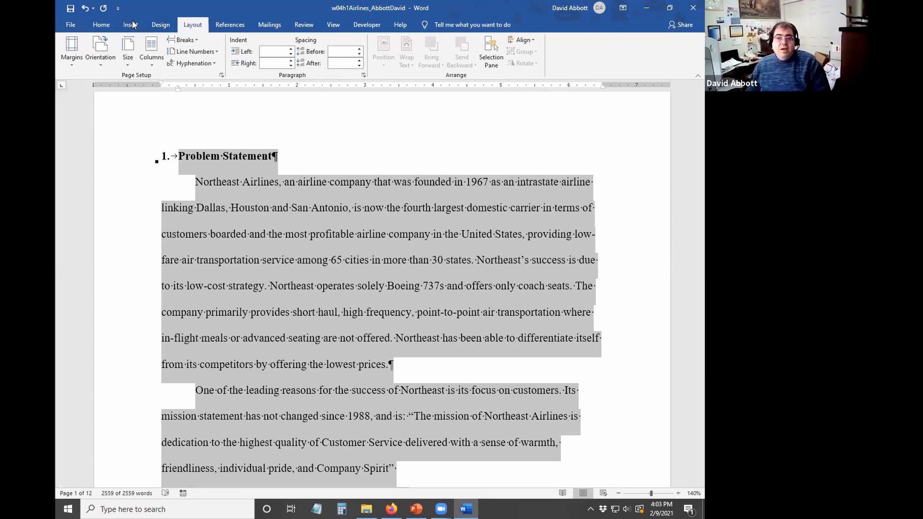
click(101, 25)
click(285, 60)
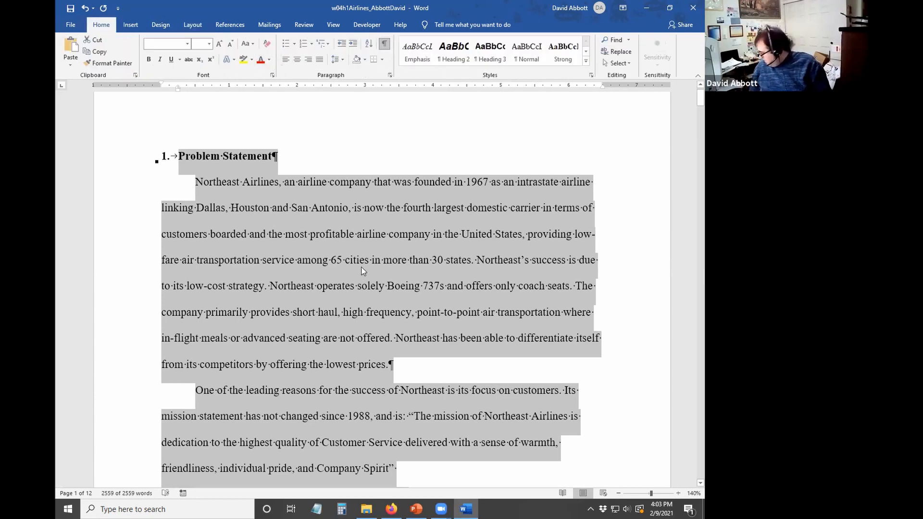
click(413, 128)
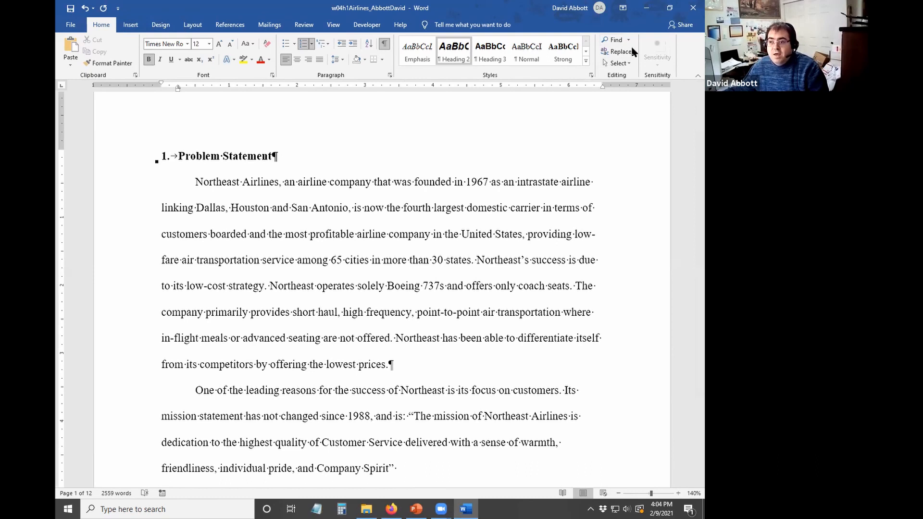
- Search the report for '200 million' to find the $200 million passage and its footnote
click(616, 41)
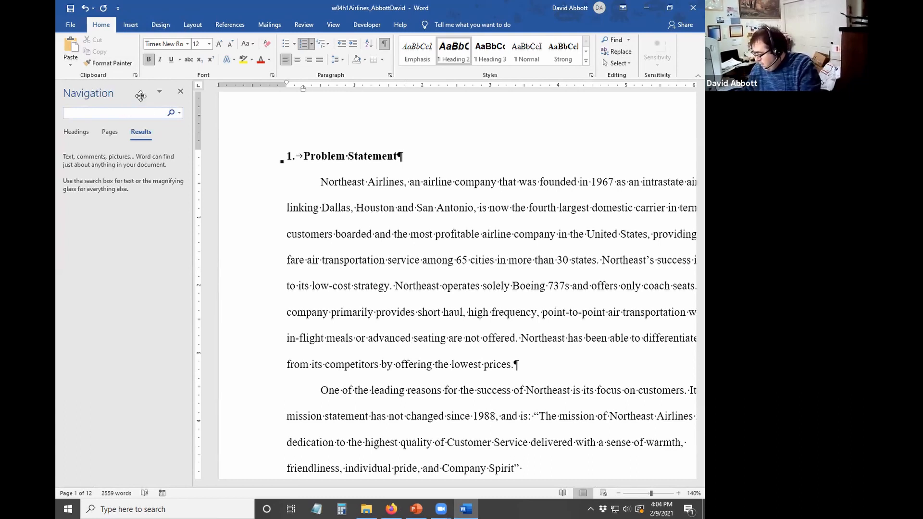
text(200)
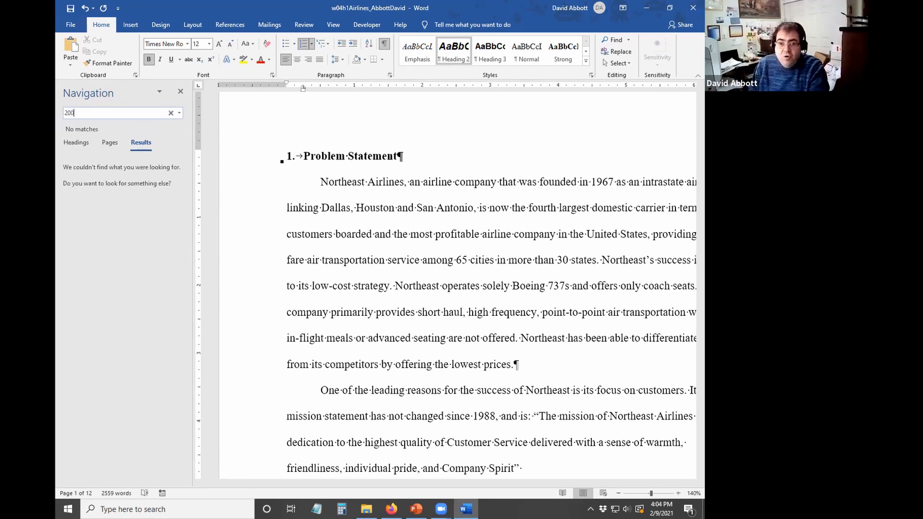
text( million)
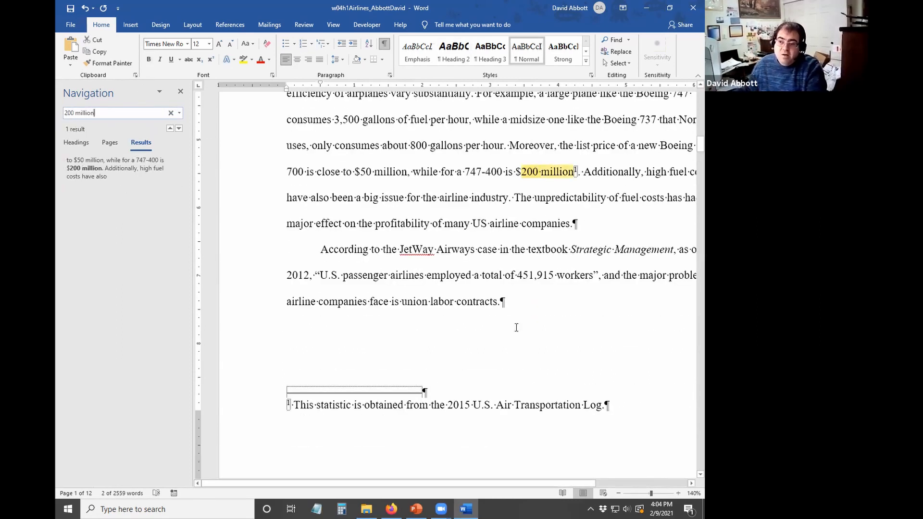
mouse_move(573, 172)
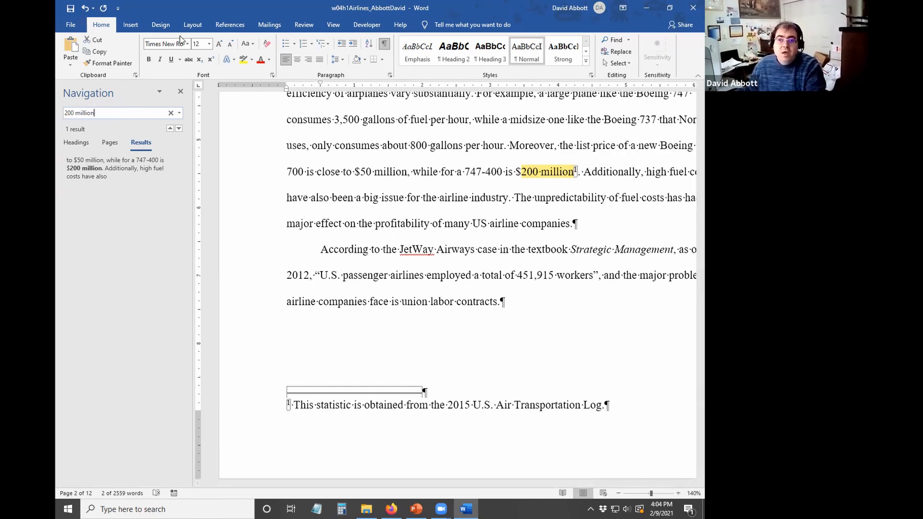
click(230, 25)
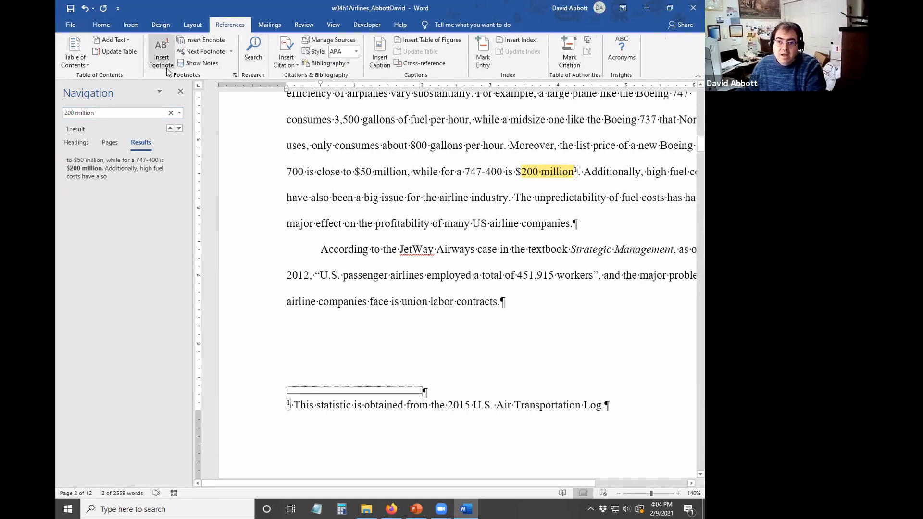
- Return to the top of the report and look through it down to page 5
key(ctrl+Home)
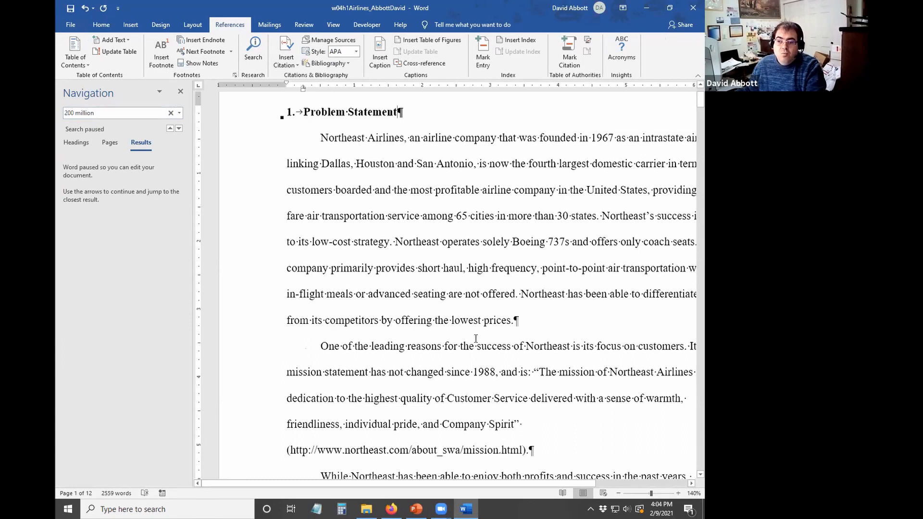
scroll(476, 339, down, 1)
scroll(480, 237, up, 3)
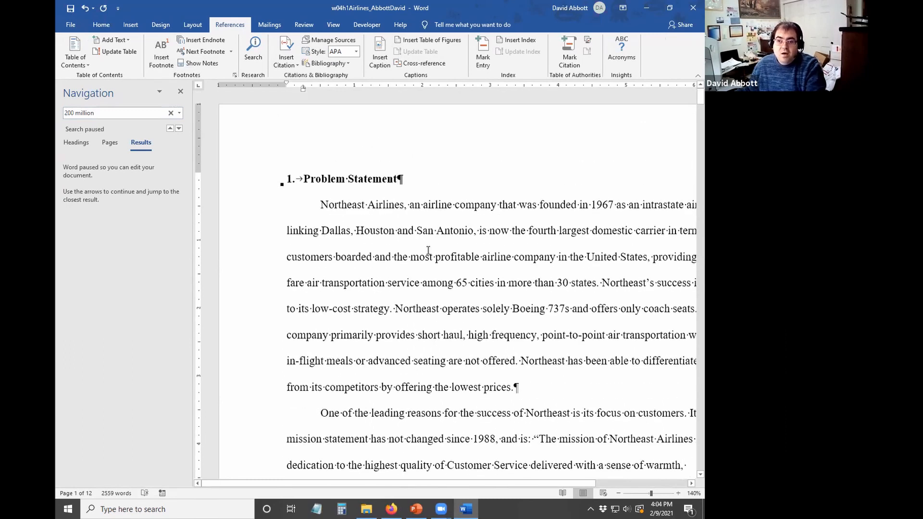
key(ctrl+z)
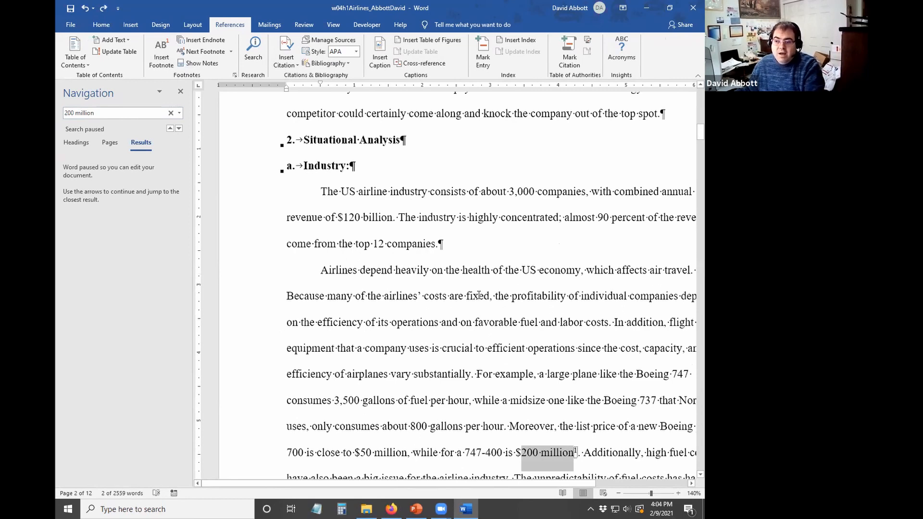
click(539, 372)
scroll(583, 412, down, 6)
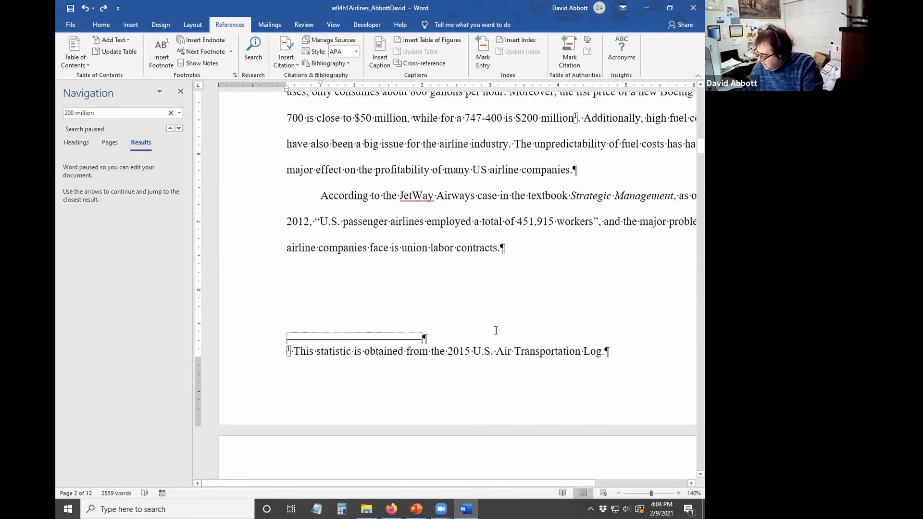
scroll(500, 337, down, 5)
scroll(511, 347, down, 15)
scroll(510, 345, down, 15)
click(510, 345)
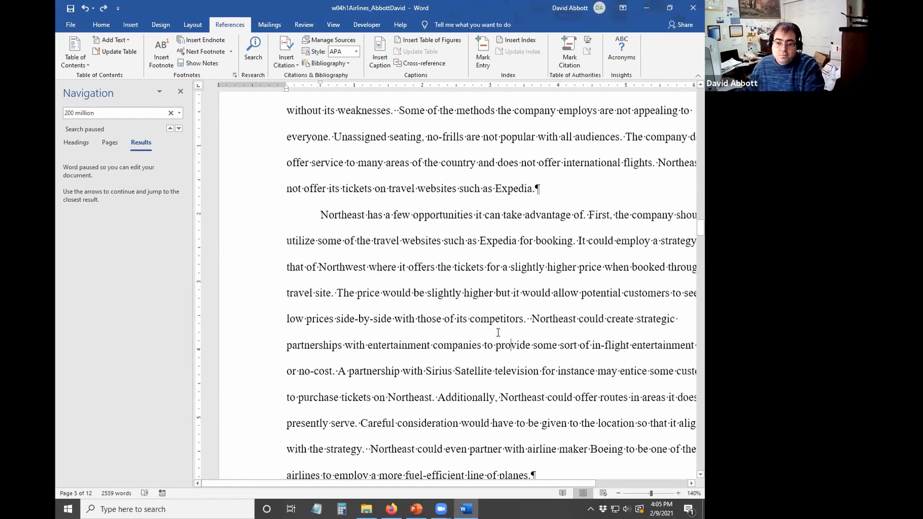
scroll(371, 286, up, 13)
- Close the Navigation pane, leave footnote settings unchanged, and inspect the page 4 competitors footnote
click(383, 242)
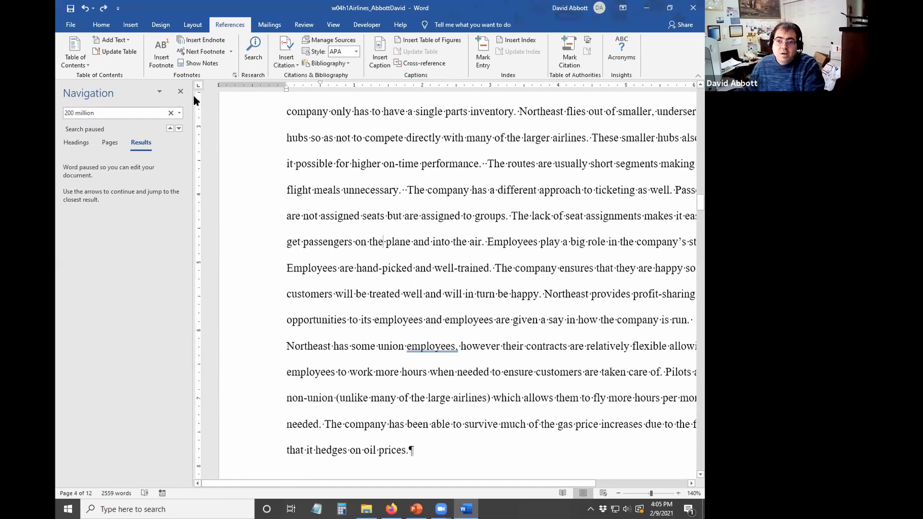
click(180, 92)
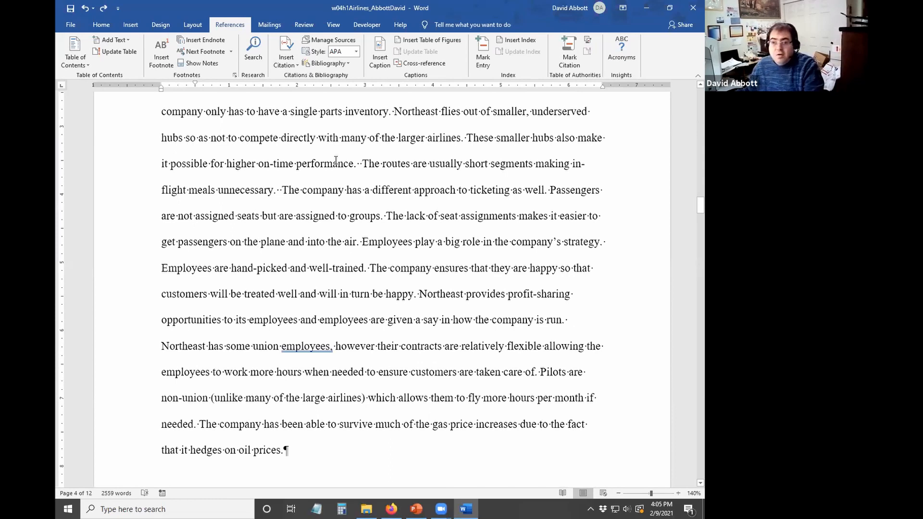
click(236, 75)
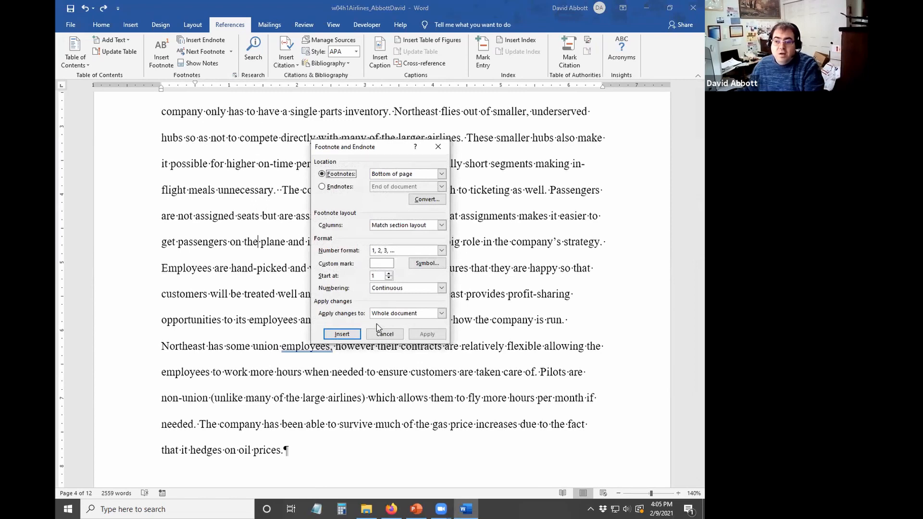
click(382, 336)
scroll(331, 312, down, 4)
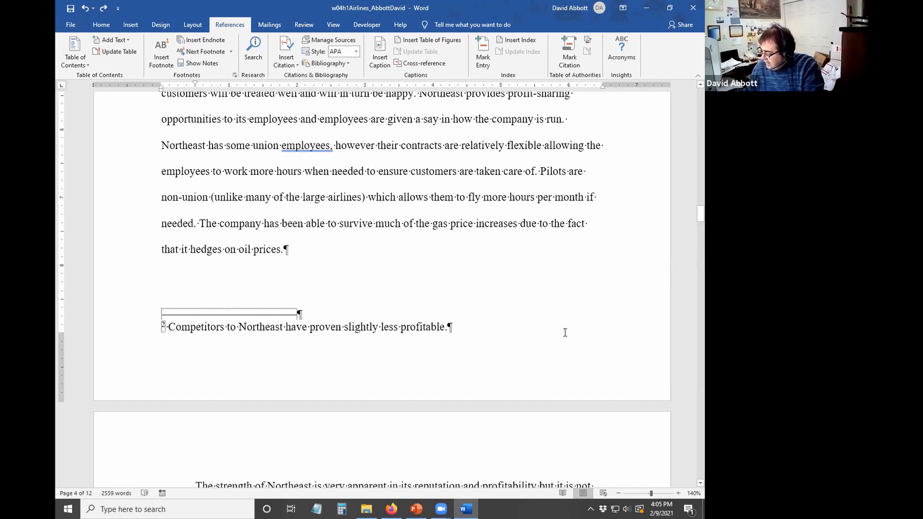
click(174, 327)
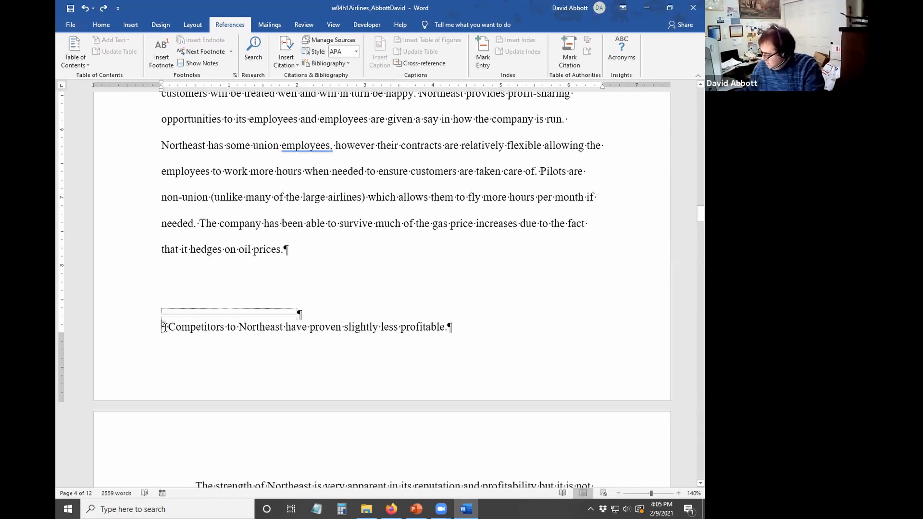
triple_click(163, 327)
double_click(165, 328)
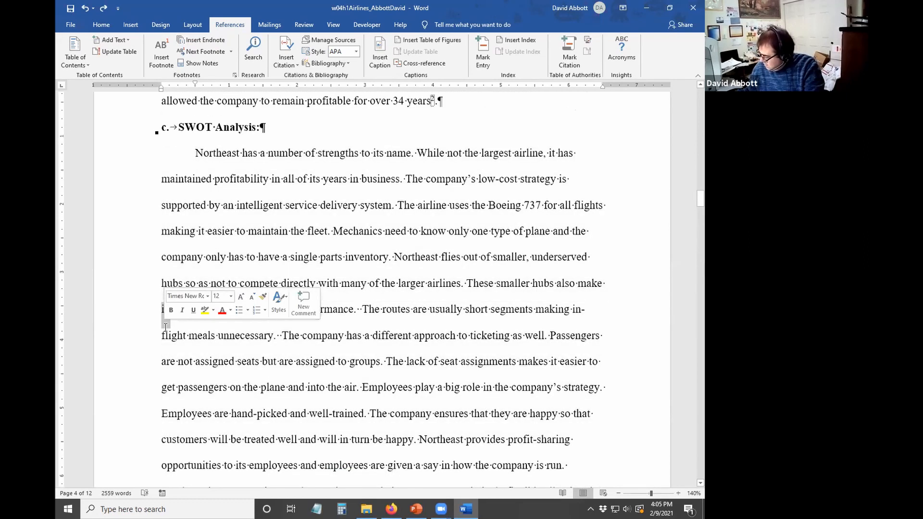
- Modify the Footnote Text style to 10 pt and apply it to the report's footnotes
click(150, 335)
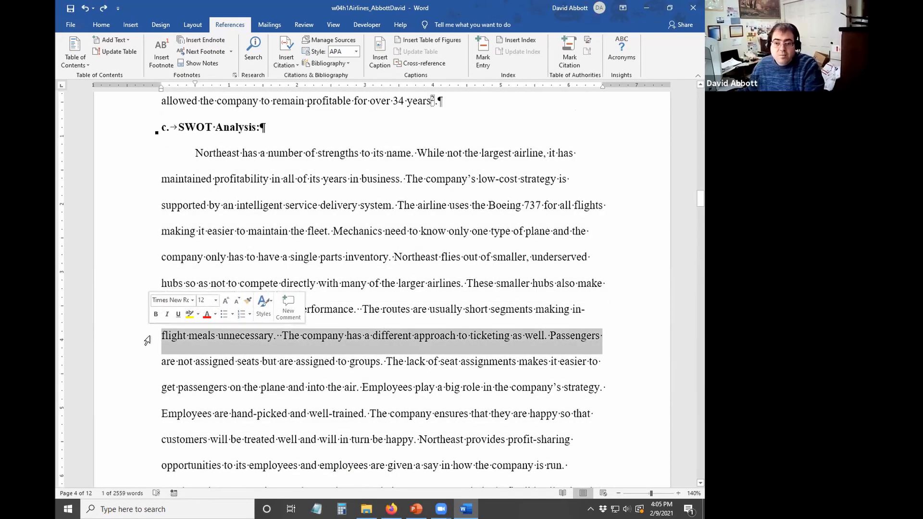
scroll(155, 403, down, 6)
right_click(228, 339)
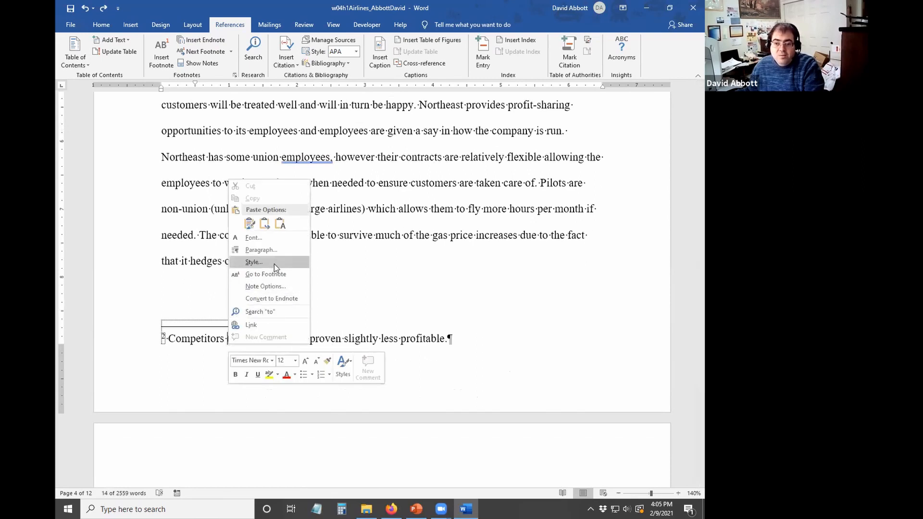
right_click(183, 339)
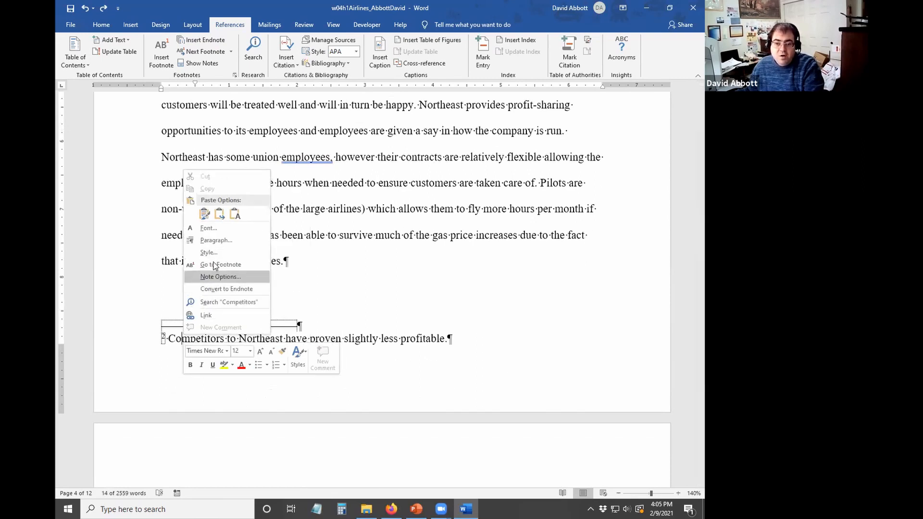
click(209, 253)
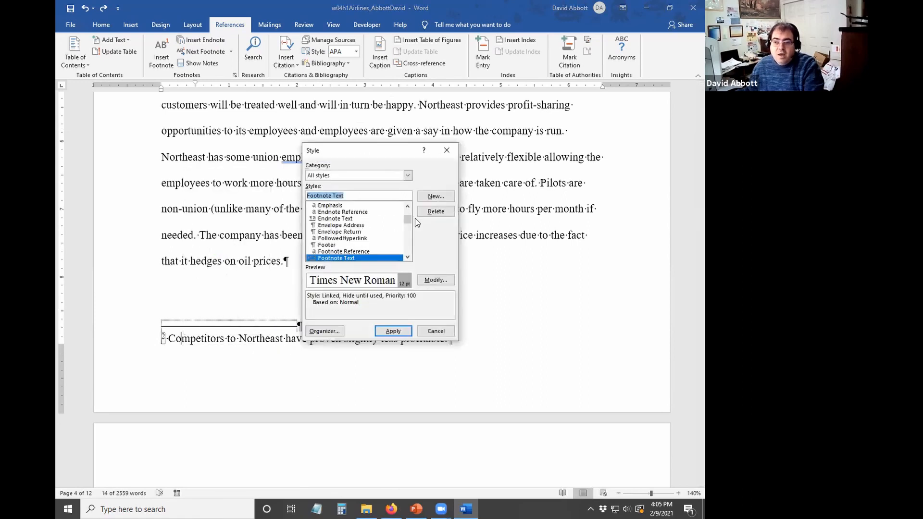
click(436, 281)
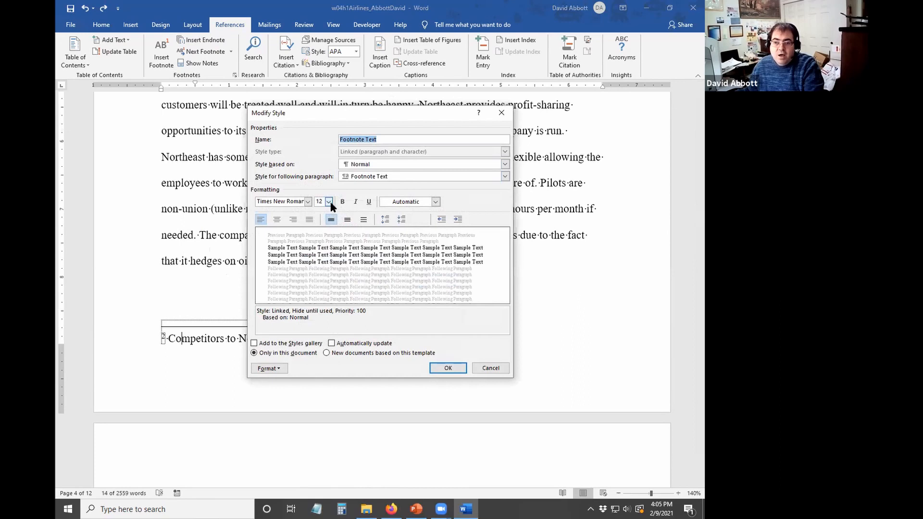
click(329, 202)
click(320, 229)
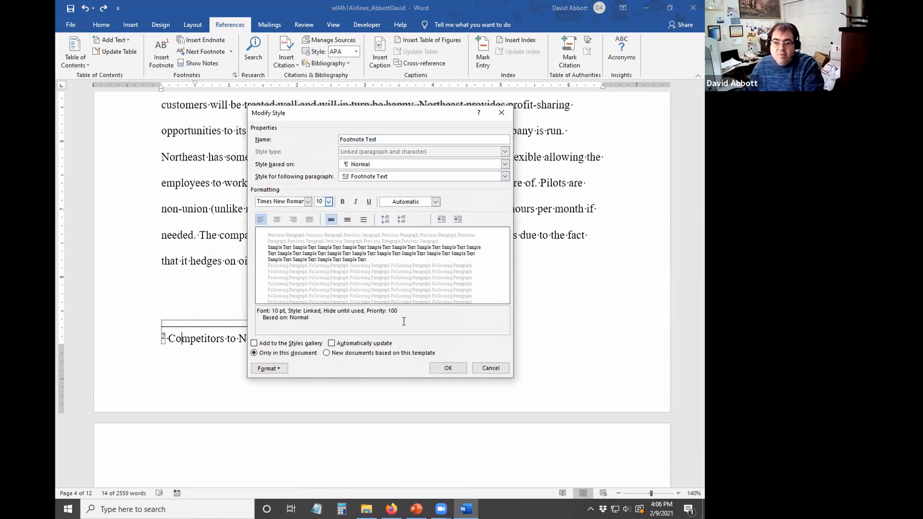
click(440, 368)
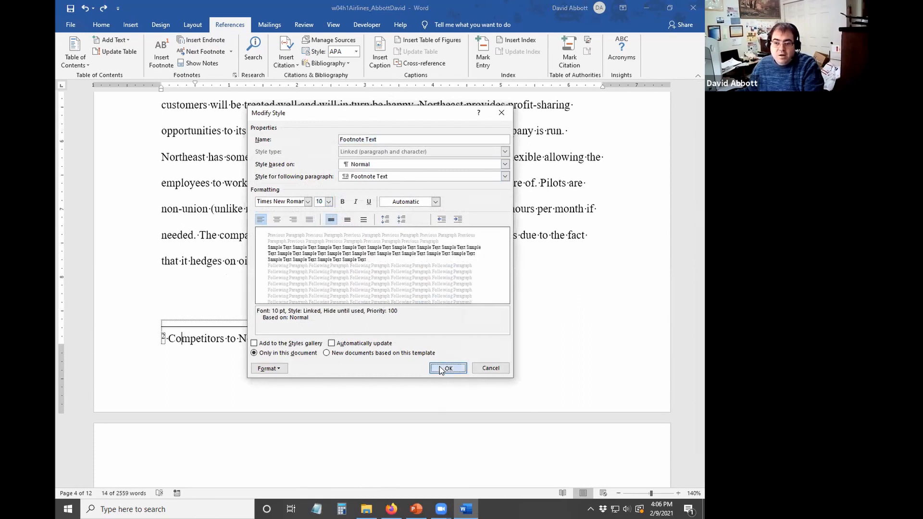
click(394, 334)
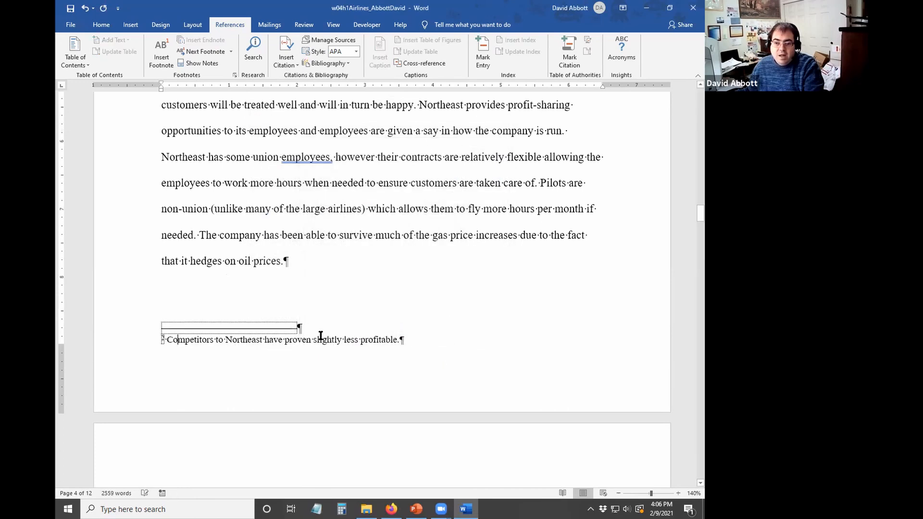
- Save the Airlines report
scroll(240, 352, up, 10)
scroll(241, 352, up, 20)
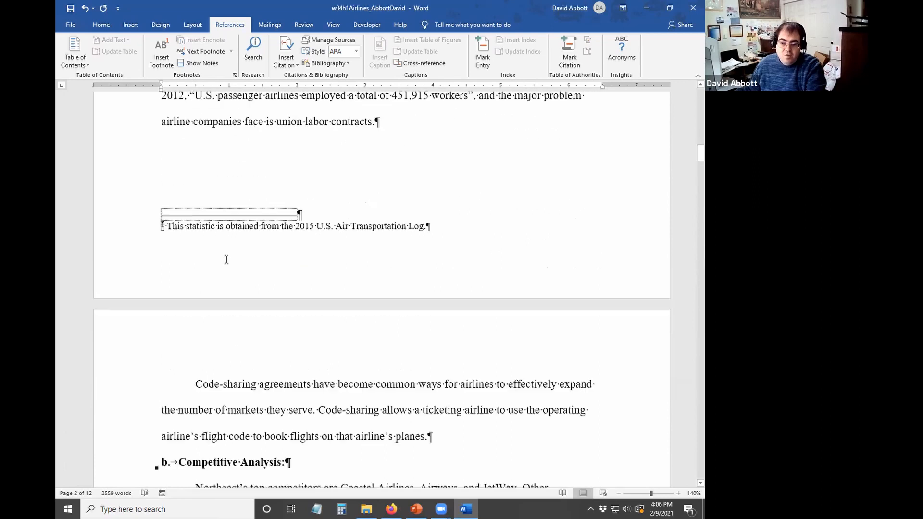
scroll(226, 260, down, 1)
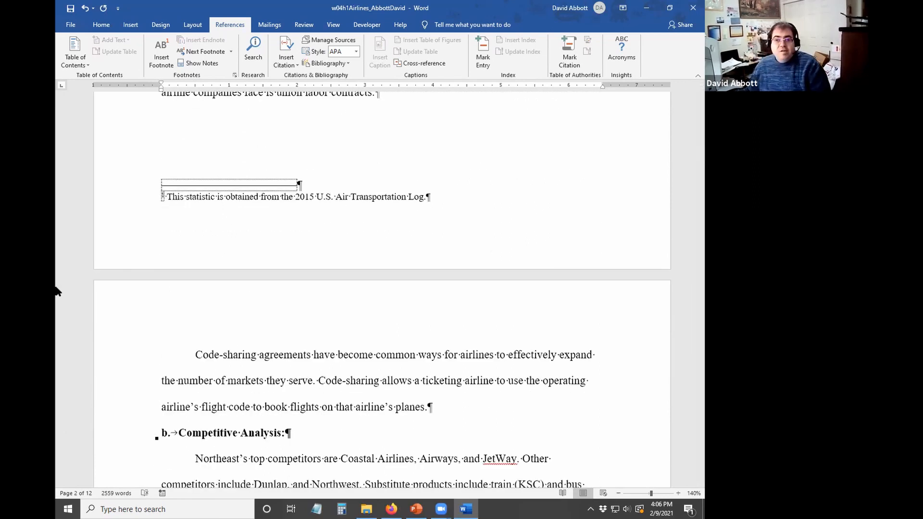
click(73, 11)
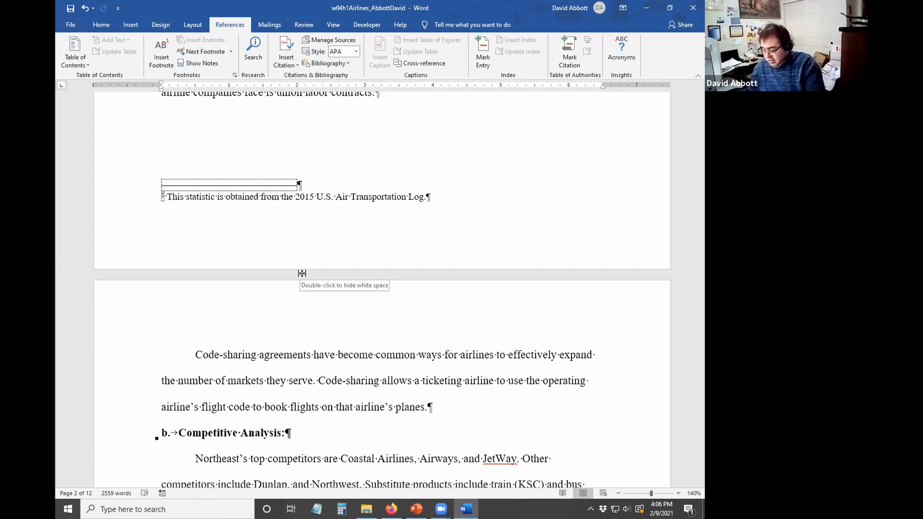
- Insert a page break before the first heading and add blank paragraphs on the new first page
key(ctrl+Home)
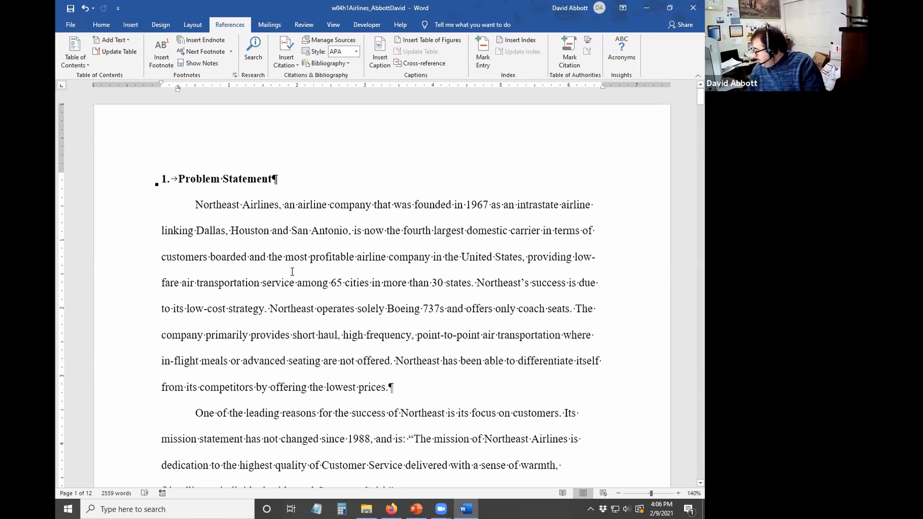
key(ctrl+Return)
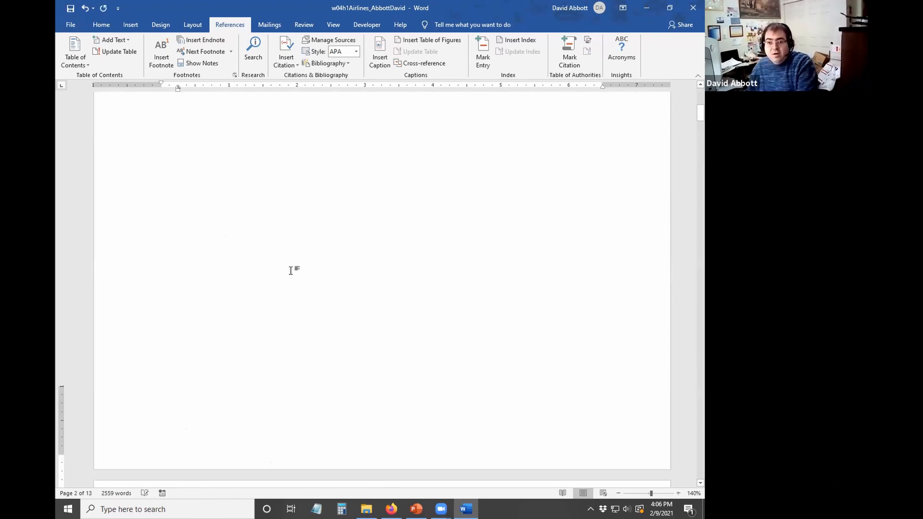
click(186, 185)
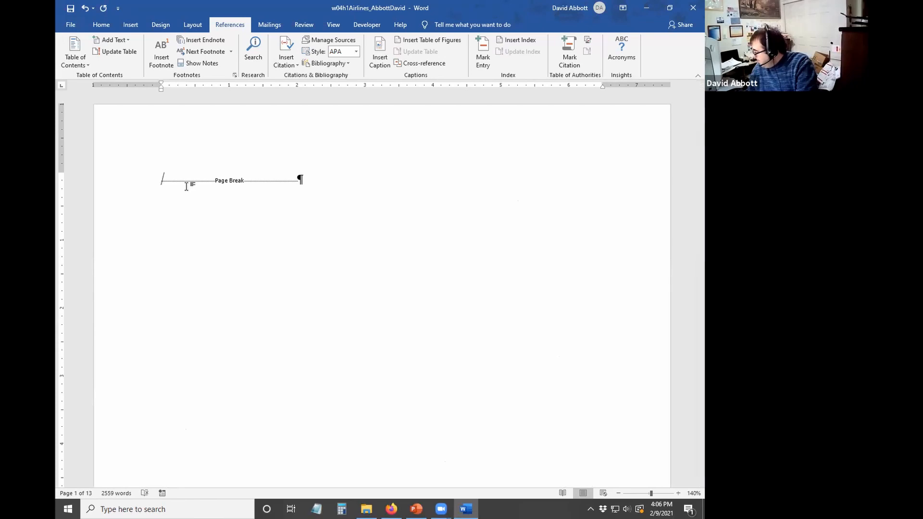
key(Return)
key(Return)
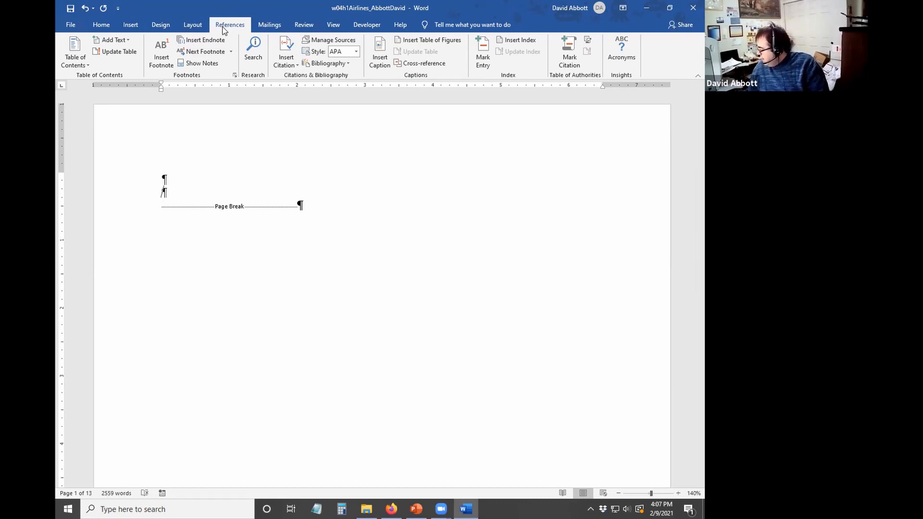
- Insert an Automatic Table 2 contents listing Problem Statement through Conclusion, pages 2–13
click(70, 62)
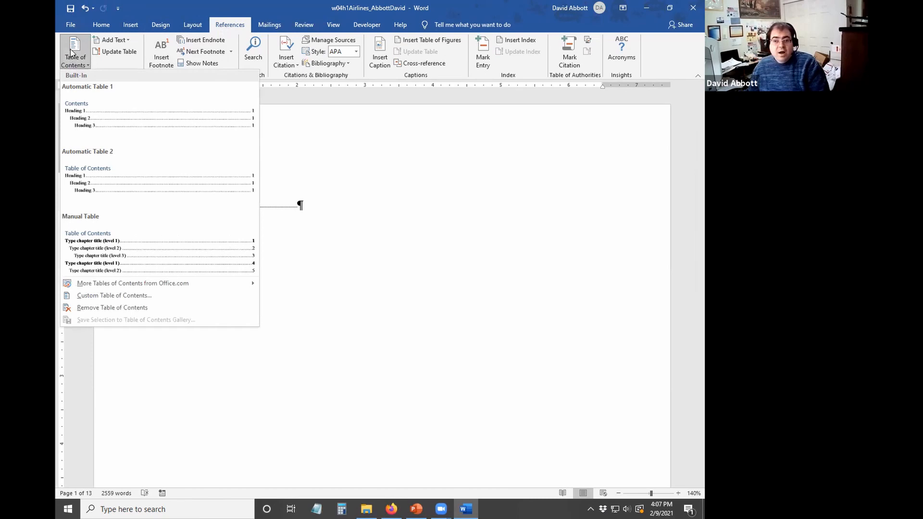
click(134, 182)
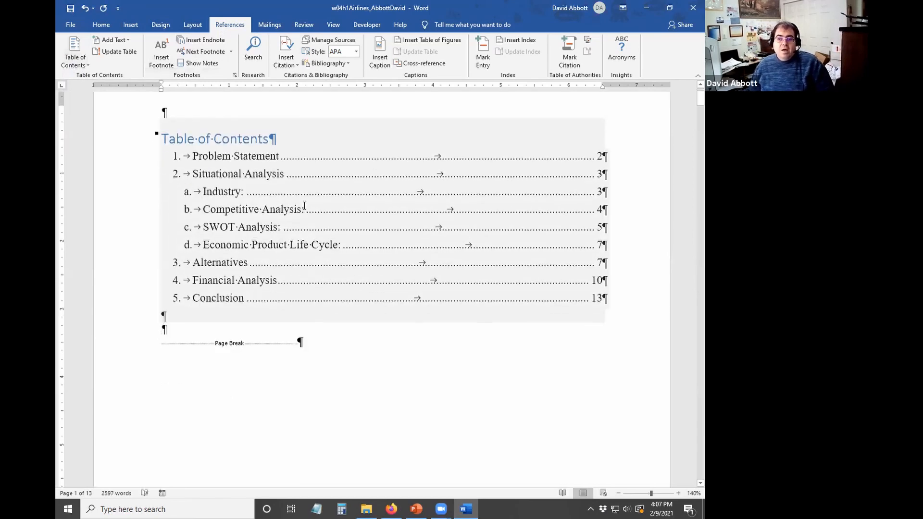
scroll(278, 156, down, 1)
scroll(278, 156, down, 1)
scroll(367, 159, up, 1)
scroll(423, 186, down, 1)
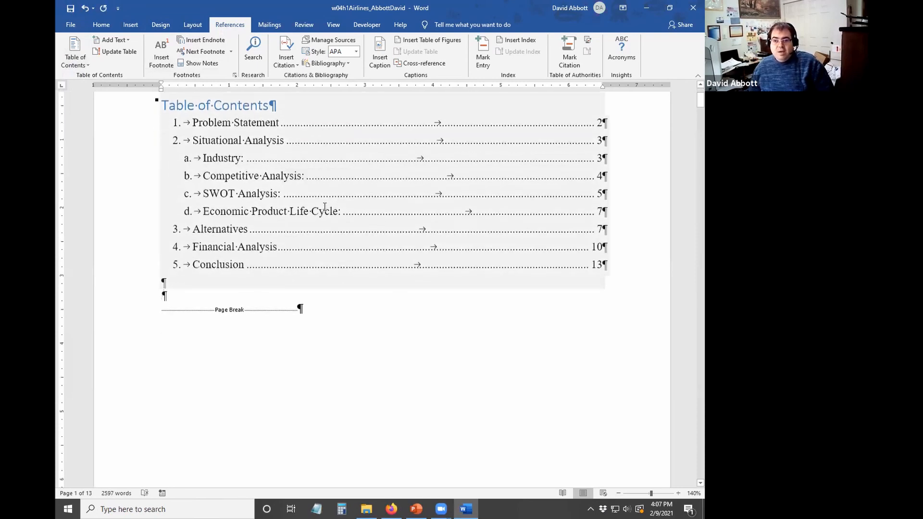
scroll(350, 196, down, 10)
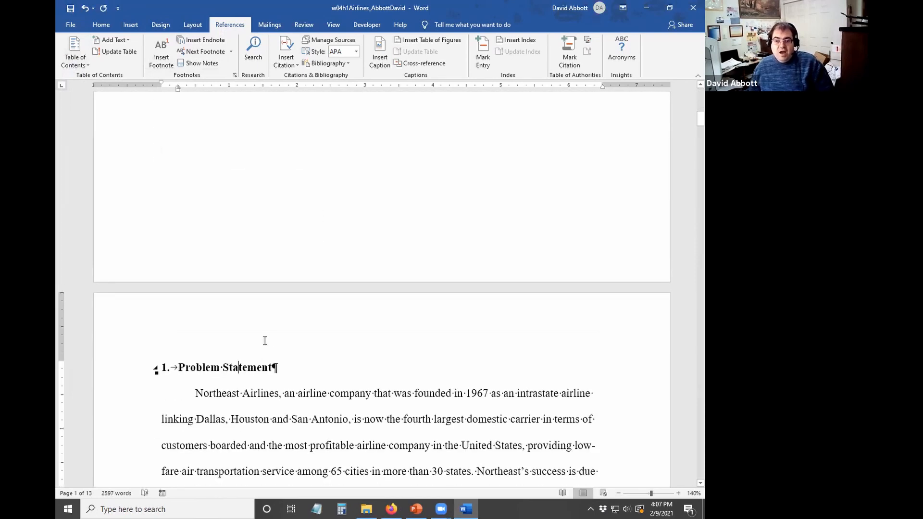
scroll(260, 315, up, 10)
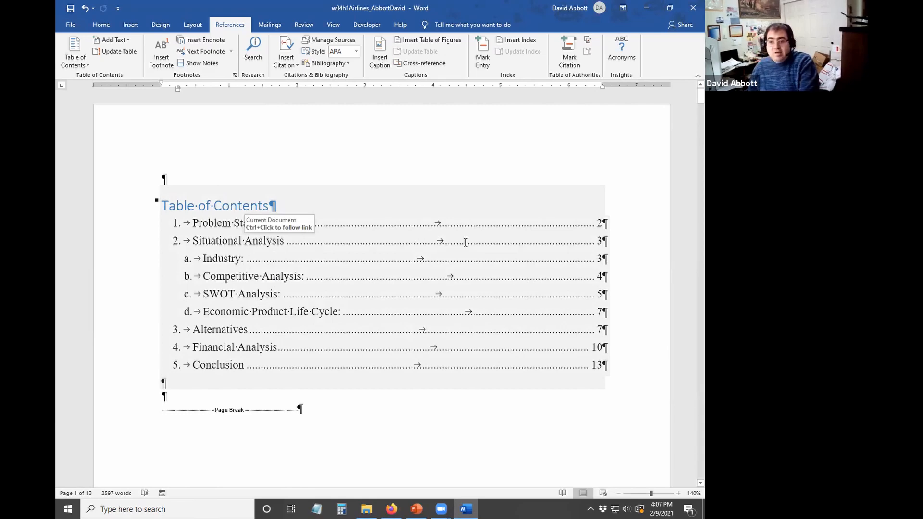
- Change the 'Situational Analysis' heading to 'Data Analysis' and scroll back to page 1
click(583, 245)
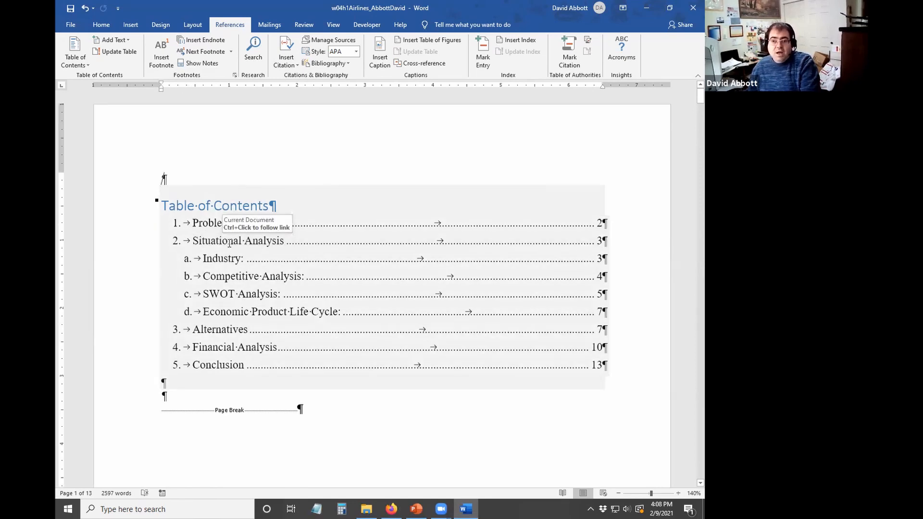
ctrl+click(229, 243)
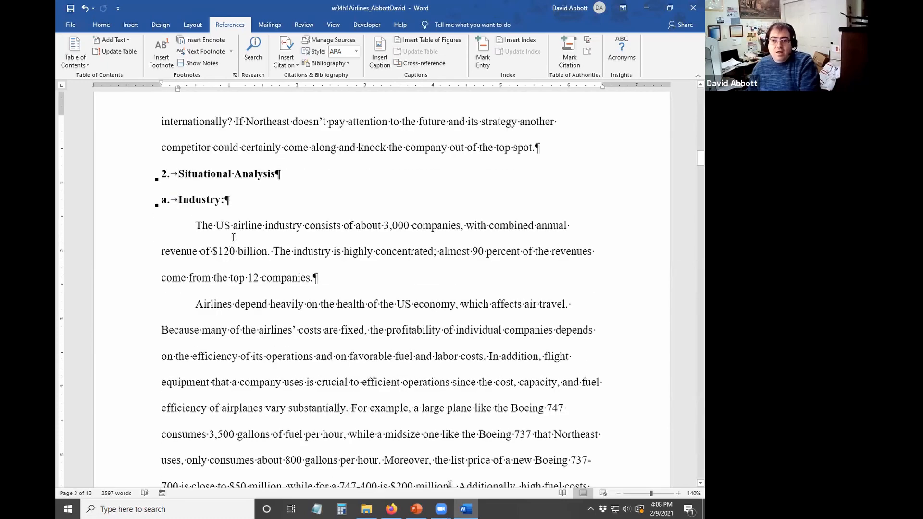
scroll(233, 237, up, 15)
scroll(280, 281, down, 5)
scroll(259, 274, up, 3)
scroll(240, 263, down, 8)
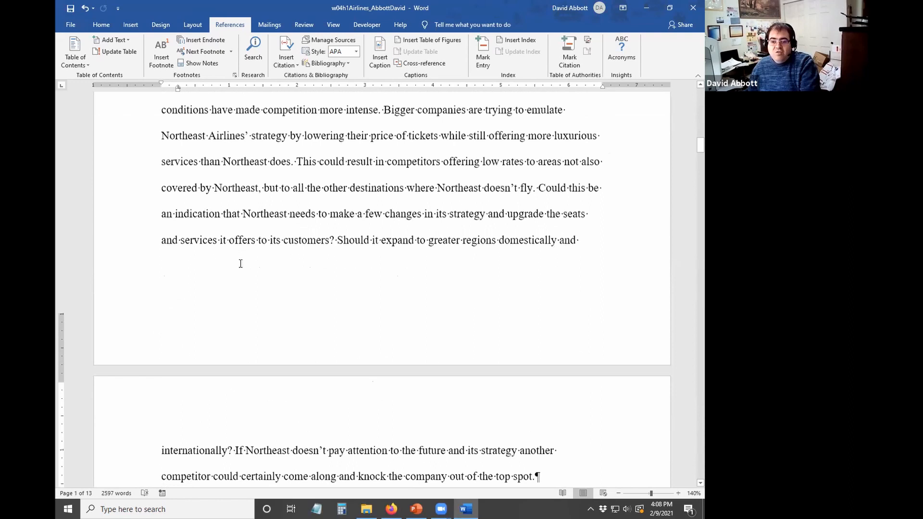
scroll(240, 263, down, 5)
drag(234, 279, 178, 278)
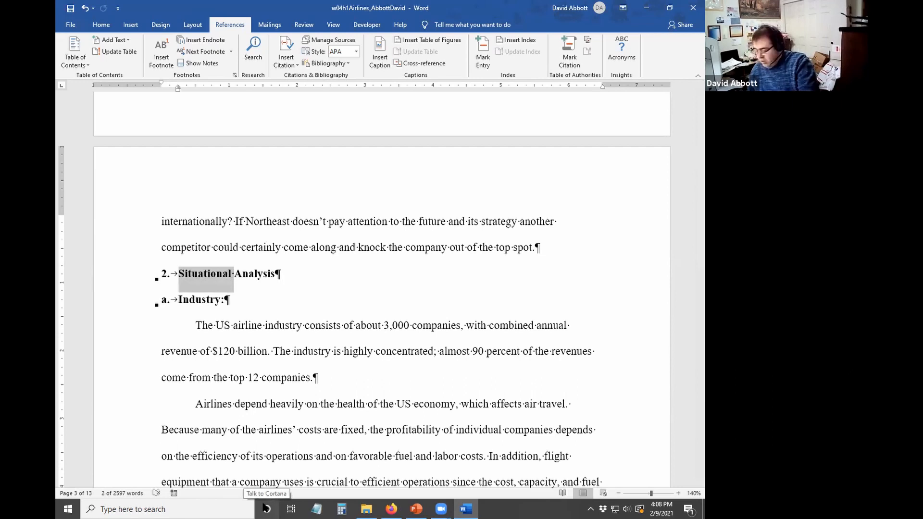
text(Data)
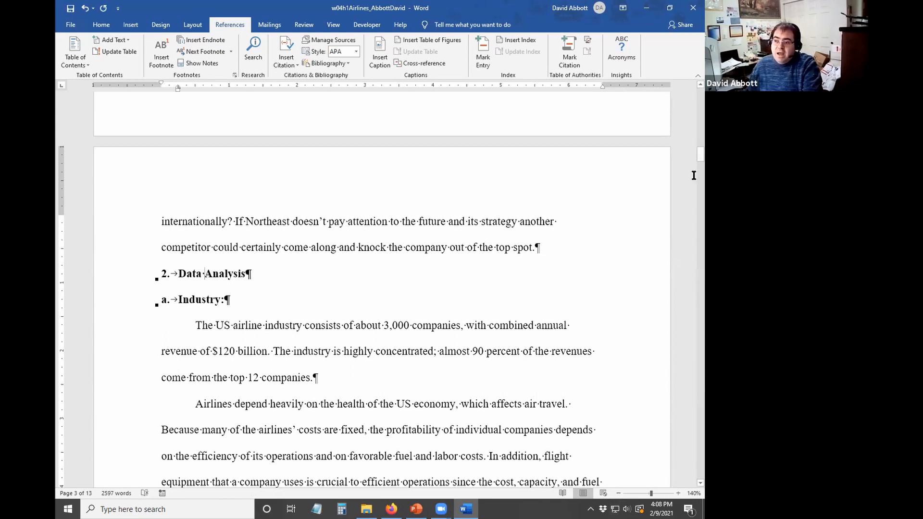
drag(700, 154, 700, 95)
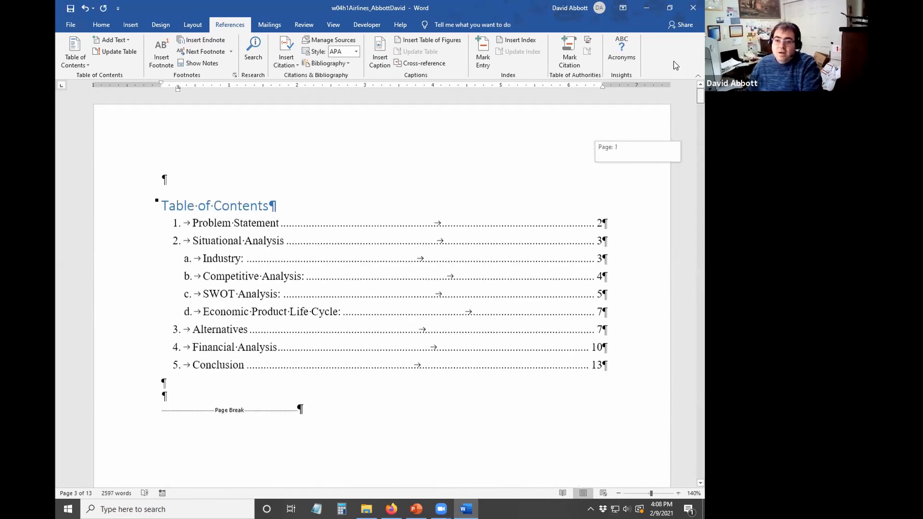
- Update the entire table of contents so it lists '2. Data Analysis'
click(176, 206)
click(209, 179)
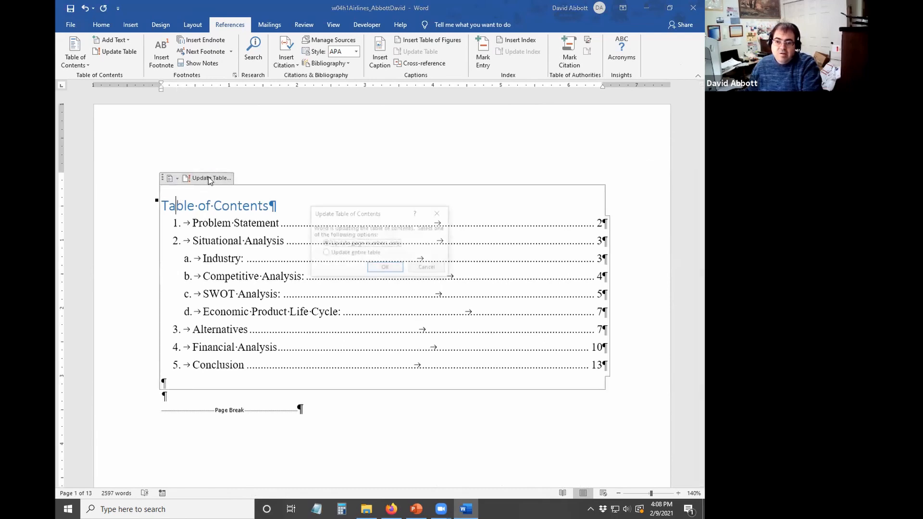
click(372, 254)
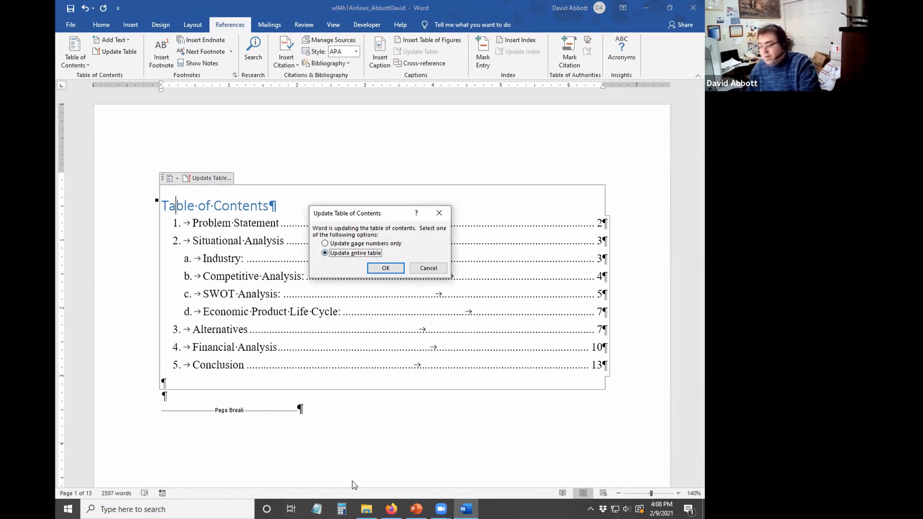
click(385, 268)
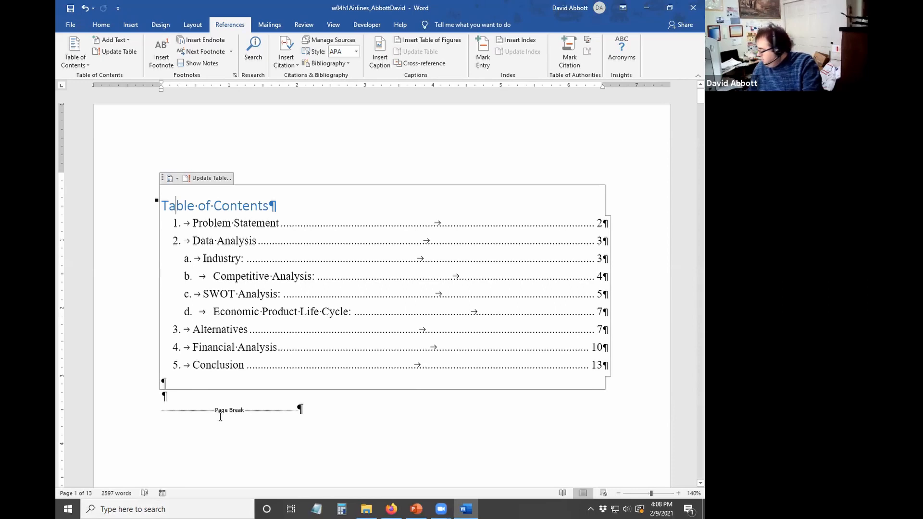
click(201, 178)
click(364, 254)
click(382, 268)
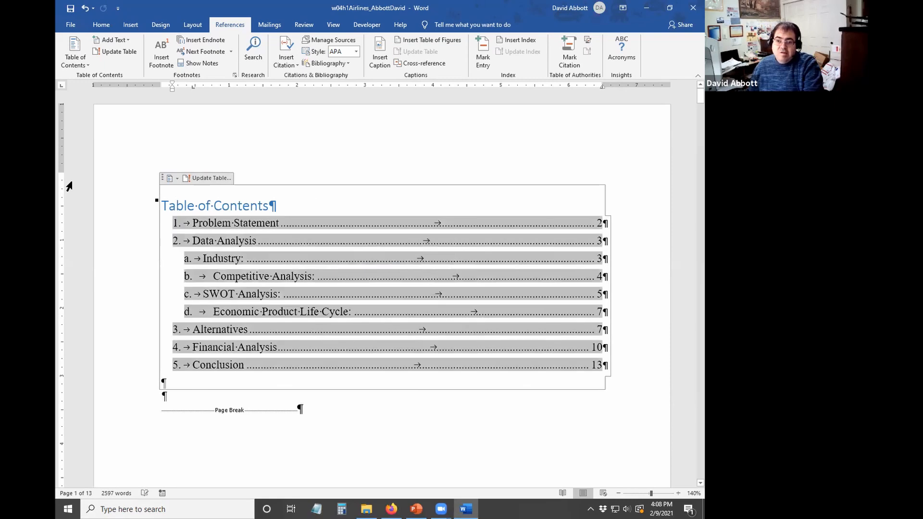
scroll(326, 373, down, 5)
scroll(254, 440, up, 3)
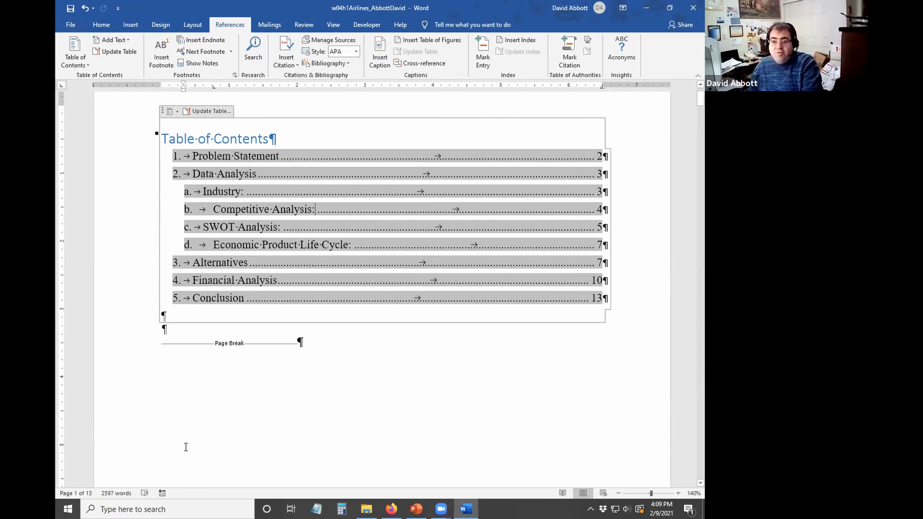
- Follow the Problem Statement link to the page 2 heading
click(239, 263)
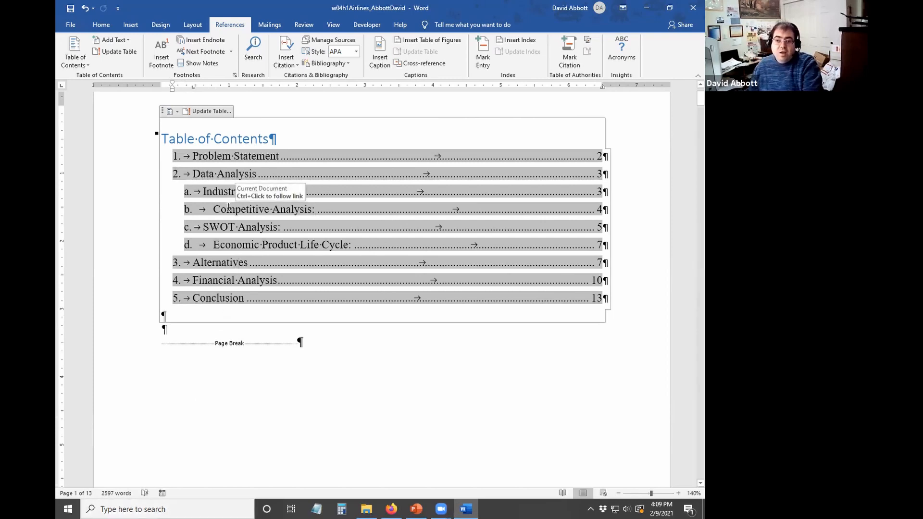
ctrl+click(202, 160)
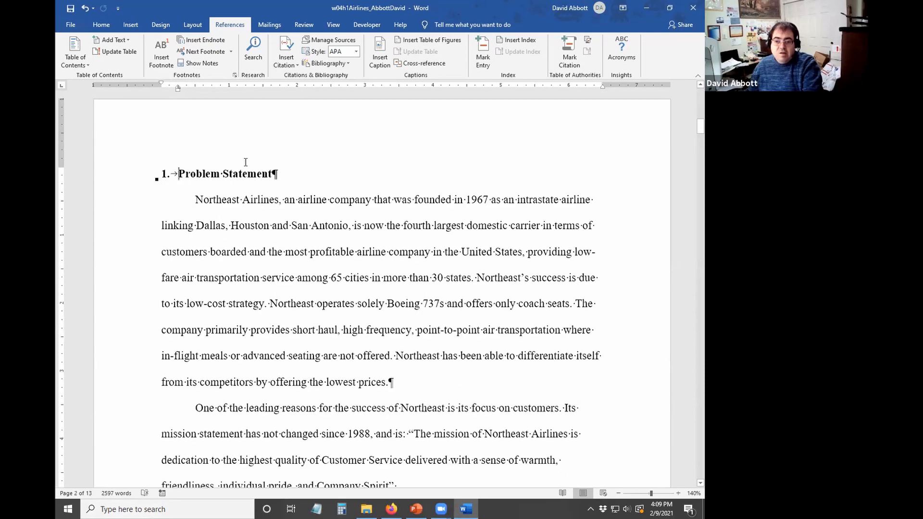
mouse_move(446, 507)
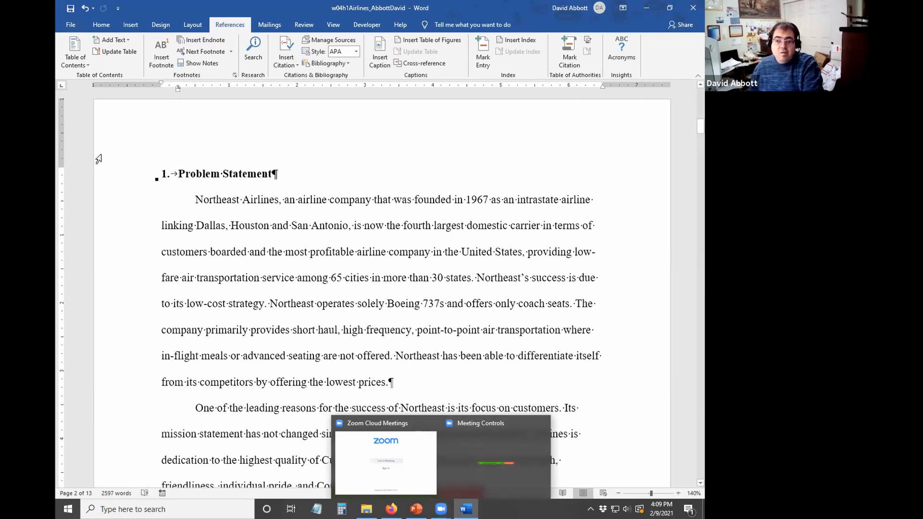
- Select 'Northeast Airlines' and mark all its occurrences as index entries
drag(195, 201, 278, 199)
click(275, 199)
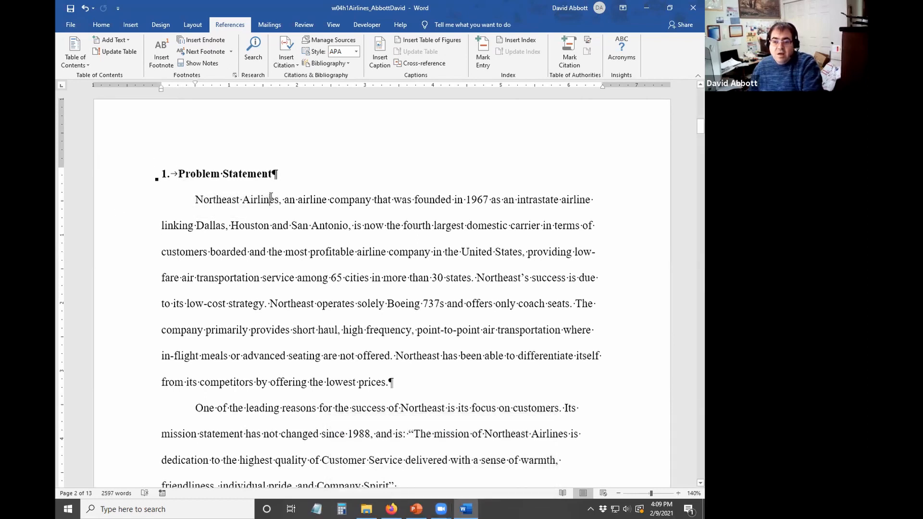
drag(196, 205, 262, 202)
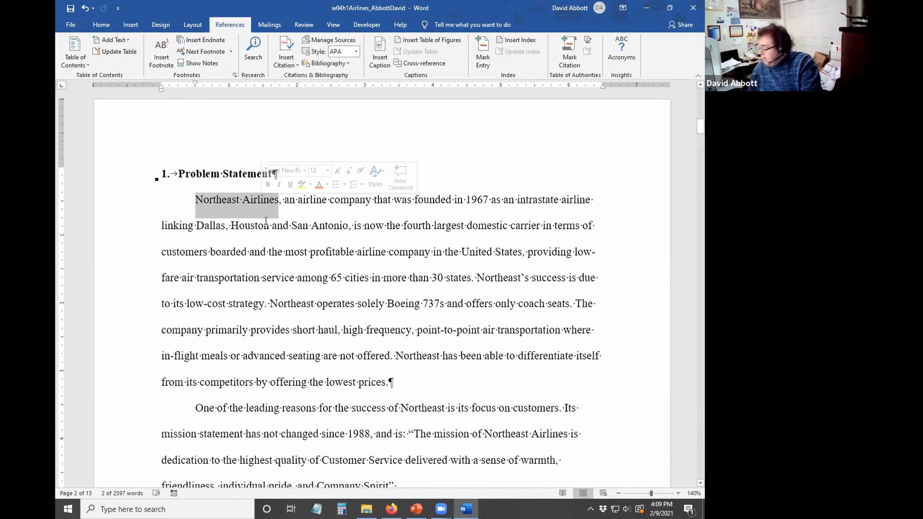
click(483, 58)
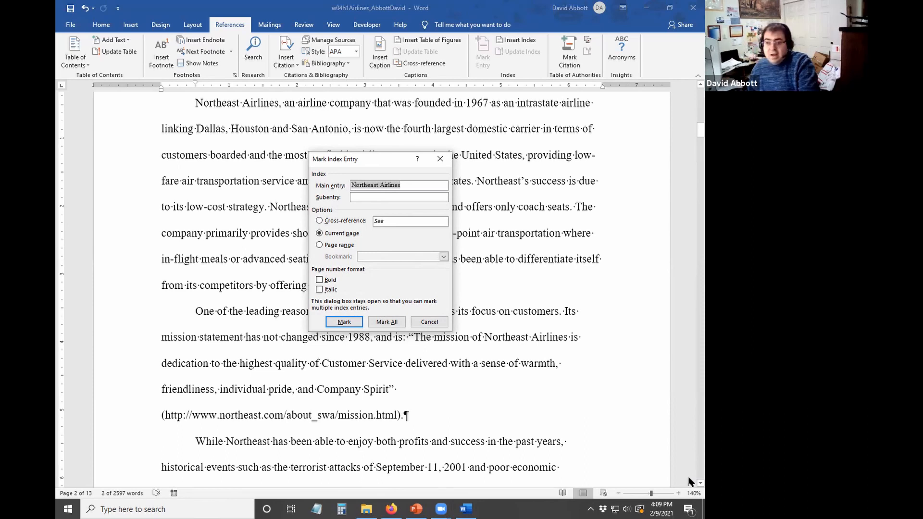
click(392, 321)
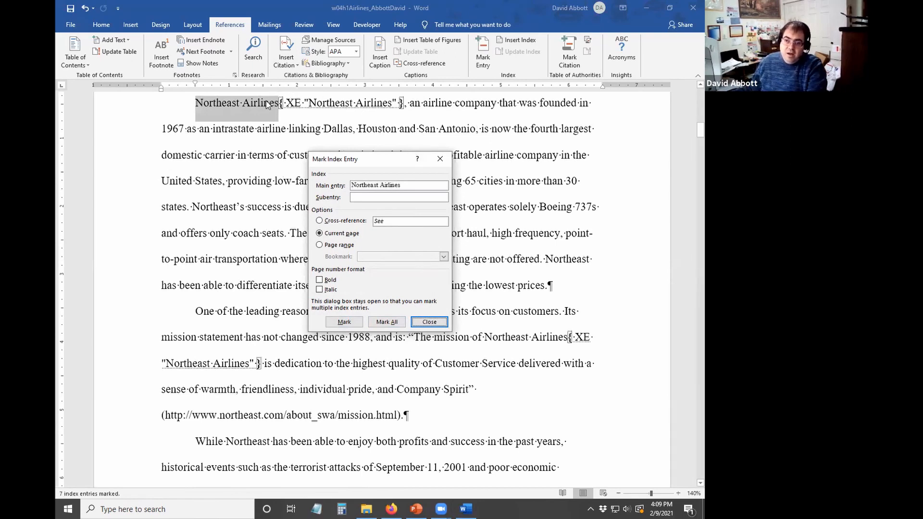
click(429, 321)
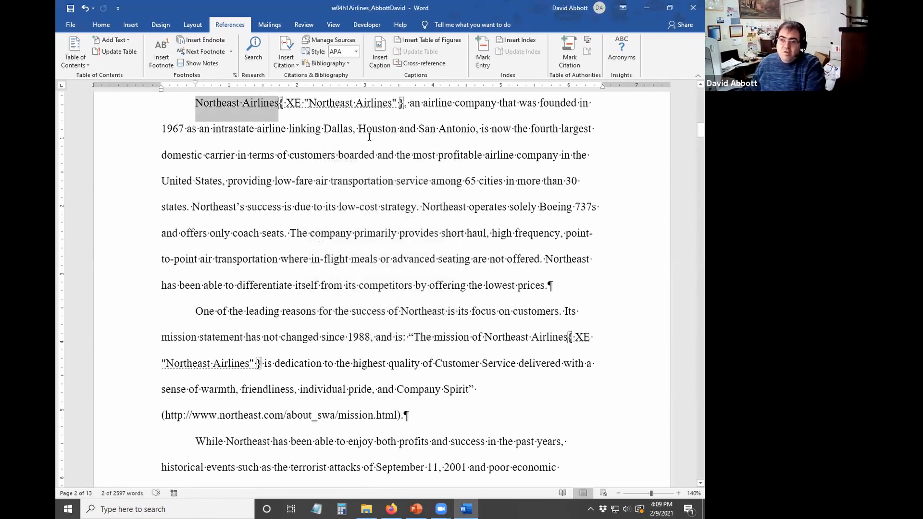
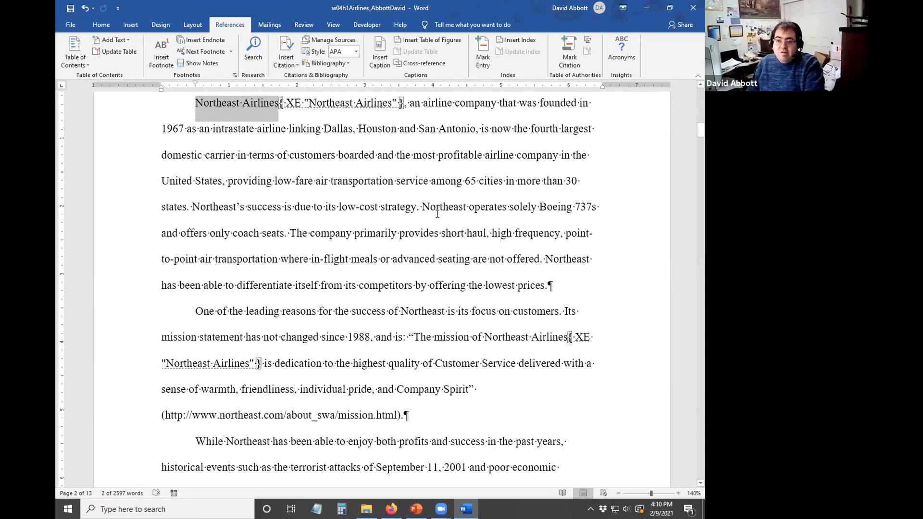
- Mark 'Northeast' as an index entry cross-referenced to 'See Northeast Airlines'
drag(423, 208, 467, 209)
click(467, 210)
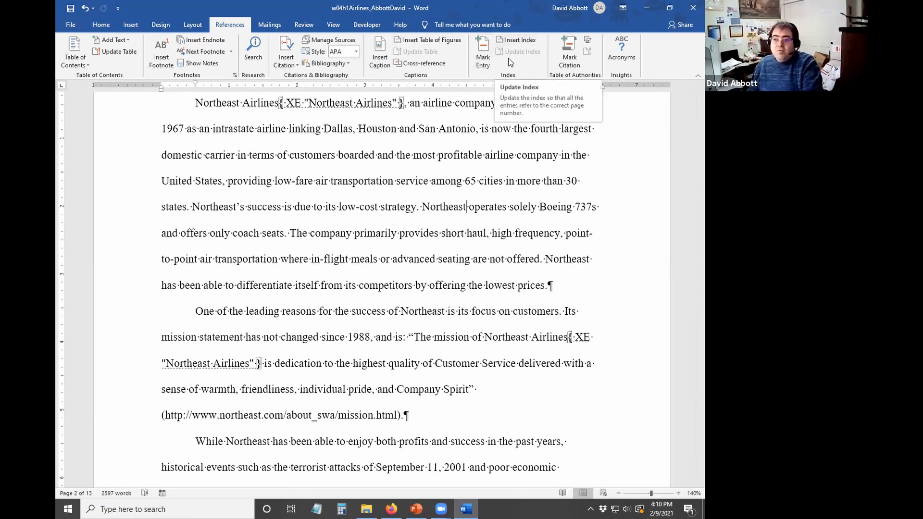
click(483, 48)
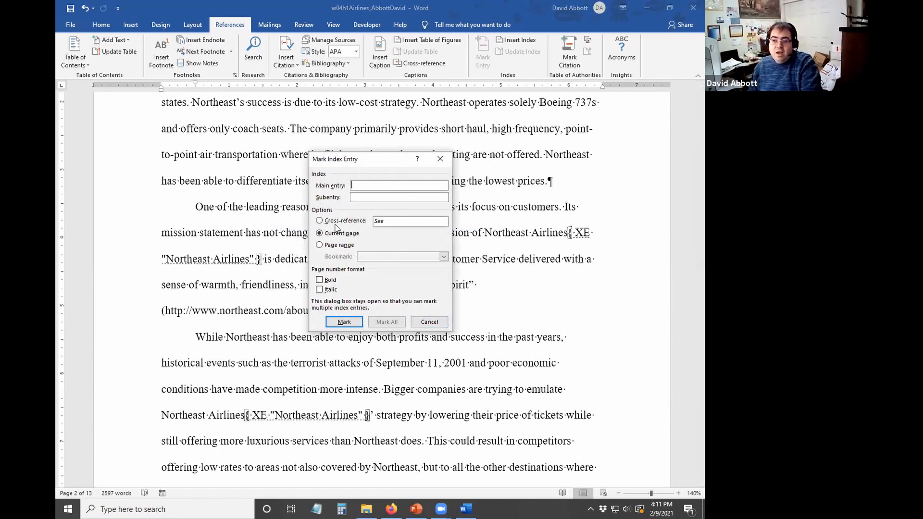
click(429, 323)
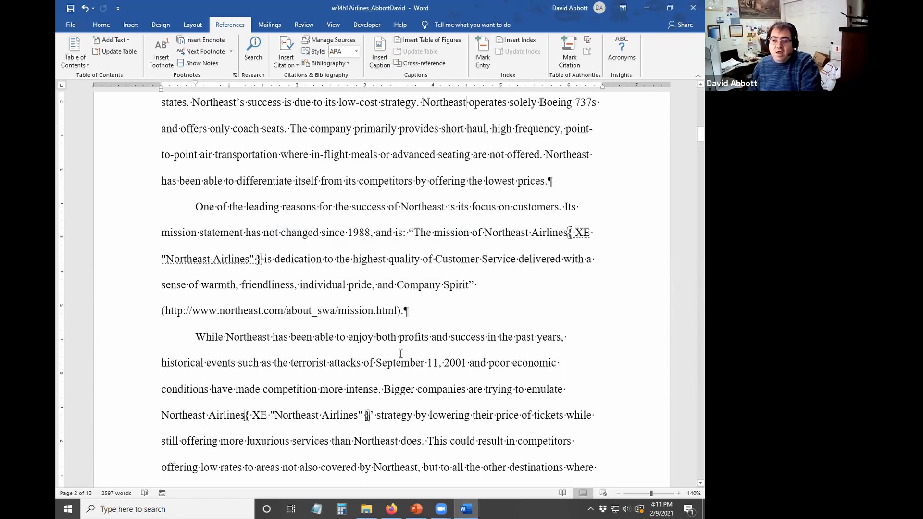
scroll(397, 351, up, 1)
drag(421, 135, 466, 136)
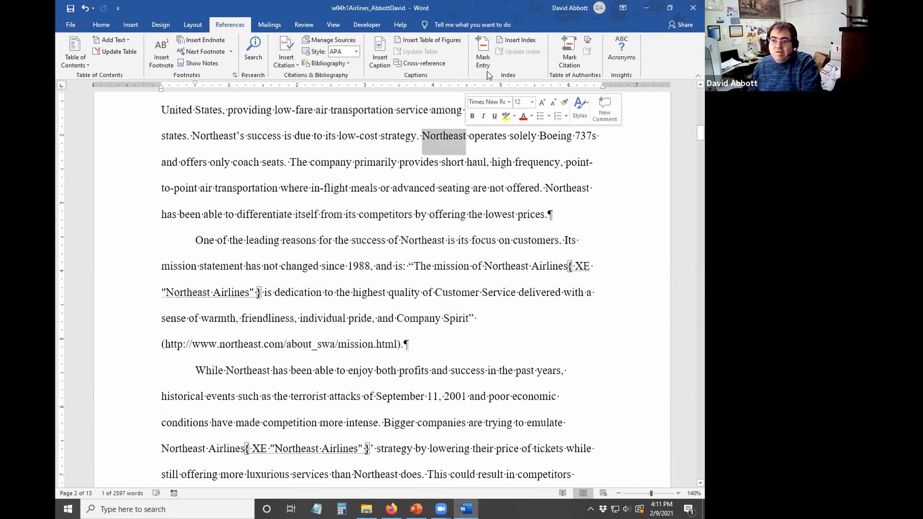
click(483, 53)
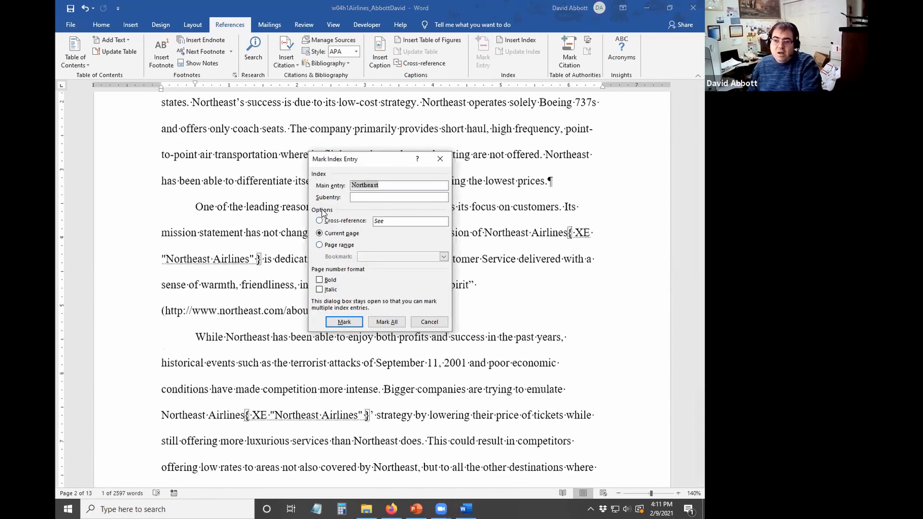
click(320, 221)
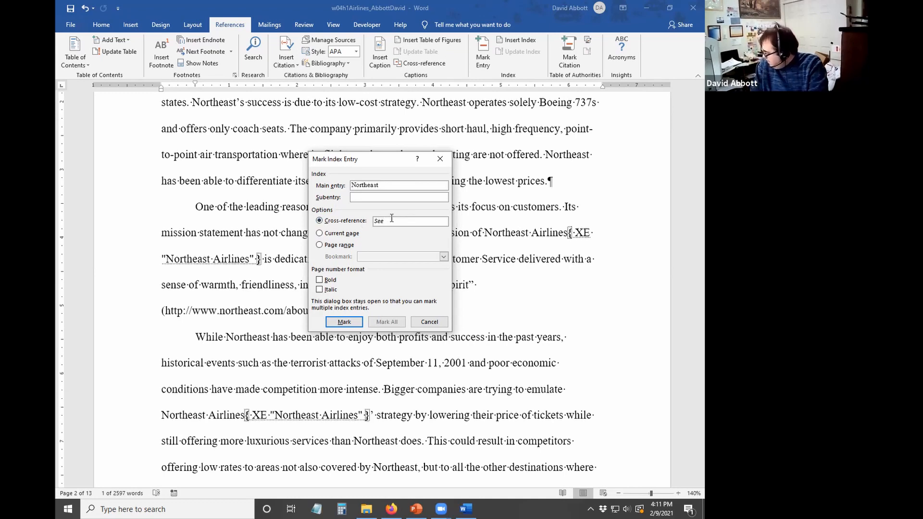
text(o)
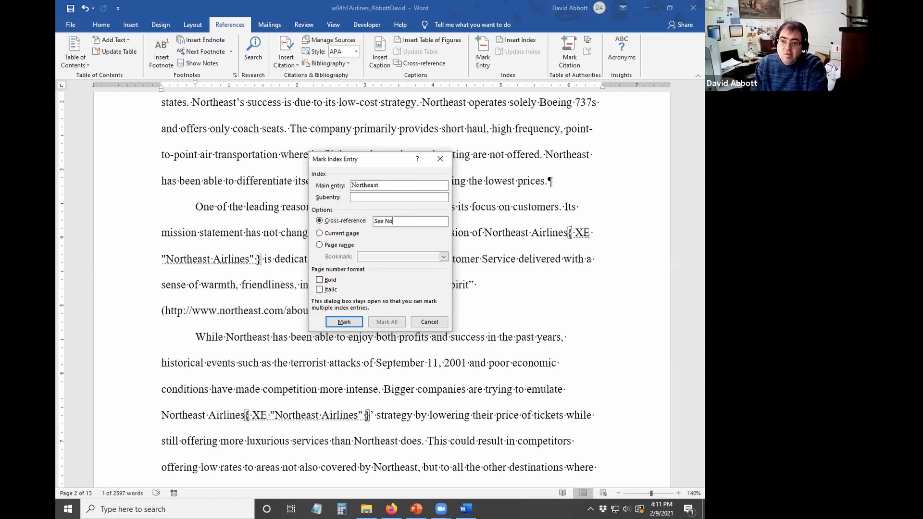
text(rtheast Airlines)
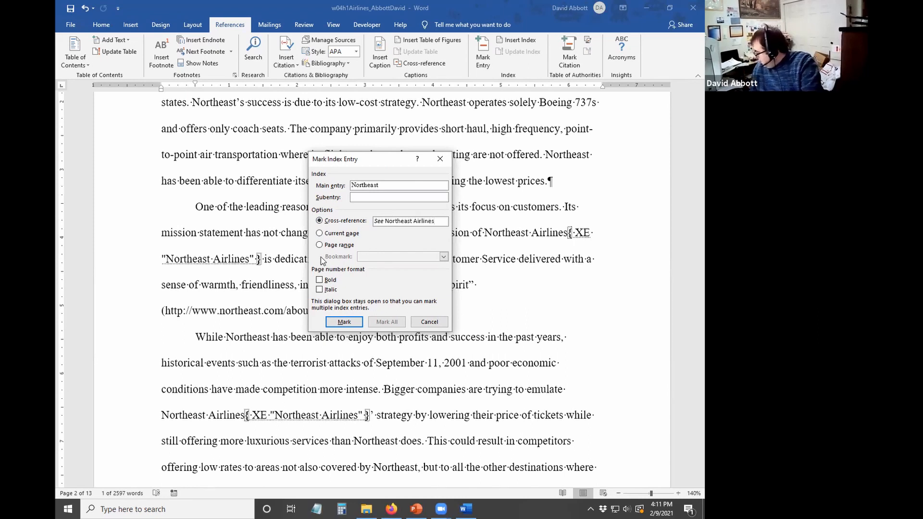
click(344, 321)
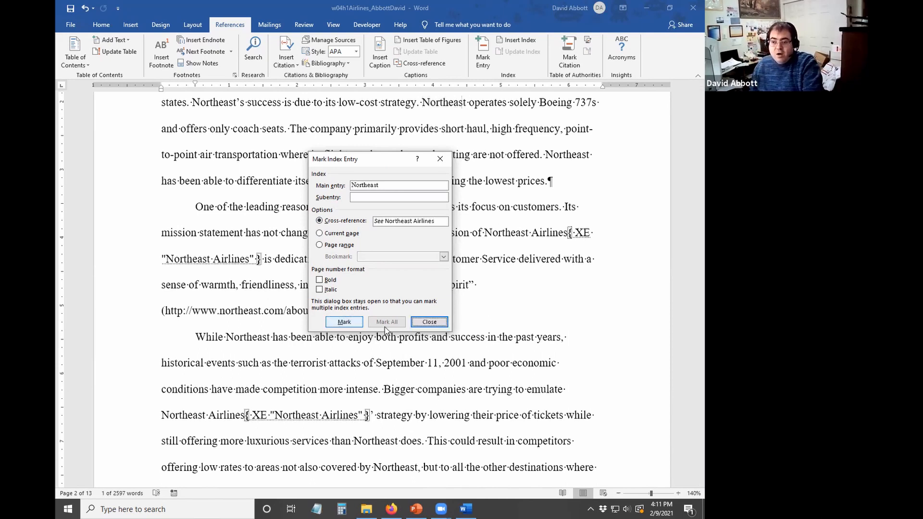
click(429, 322)
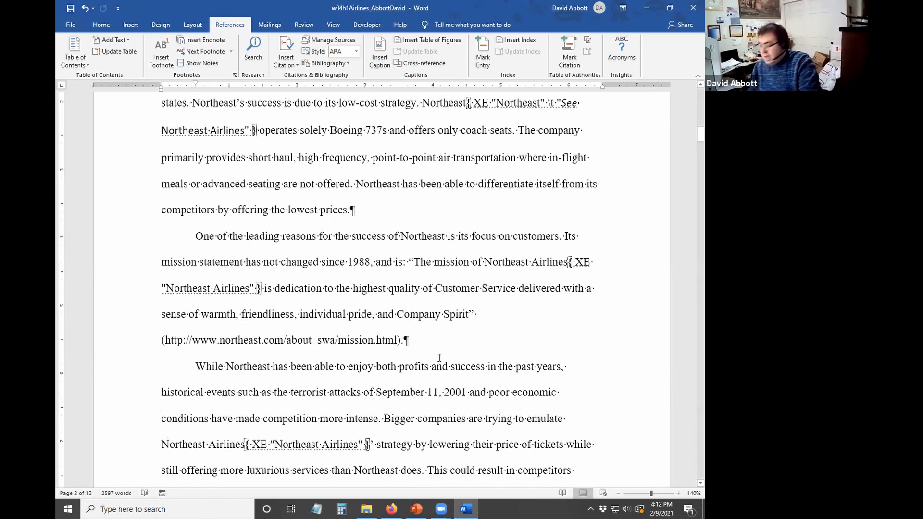
- Mark all 'Code-sharing' occurrences on page 4 as index entries, then delete the selected word
scroll(406, 326, down, 10)
scroll(248, 375, down, 10)
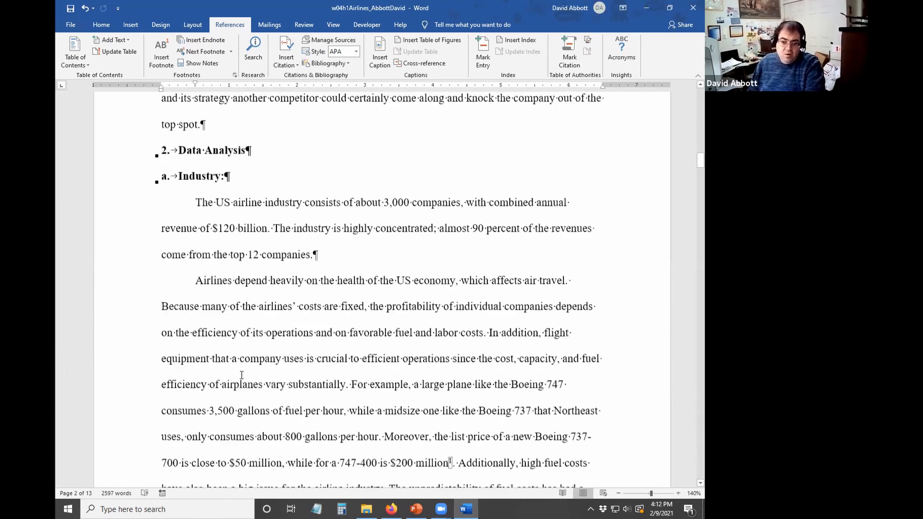
scroll(238, 377, down, 12)
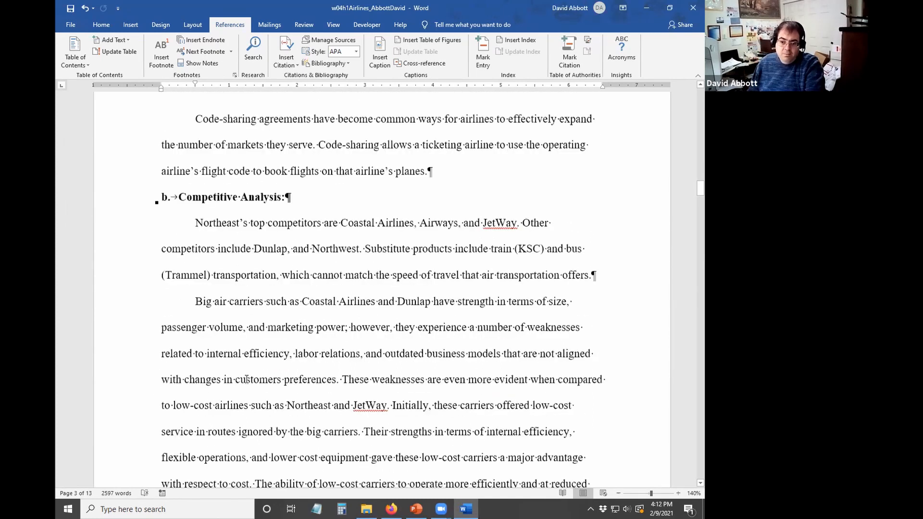
scroll(211, 379, down, 3)
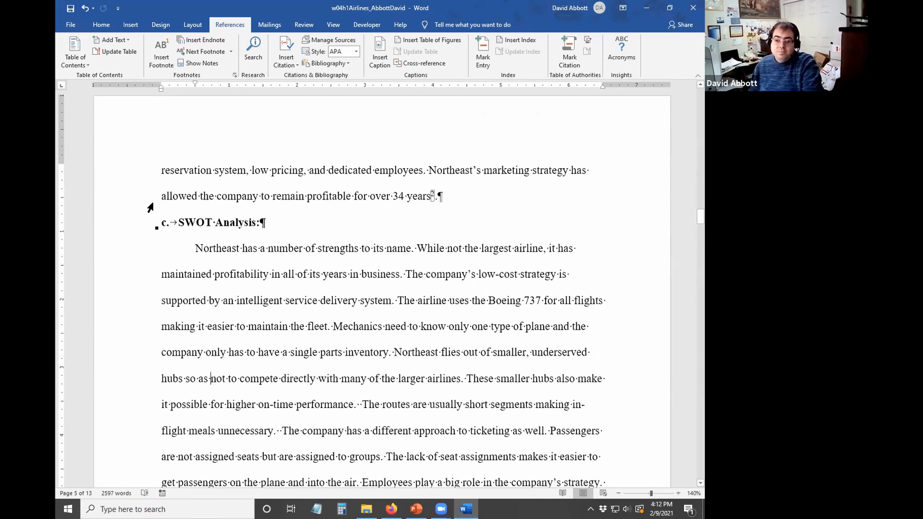
scroll(165, 244, down, 1)
scroll(159, 259, up, 5)
scroll(211, 254, up, 8)
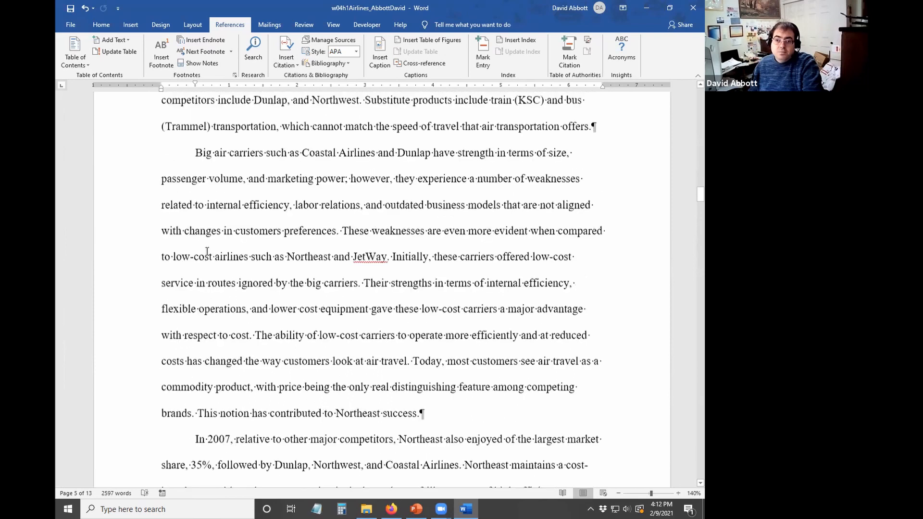
drag(194, 183, 255, 188)
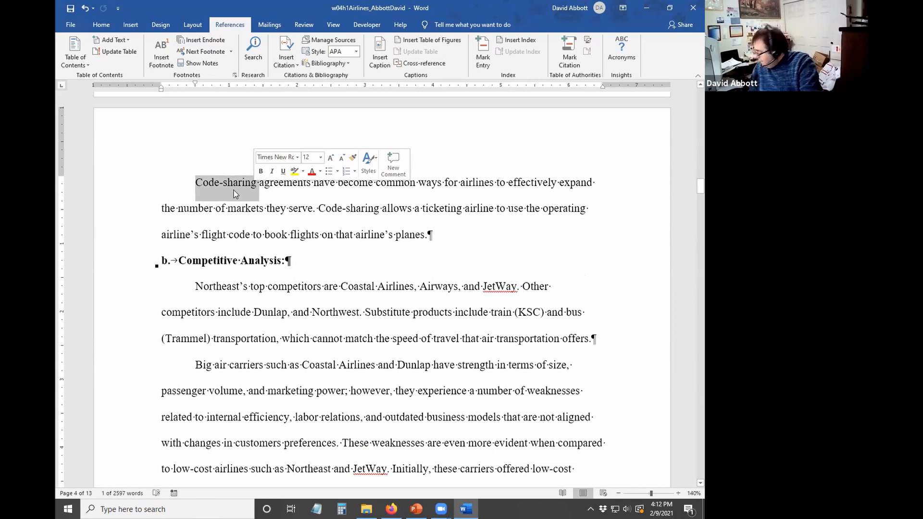
click(483, 61)
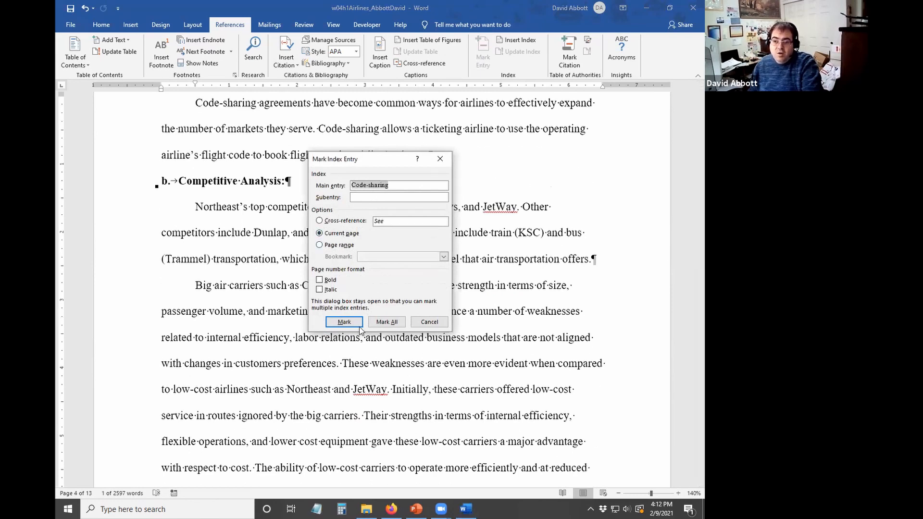
click(387, 322)
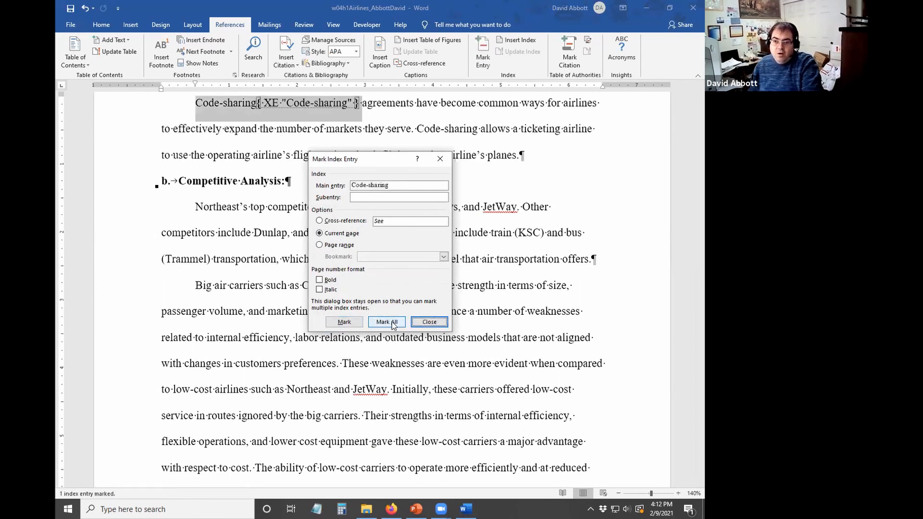
click(429, 325)
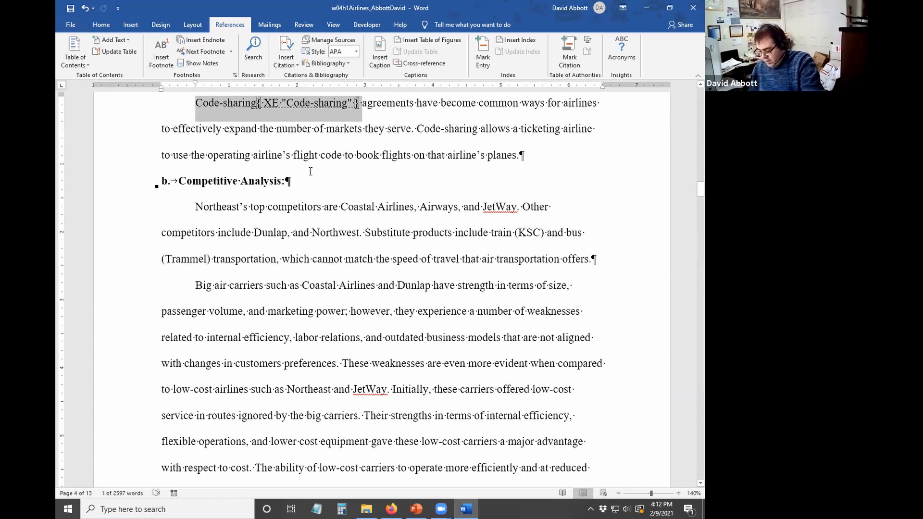
key(Delete)
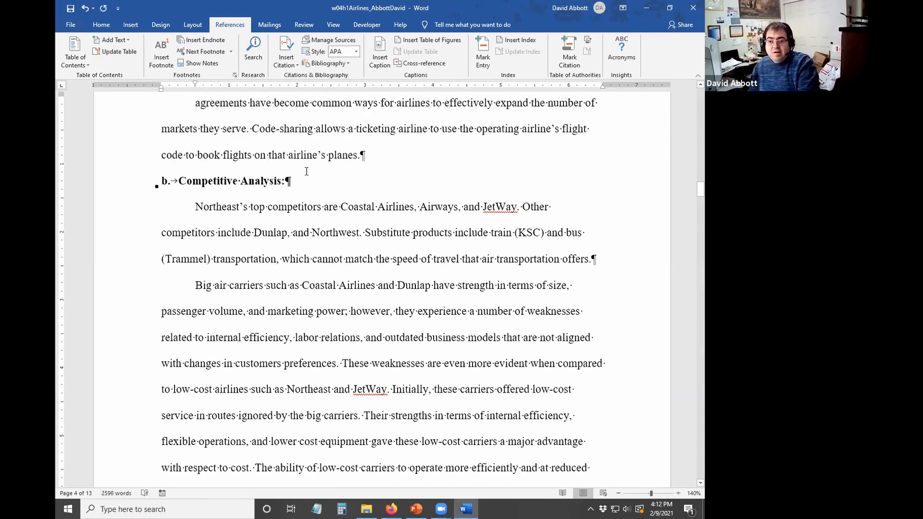
scroll(320, 227, up, 6)
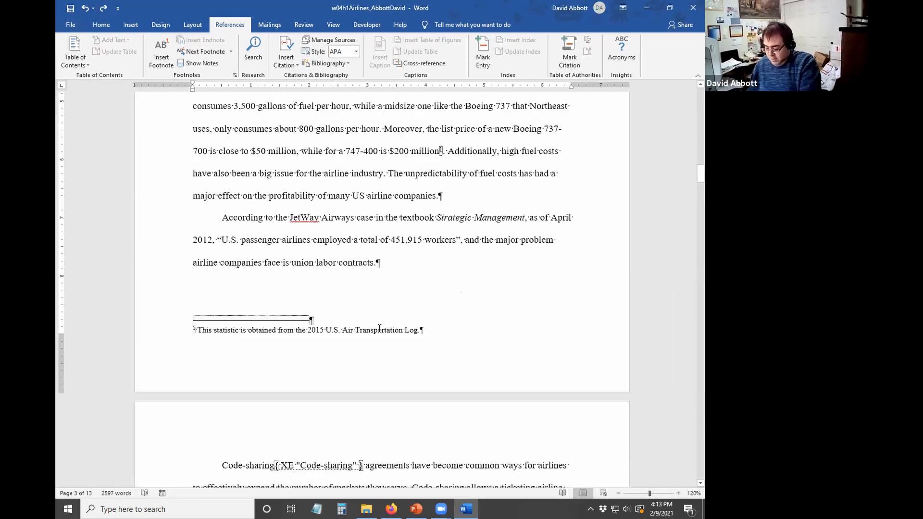
- Insert a two-column index on a new final page and save the report
key(ctrl+End)
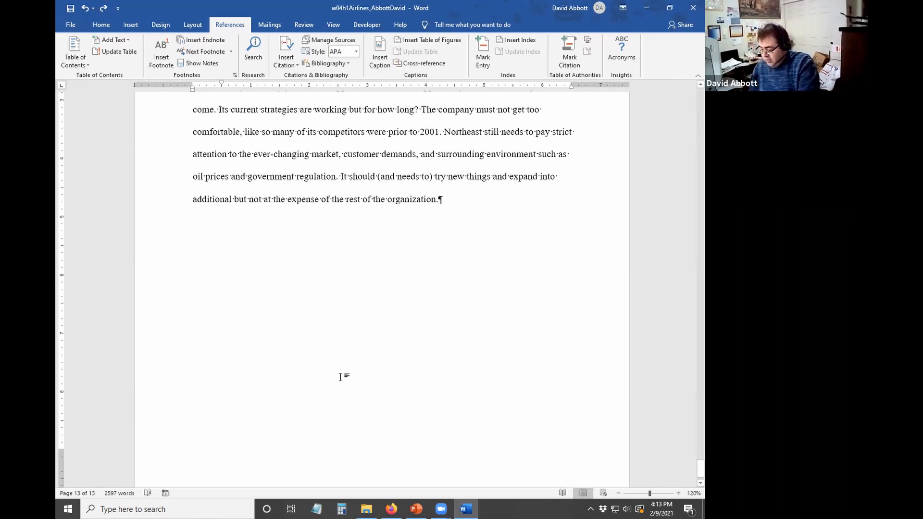
key(ctrl+Return)
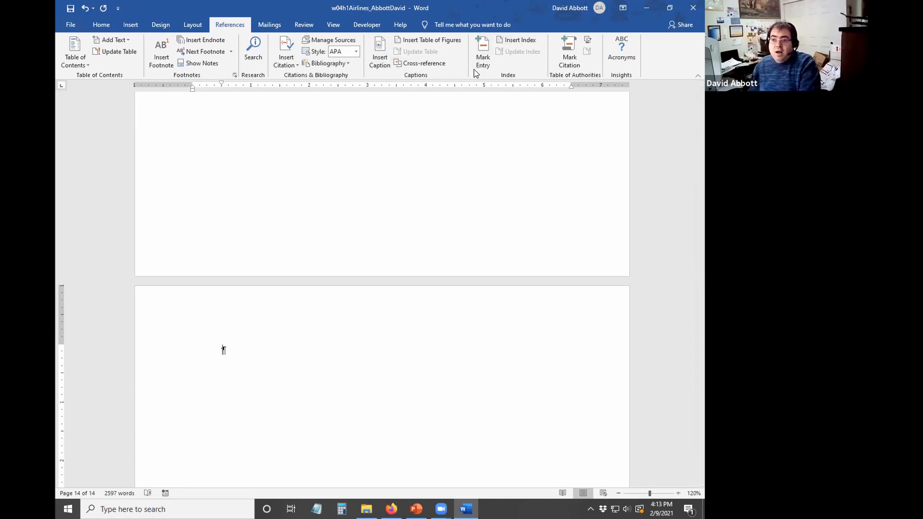
click(531, 40)
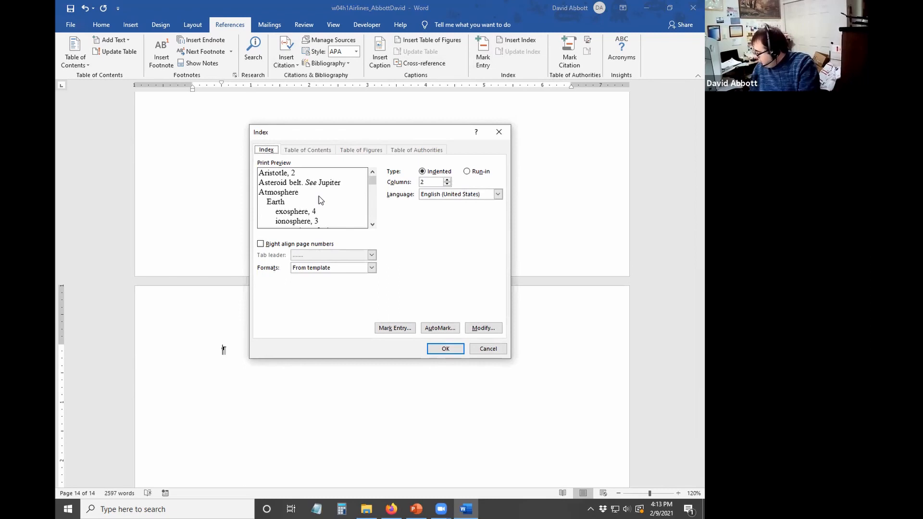
click(443, 349)
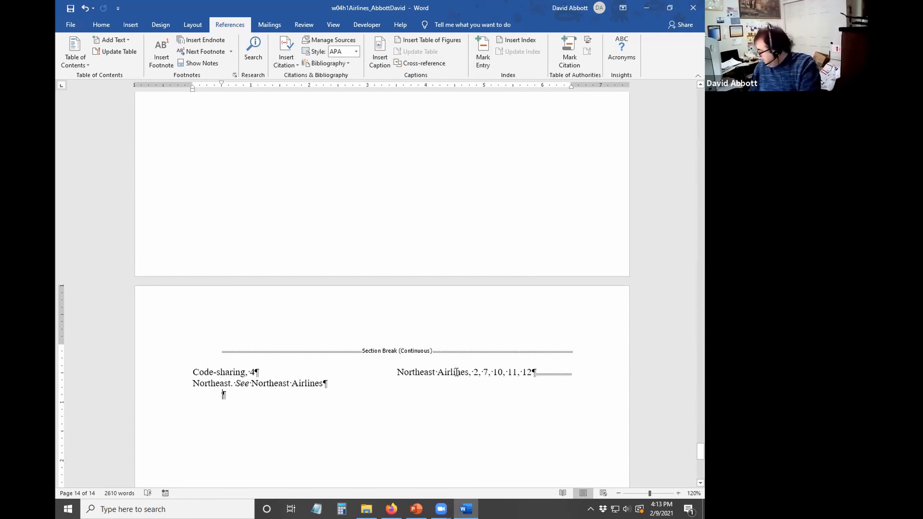
click(71, 8)
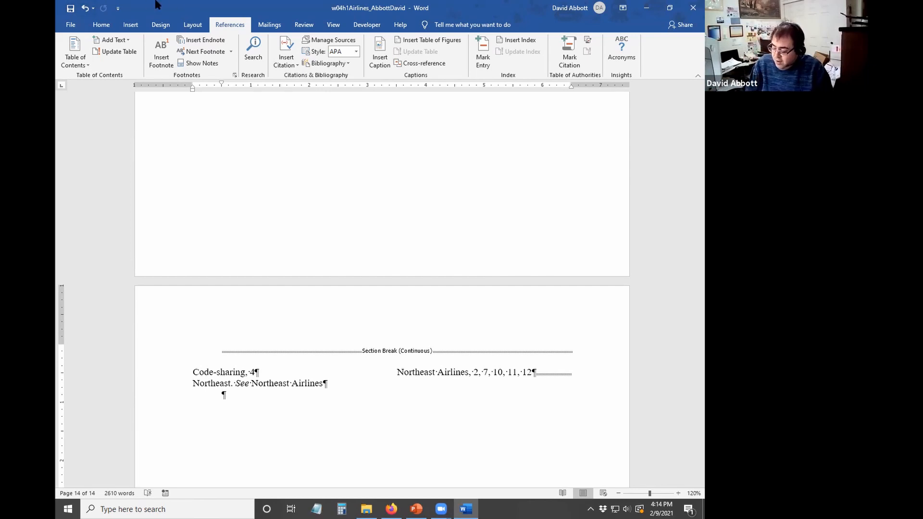
key(ctrl+Home)
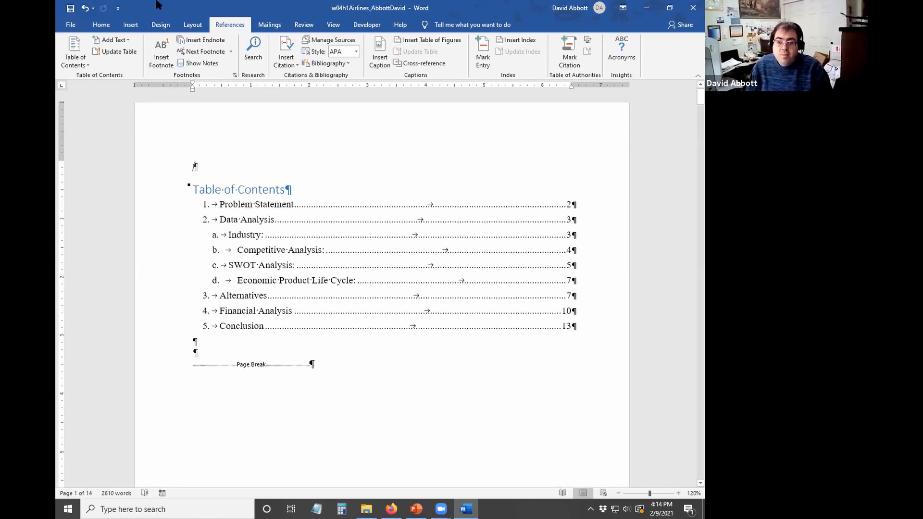
- Add a new blank first page before the table of contents with centred text
key(ctrl+Return)
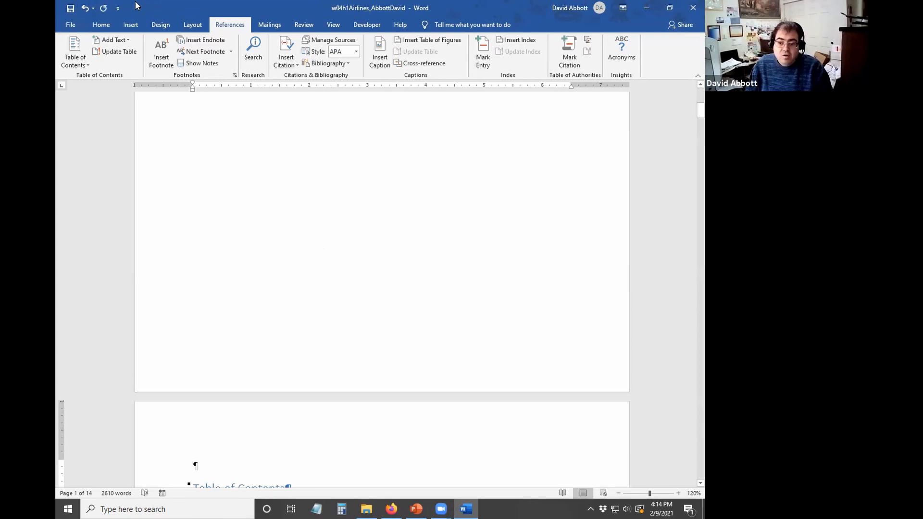
scroll(137, 4, down, 2)
scroll(139, 7, up, 6)
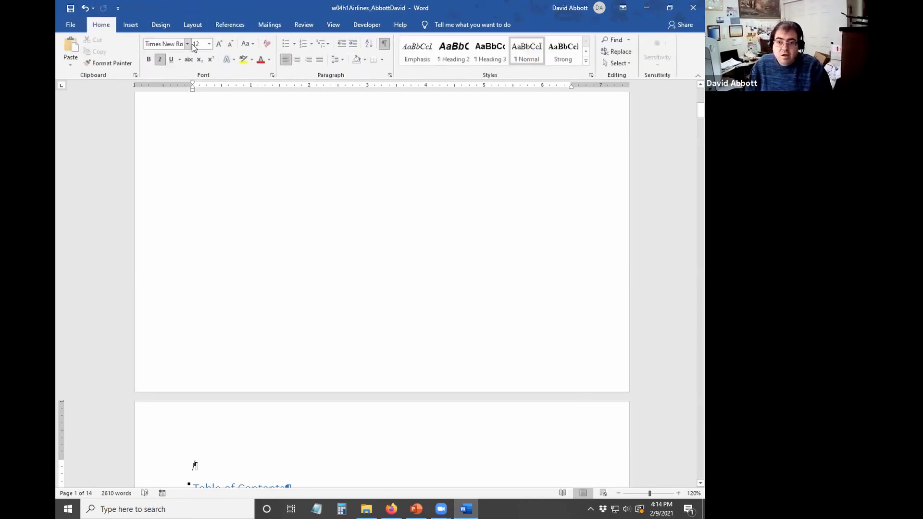
scroll(394, 179, up, 6)
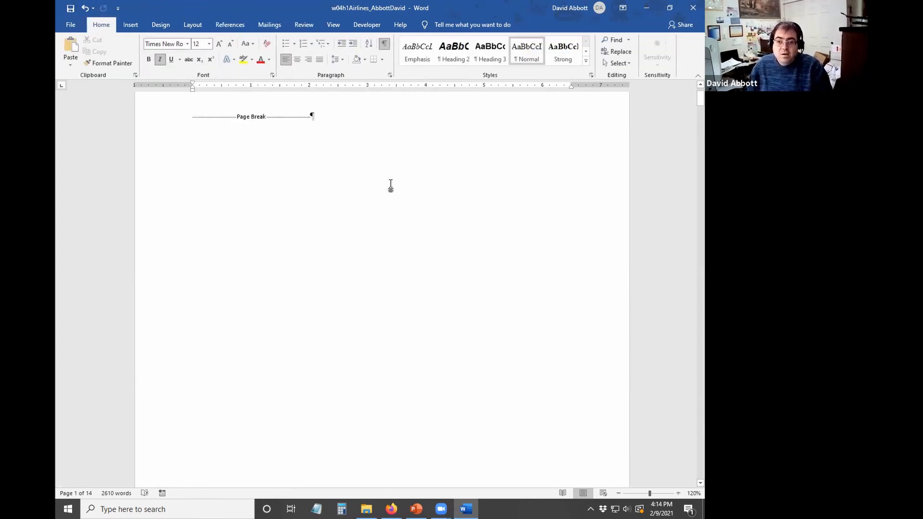
click(200, 163)
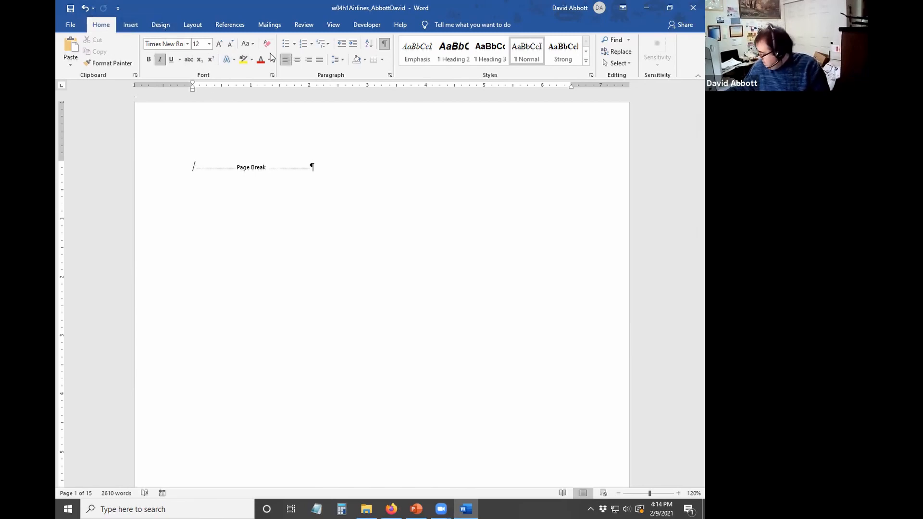
click(297, 59)
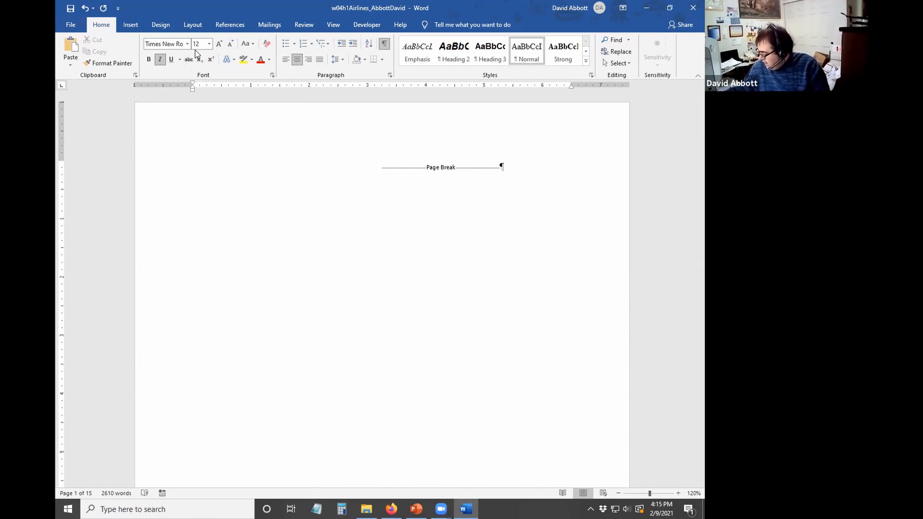
- Set the title page font to non-italic, 16 point, black
click(160, 60)
click(208, 44)
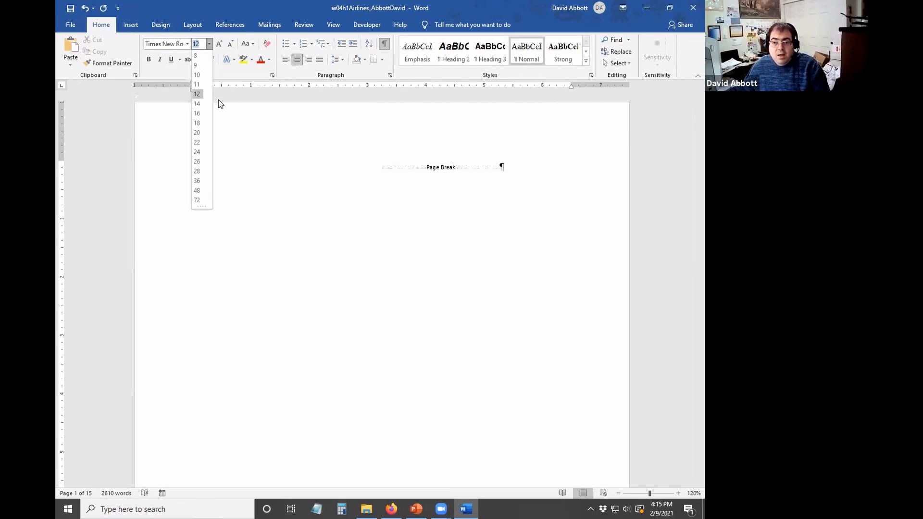
click(197, 114)
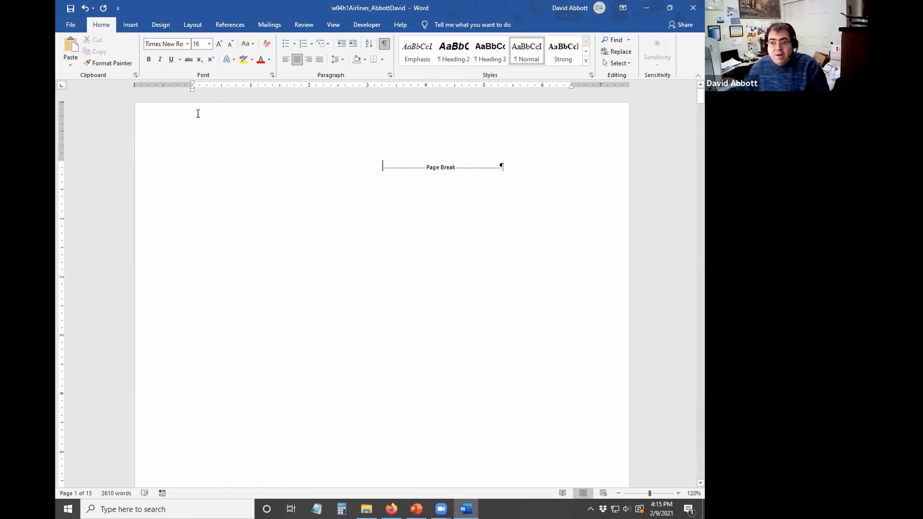
click(268, 59)
click(265, 72)
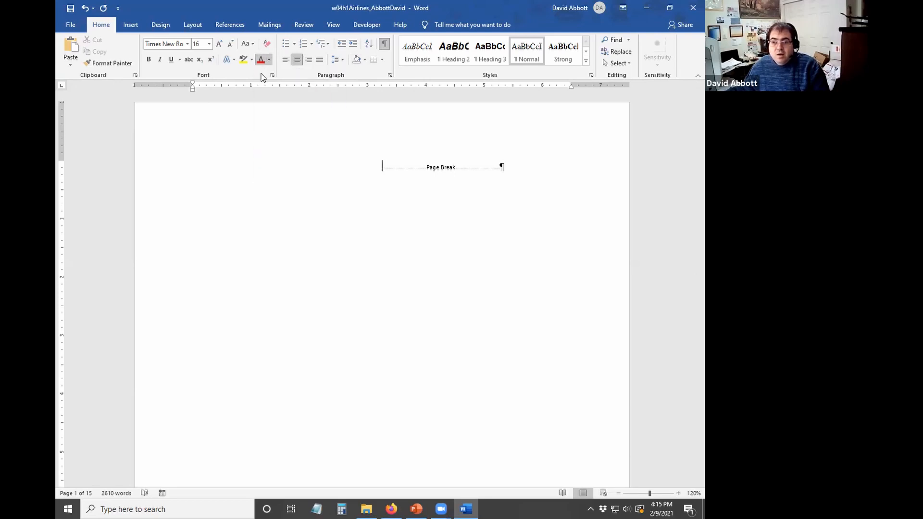
click(268, 59)
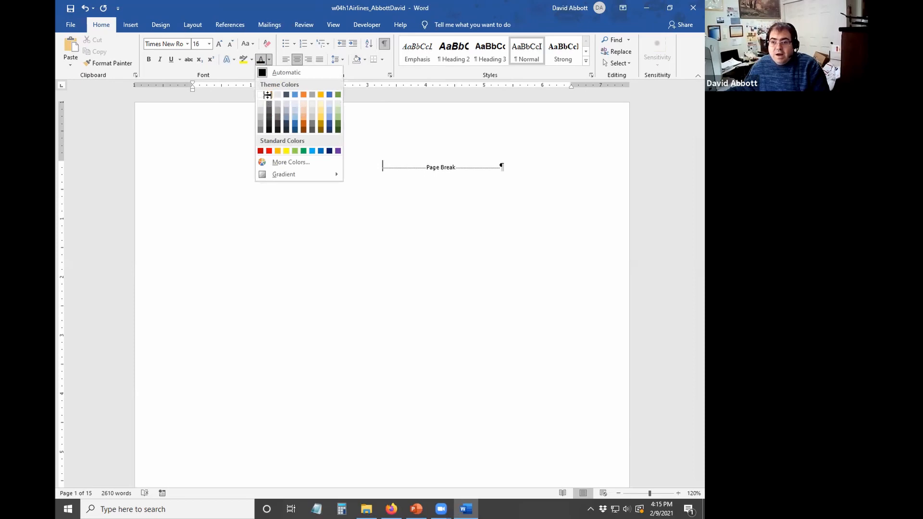
click(269, 96)
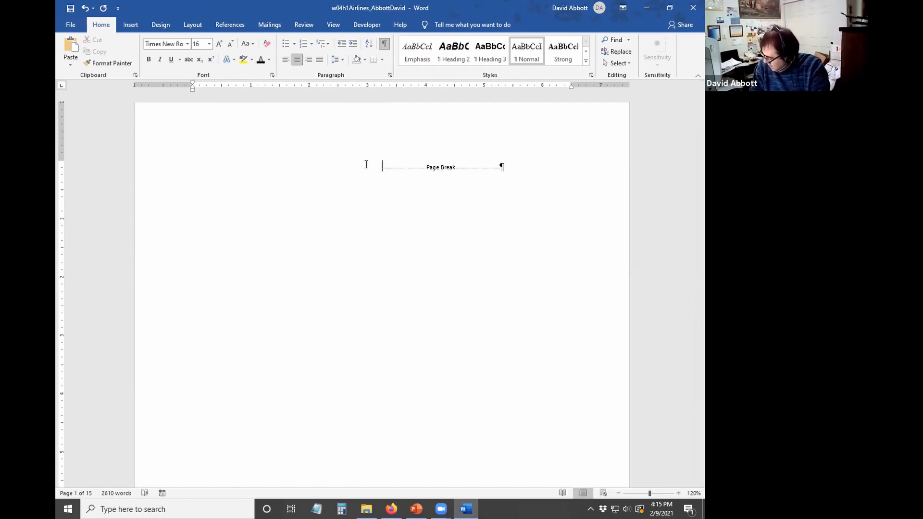
- Type the title 'CASE STUDY OF NORTHEAST AIRLINES' followed by blank lines
text(CAS)
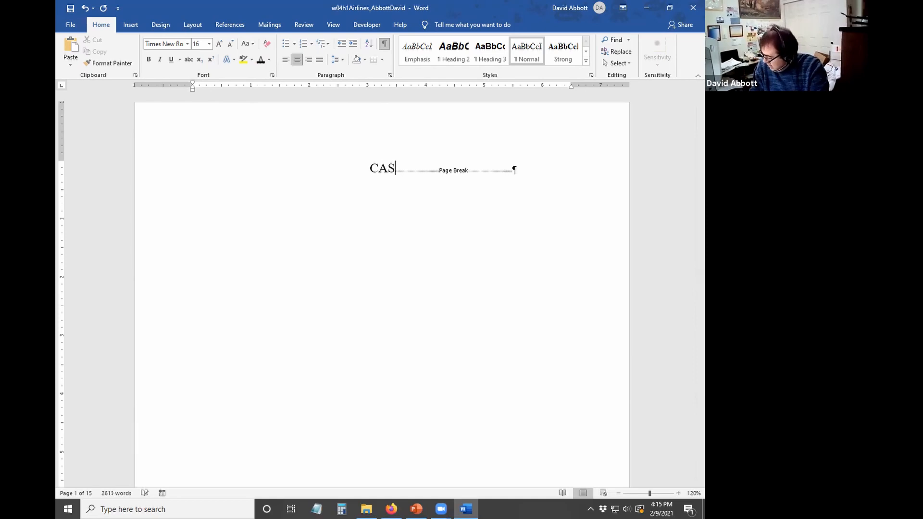
text(E STIDY)
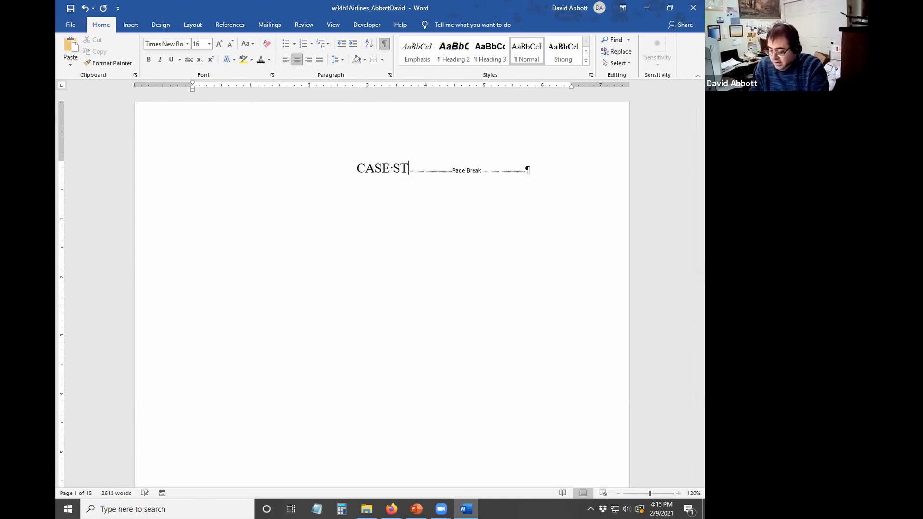
key(BackSpace)
key(BackSpace)
key(BackSpace)
text(UDY OF NORT)
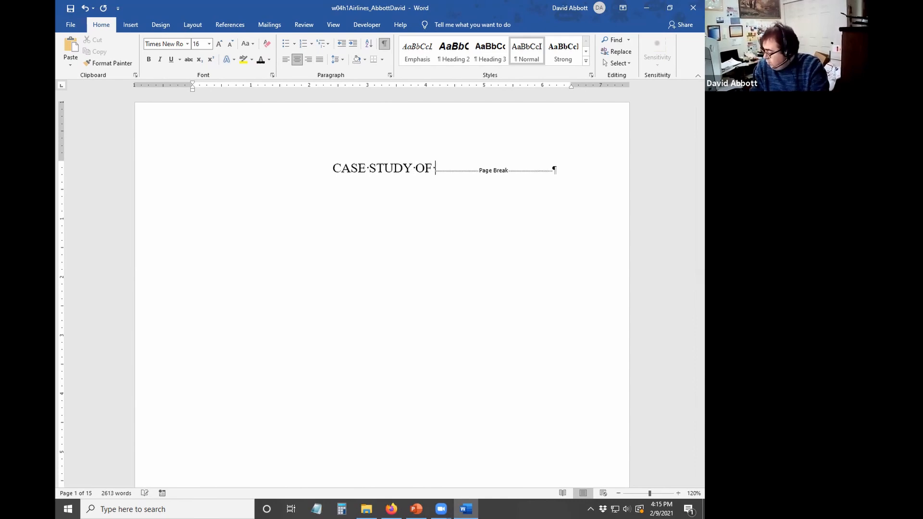
text(ST AIRLINES)
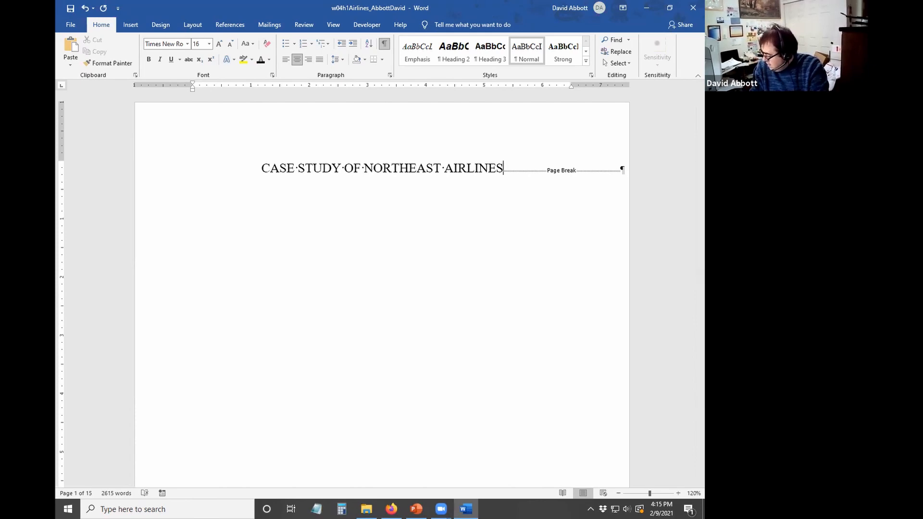
key(Return)
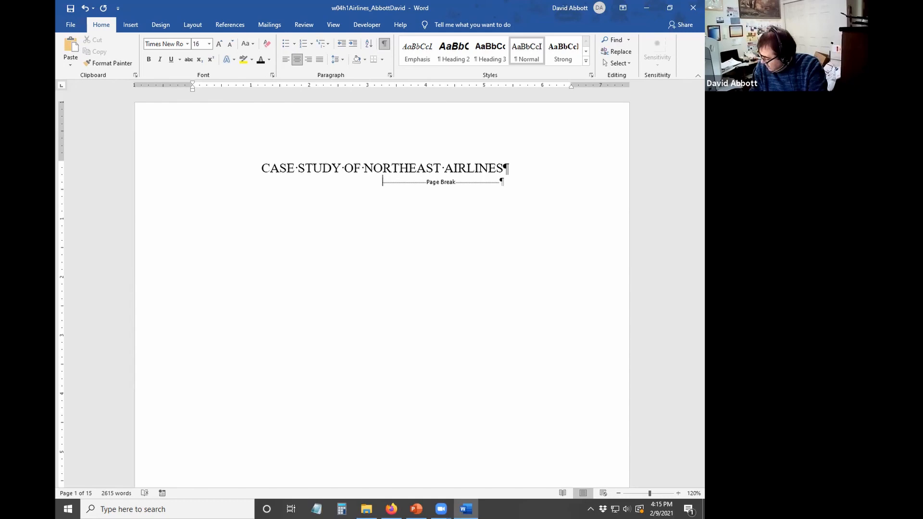
key(Return)
key(Return)
key(Return)
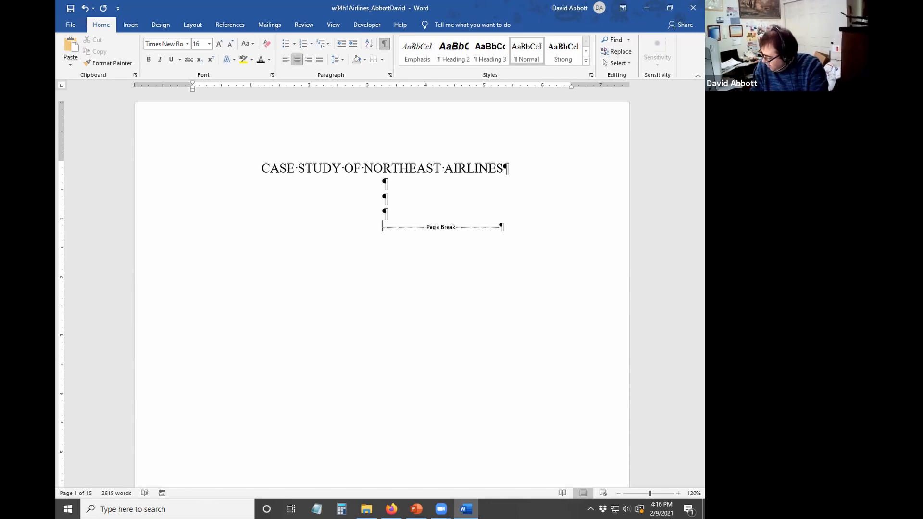
- Add the student's name, BUS 240, the instructor's name and the February date
text(David)
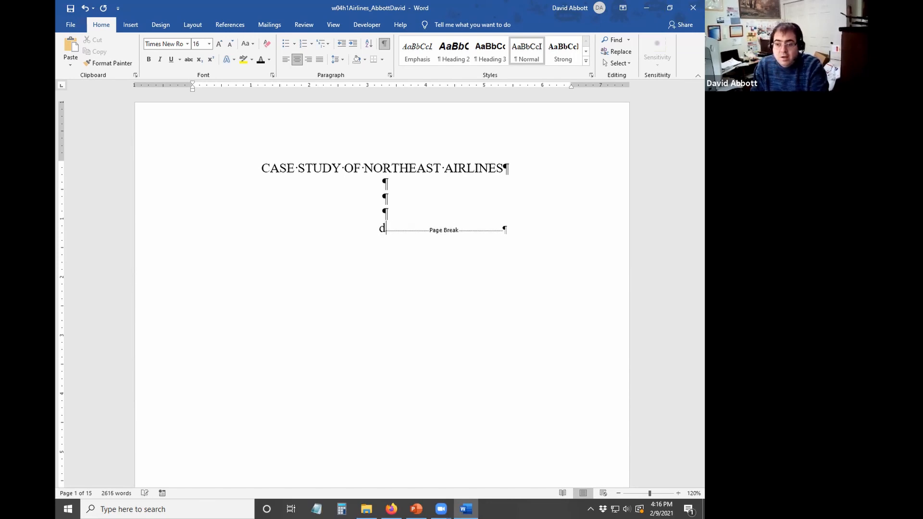
text( Abbott)
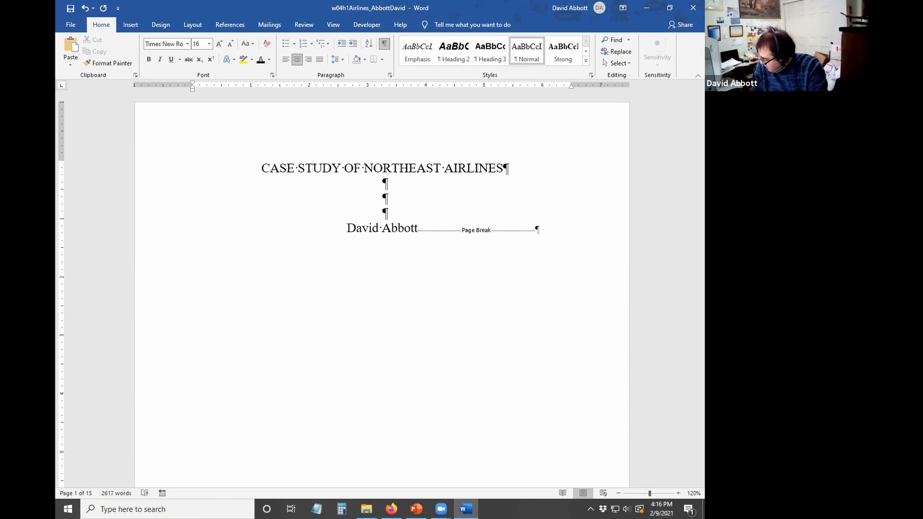
key(Return)
key(Return)
key(Return)
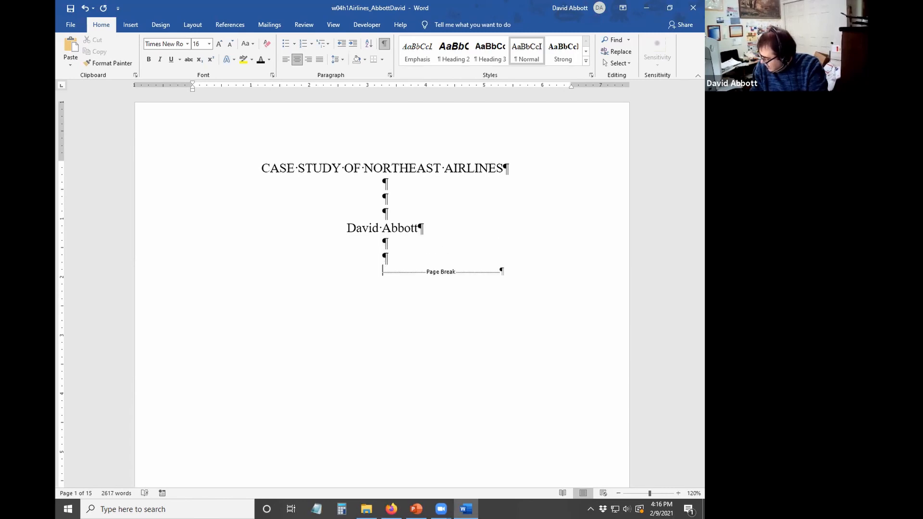
text(BUS )
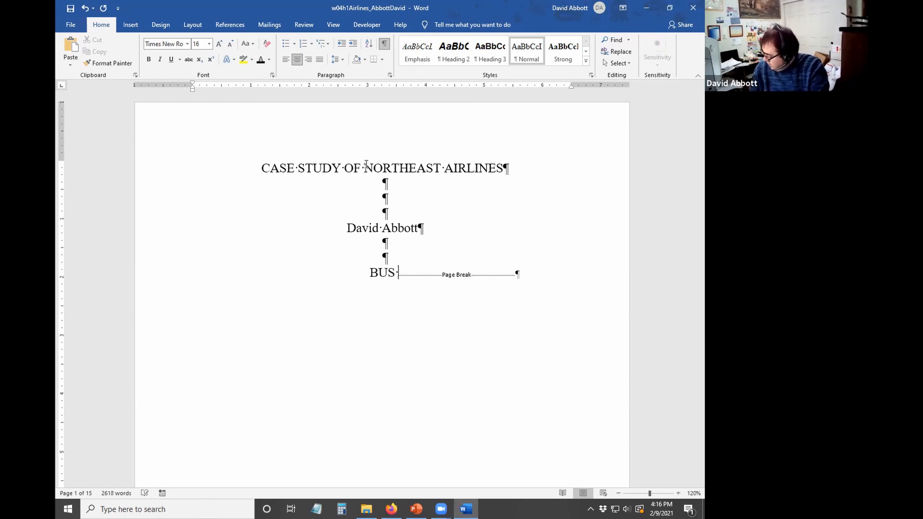
text(240)
key(Return)
key(Return)
key(Return)
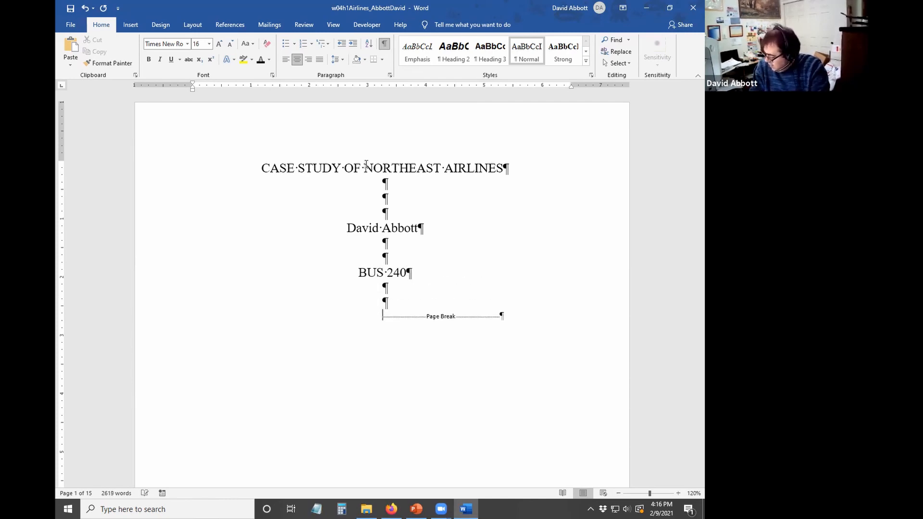
text(Dr. )
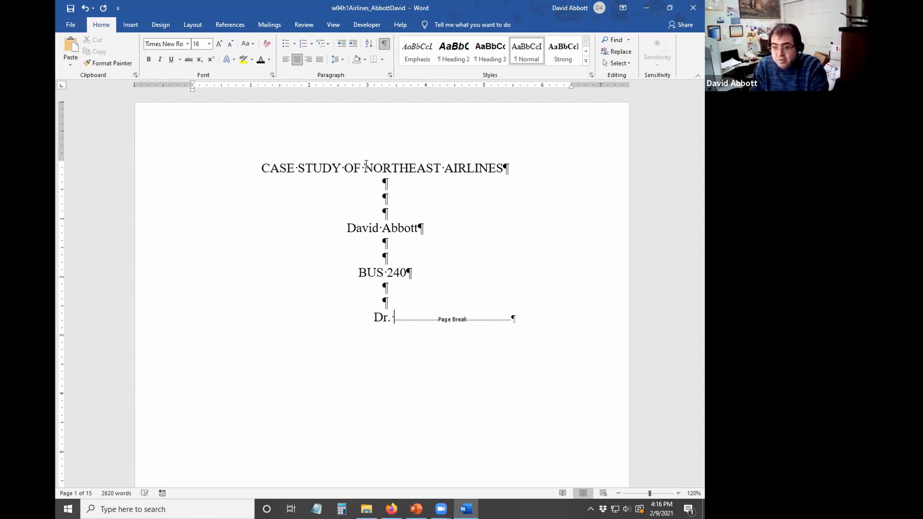
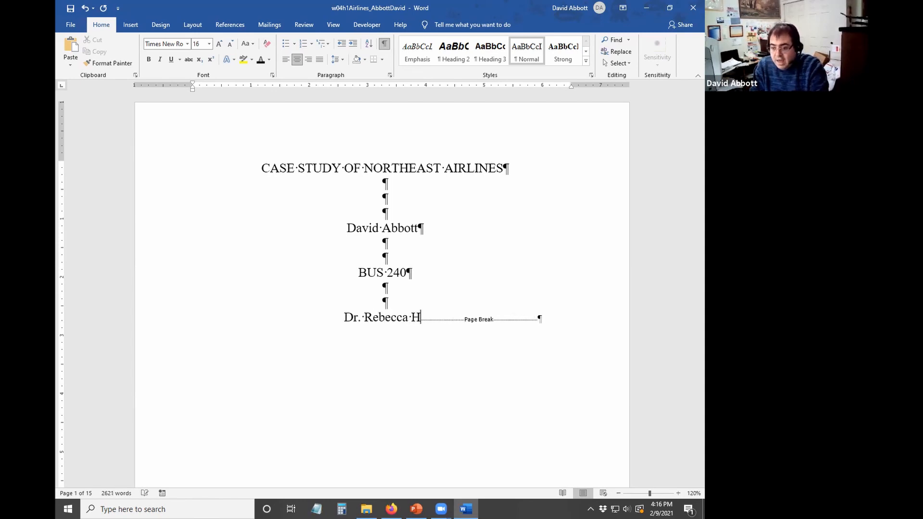
key(Return)
key(Return)
key(Return)
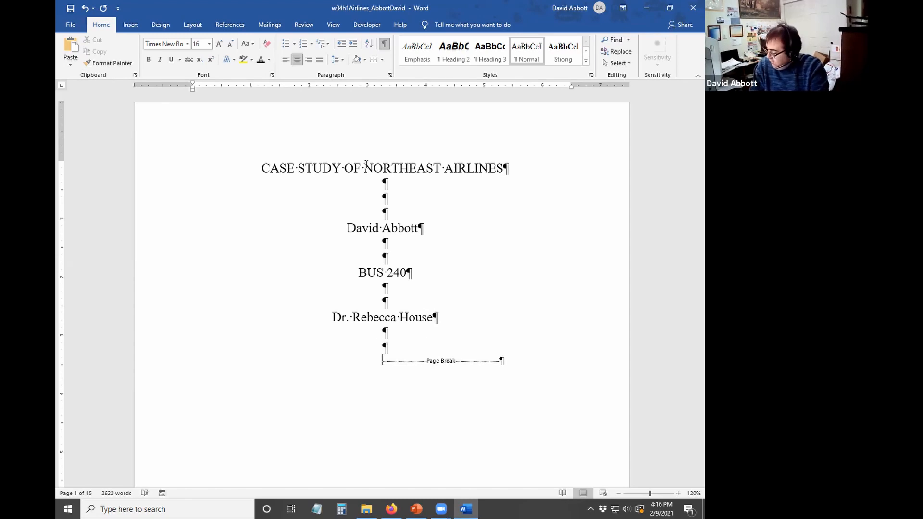
text(Febr)
key(Return)
key(Return)
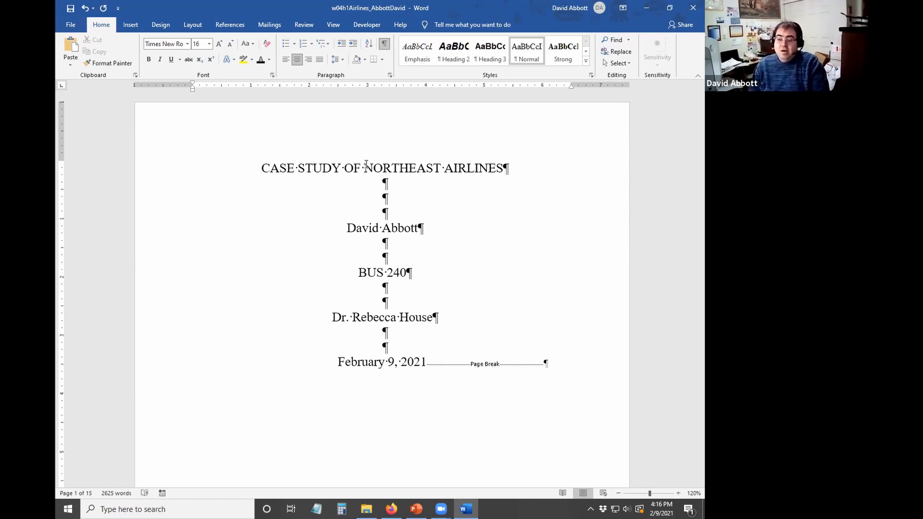
- Remove an extra blank line from the title page
key(Up)
key(Up)
key(Up)
key(Up)
key(Up)
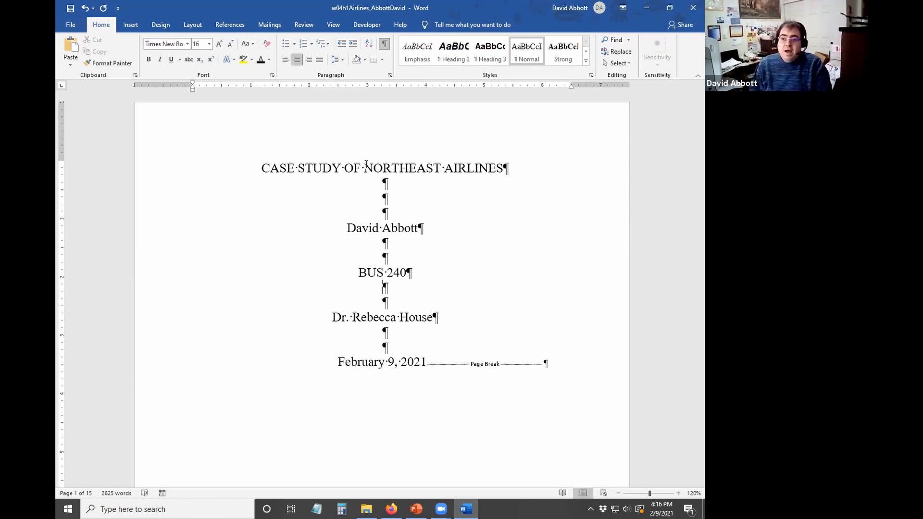
key(ctrl+l)
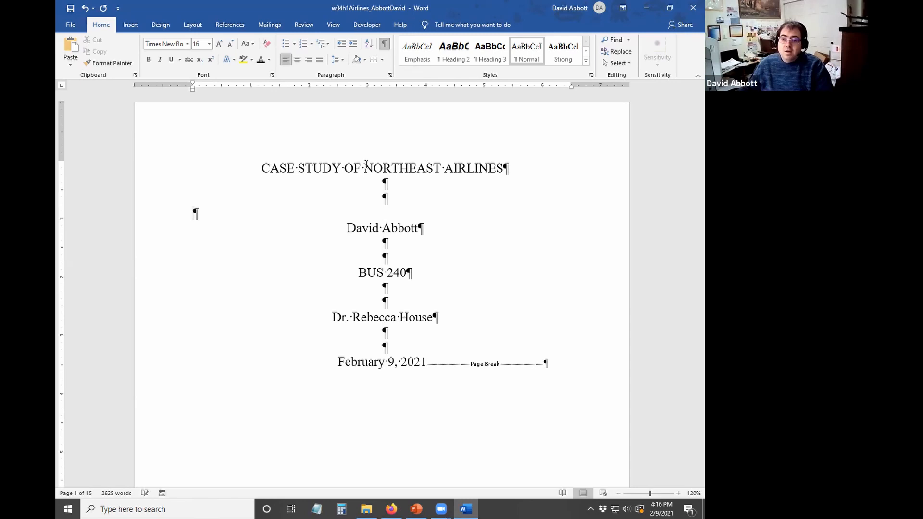
key(BackSpace)
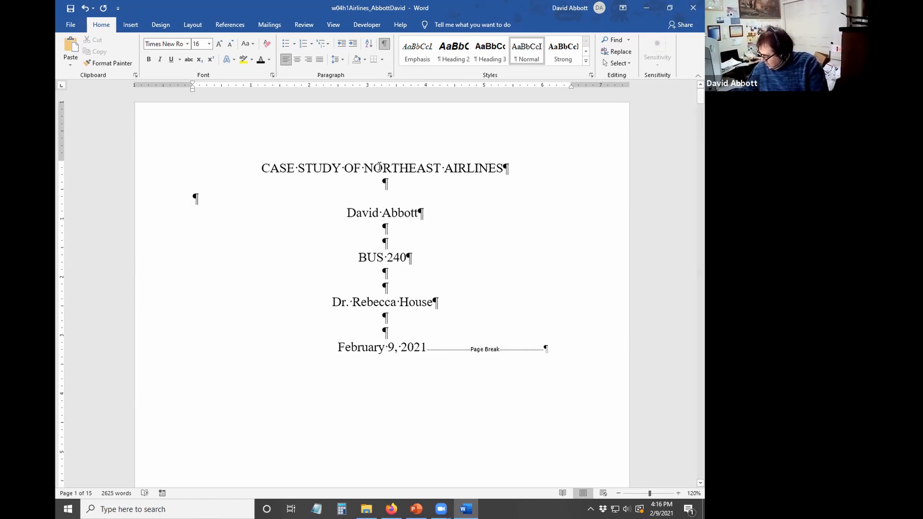
scroll(381, 168, down, 2)
scroll(383, 179, up, 1)
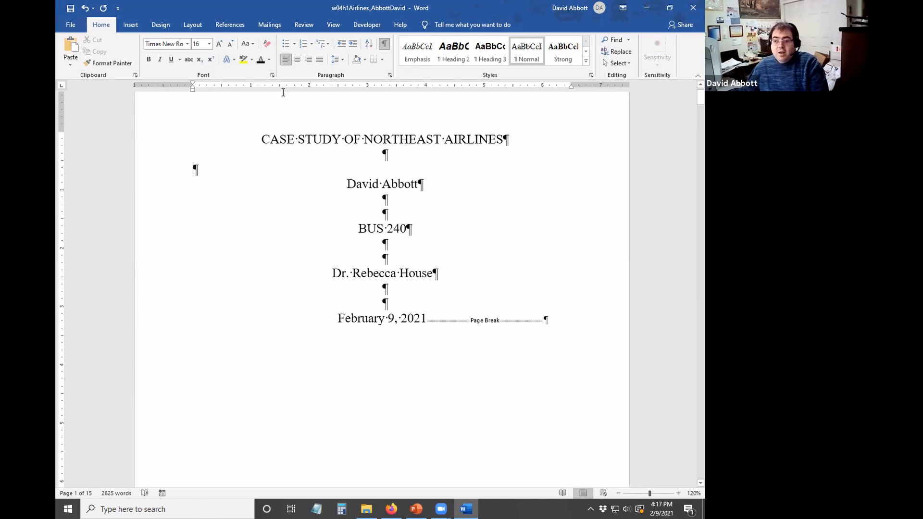
- In Page Setup's Layout tab, choose Center vertical alignment for the title page
click(185, 28)
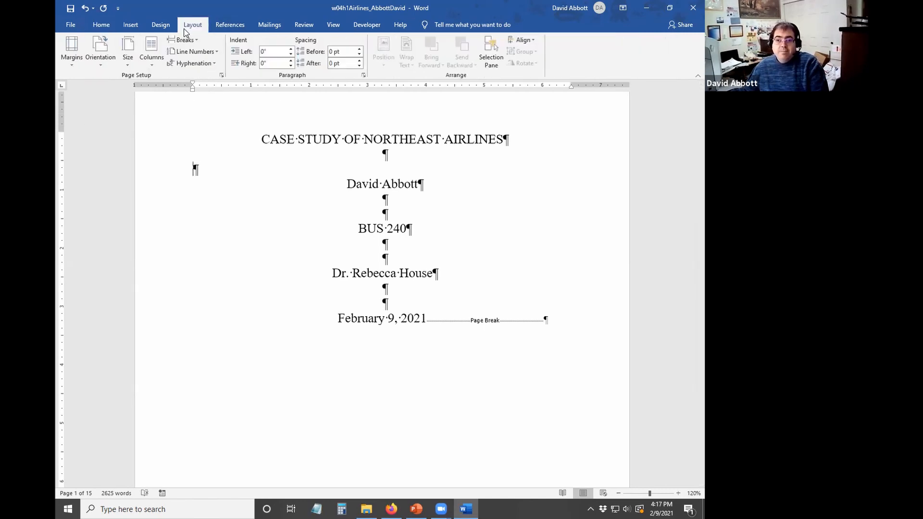
click(220, 76)
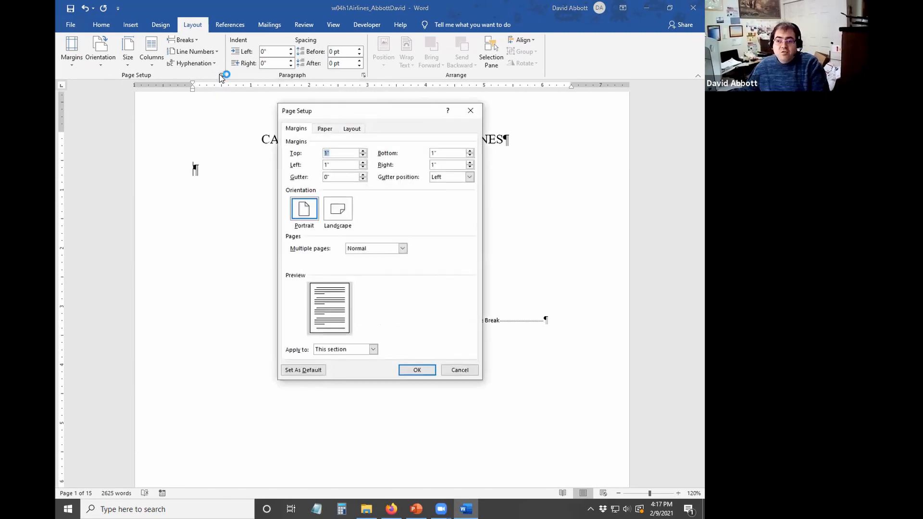
click(361, 131)
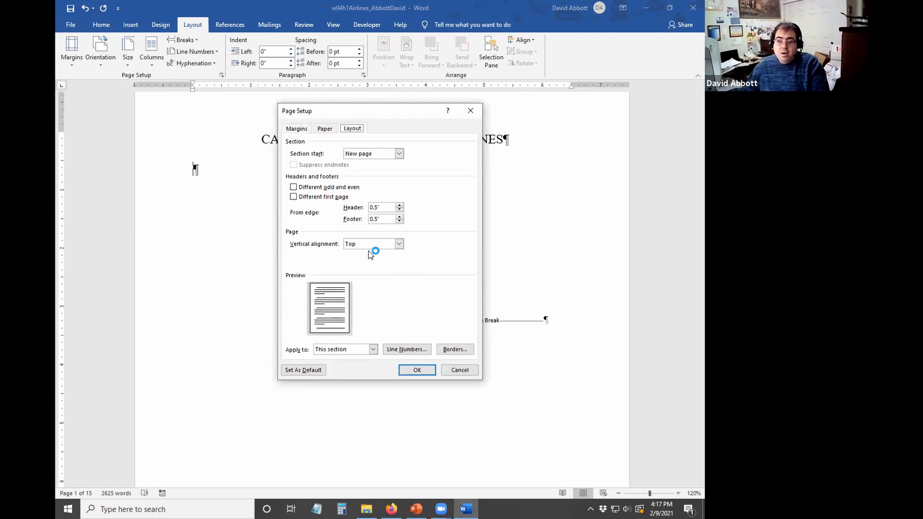
click(353, 351)
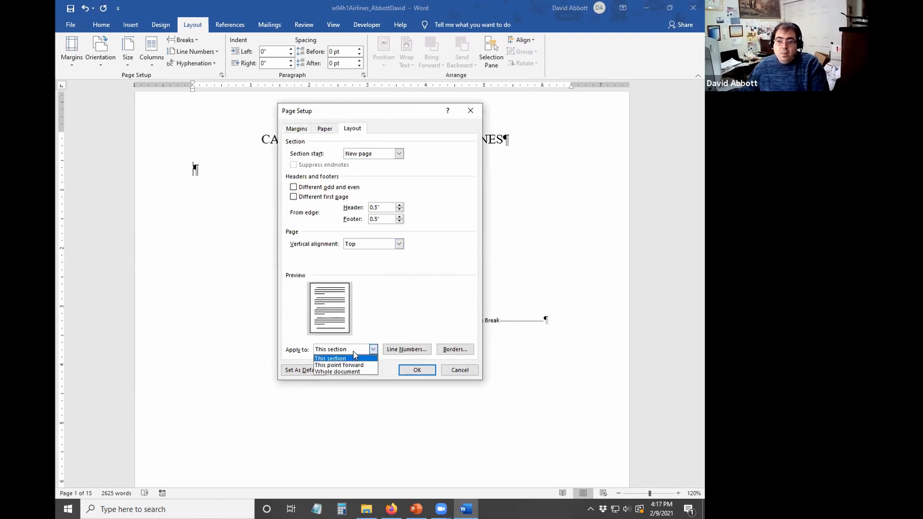
click(353, 352)
click(352, 247)
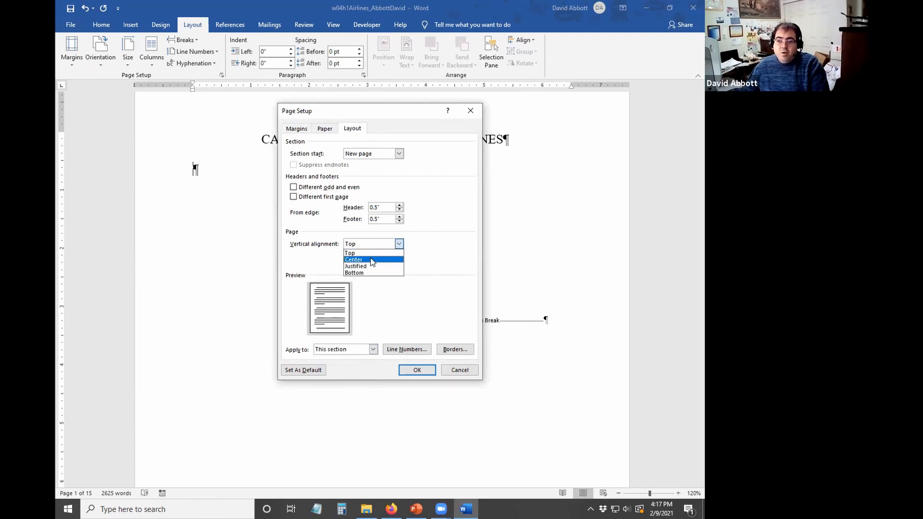
click(356, 257)
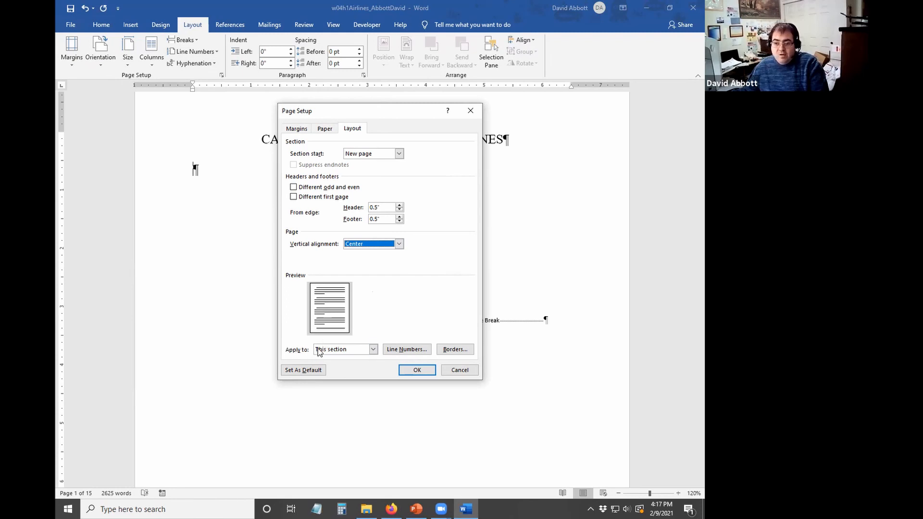
click(417, 369)
scroll(339, 258, down, 15)
scroll(304, 226, down, 15)
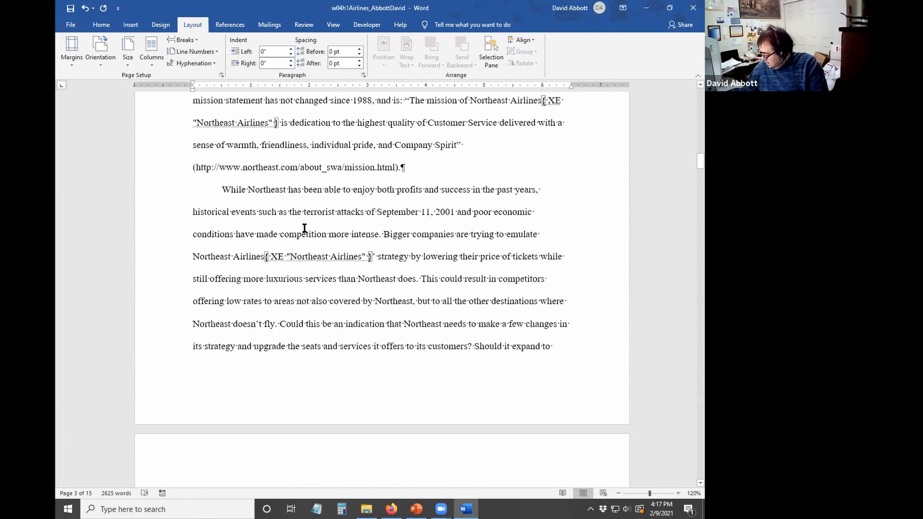
scroll(304, 226, up, 5)
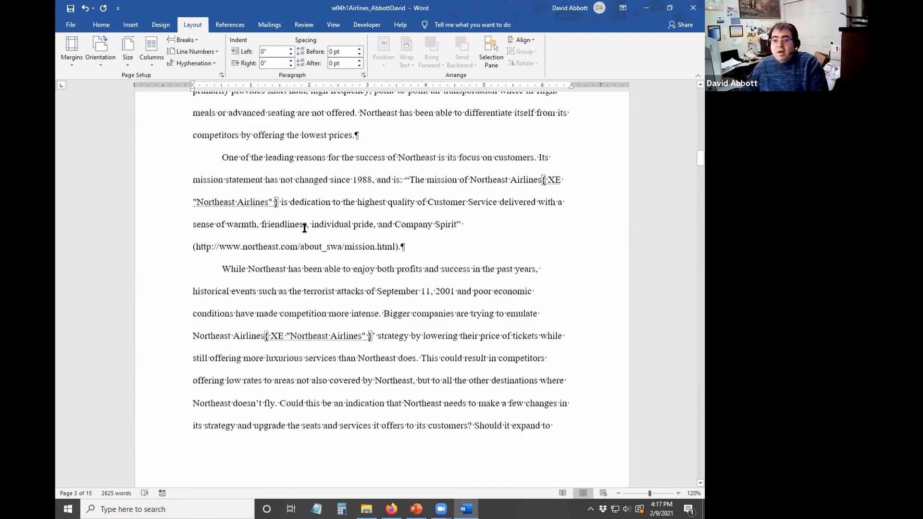
scroll(303, 226, down, 5)
scroll(303, 225, down, 10)
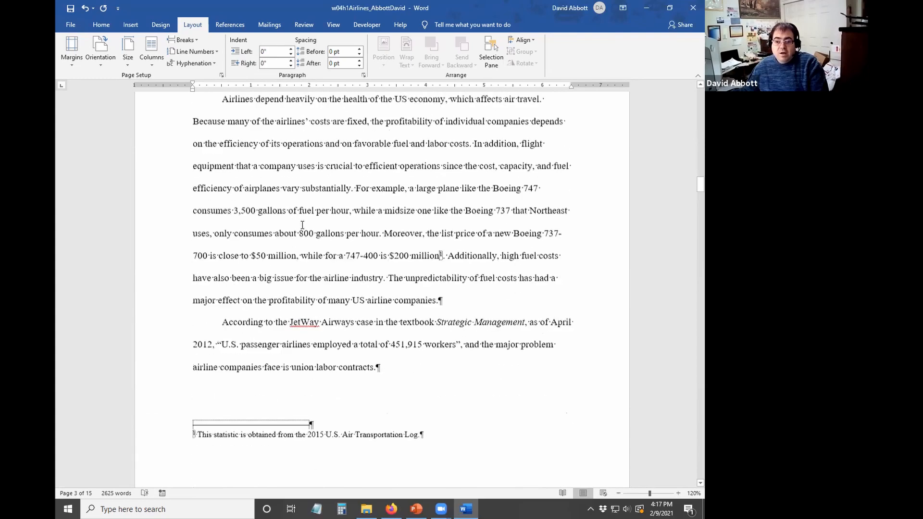
scroll(302, 225, down, 8)
scroll(302, 223, up, 14)
scroll(300, 226, up, 20)
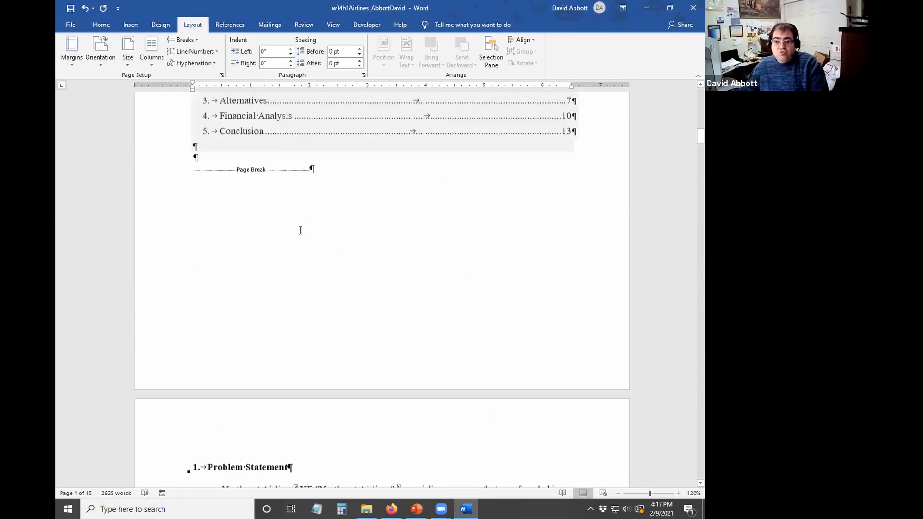
scroll(295, 242, down, 4)
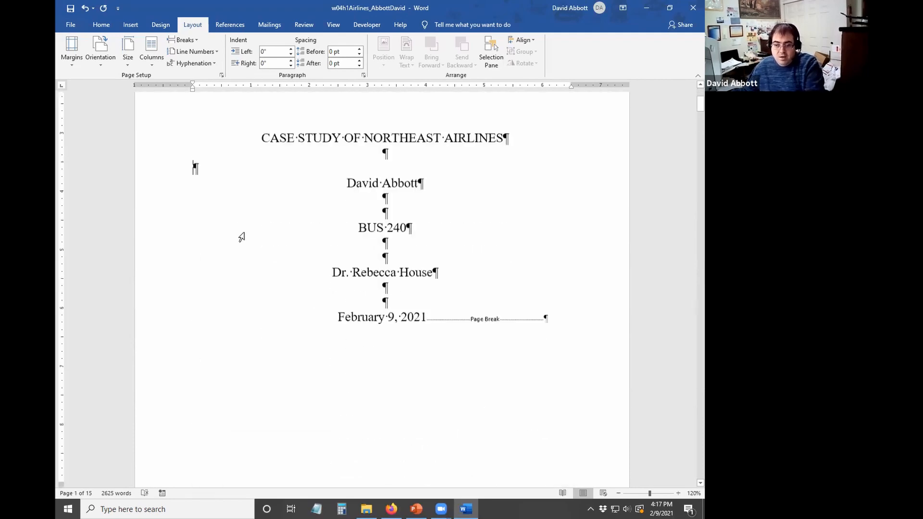
click(85, 8)
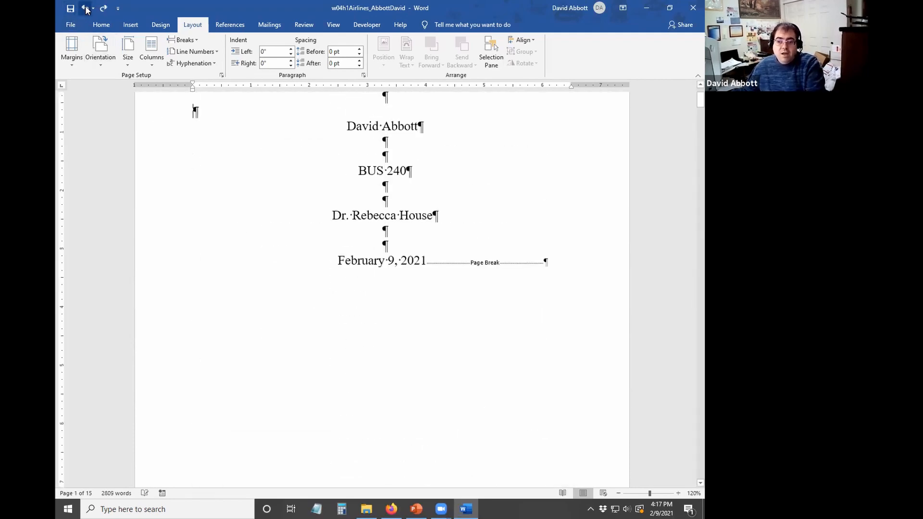
scroll(177, 258, up, 2)
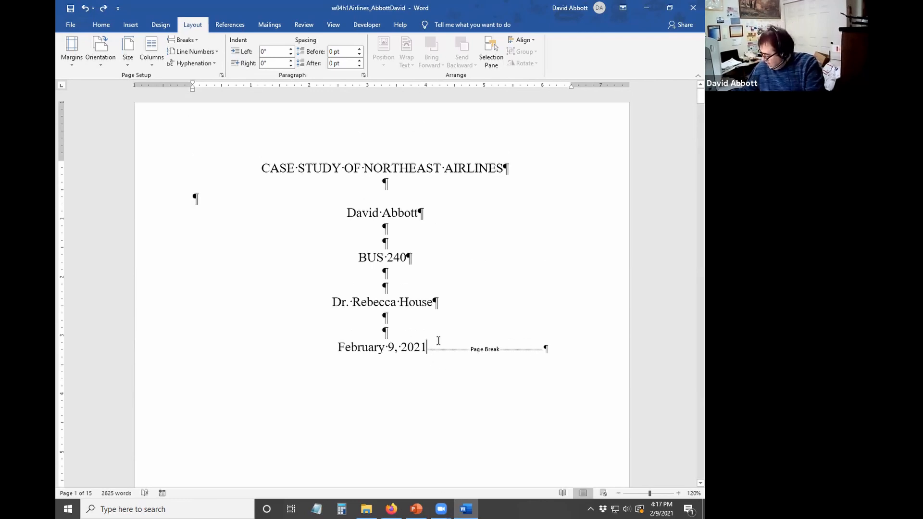
- Replace the page break after February 9, 2021 with a Next Page section break
drag(441, 341, 565, 350)
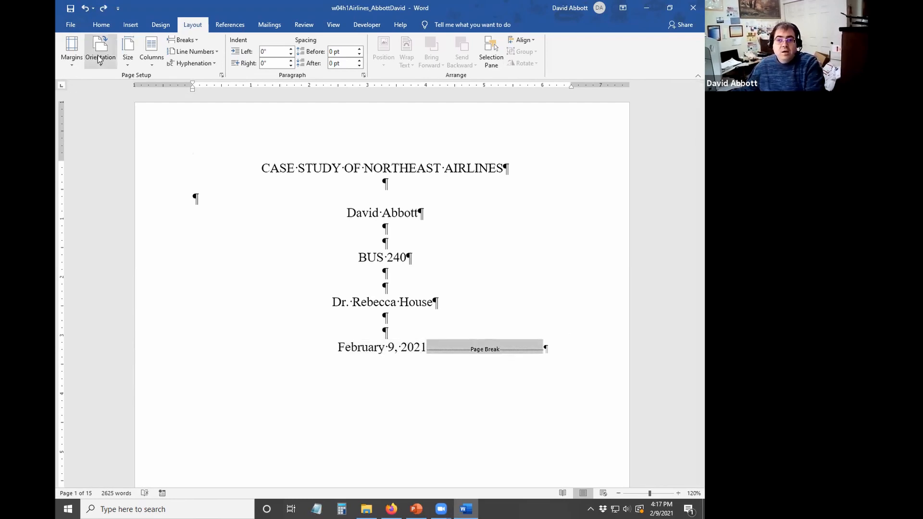
click(182, 40)
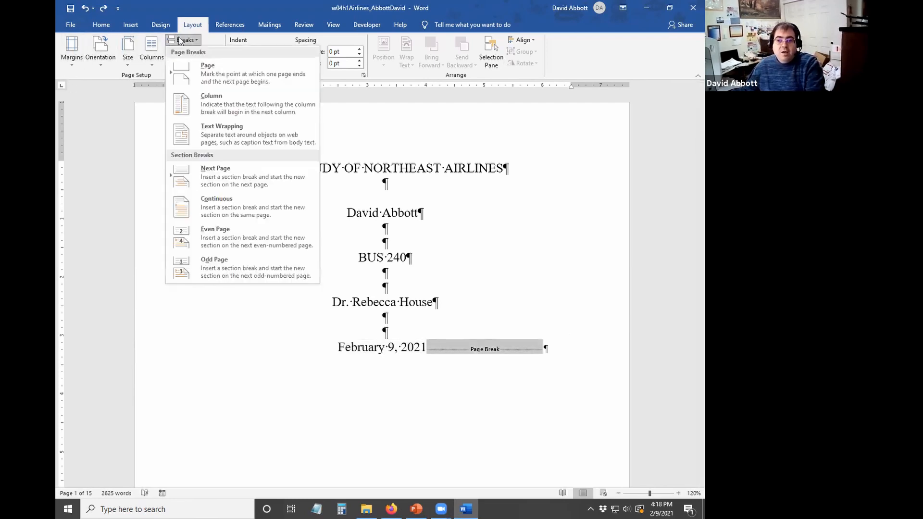
click(231, 180)
scroll(279, 274, up, 6)
scroll(254, 225, down, 3)
scroll(253, 225, down, 8)
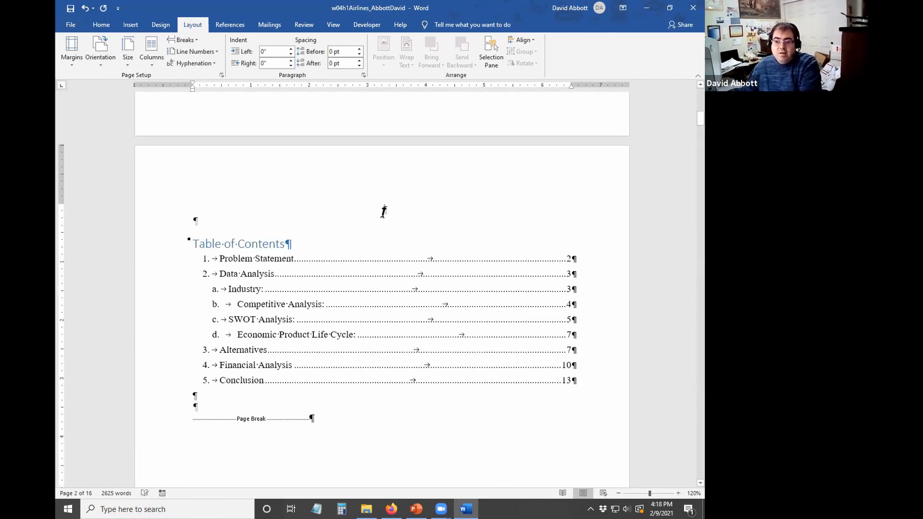
scroll(231, 255, up, 10)
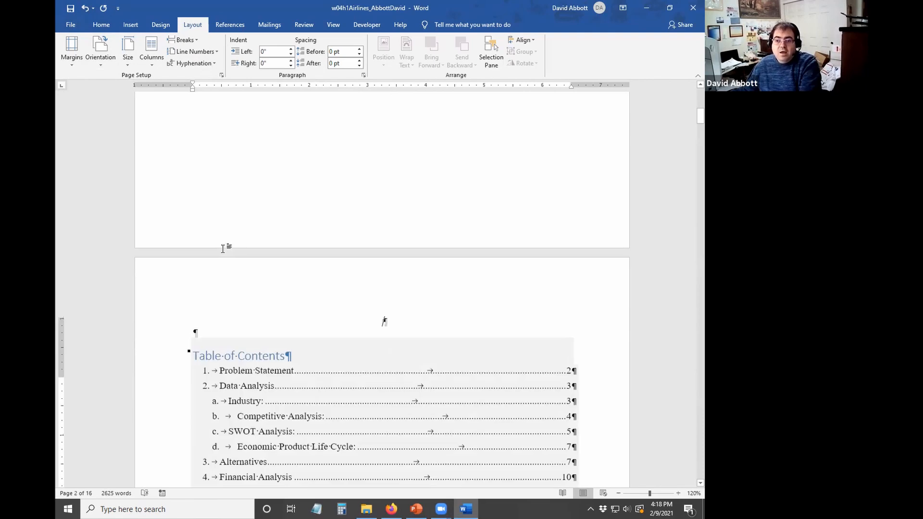
scroll(286, 240, up, 2)
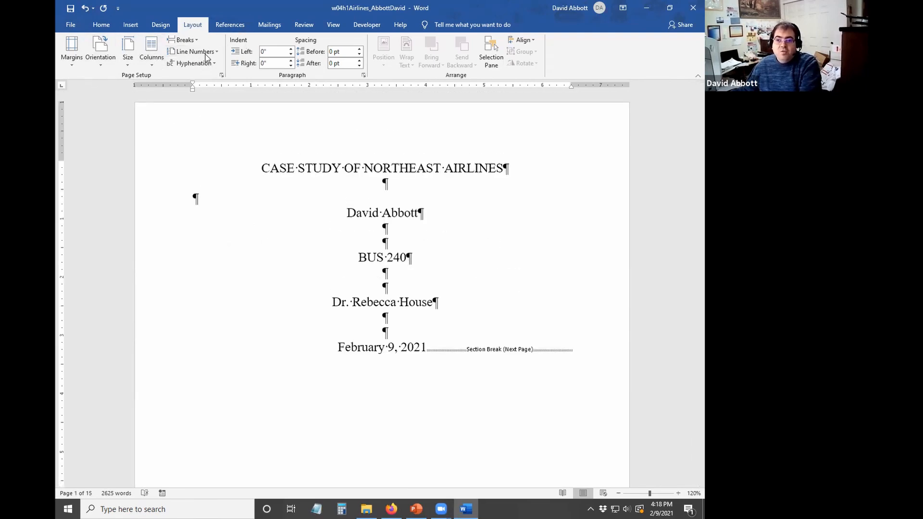
- Set the title section's vertical alignment to Center in Page Setup
click(221, 76)
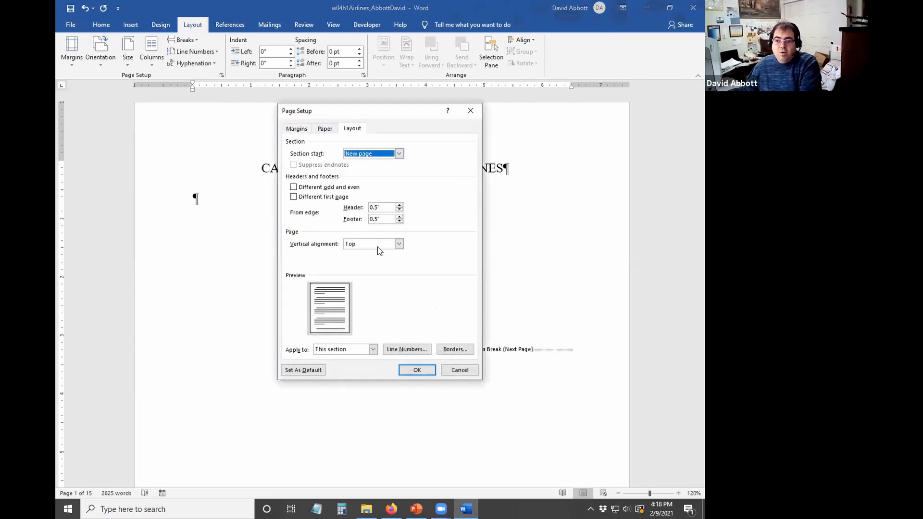
click(377, 245)
click(376, 260)
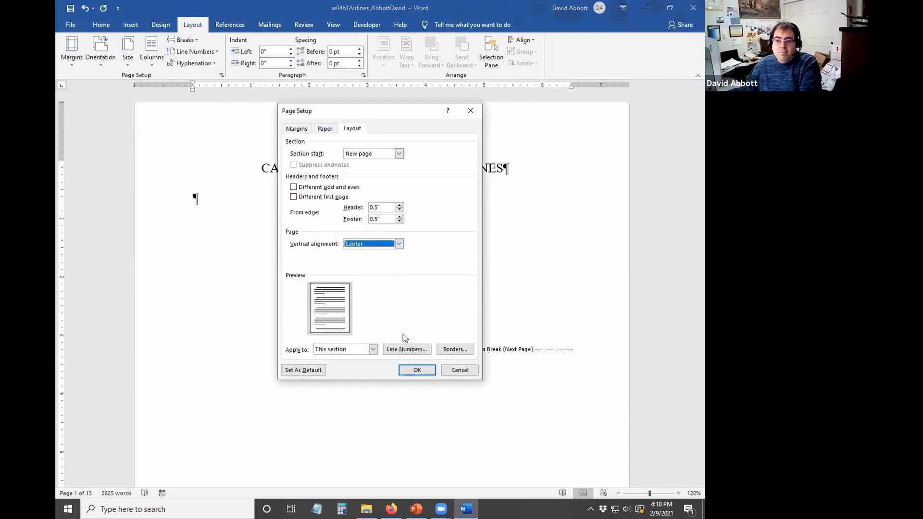
click(419, 371)
scroll(222, 274, down, 7)
scroll(223, 274, up, 7)
scroll(303, 252, down, 10)
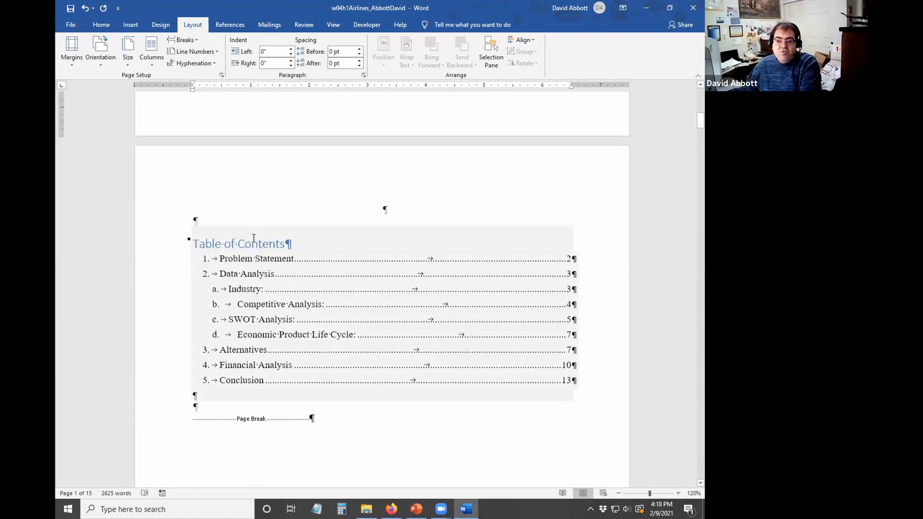
- Save the case study and close the document
click(376, 441)
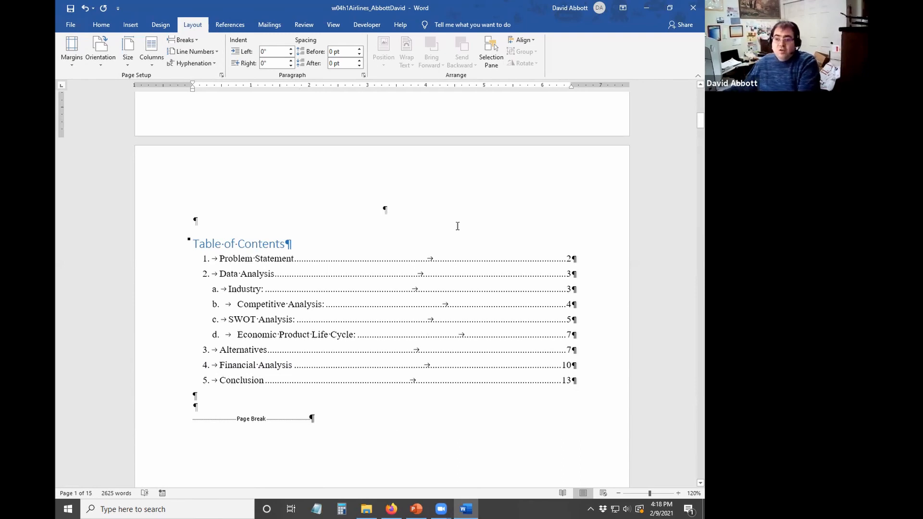
scroll(394, 182, up, 15)
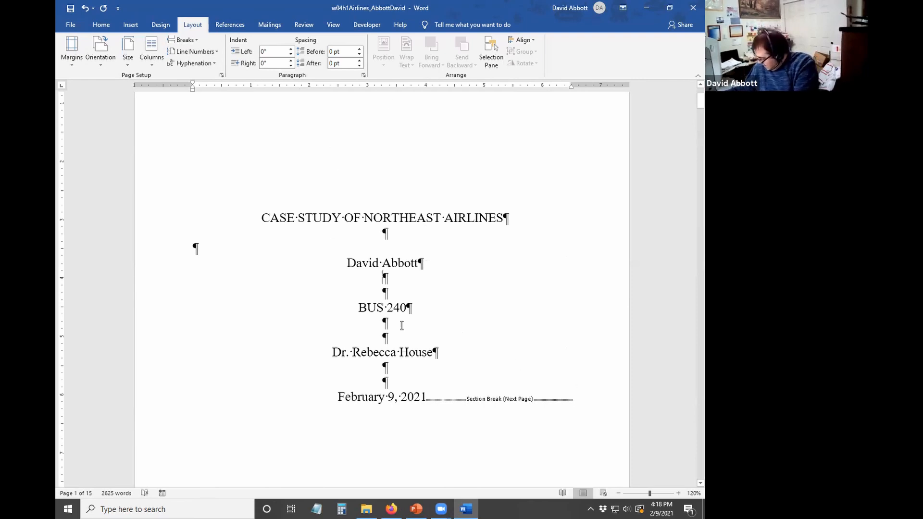
scroll(404, 322, down, 12)
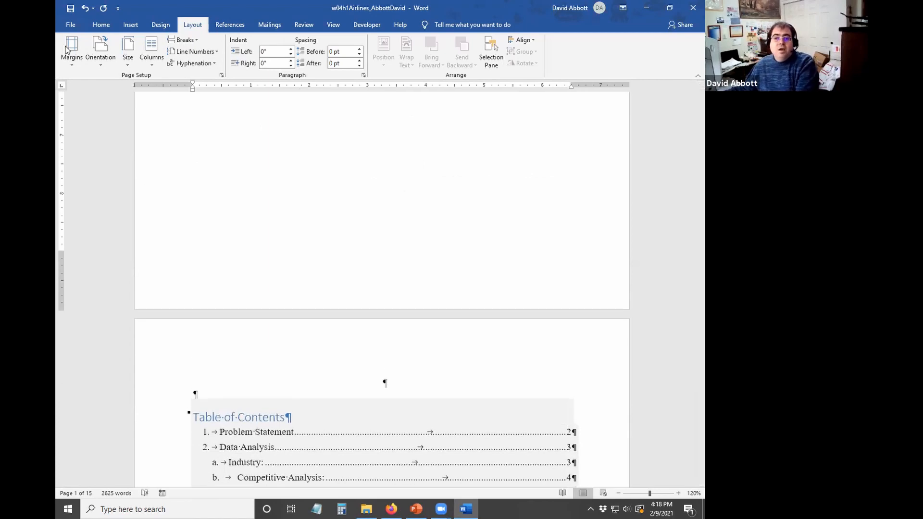
click(70, 9)
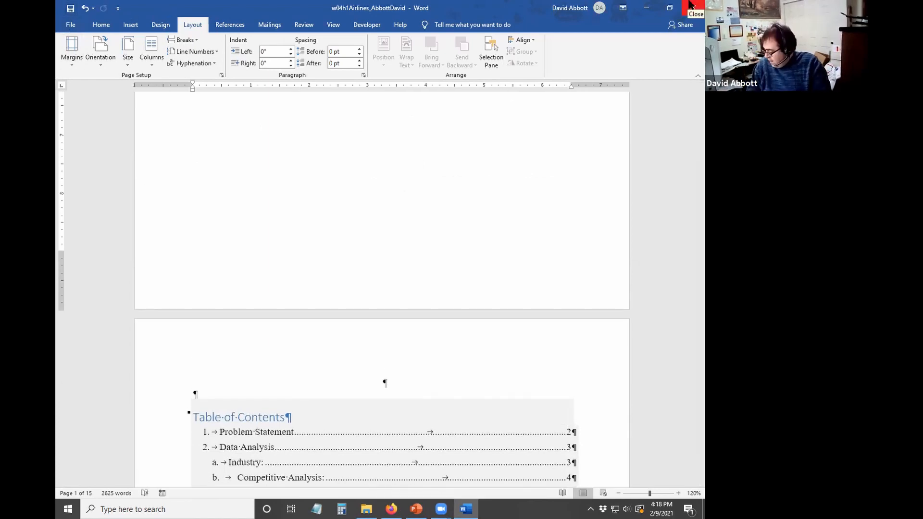
click(693, 7)
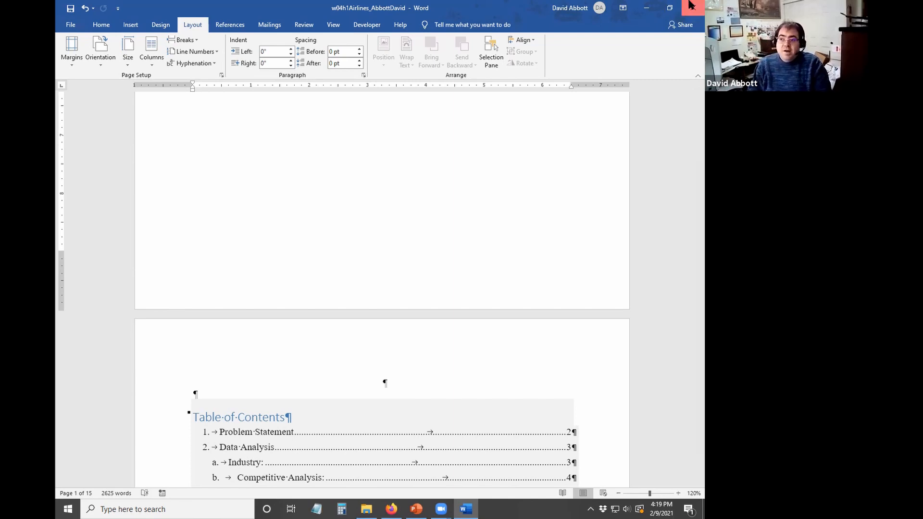
- Close the empty Word window
click(691, 5)
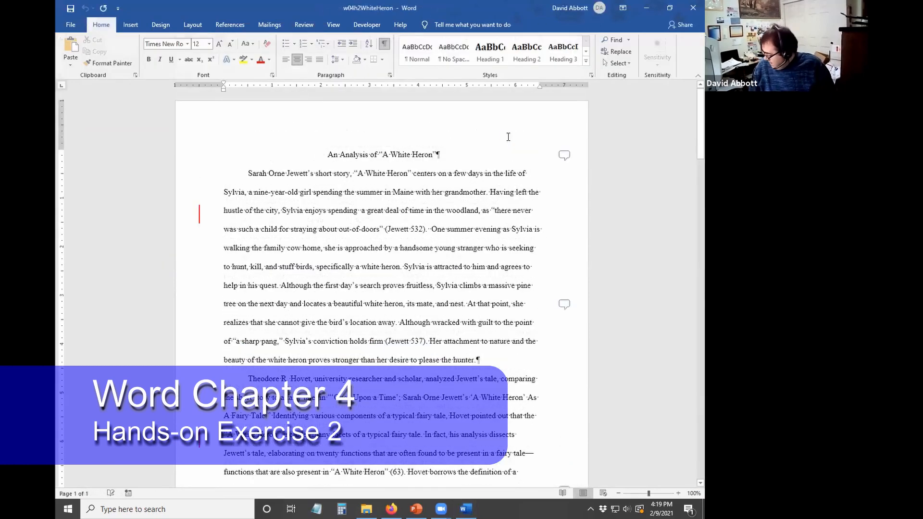
- Save a copy in Word Chapter 4 as w04h2WhiteHeron_ followed by the student's name
click(75, 27)
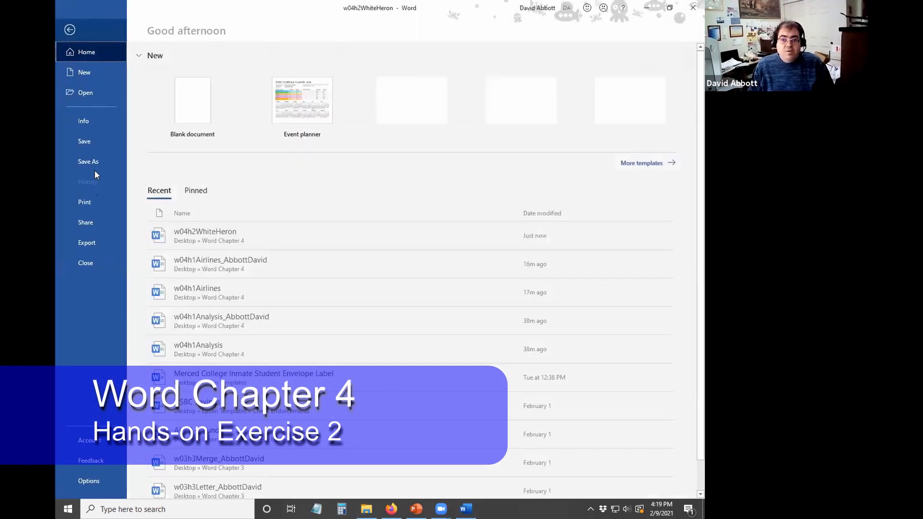
click(94, 166)
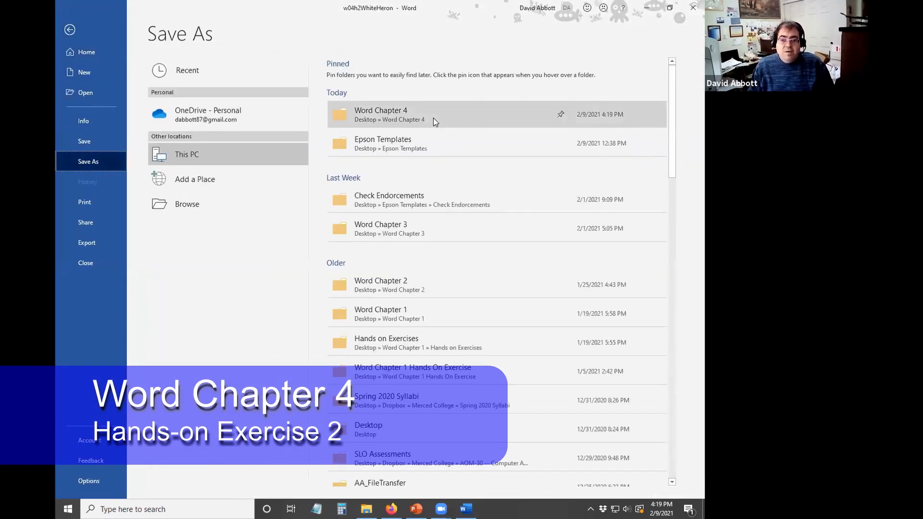
click(434, 117)
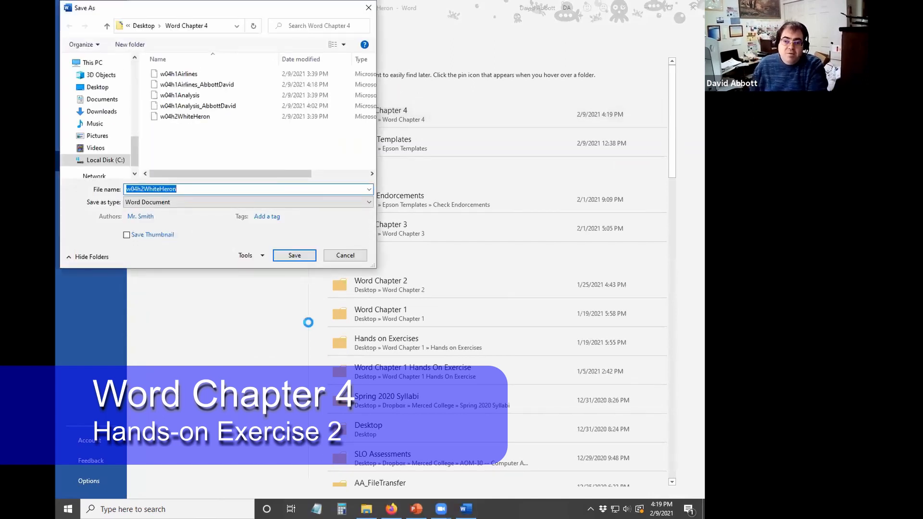
click(233, 191)
text(_)
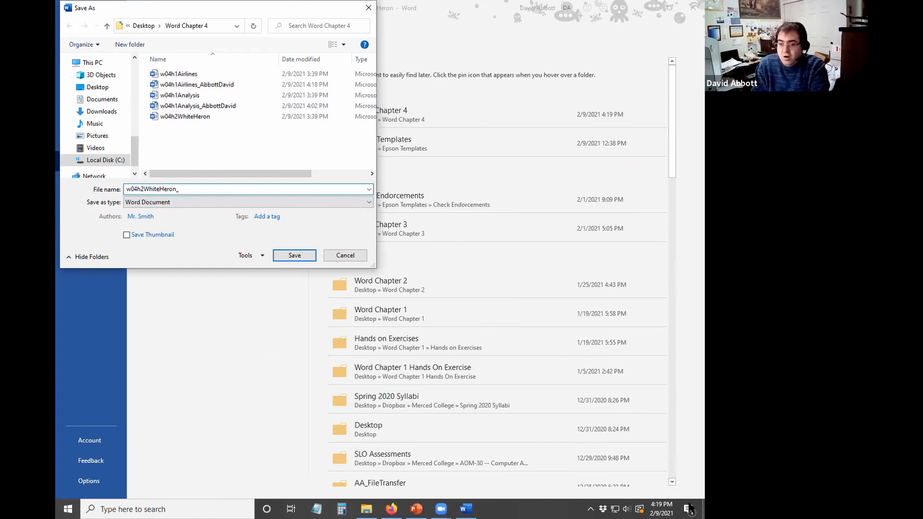
text(AbbottDavi)
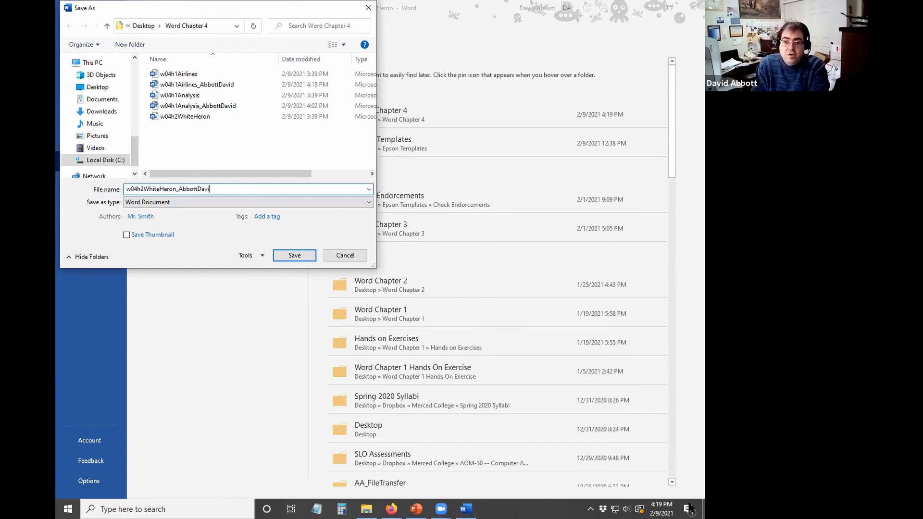
text(d)
key(Return)
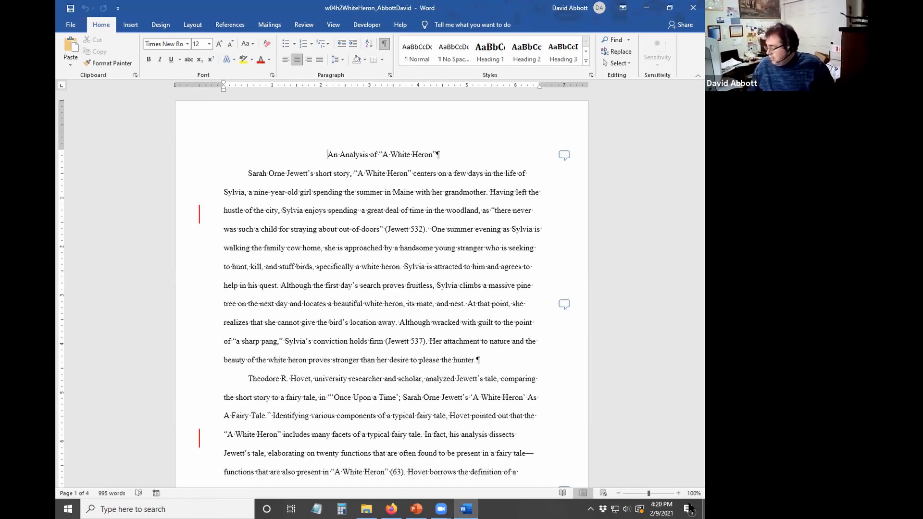
- Switch the essay to All Markup to read every edit and comment, then back to Simple Markup
click(310, 28)
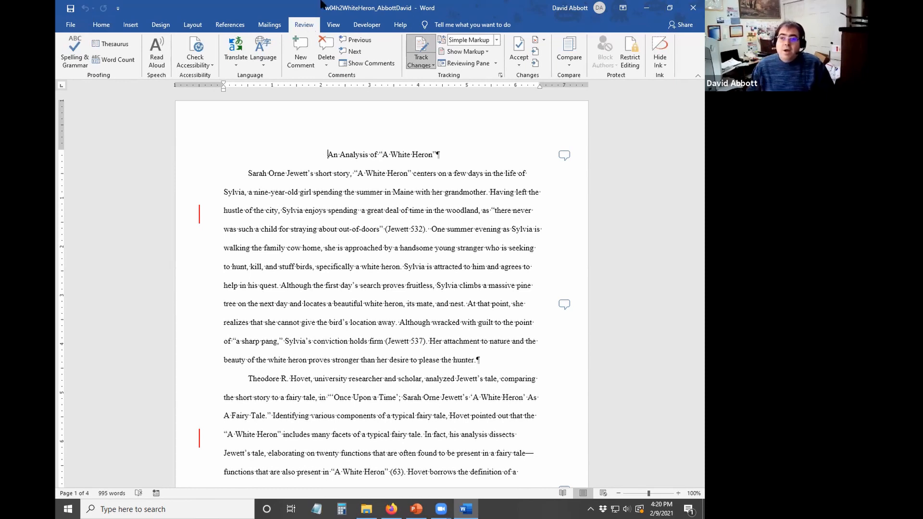
click(495, 41)
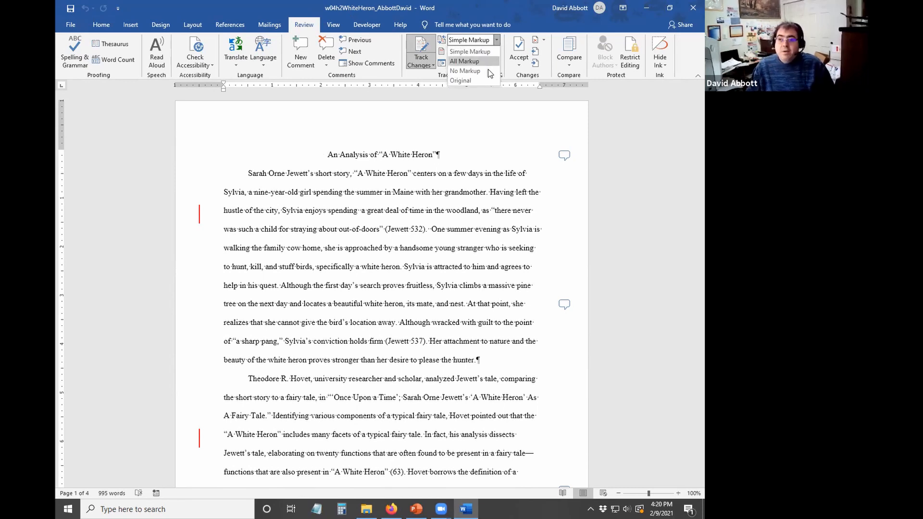
click(492, 60)
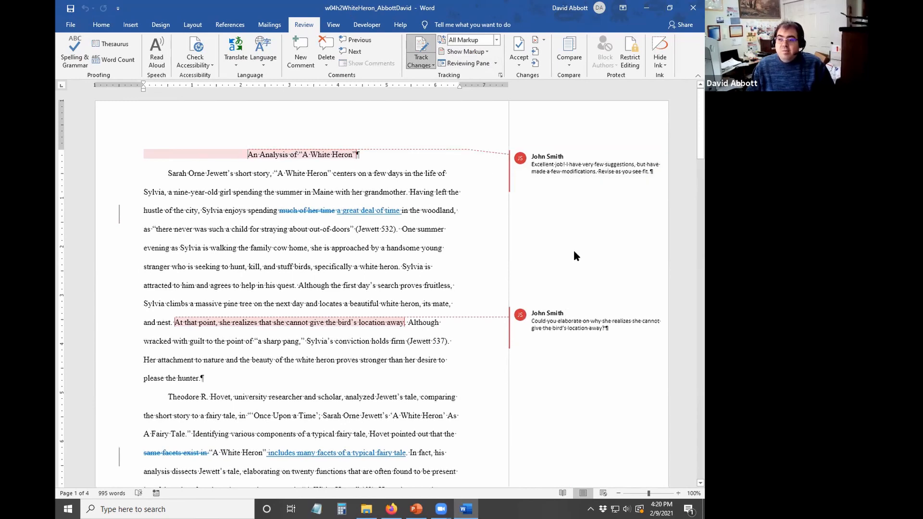
scroll(573, 297, down, 2)
scroll(571, 294, down, 4)
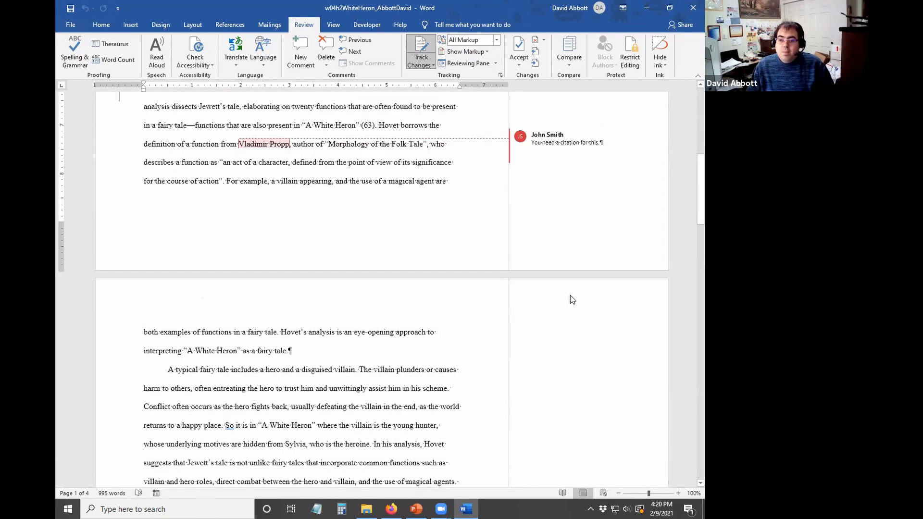
scroll(259, 296, up, 2)
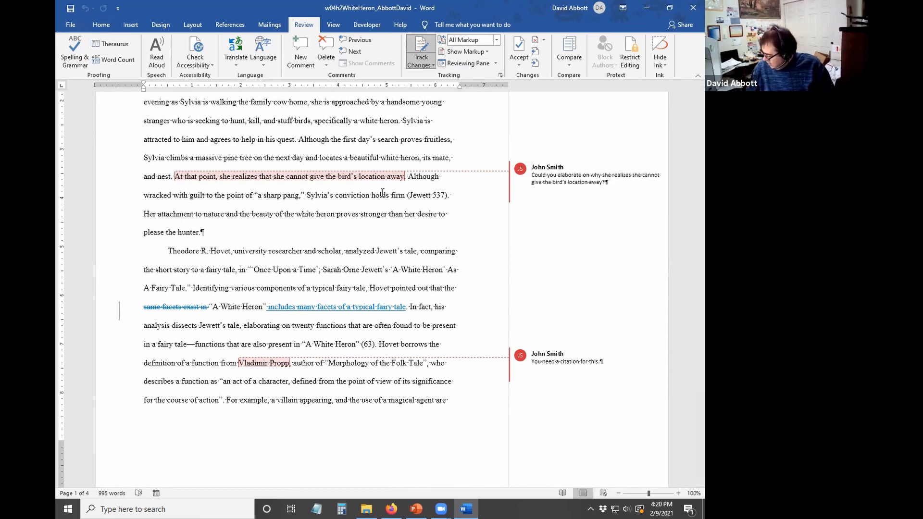
click(496, 42)
click(485, 51)
scroll(436, 201, up, 3)
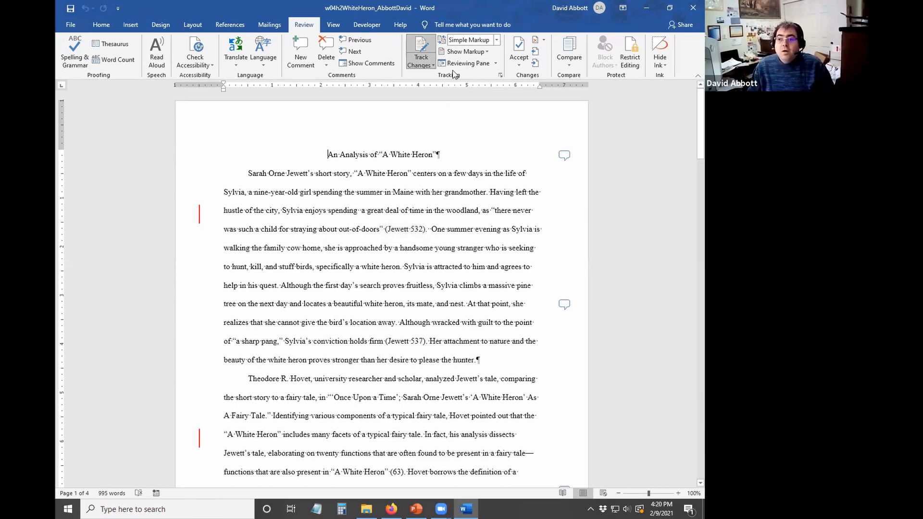
click(485, 64)
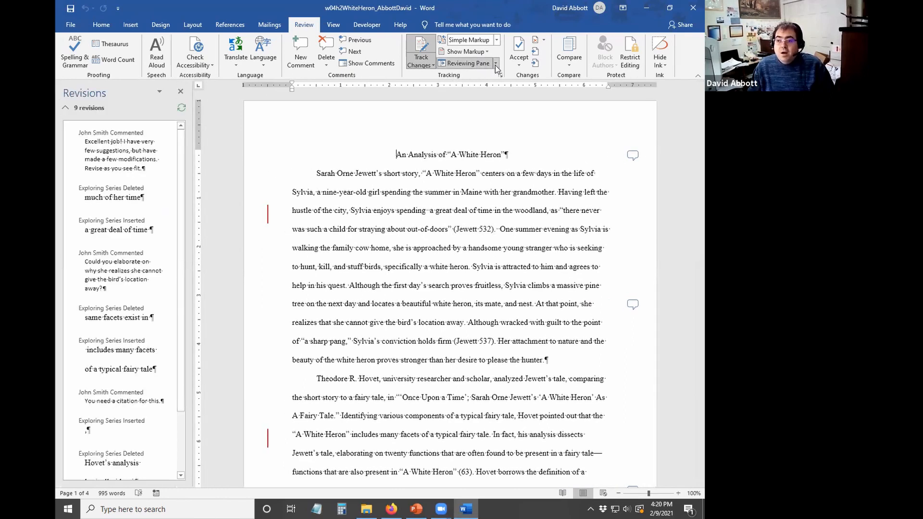
click(495, 64)
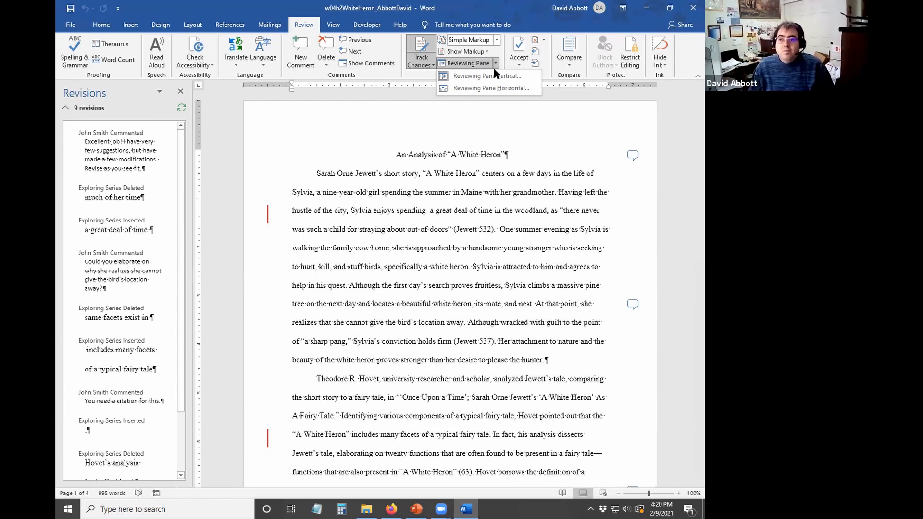
click(486, 76)
click(496, 63)
click(485, 76)
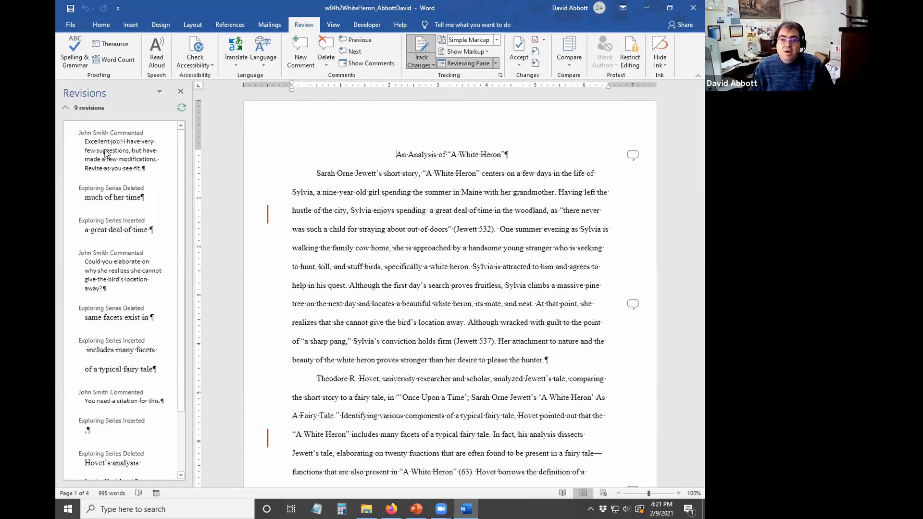
scroll(96, 226, down, 3)
scroll(105, 232, up, 3)
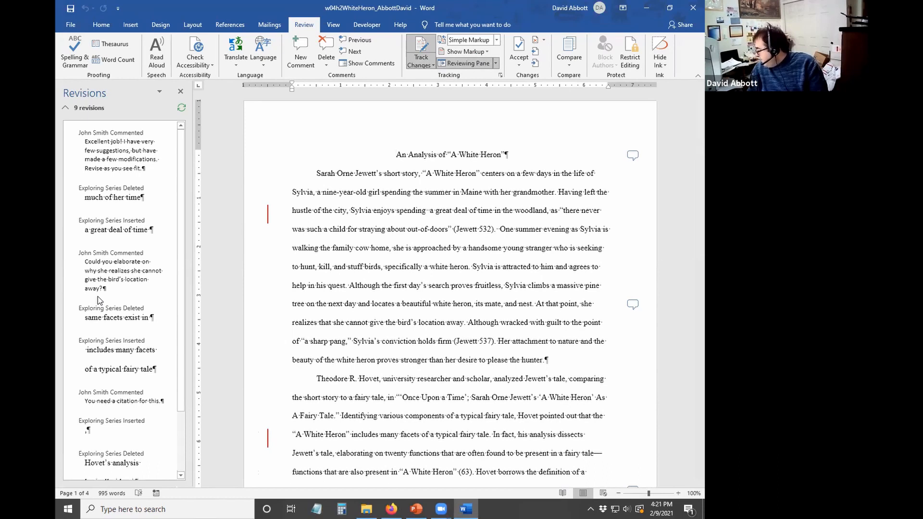
click(268, 216)
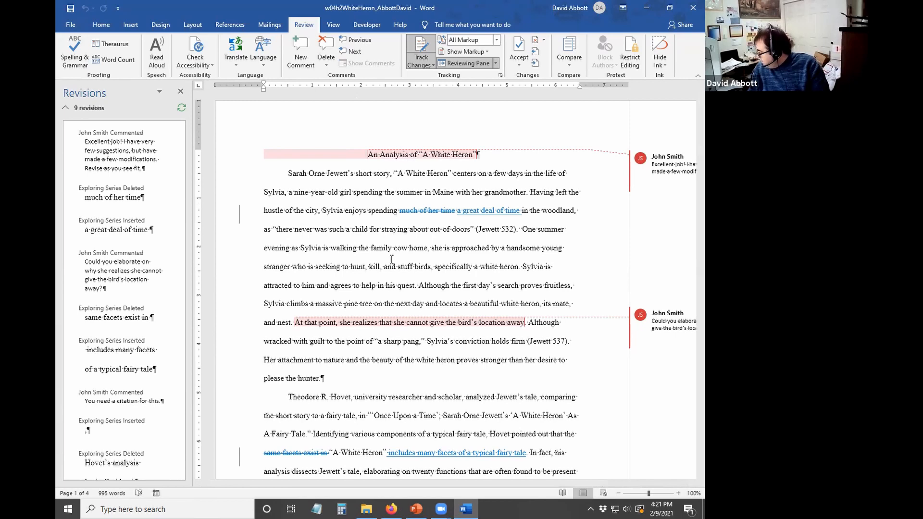
click(240, 215)
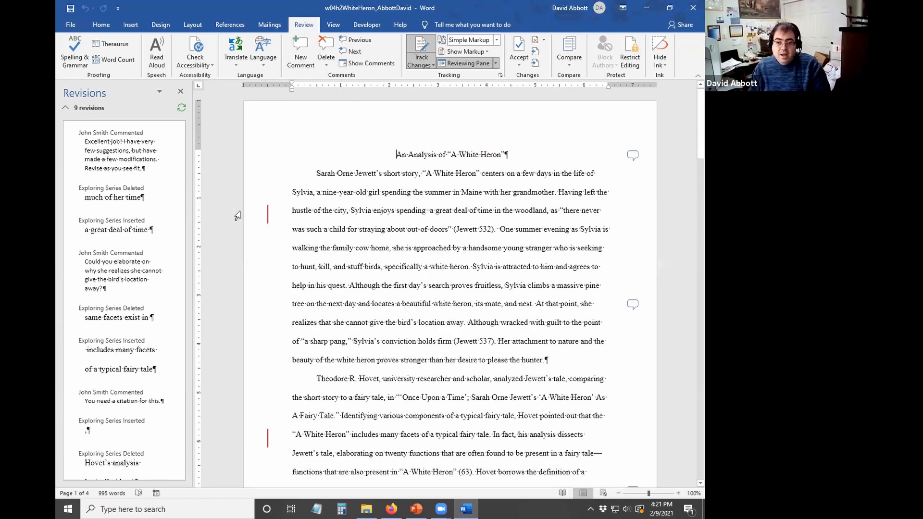
click(631, 156)
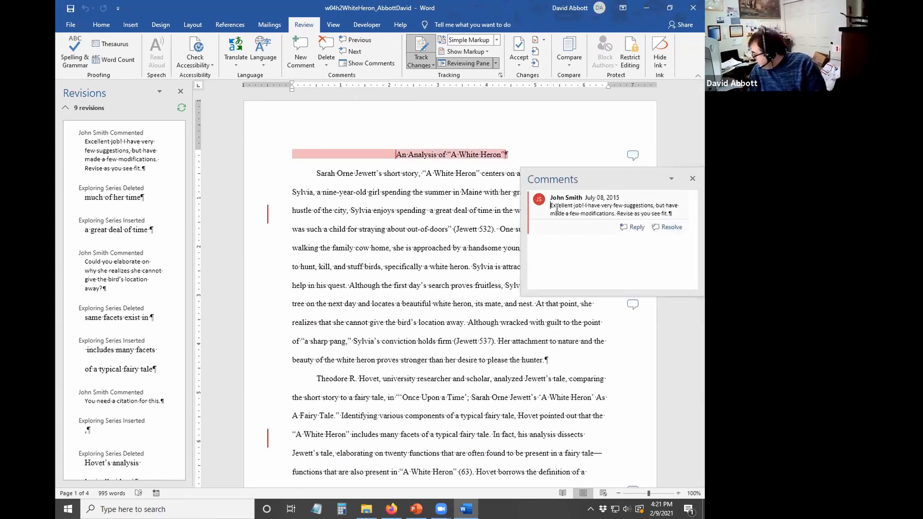
click(633, 157)
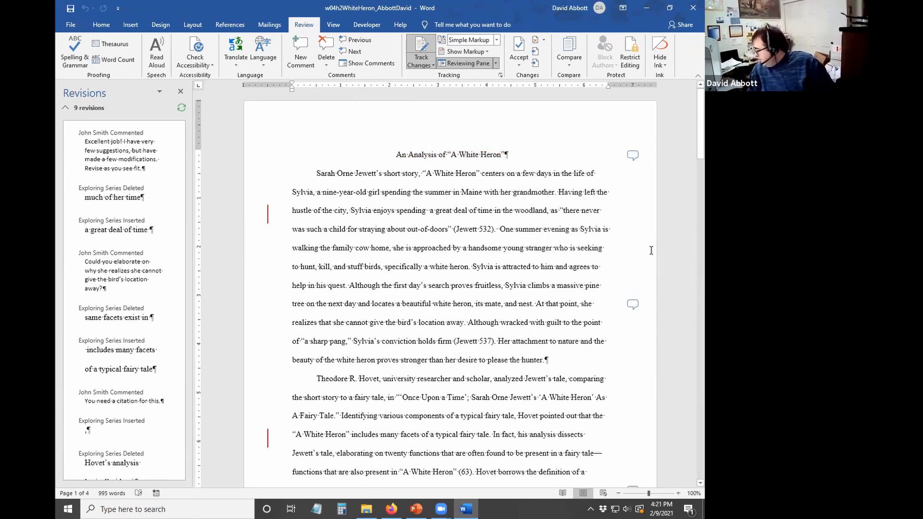
scroll(652, 250, down, 3)
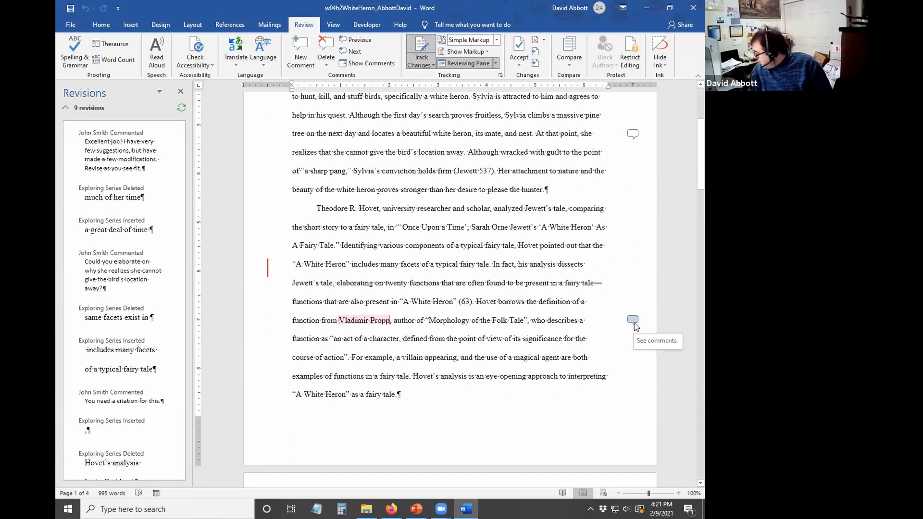
click(633, 320)
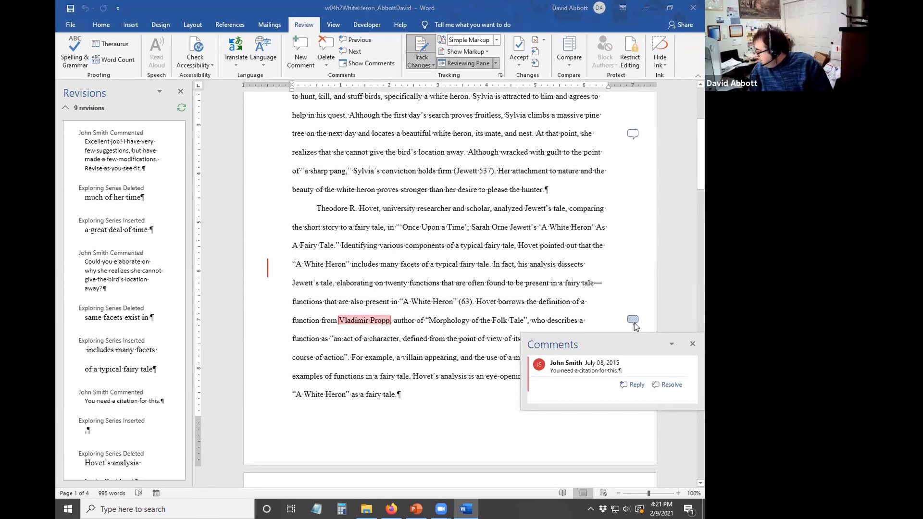
click(692, 342)
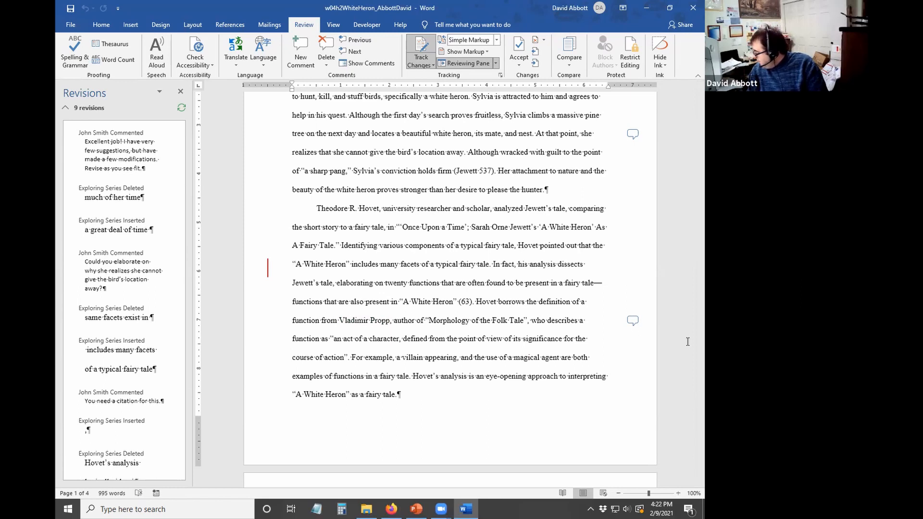
- After "action", start a new citation source of type Book Section
click(346, 359)
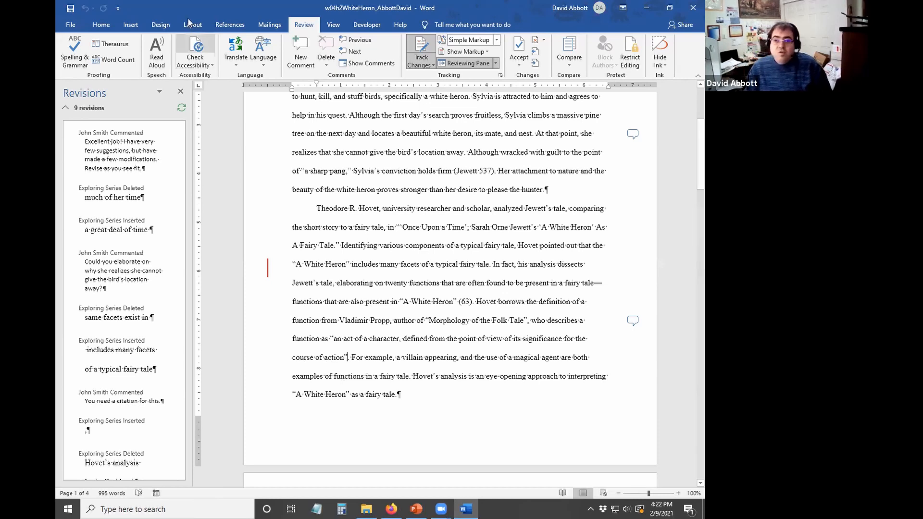
click(223, 25)
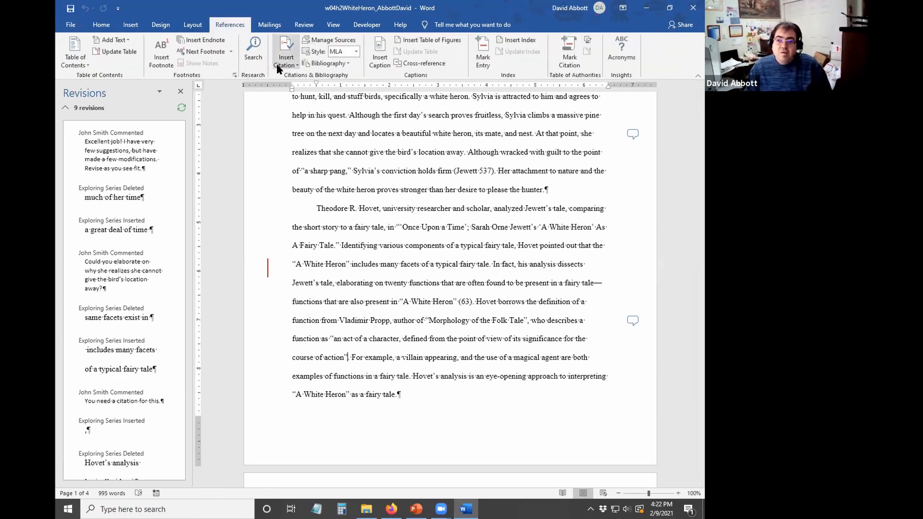
click(286, 53)
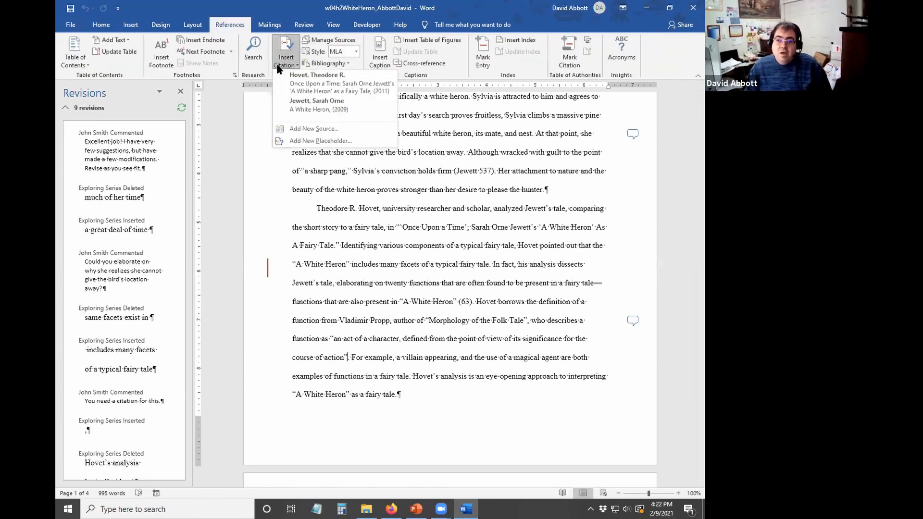
click(309, 126)
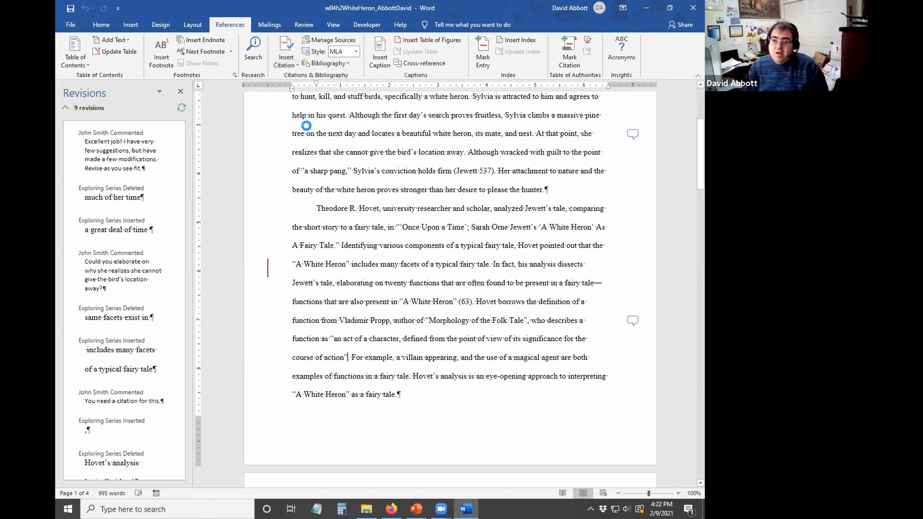
click(346, 176)
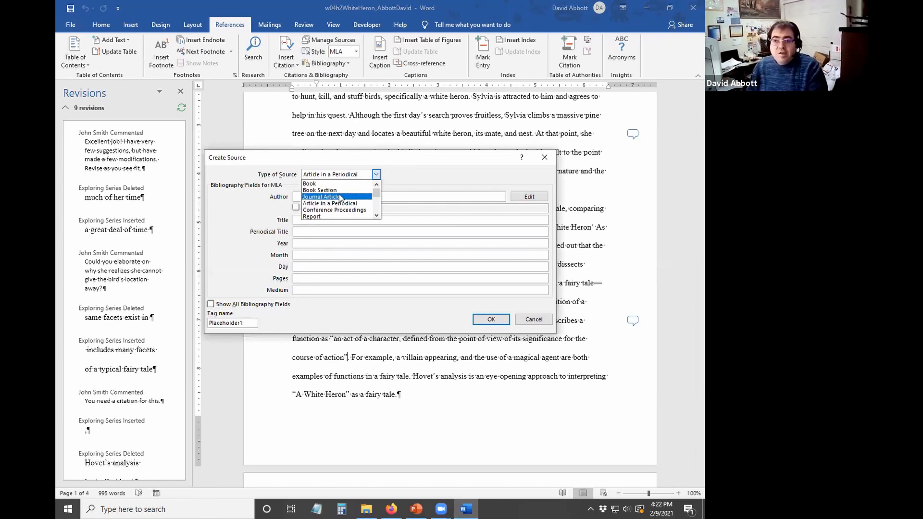
click(346, 191)
click(341, 196)
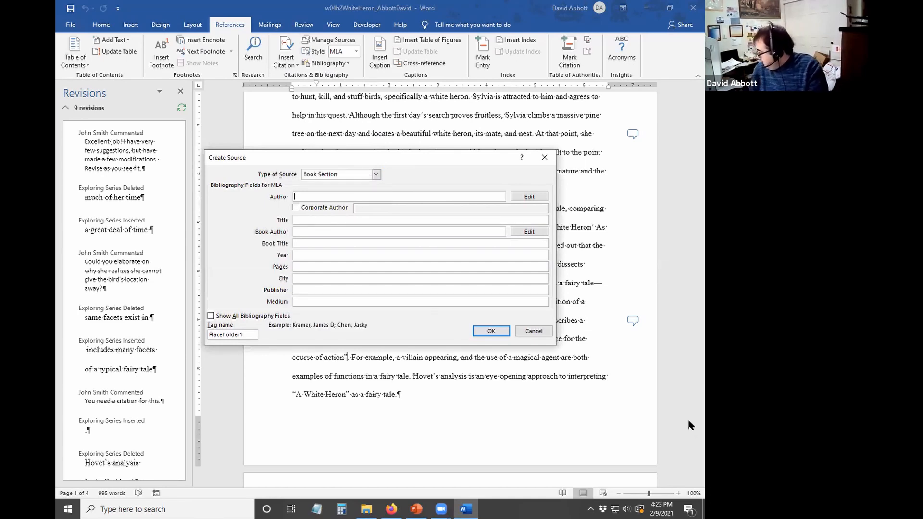
- Enter author Propp, Vladimir, title Morphology of a Folk Tale, 1994, New York, publisher Anniston
text(P)
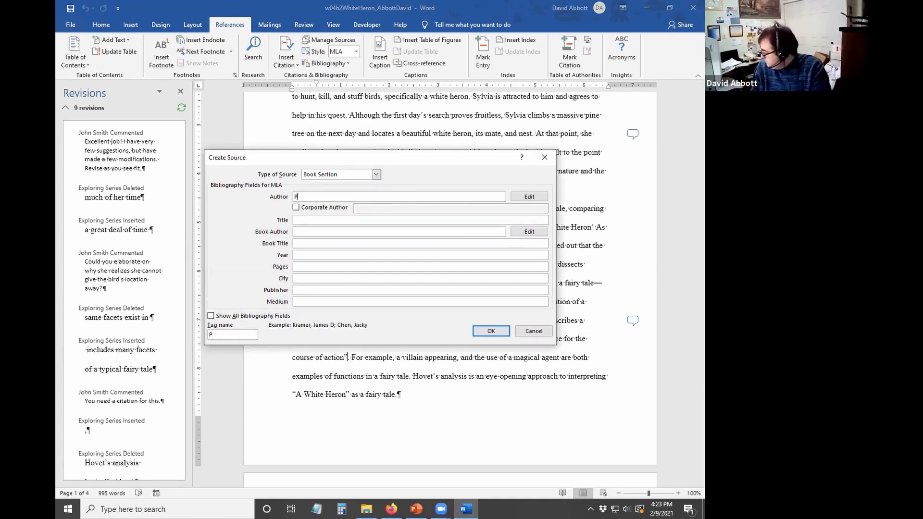
text(ropp)
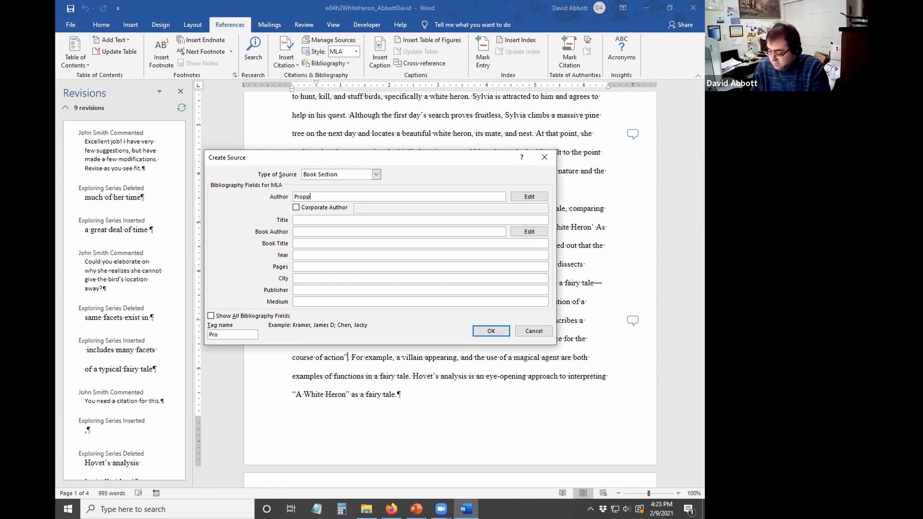
text(, Vl)
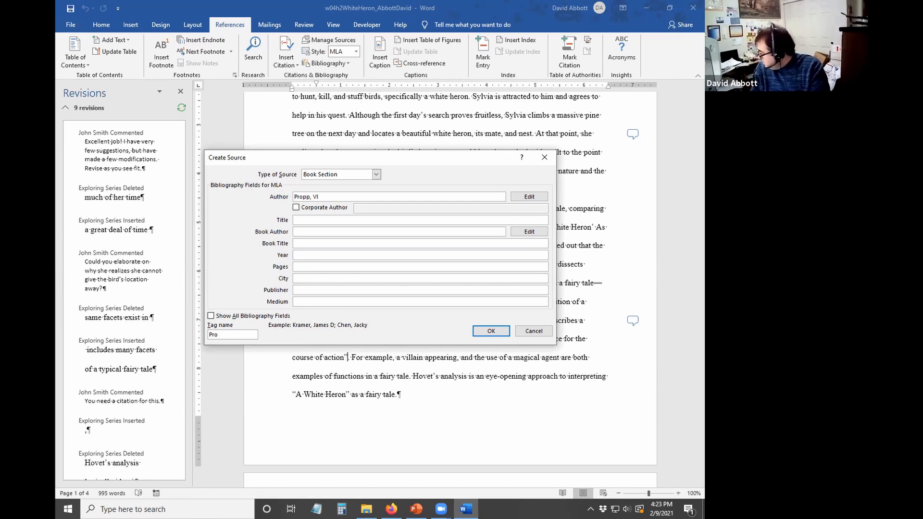
text(adimir)
key(Tab)
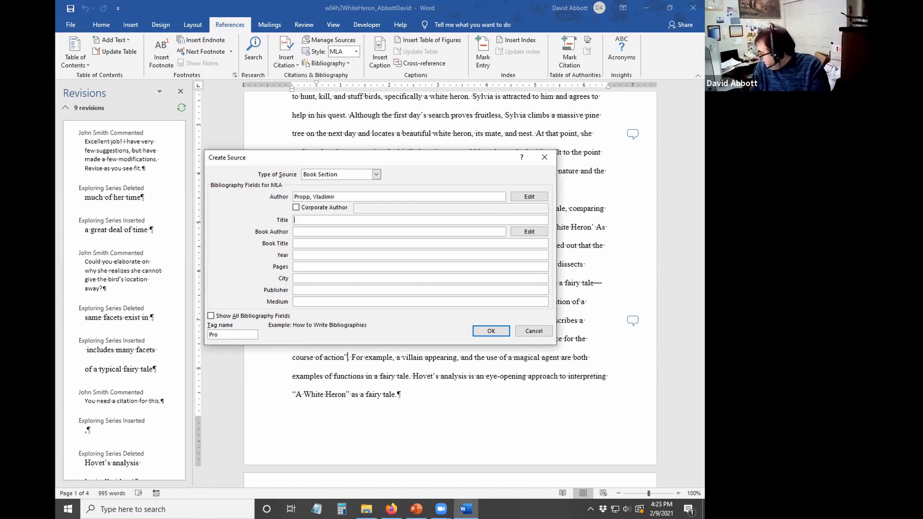
text(<)
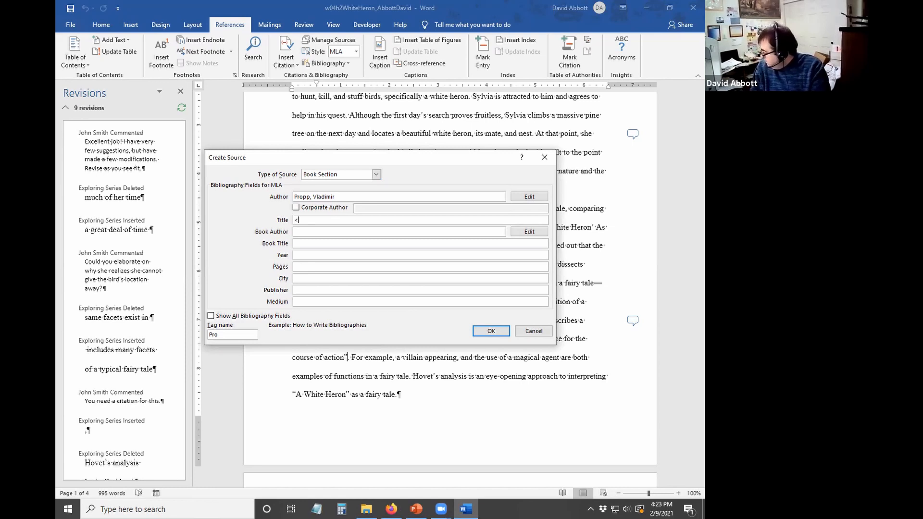
text(o)
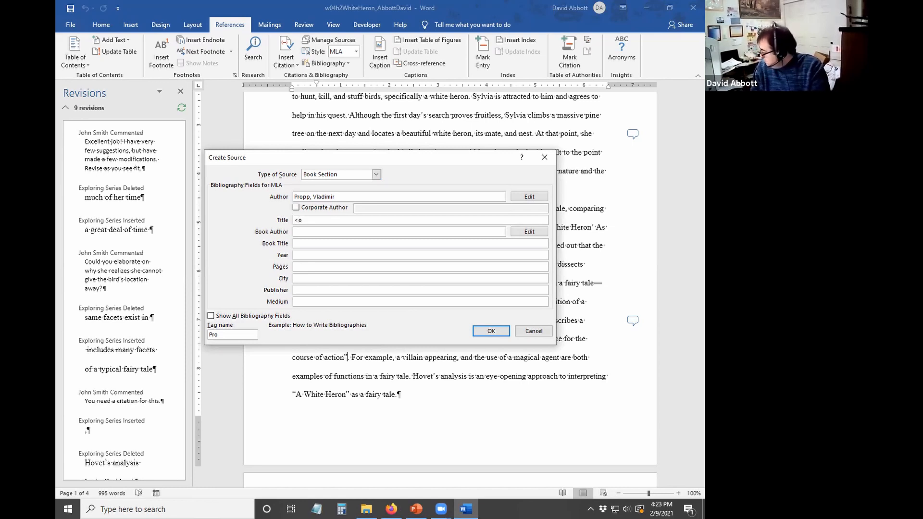
text(rphology)
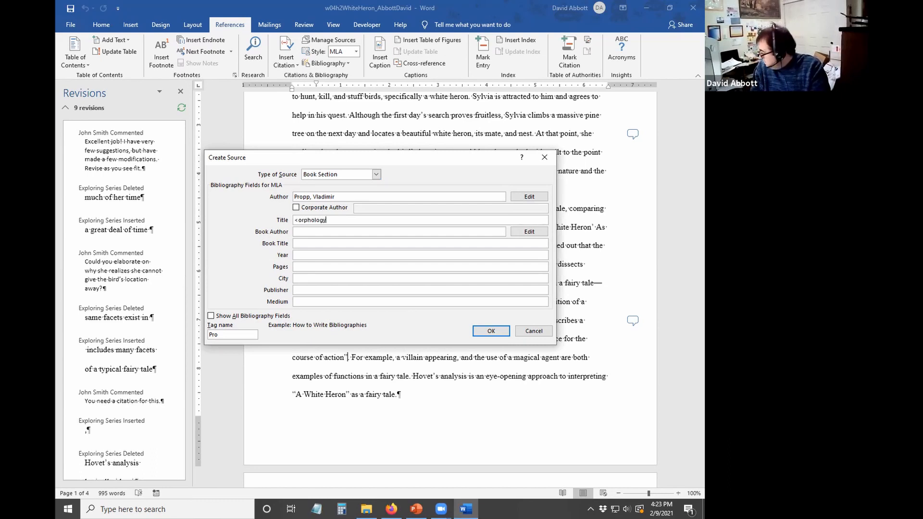
text( of a )
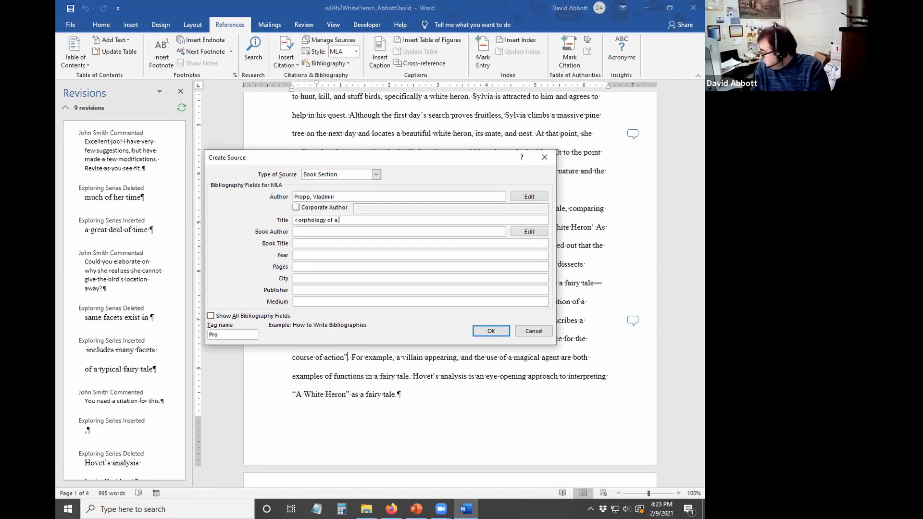
text(Folk Tale)
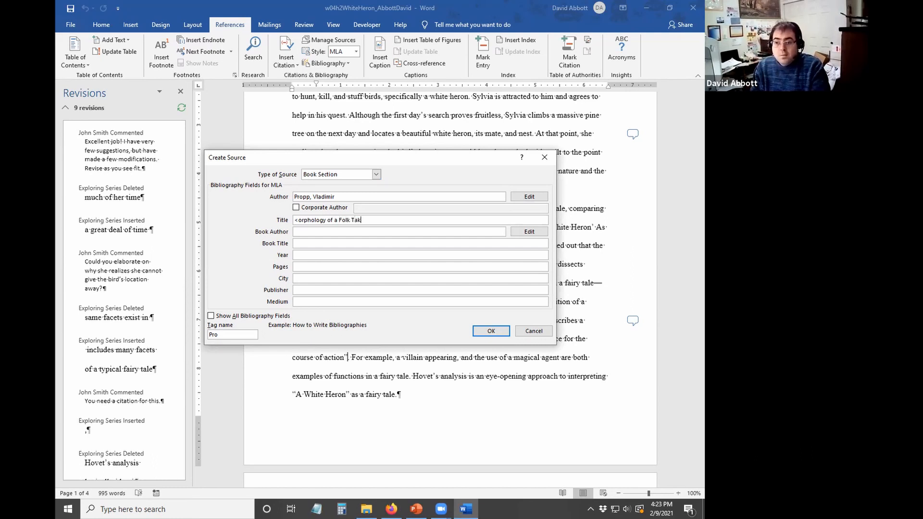
key(Tab)
key(Tab)
key(Tab)
key(Tab)
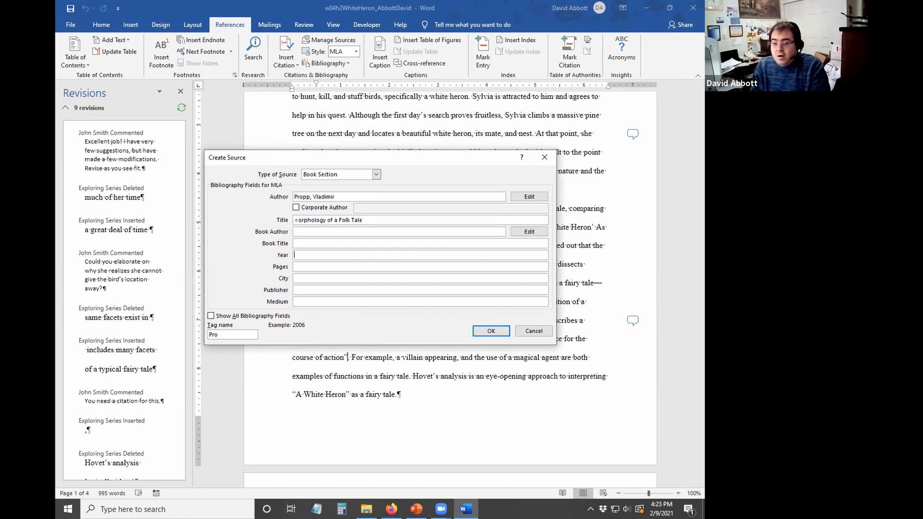
text(1994)
key(Tab)
key(Tab)
key(Tab)
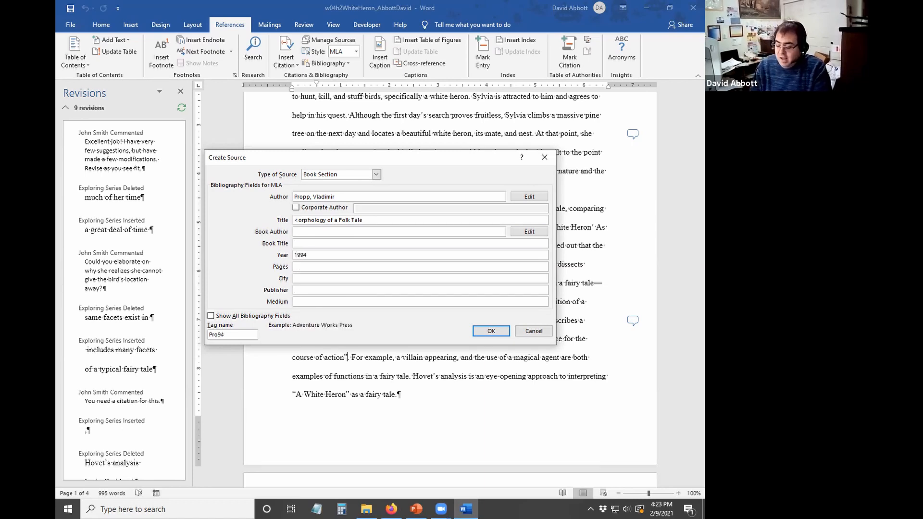
key(shift+Tab)
text(New )
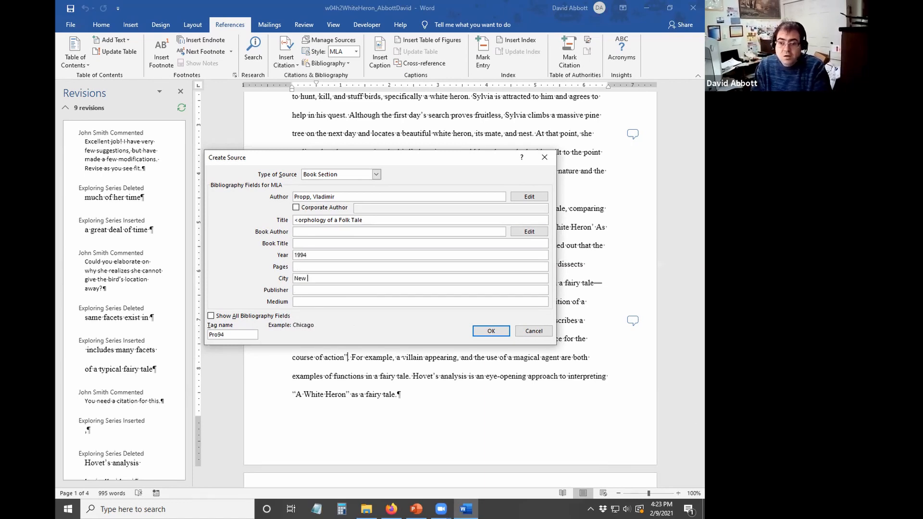
text(York)
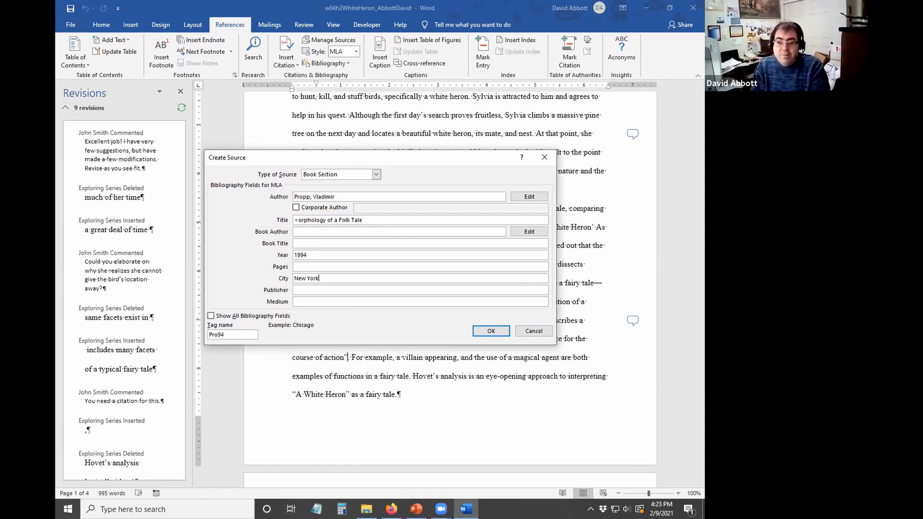
key(Tab)
text(A)
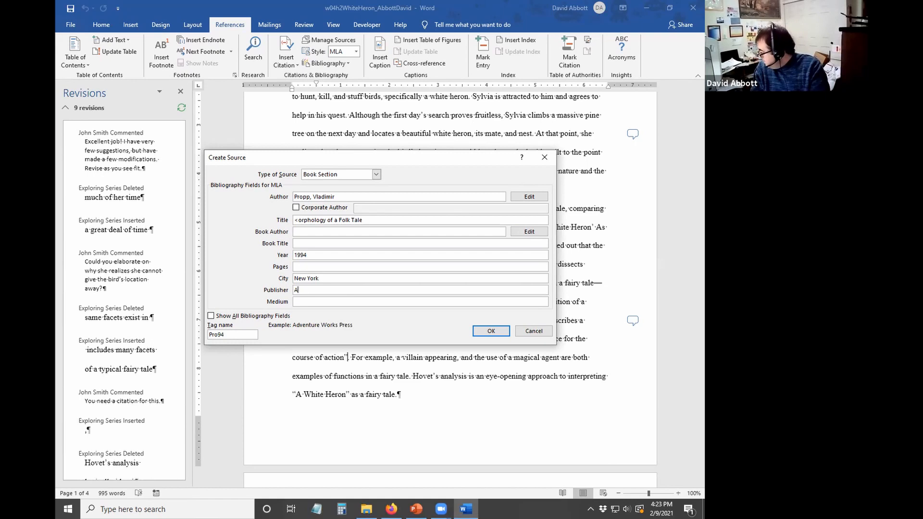
text(nniston)
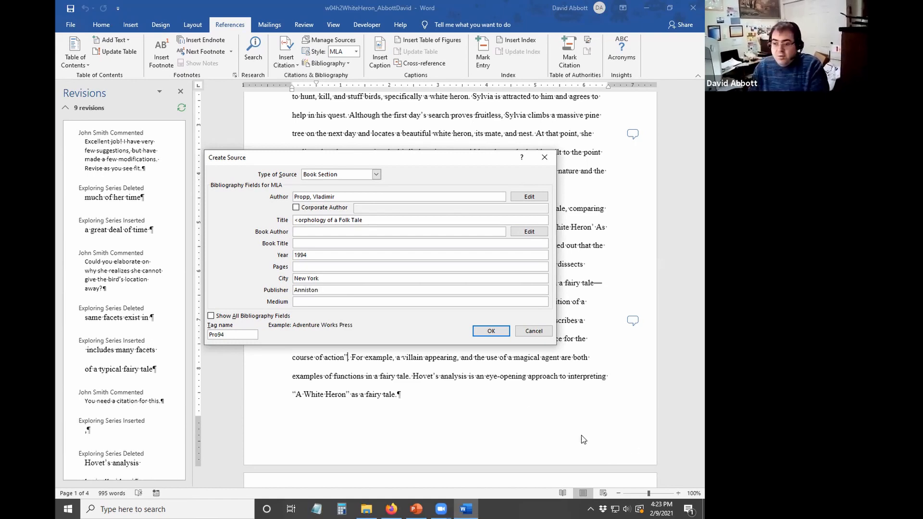
- Save the Propp source so the (Propp) citation is inserted after "action"
click(491, 331)
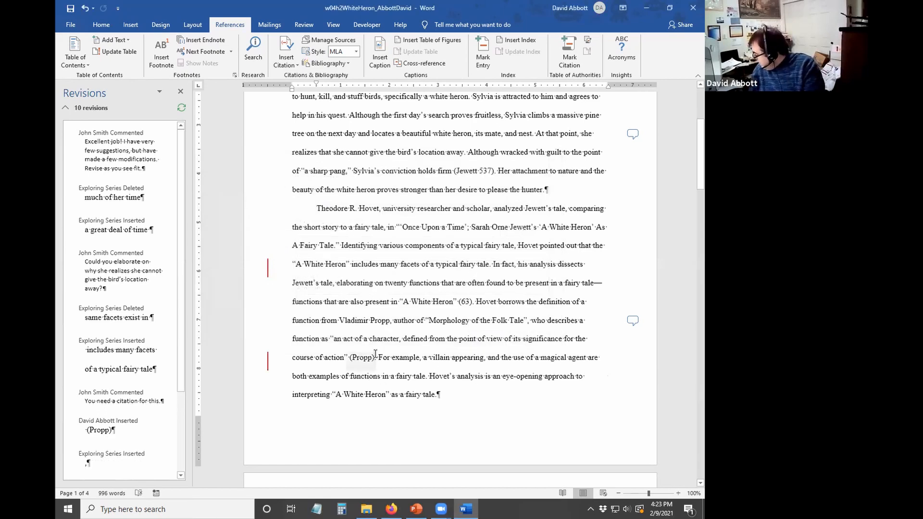
scroll(411, 147, up, 1)
scroll(411, 148, up, 5)
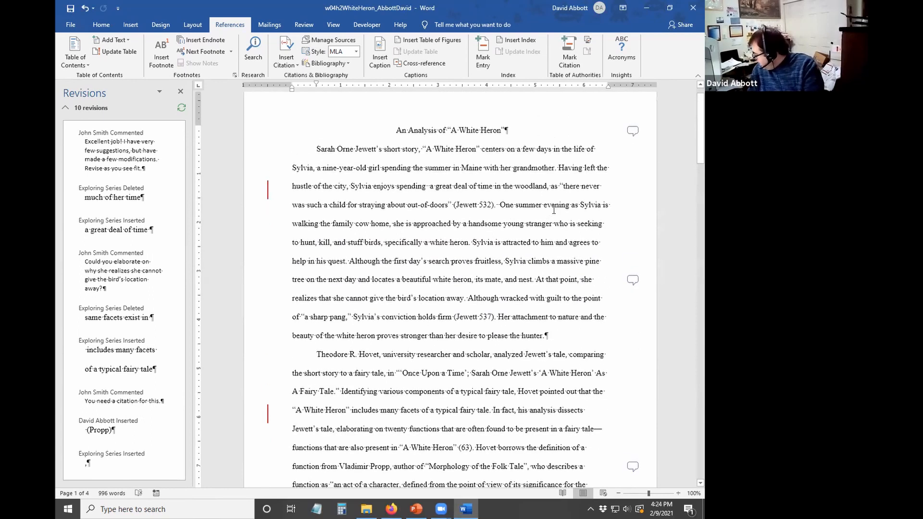
- Before "Although", type "She is too tenderhearted to give up on the heron gamily to the hunter."
click(631, 281)
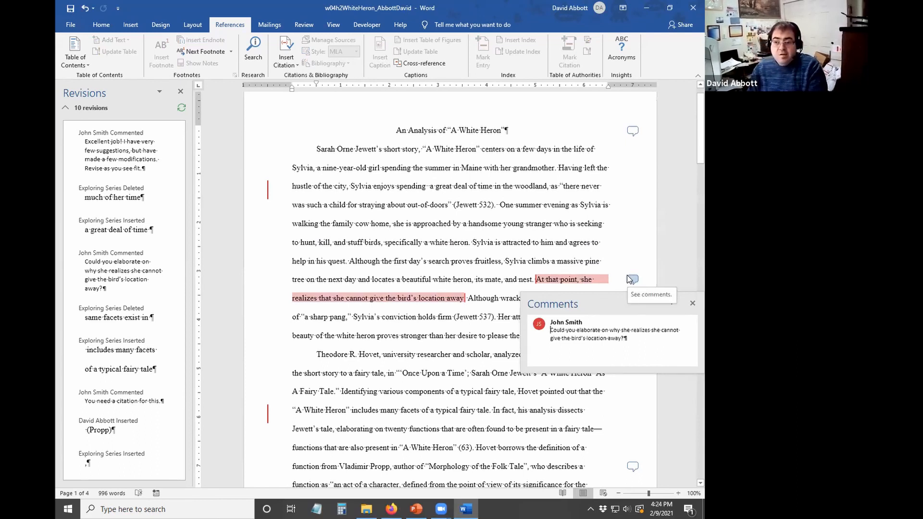
click(471, 298)
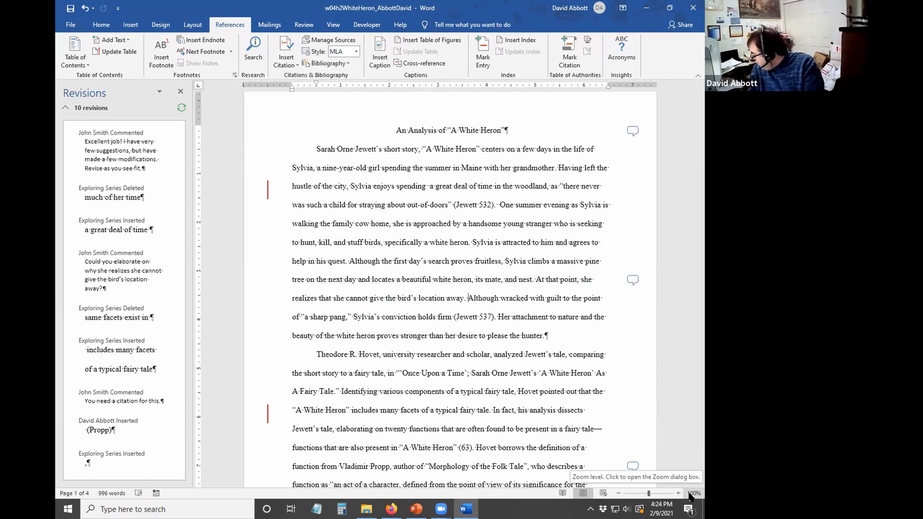
text(She is)
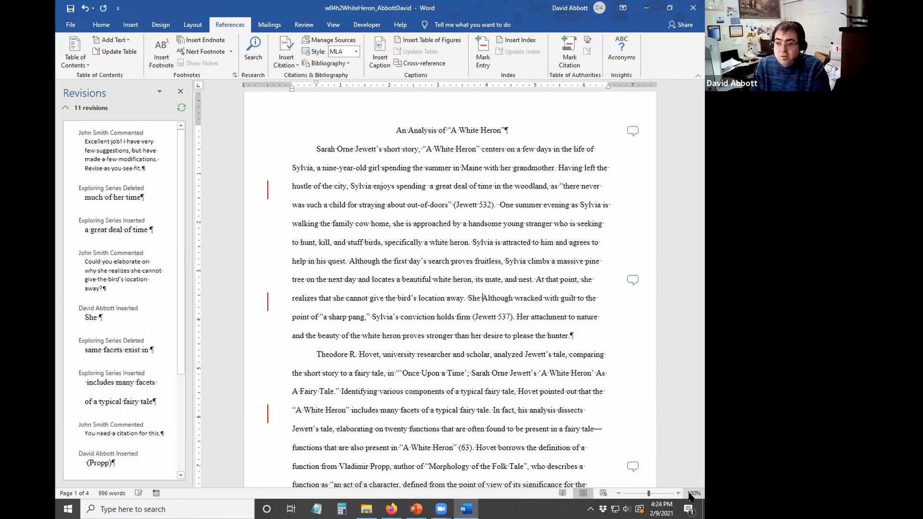
text( t)
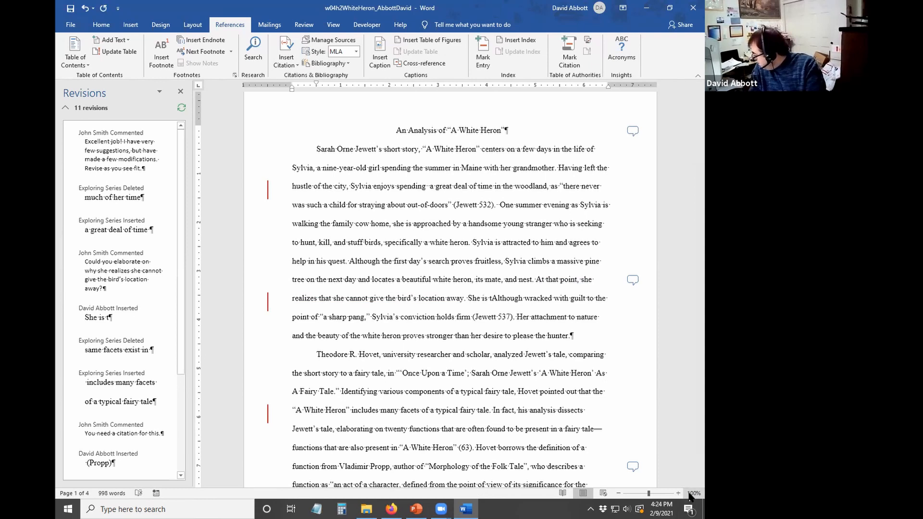
text(oo )
text(tenderhe)
text(arted to give up)
text( on the her)
text(on gamily )
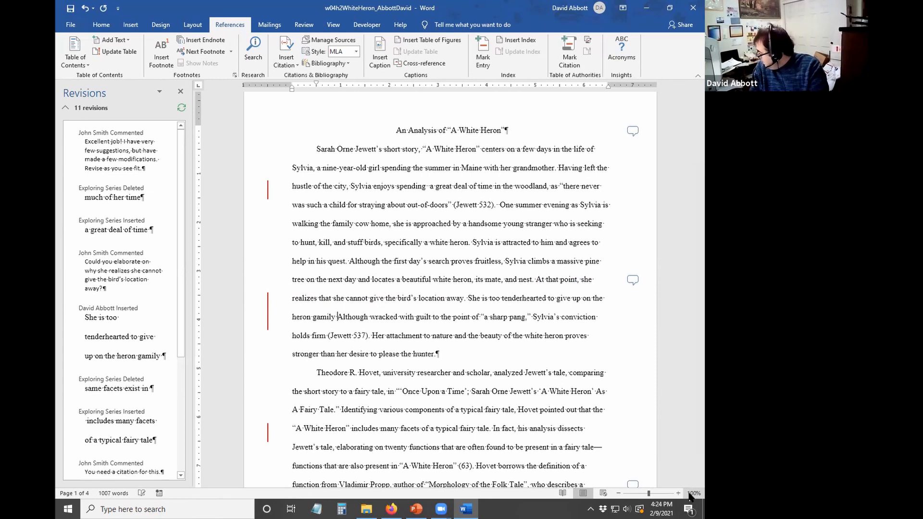
text(to the hunter.)
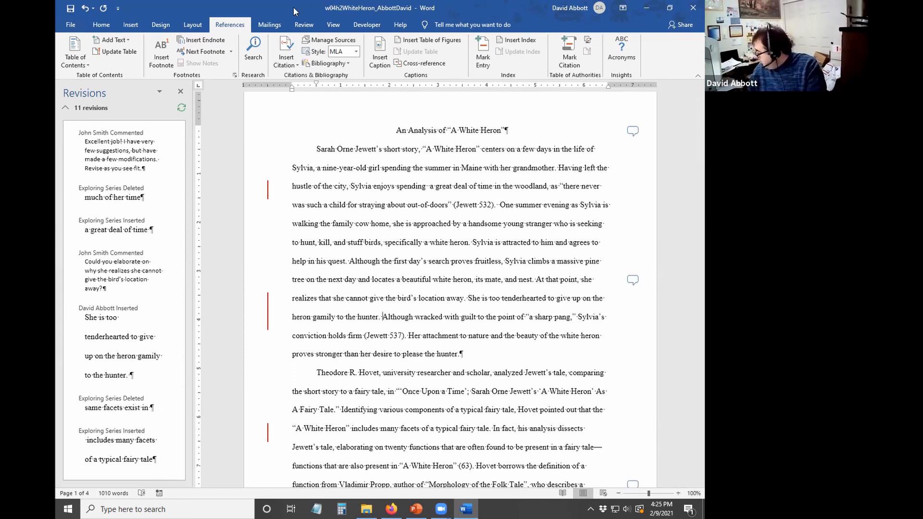
- Reply "Please check my revisions" to the reviewer's title comment, then close the Comments pane
click(625, 130)
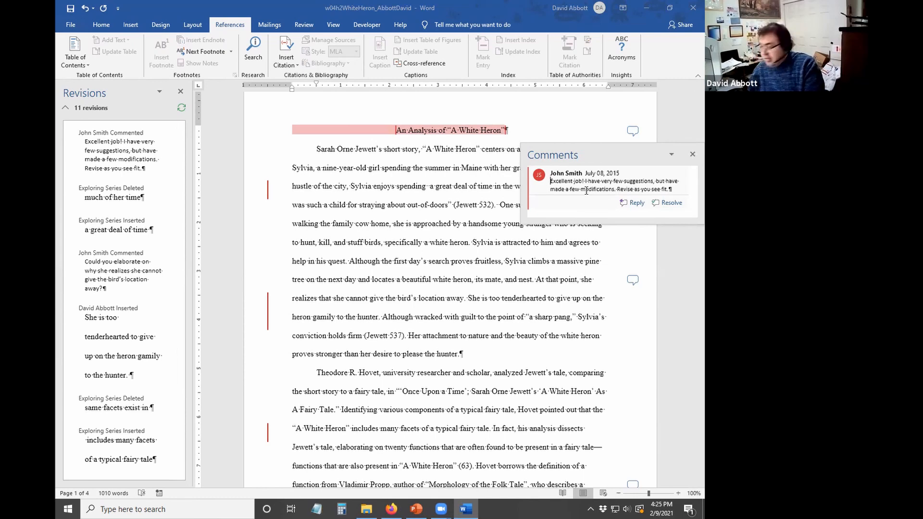
click(634, 203)
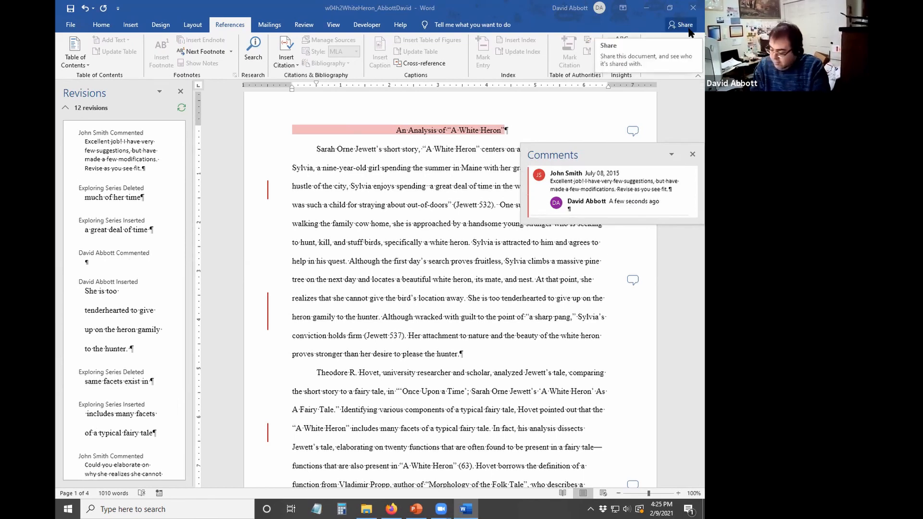
text(Please)
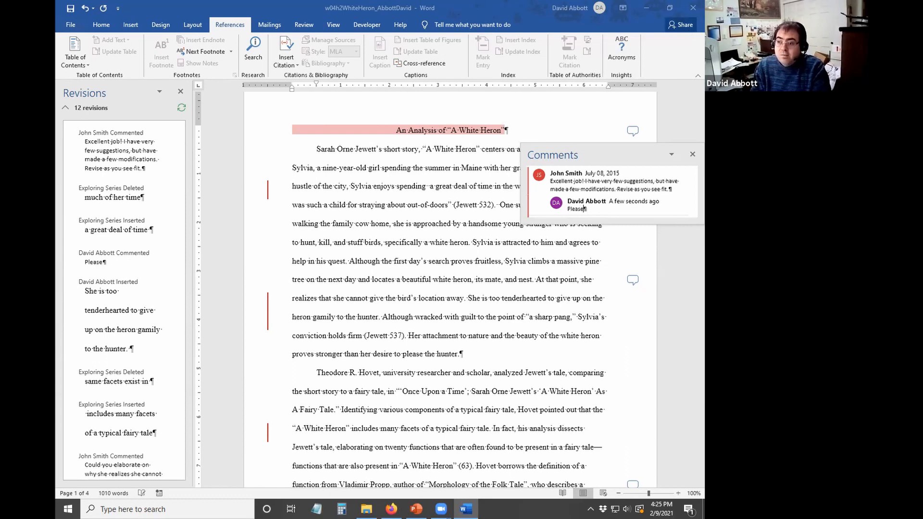
text( check my rec)
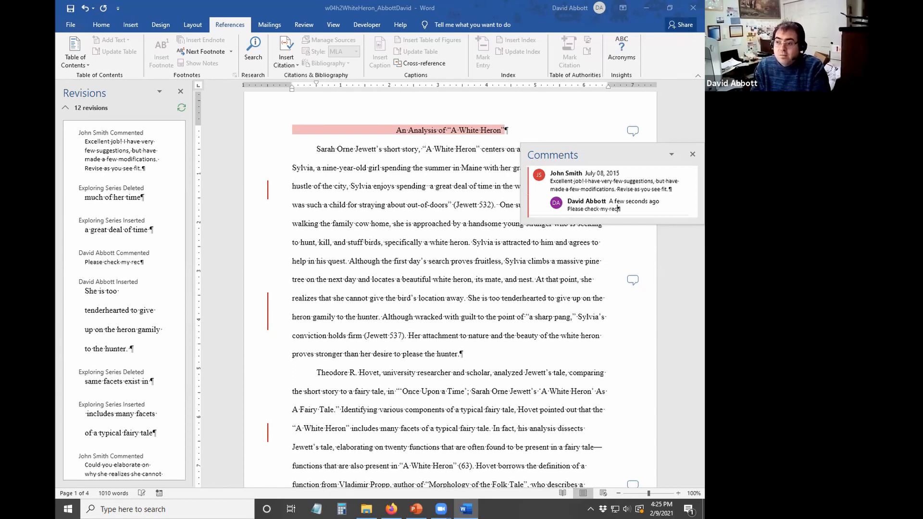
key(BackSpace)
text(visions.)
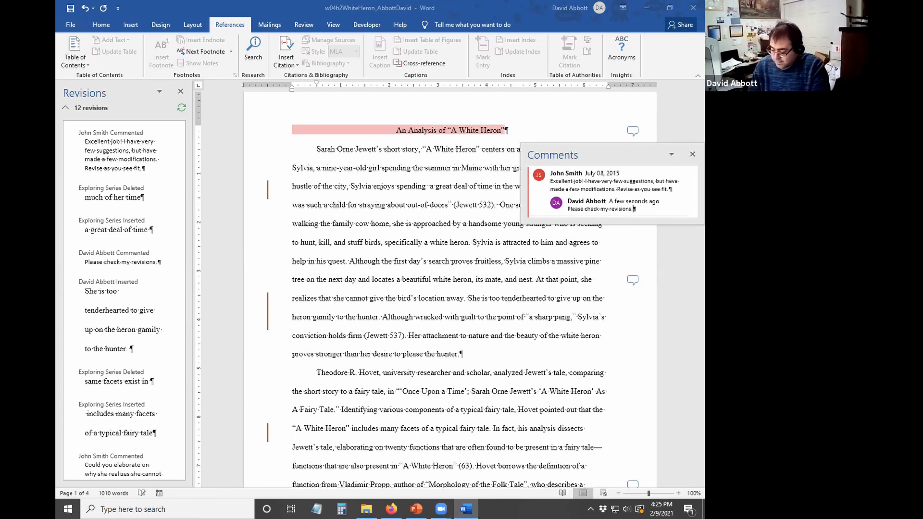
click(692, 154)
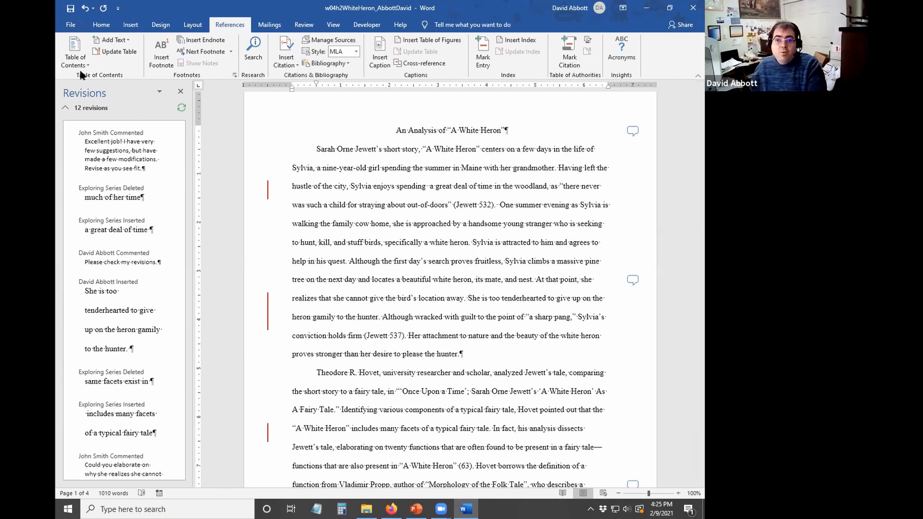
- Save and close the White Heron essay, then dismiss the Revisions pane
click(70, 10)
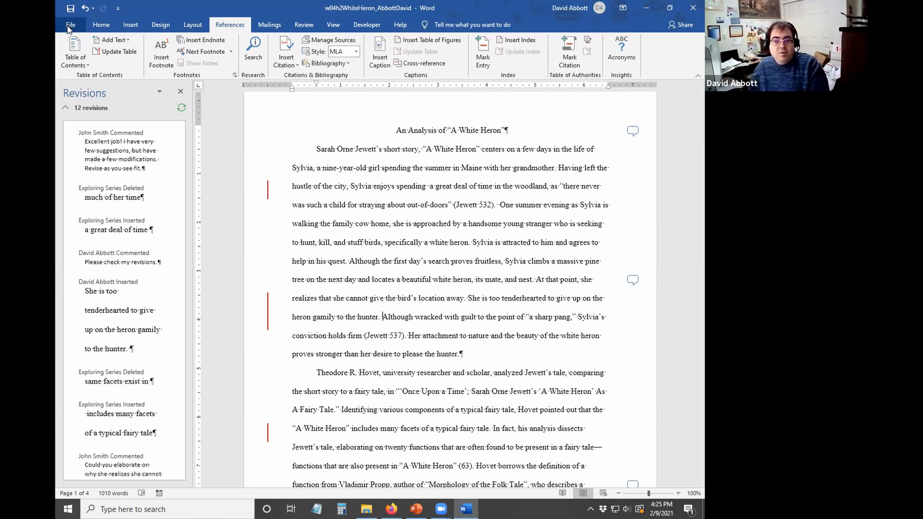
click(70, 26)
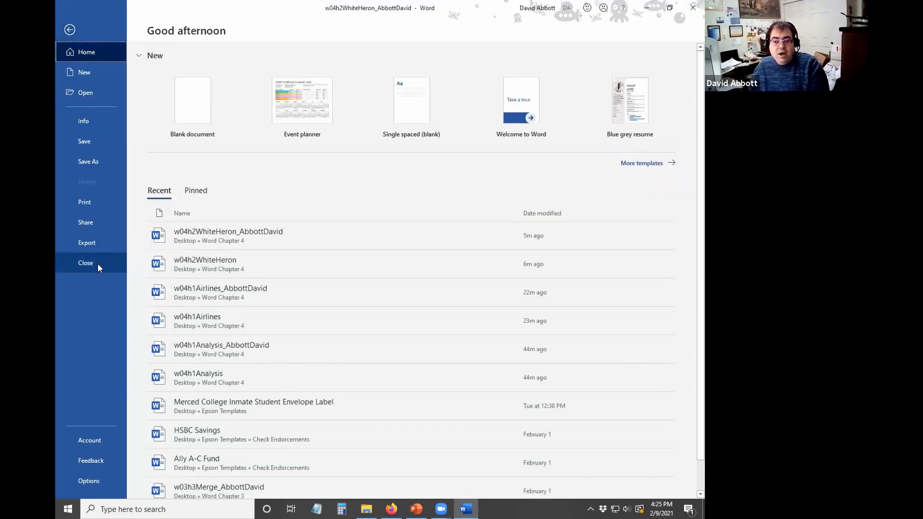
click(97, 264)
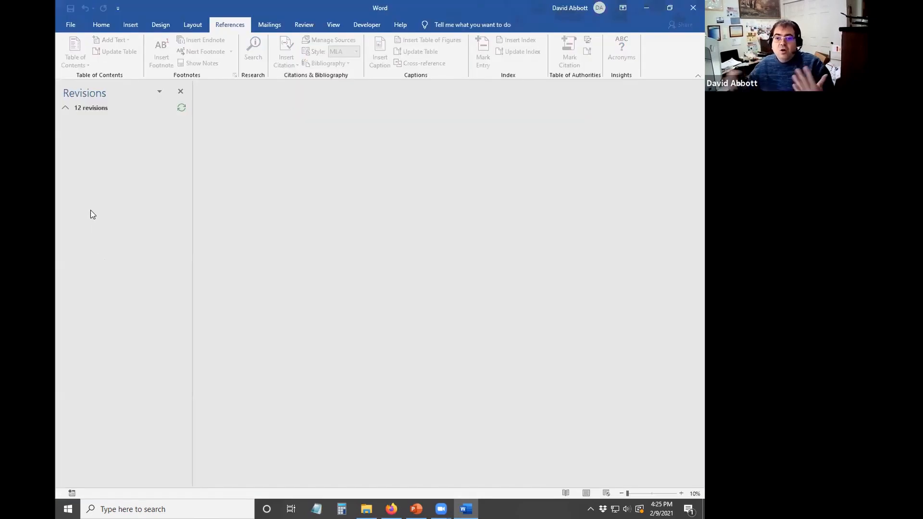
click(181, 92)
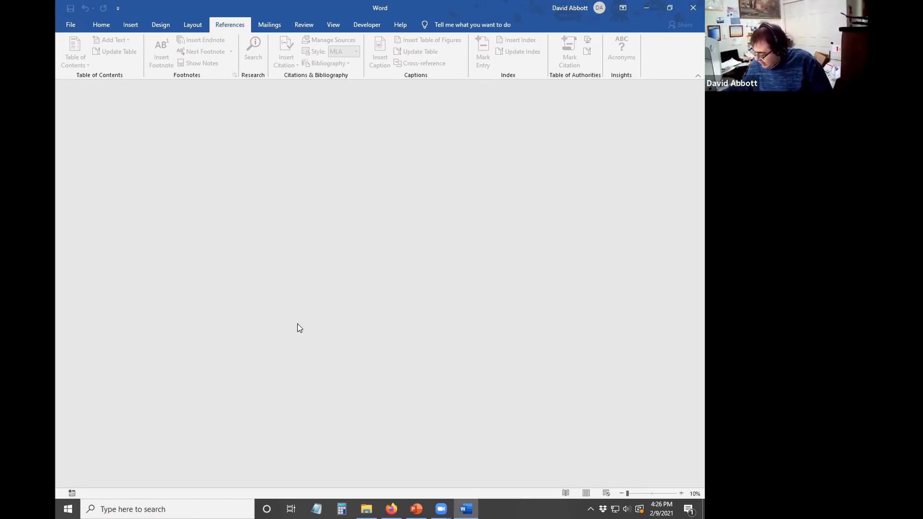
- Browse from File > Open to the Desktop's Word Chapter 4 folder
click(73, 25)
click(108, 95)
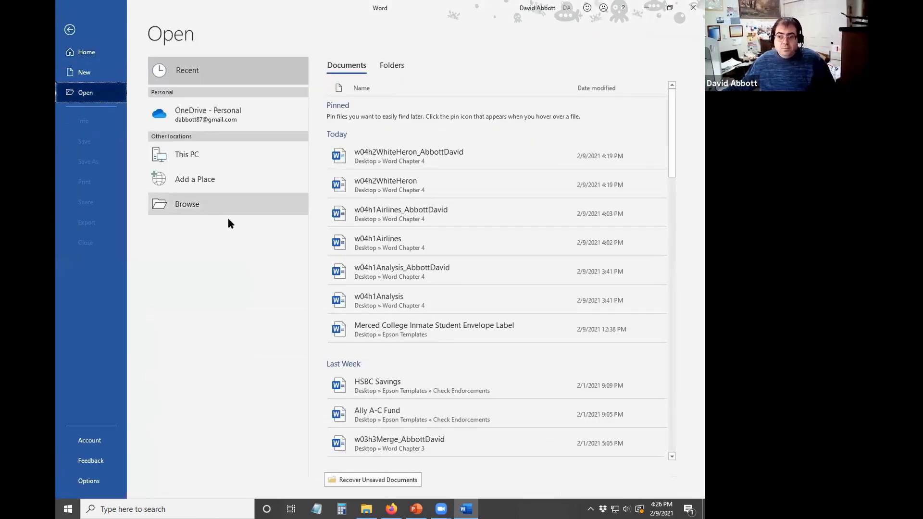
click(217, 206)
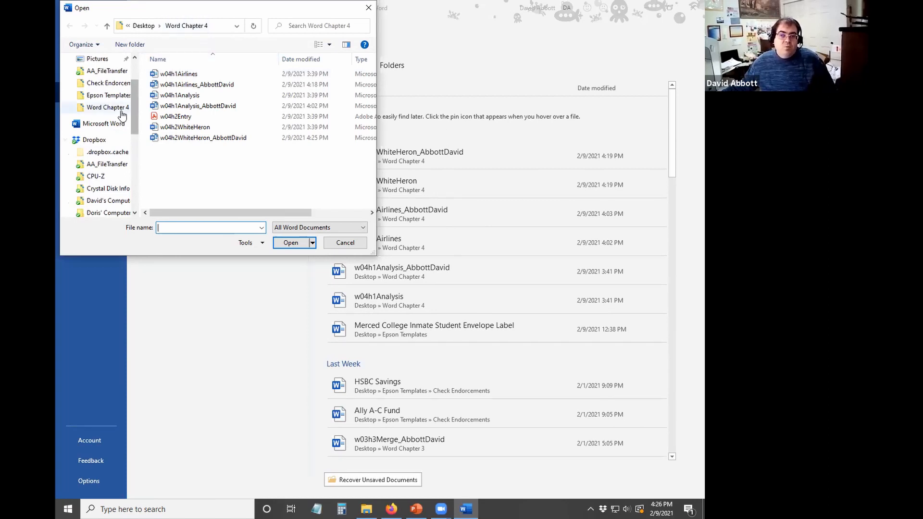
scroll(120, 113, up, 2)
click(107, 81)
scroll(247, 121, down, 10)
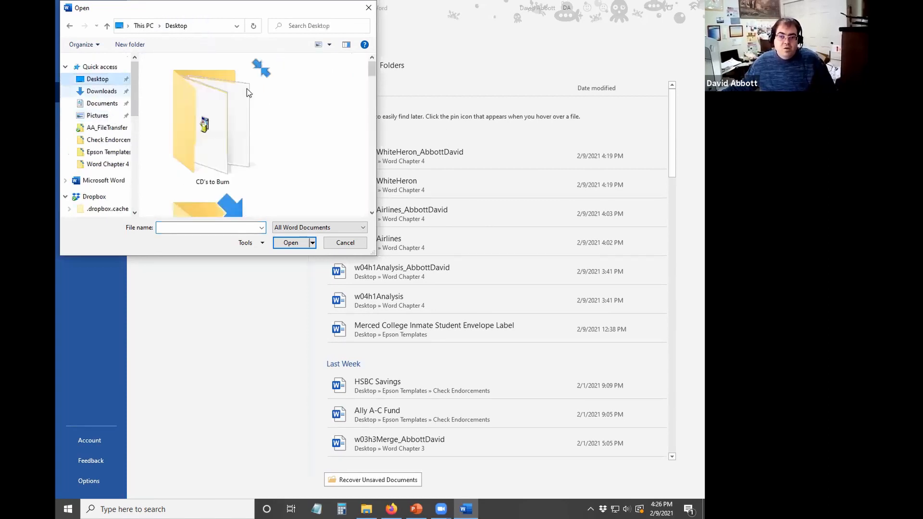
double_click(250, 142)
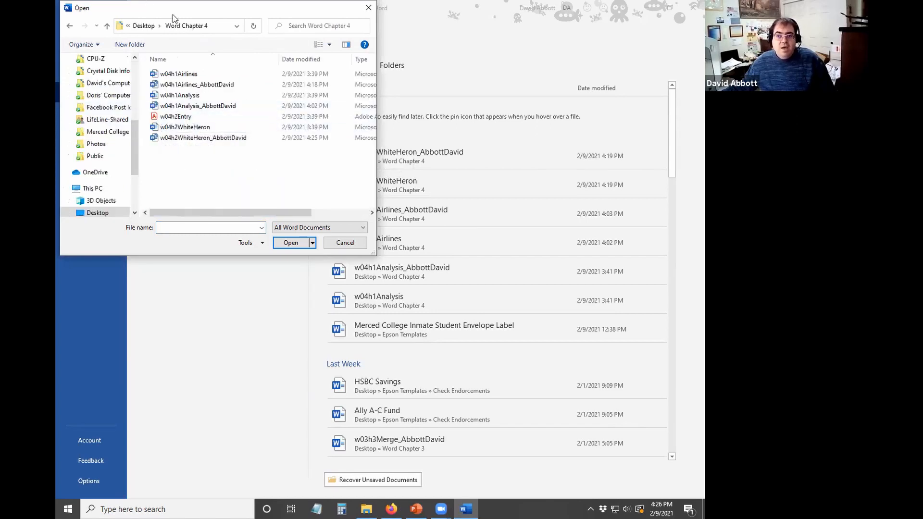
- Select the w04h2Entry PDF, using the file-type filter to find it, and open it
click(173, 118)
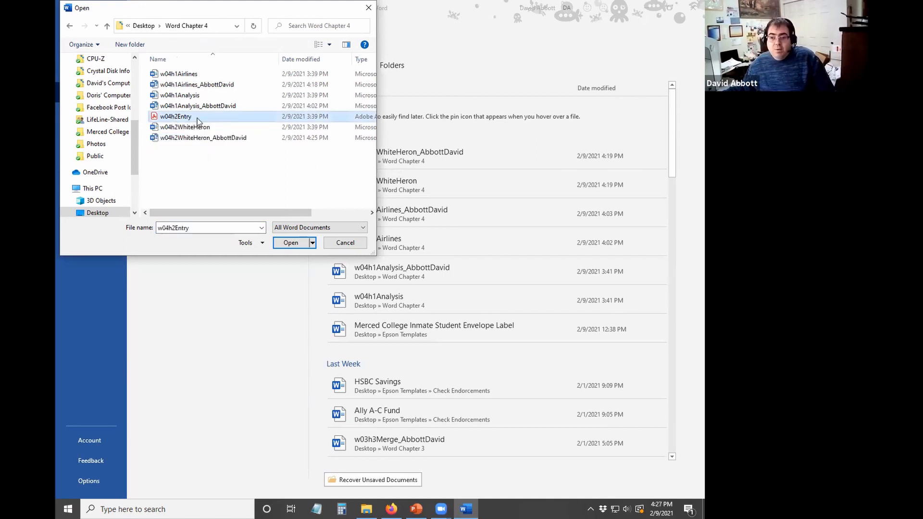
click(303, 227)
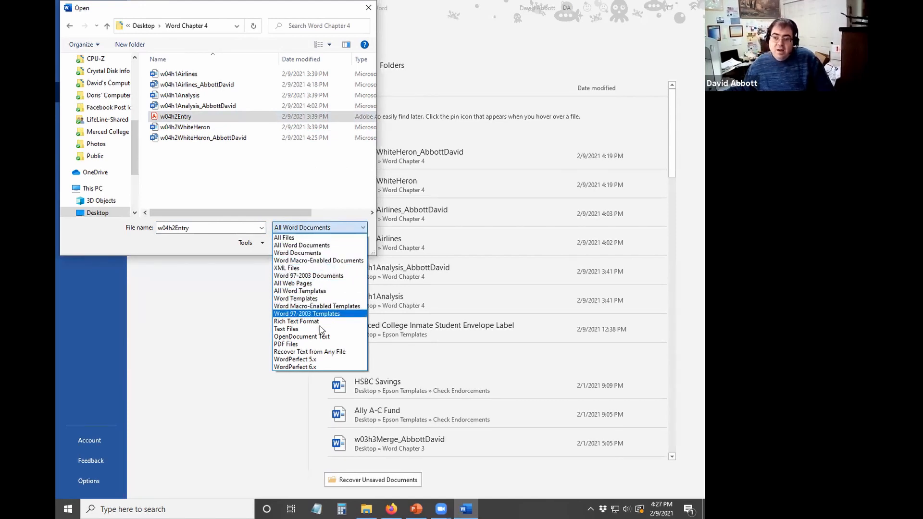
click(313, 344)
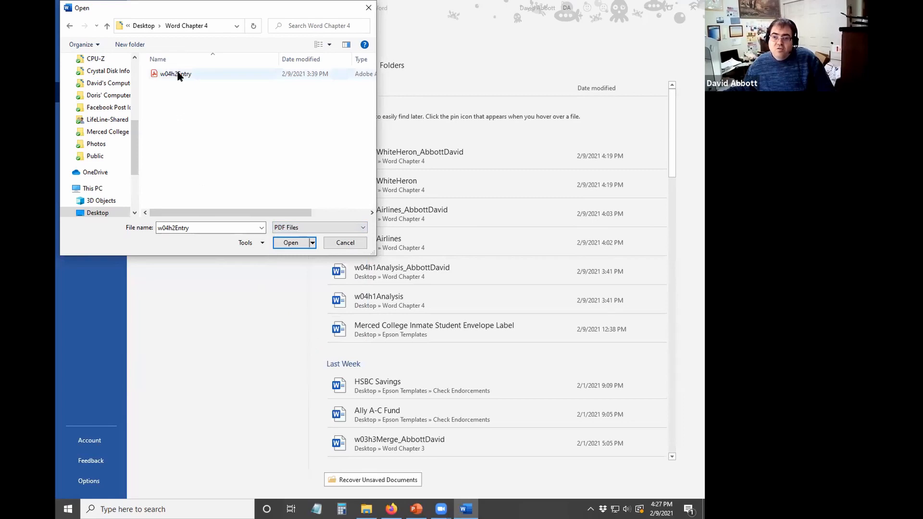
click(306, 228)
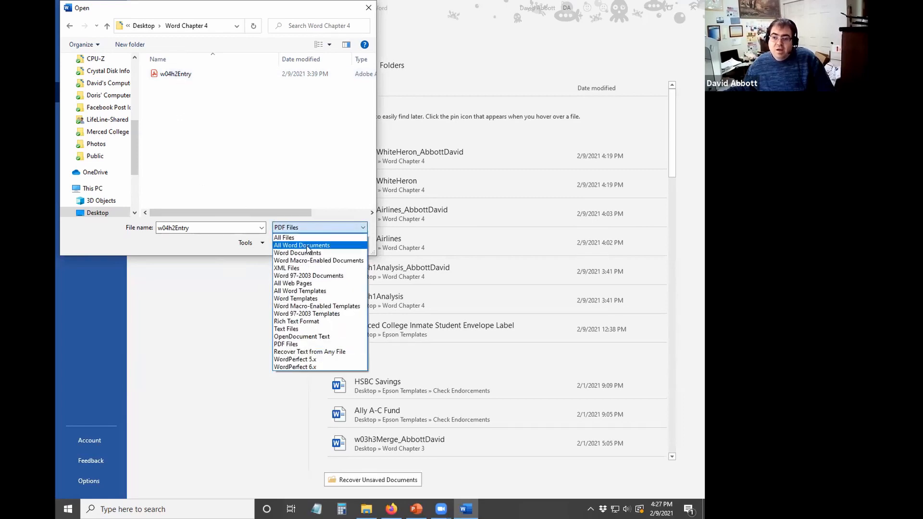
click(304, 235)
click(192, 118)
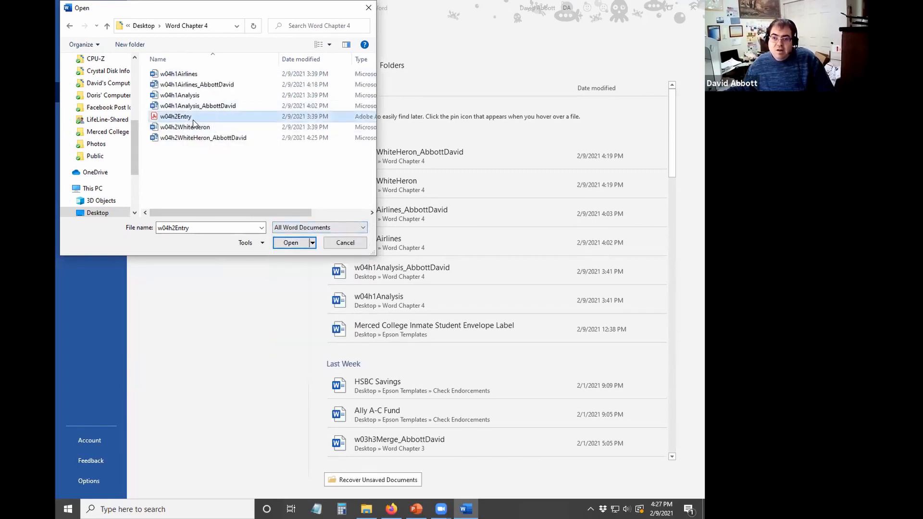
click(299, 243)
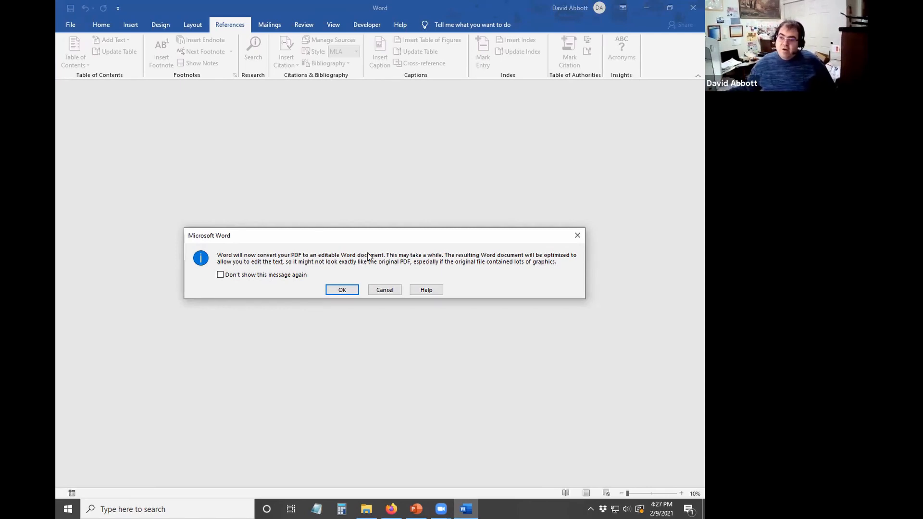
- Accept both conversion notices and enable editing of the w04h2Entry form
click(349, 288)
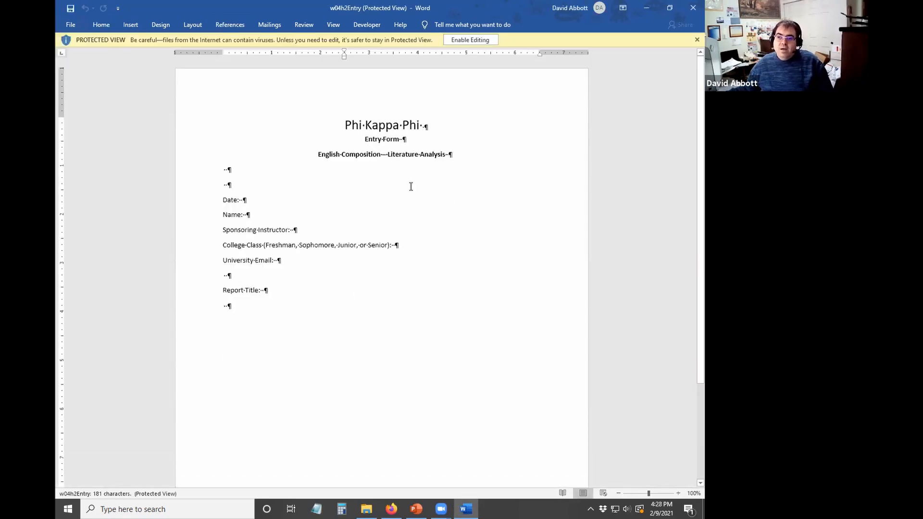
click(483, 41)
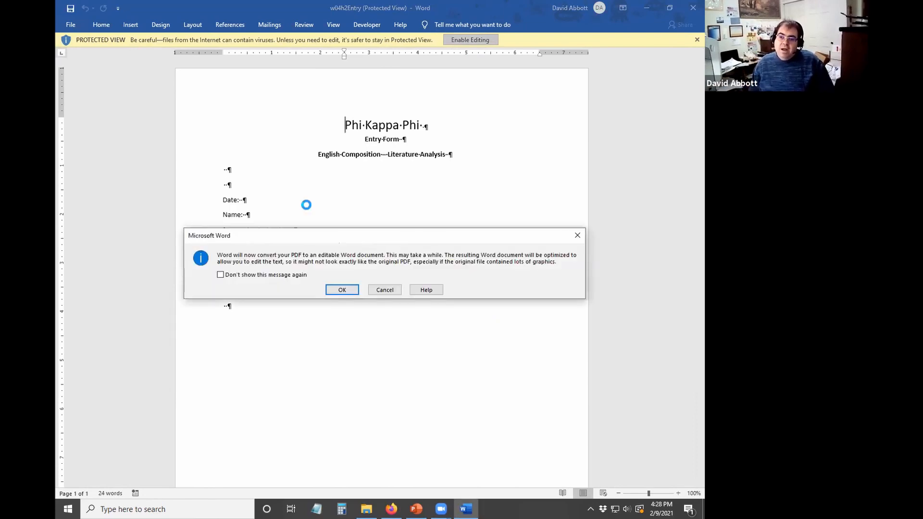
click(356, 290)
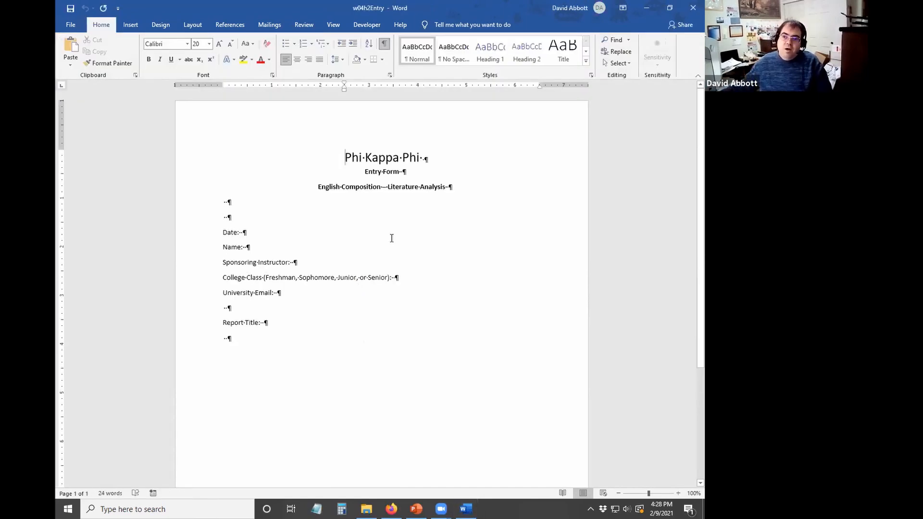
click(314, 245)
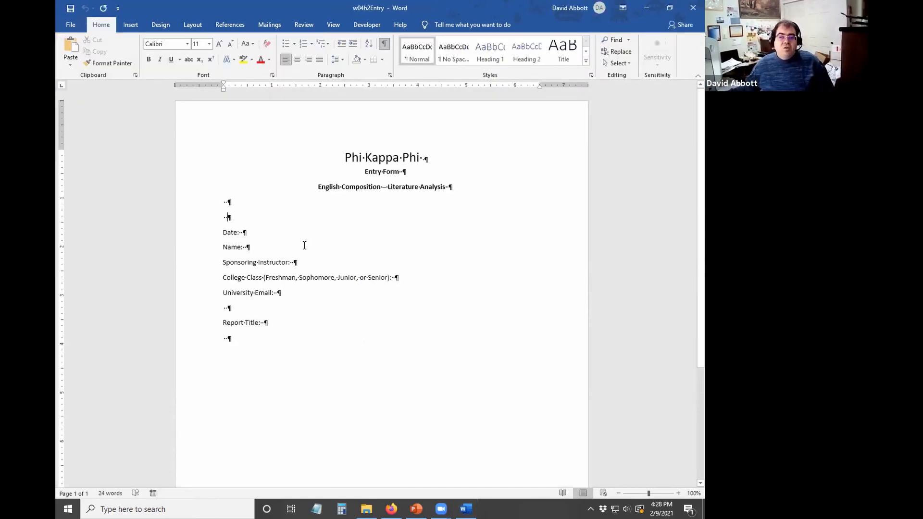
- Fill in the date February 9, 2021, the student's name and the sponsoring instructor
click(287, 232)
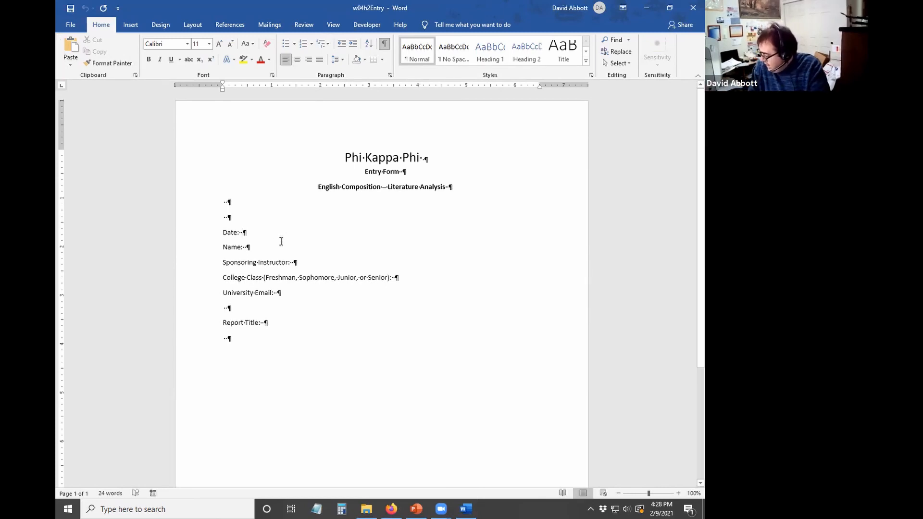
text(Febr)
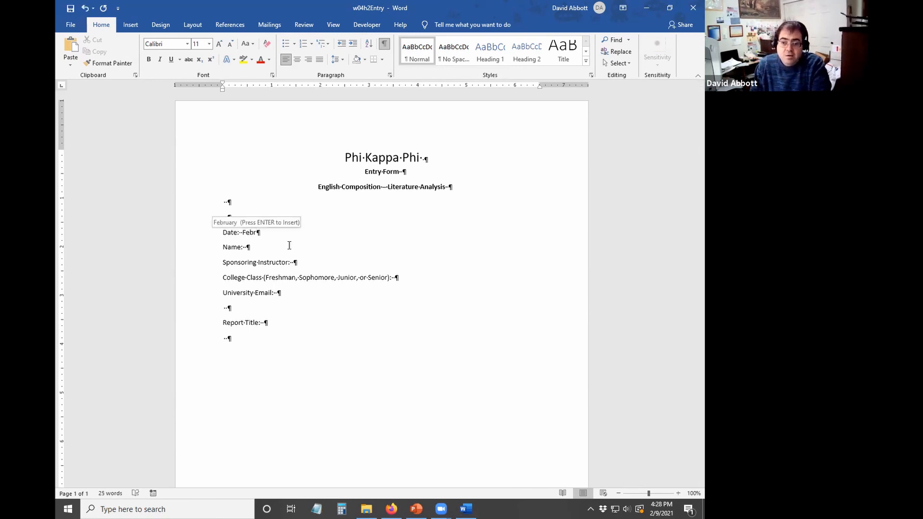
key(Return)
key(Return)
click(287, 246)
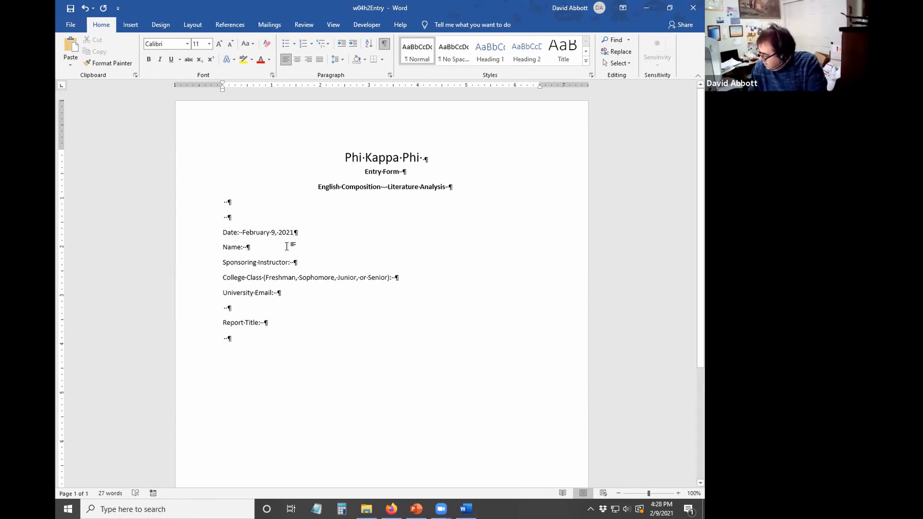
text(David Abbott)
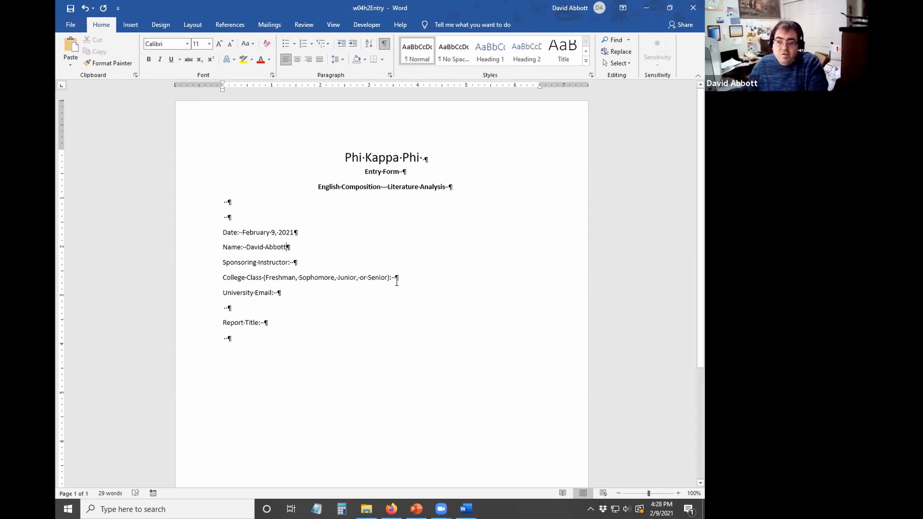
click(362, 275)
click(362, 263)
text(Professor)
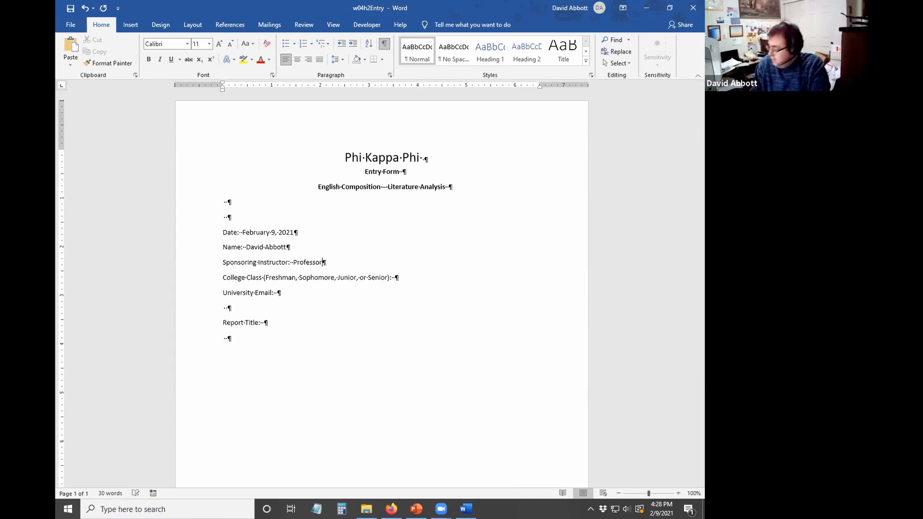
text( Abbott)
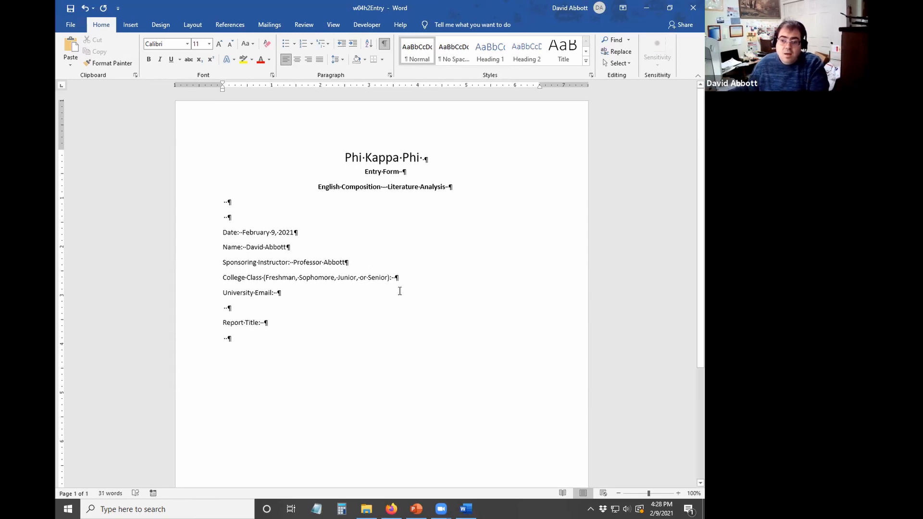
- Add class Sophomore, the student's university e-mail, and report title An Analysis of "A White Heron"
click(416, 277)
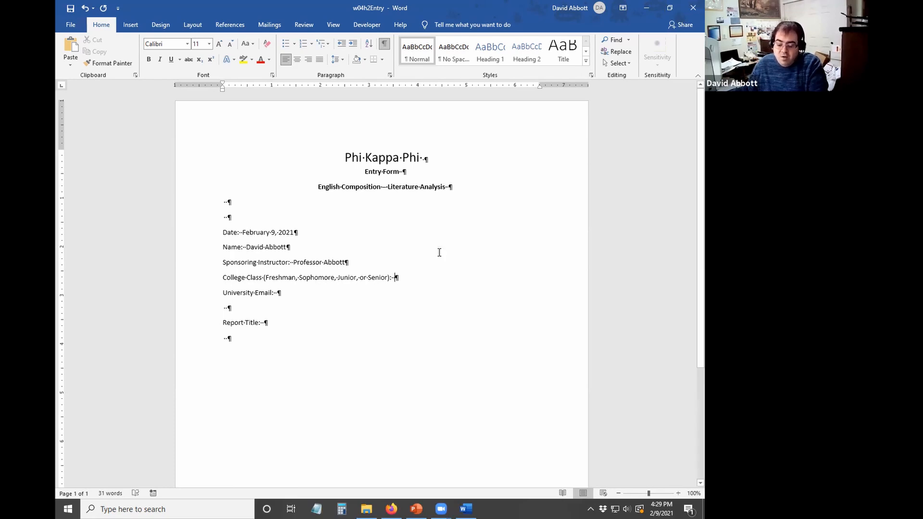
text(Sophomore University Email:  )
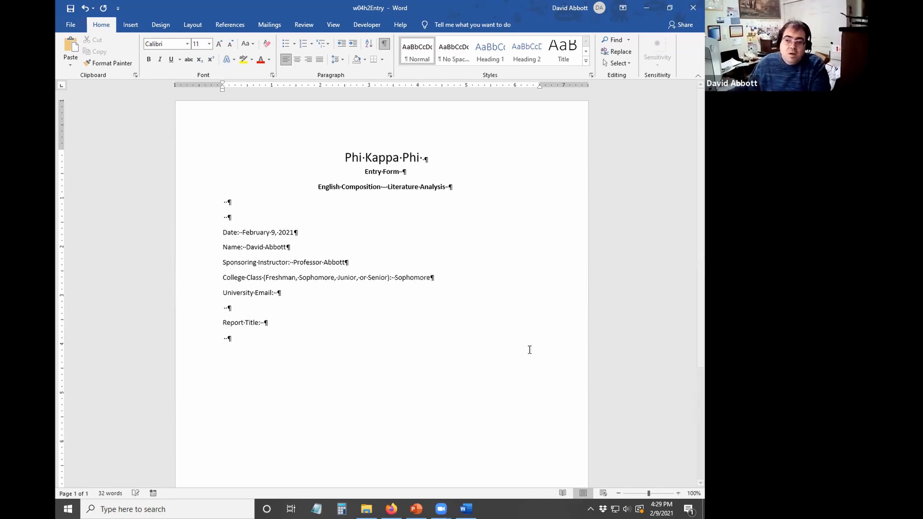
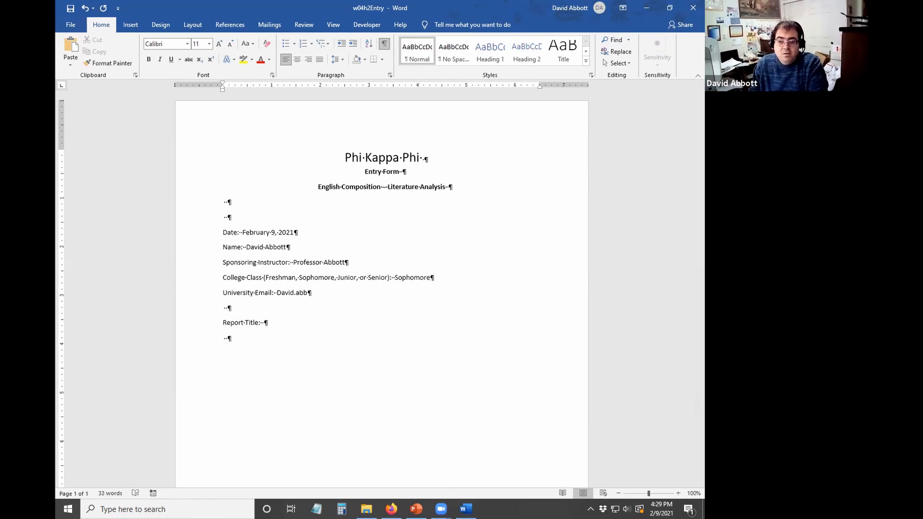
click(376, 323)
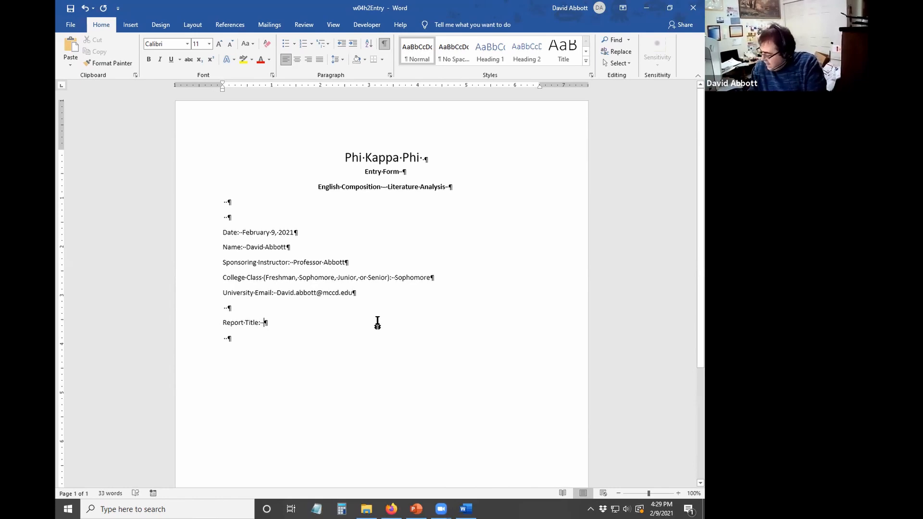
text(An Analysis )
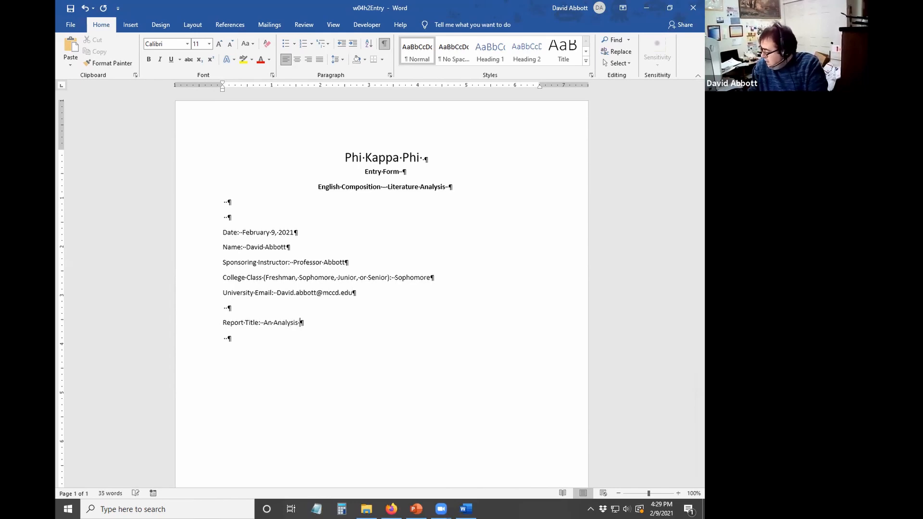
text(of "A)
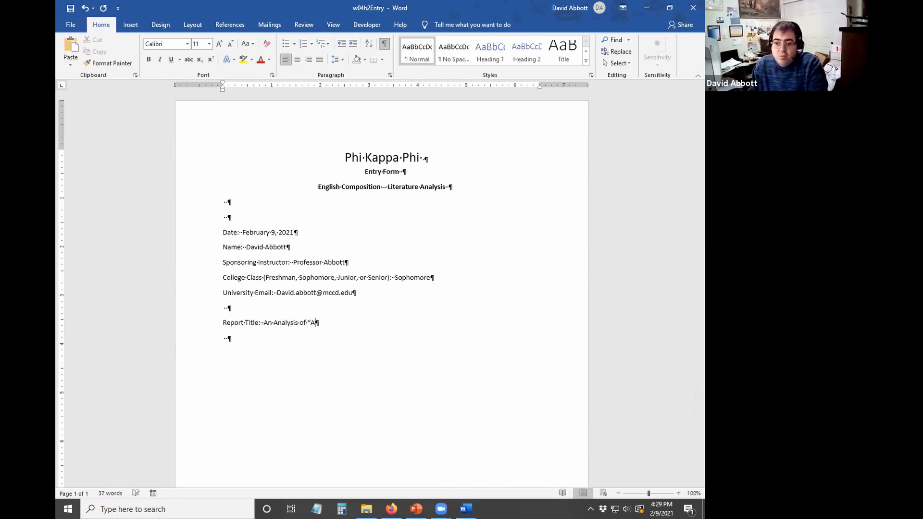
text( White Heron")
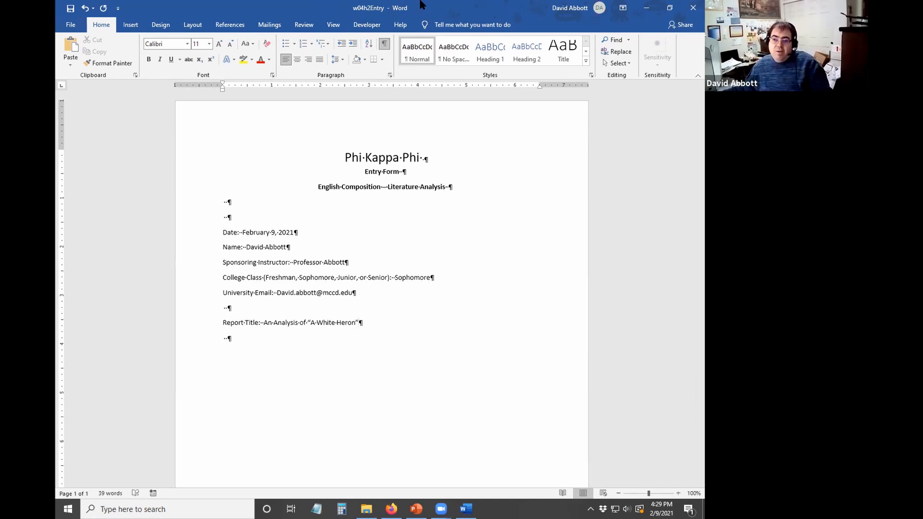
- Export the form as a PDF named w04h2Entry with the student's last and first name appended
click(72, 26)
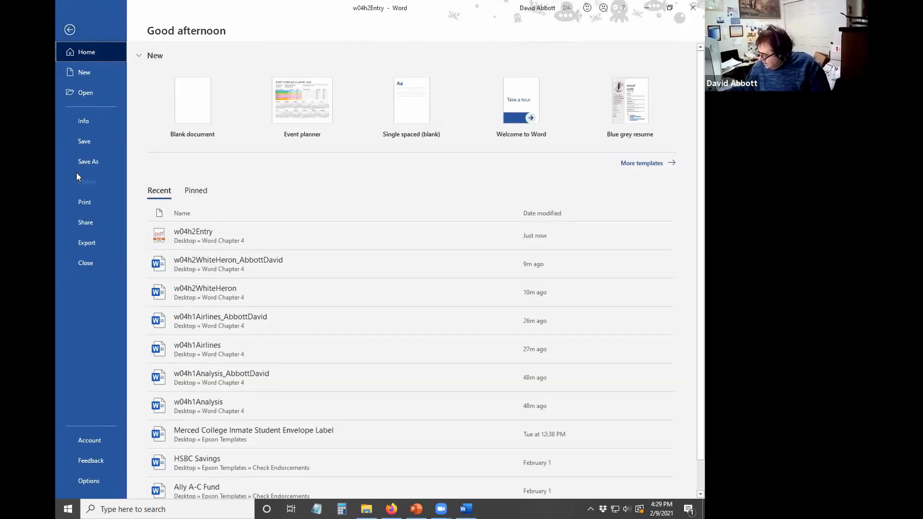
click(89, 243)
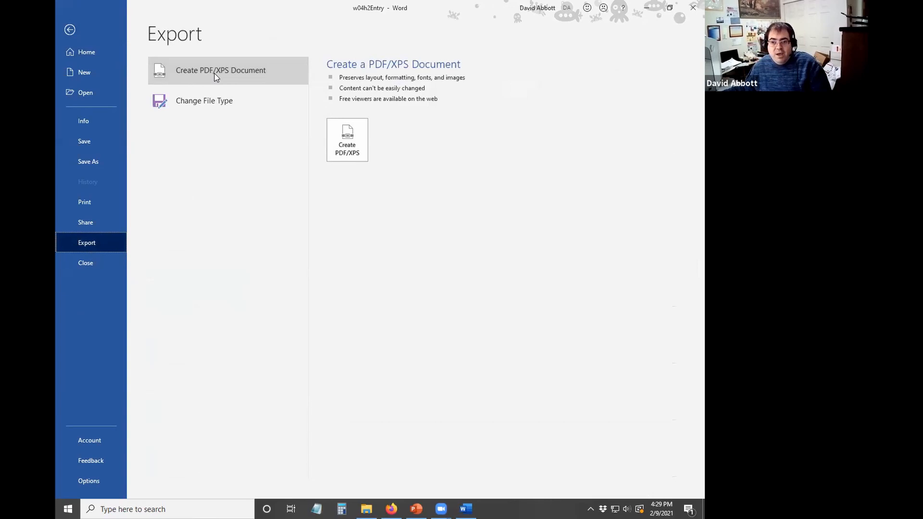
click(356, 157)
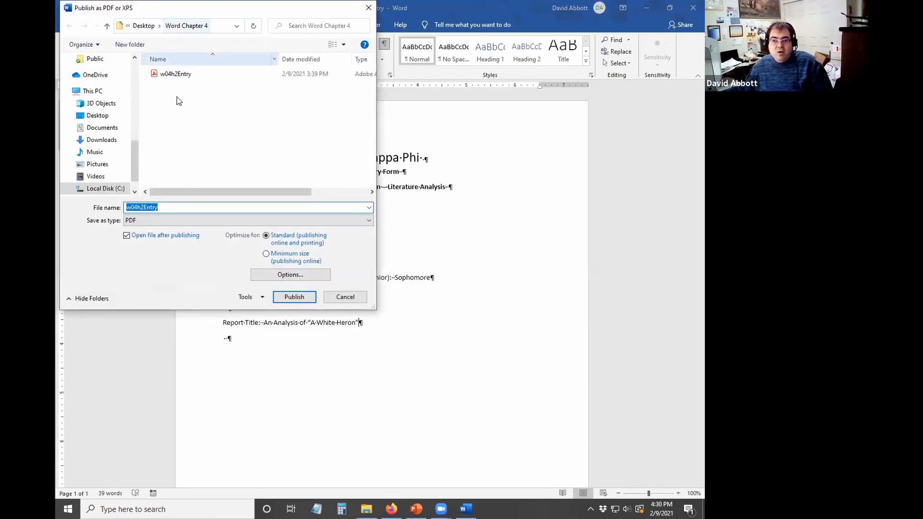
click(181, 207)
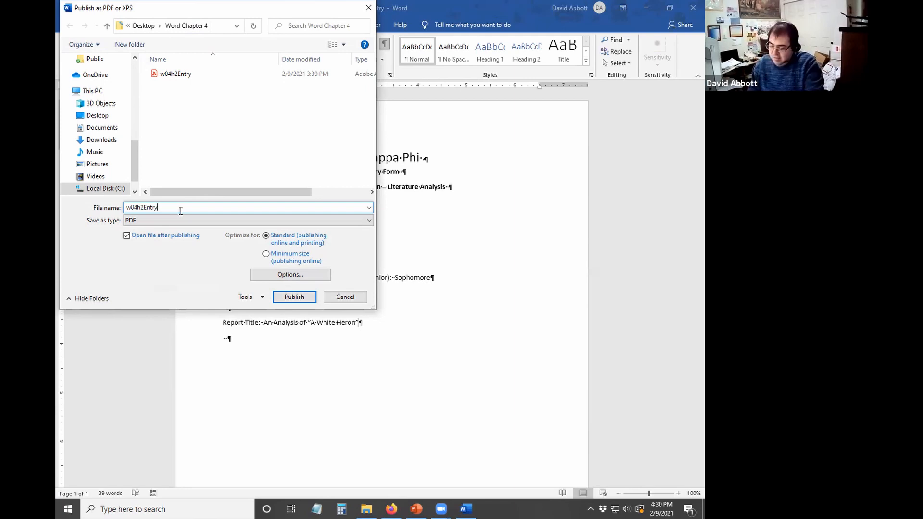
text(_AbbottDavid)
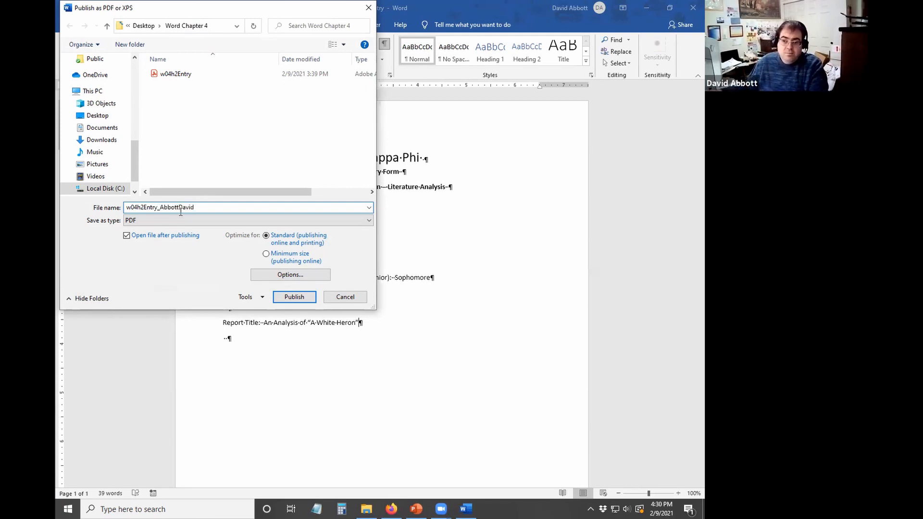
click(294, 297)
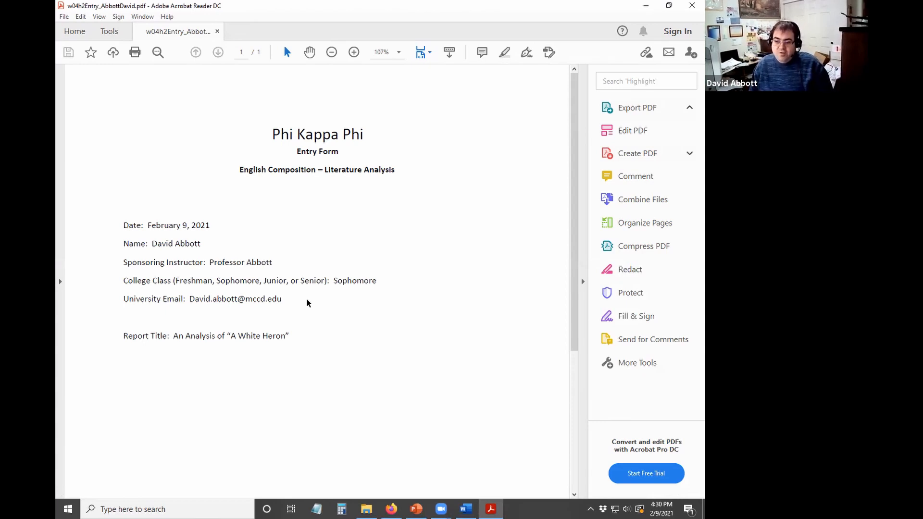
- Scroll through the exported PDF, then close Acrobat Reader and the entry form document
scroll(338, 305, down, 4)
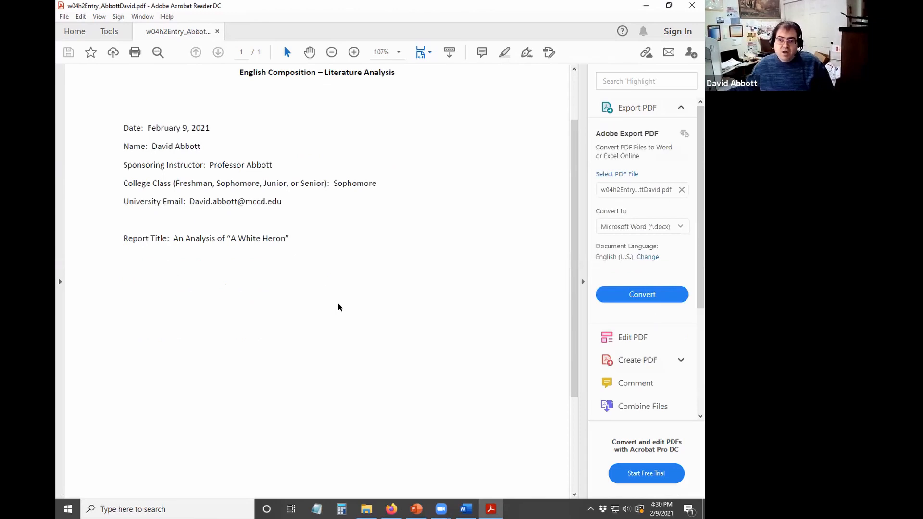
scroll(336, 304, up, 3)
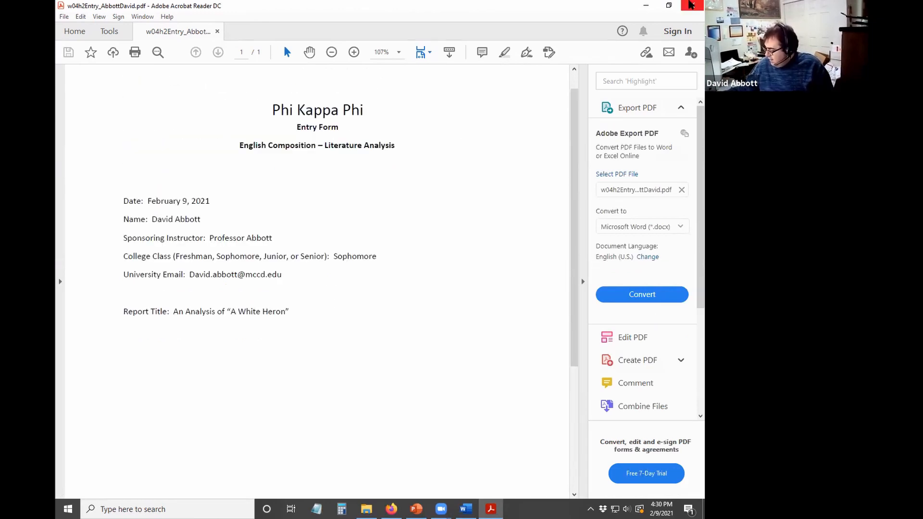
click(691, 5)
click(693, 8)
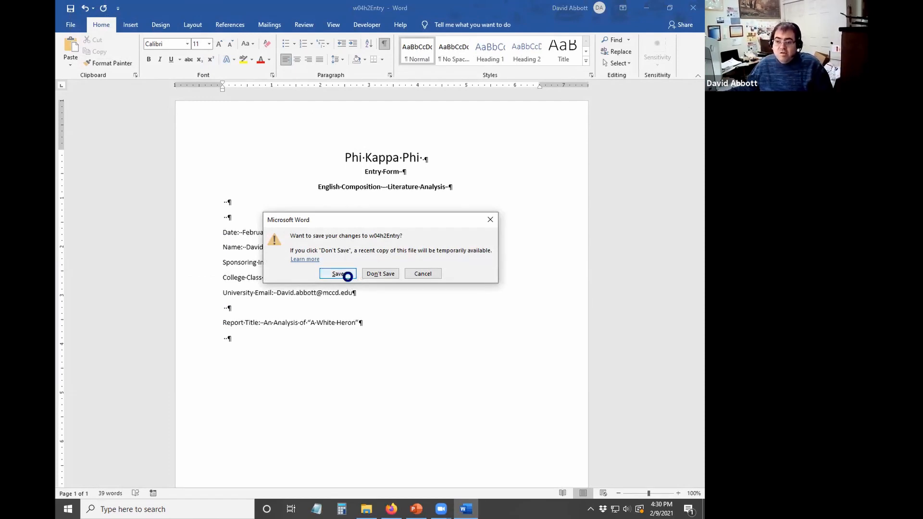
- Save the entry form as w04h2Entry in the Word Chapter 4 folder while closing it
click(345, 275)
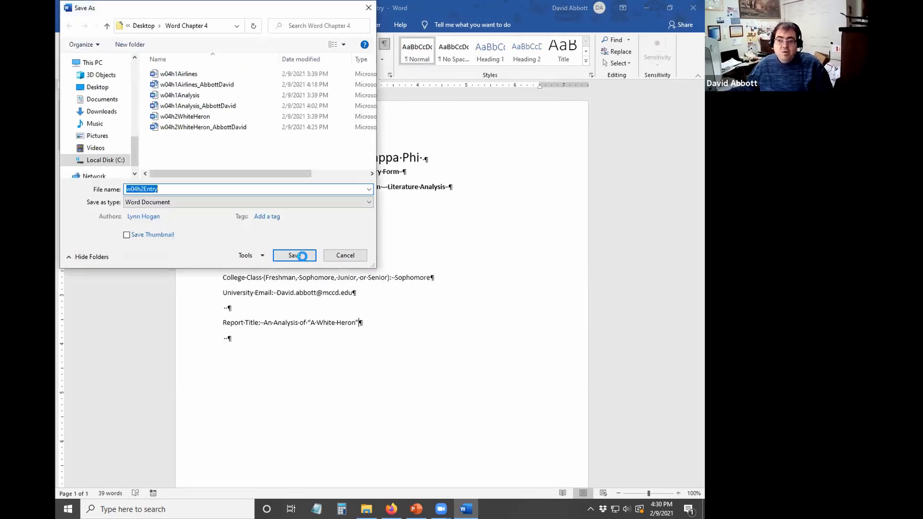
click(302, 256)
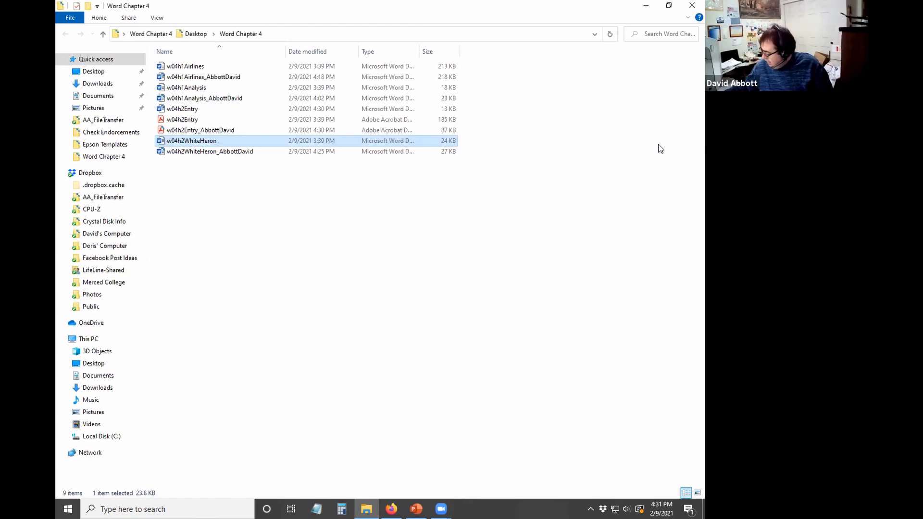
- Open the student-named w04h2WhiteHeron essay from the Word Chapter 4 folder
click(251, 381)
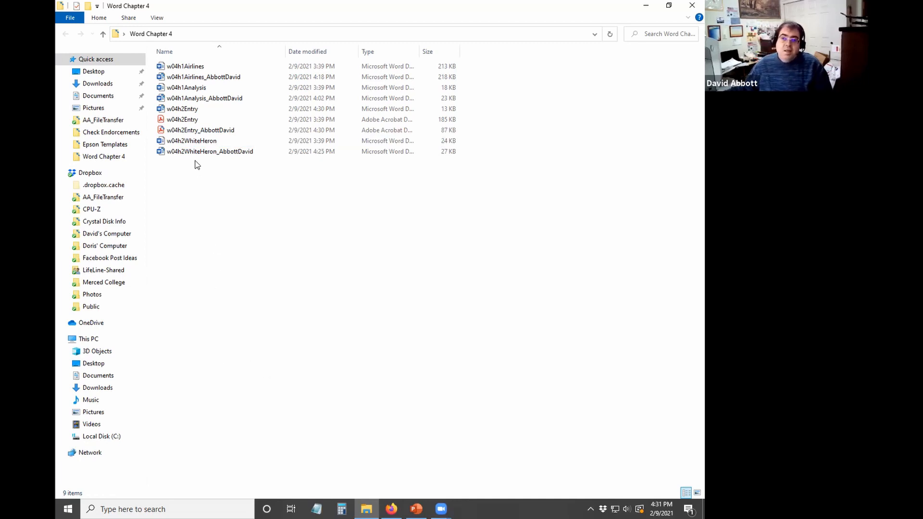
double_click(182, 153)
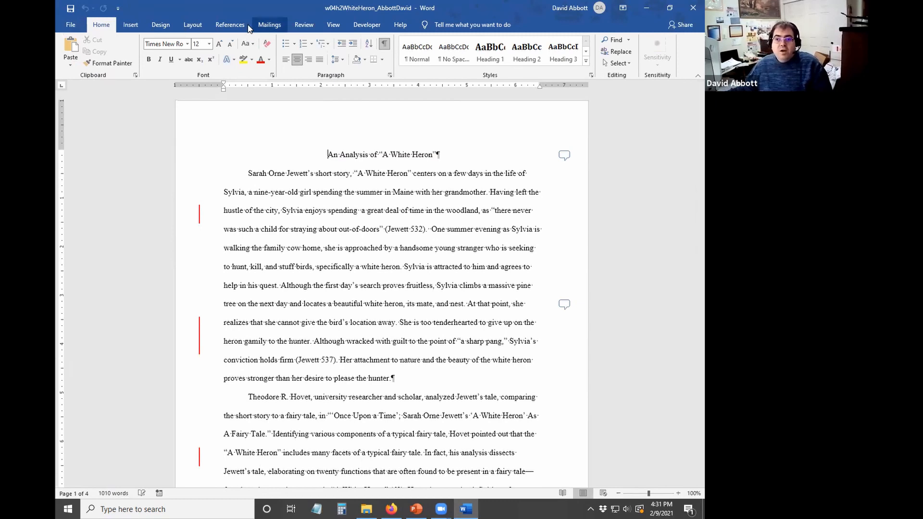
- Set Display for Review to All Markup and select the inserted tenderhearted sentence
click(304, 26)
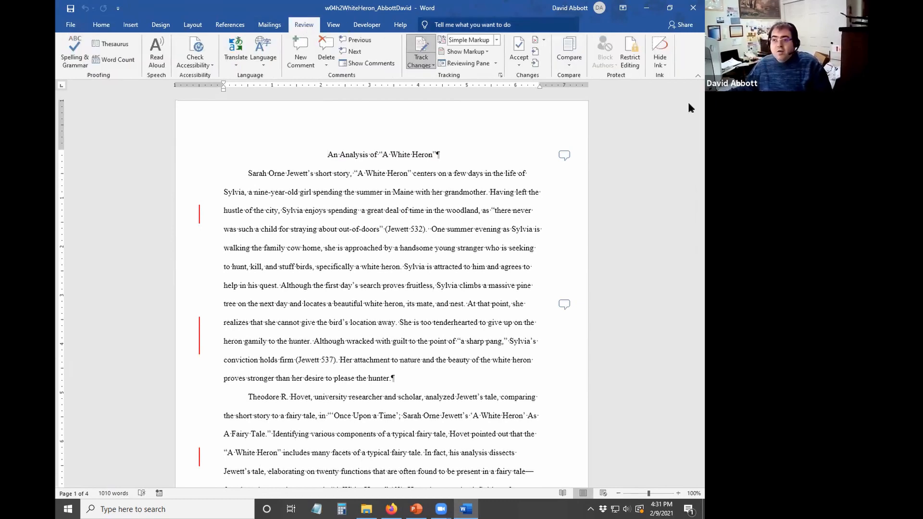
click(497, 40)
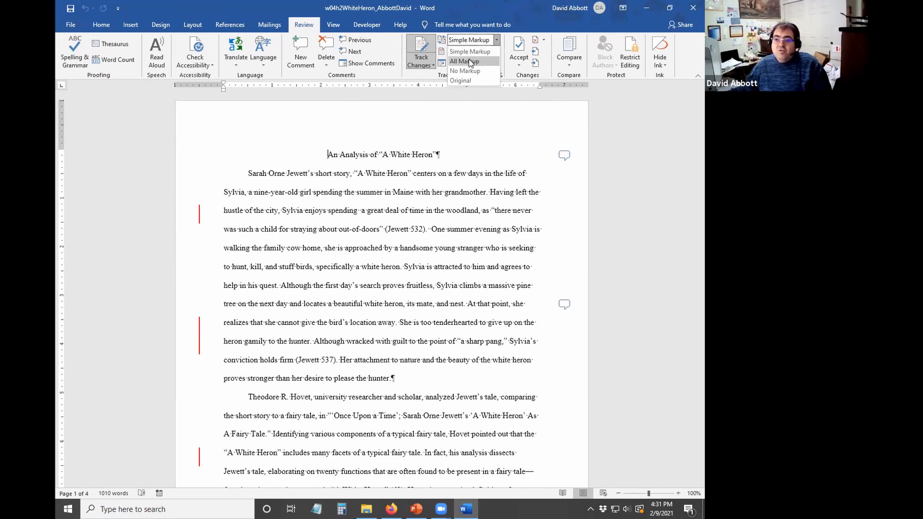
click(465, 61)
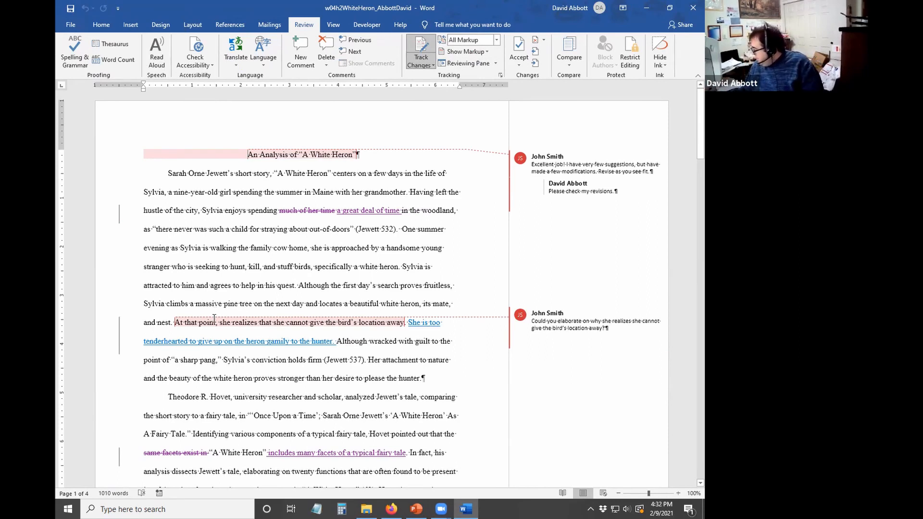
mouse_move(213, 320)
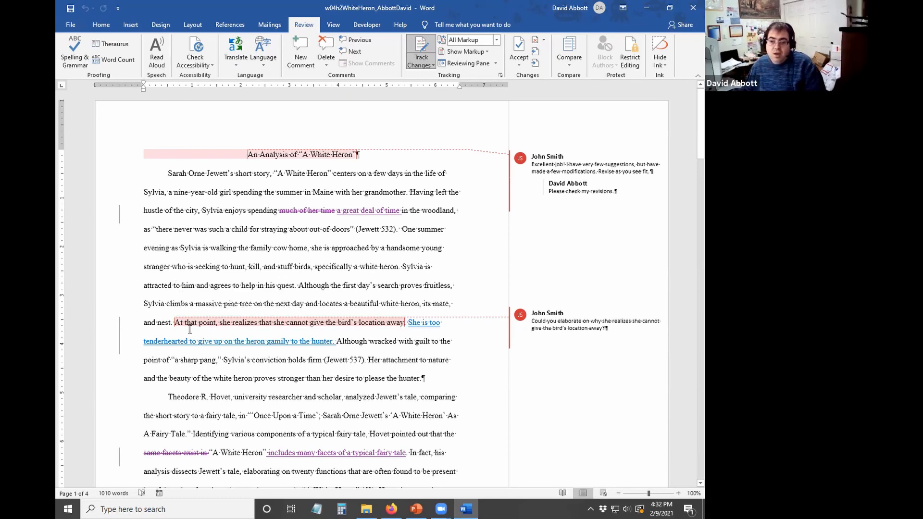
click(266, 340)
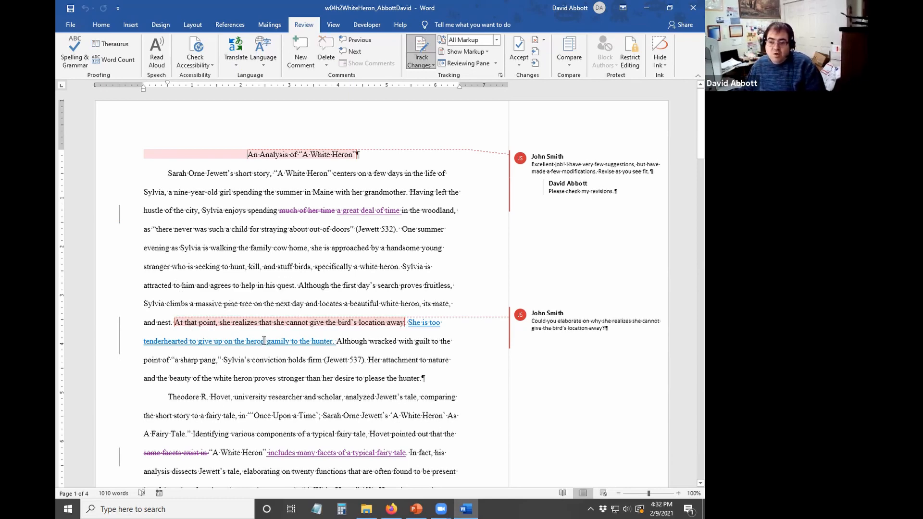
mouse_move(264, 342)
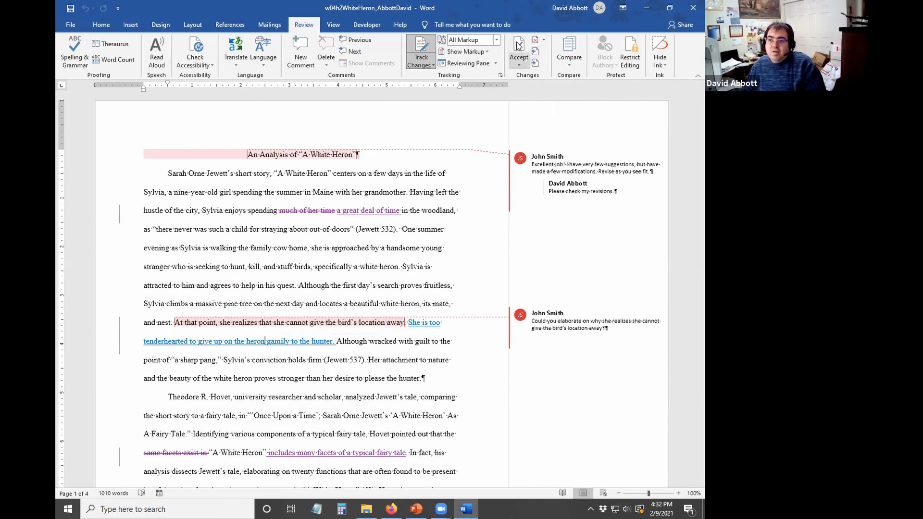
- Reject the inserted sentence about Sylvia being too tenderhearted
click(521, 67)
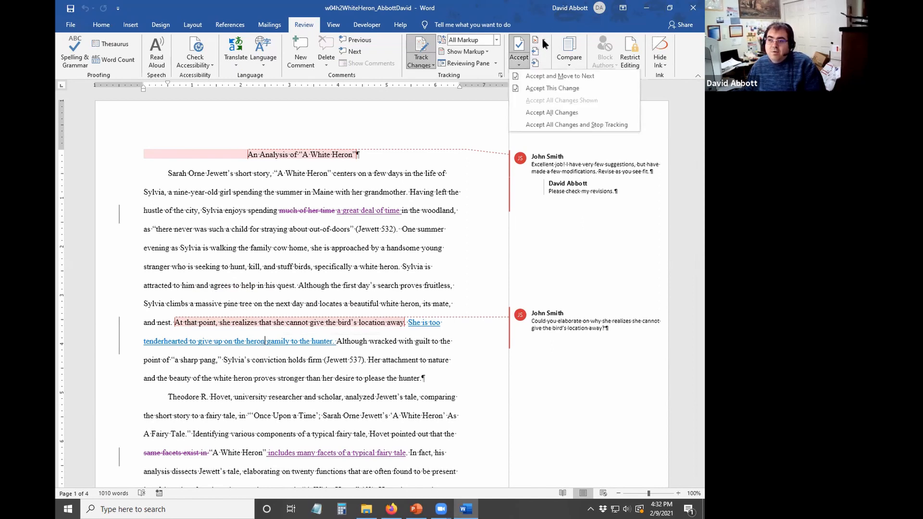
click(542, 36)
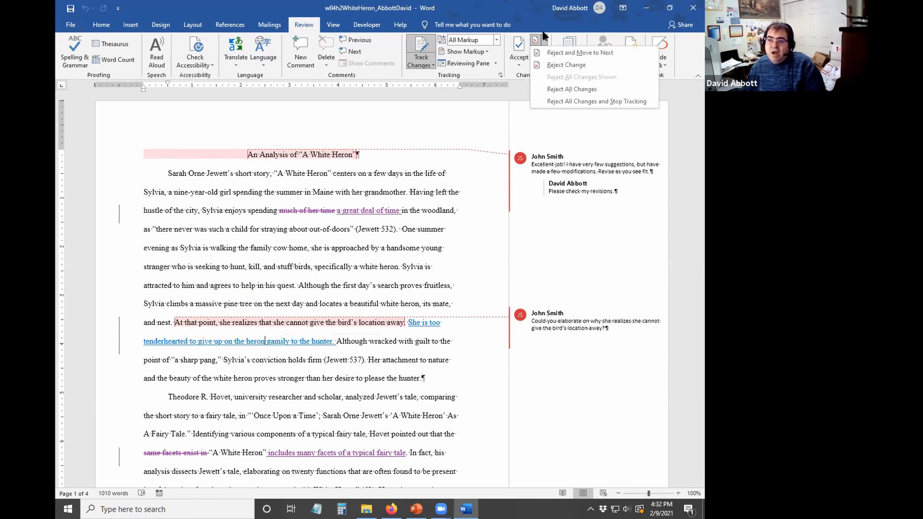
click(562, 64)
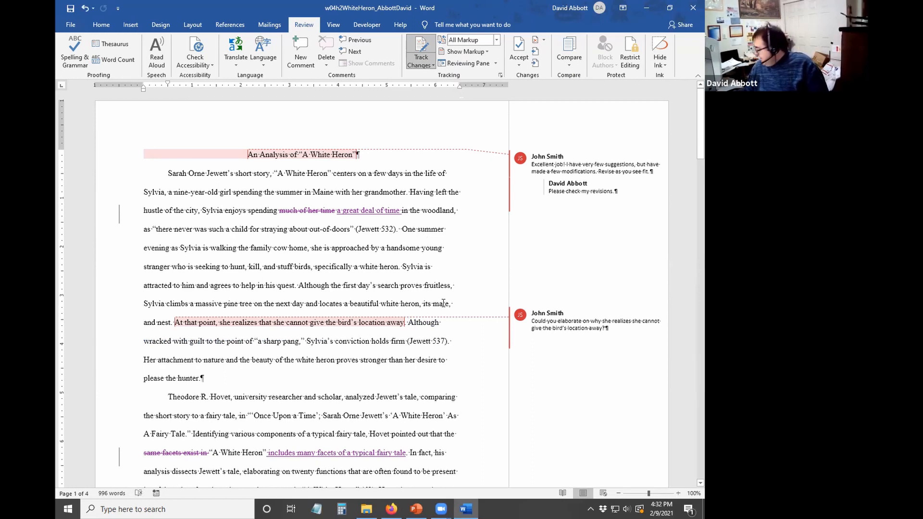
- Accept all remaining changes and stop tracking
click(426, 322)
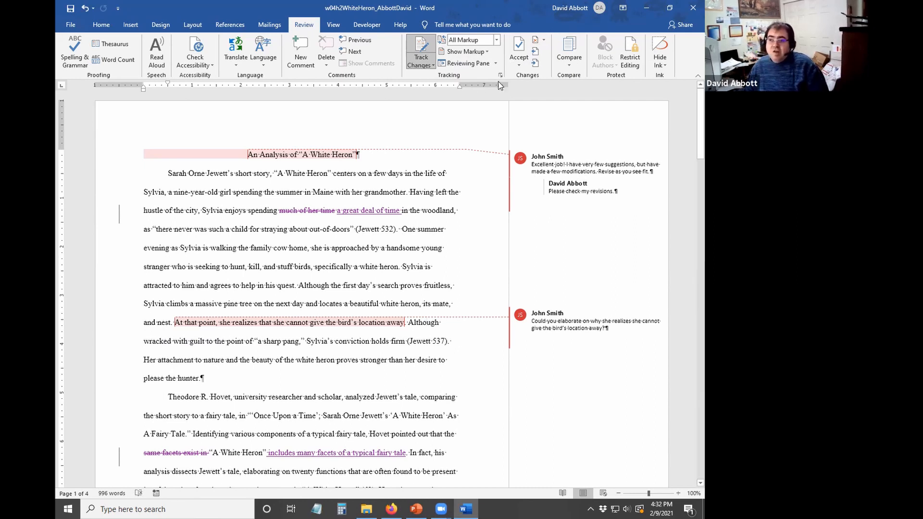
click(520, 66)
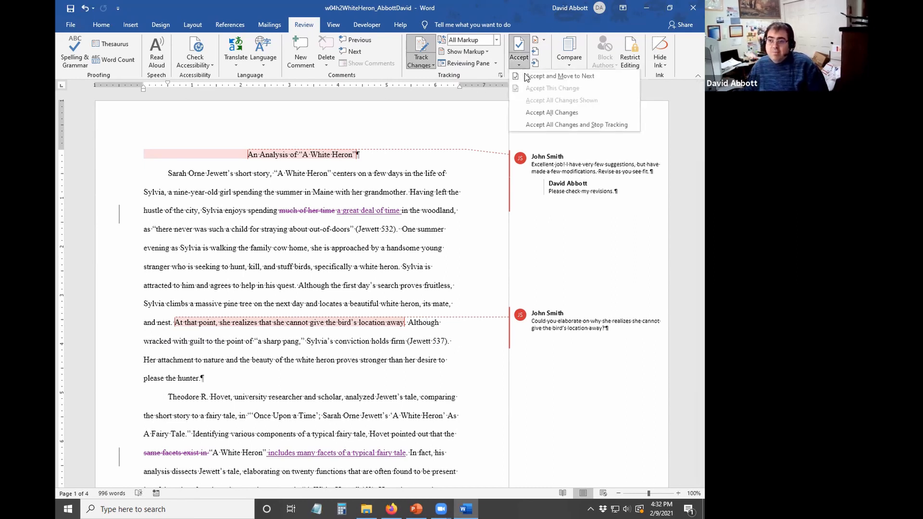
click(540, 126)
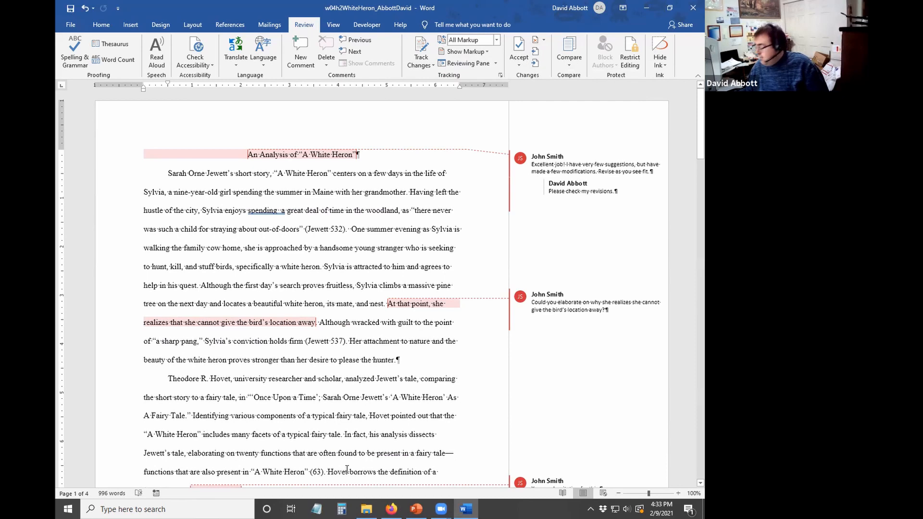
- Delete all comments, switch the display to No Markup, then save and close the essay
click(329, 67)
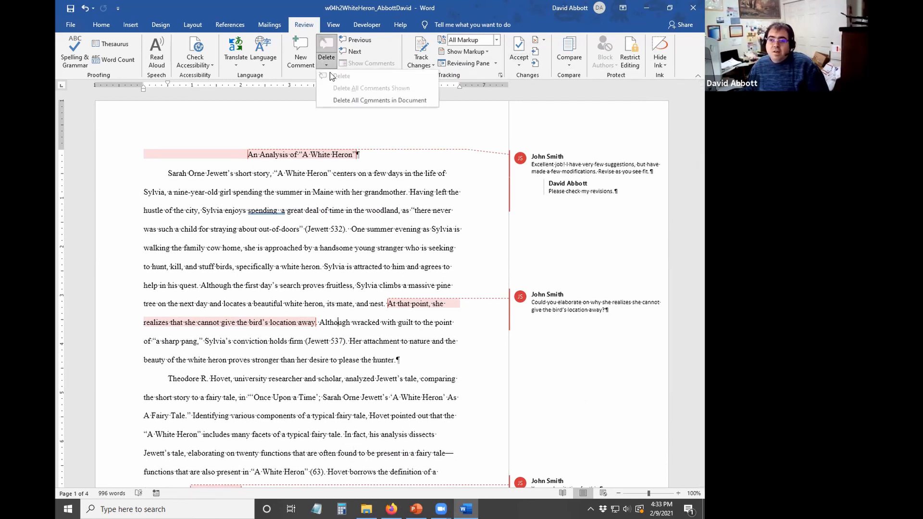
click(355, 101)
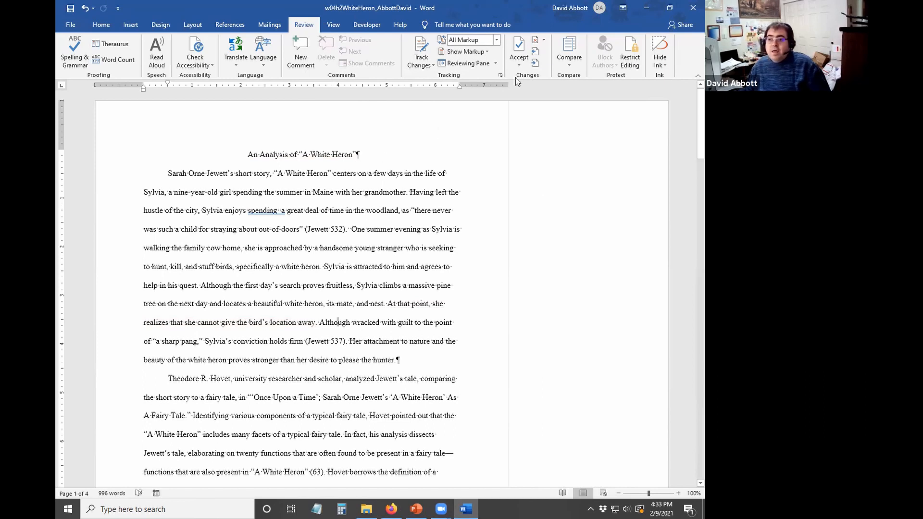
click(487, 42)
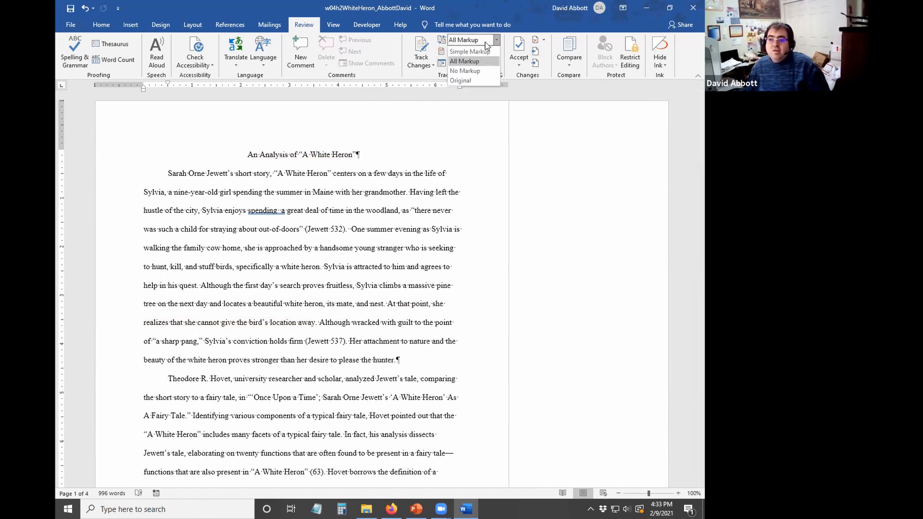
click(482, 70)
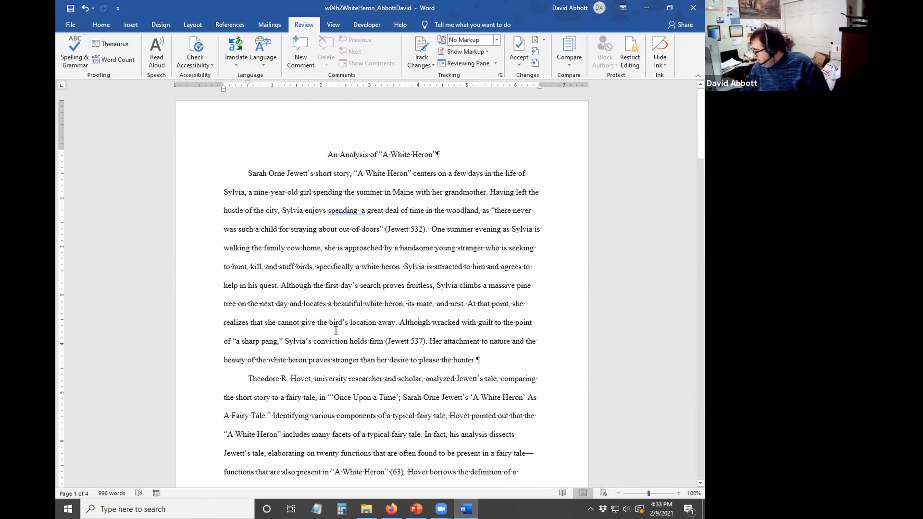
click(70, 8)
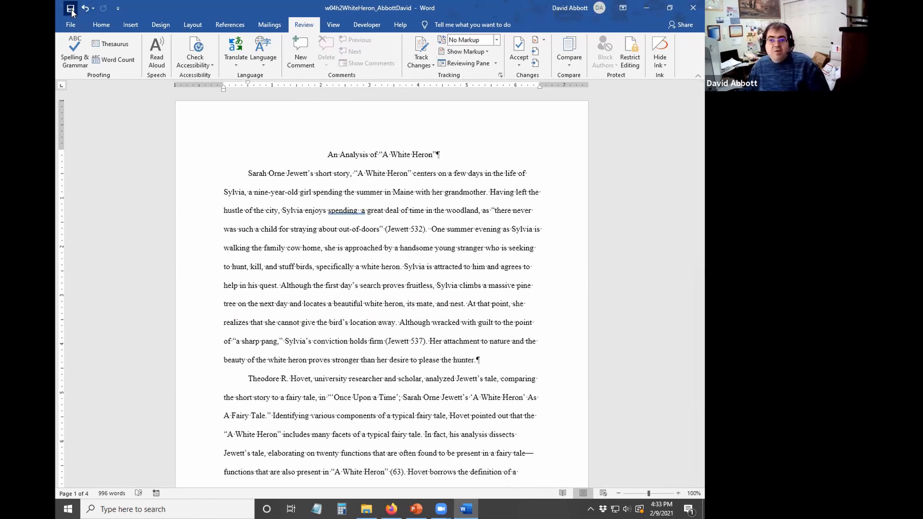
click(692, 7)
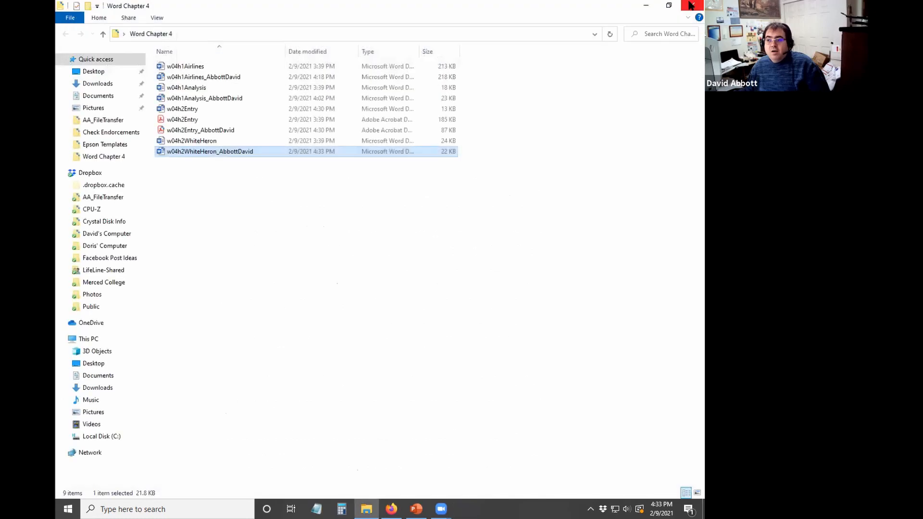
- Close the Word Chapter 4 folder and bring up the Canvas assignment in Firefox
click(691, 6)
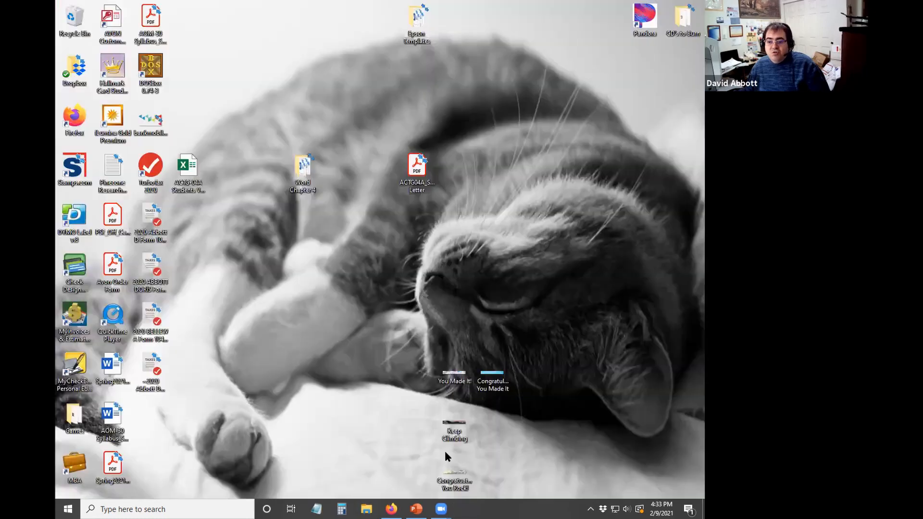
click(391, 508)
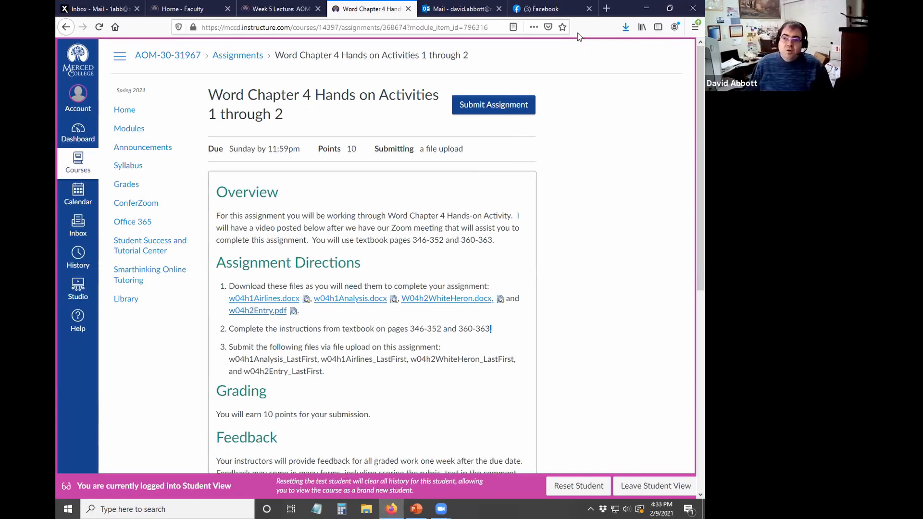
- Start the assignment submission and attach the w04h1Airlines and w04h1Analysis files
click(504, 106)
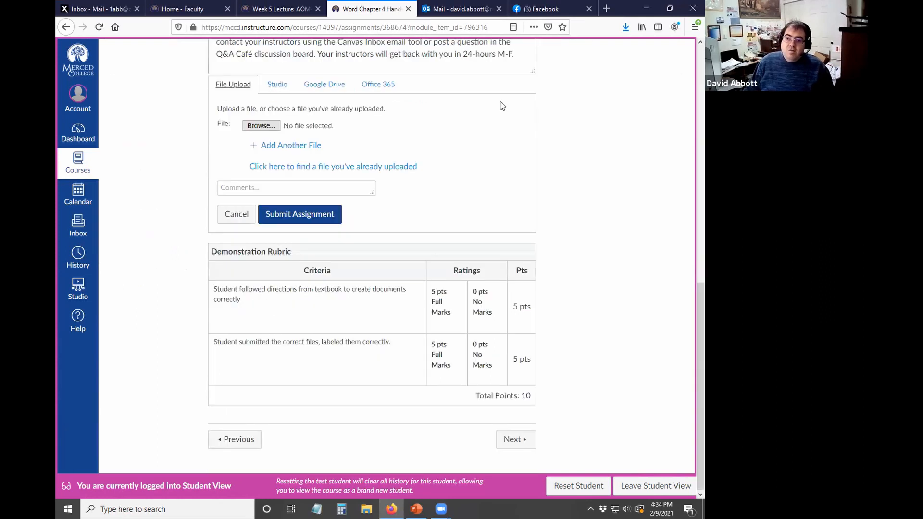
click(262, 125)
click(170, 85)
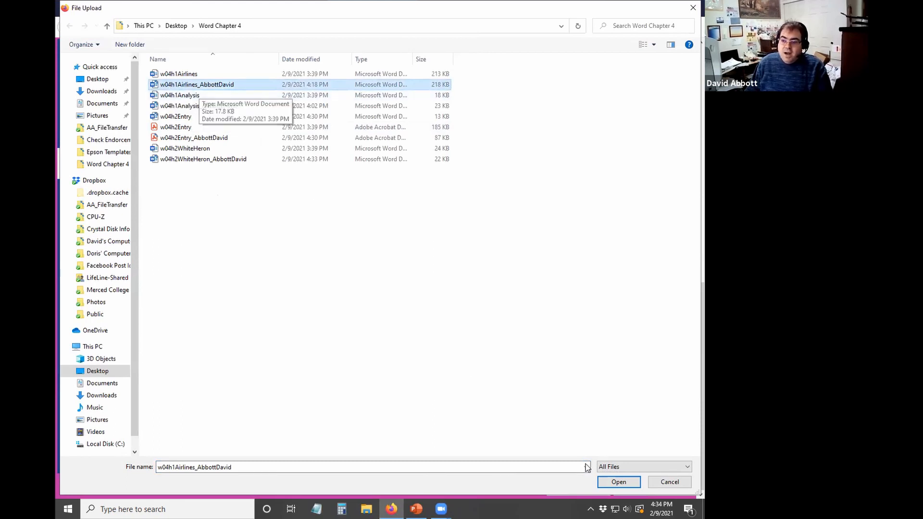
click(619, 482)
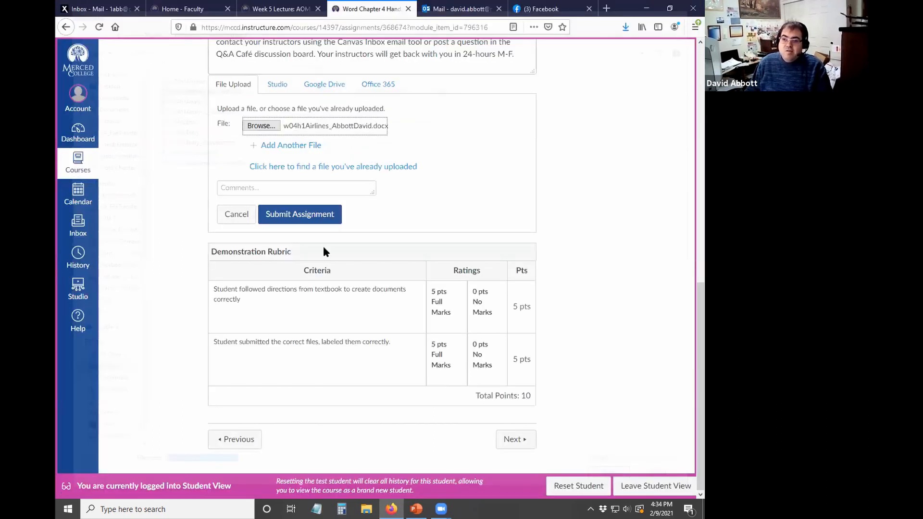
click(269, 145)
click(254, 146)
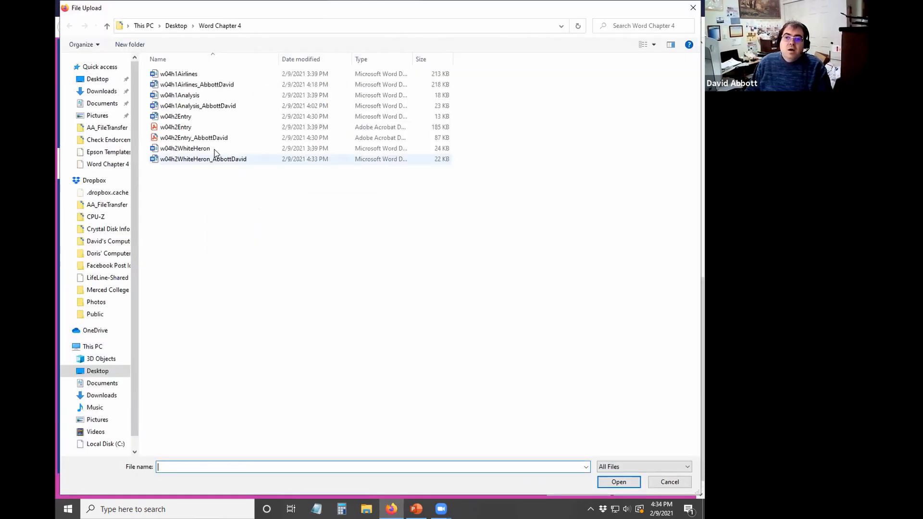
click(175, 106)
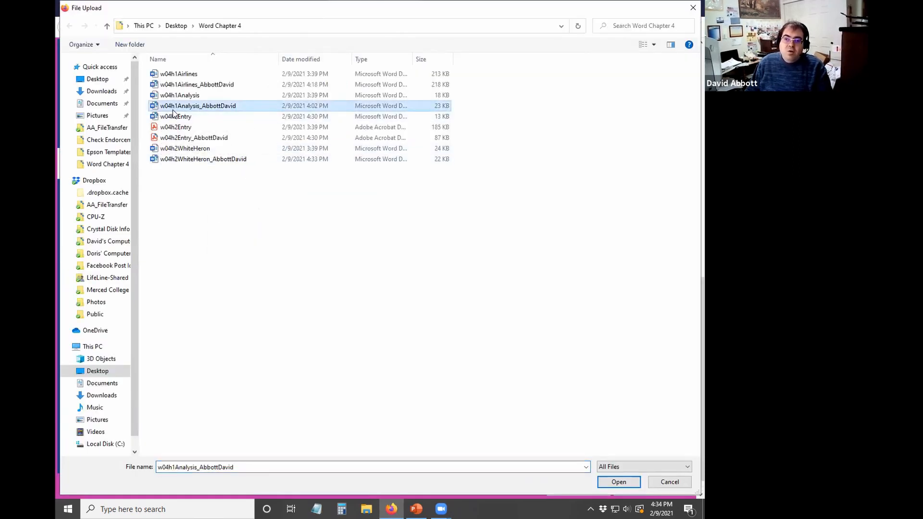
click(606, 484)
- Attach the w04h2Entry PDF and w04h2WhiteHeron files in two more upload slots
click(278, 166)
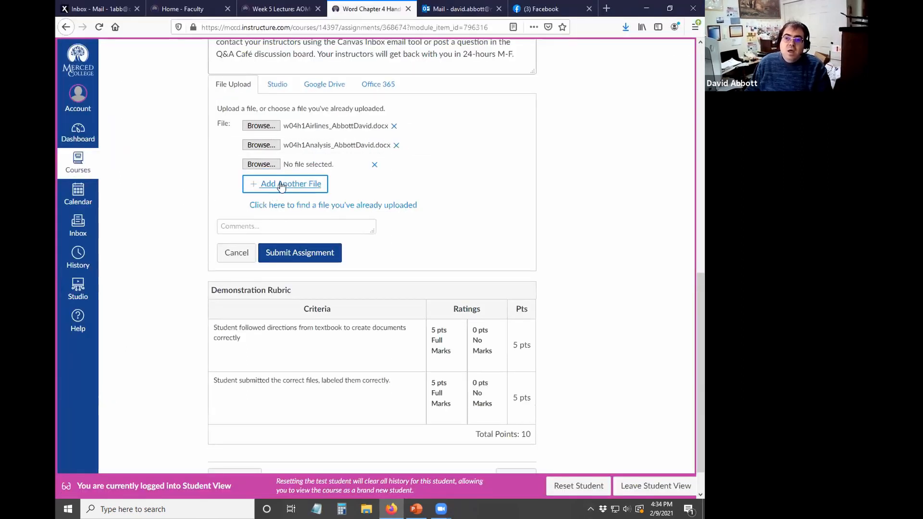
click(279, 185)
click(273, 164)
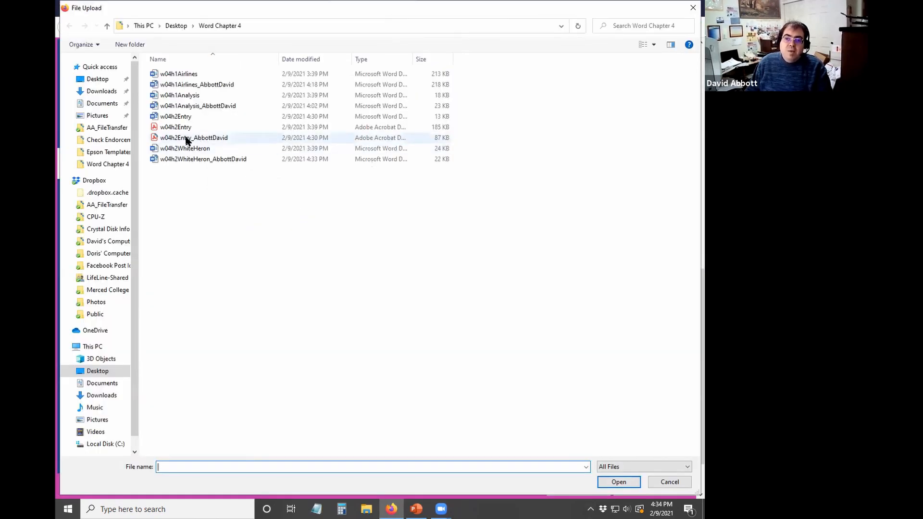
click(187, 138)
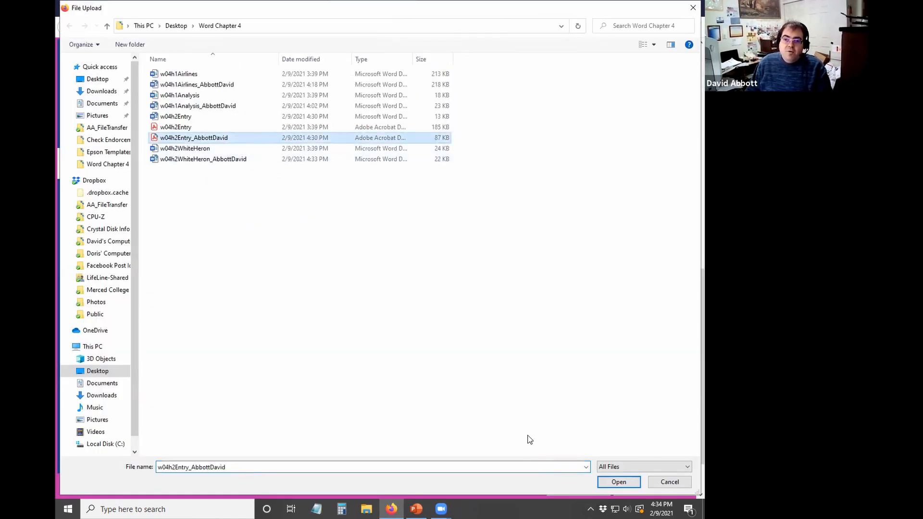
click(615, 483)
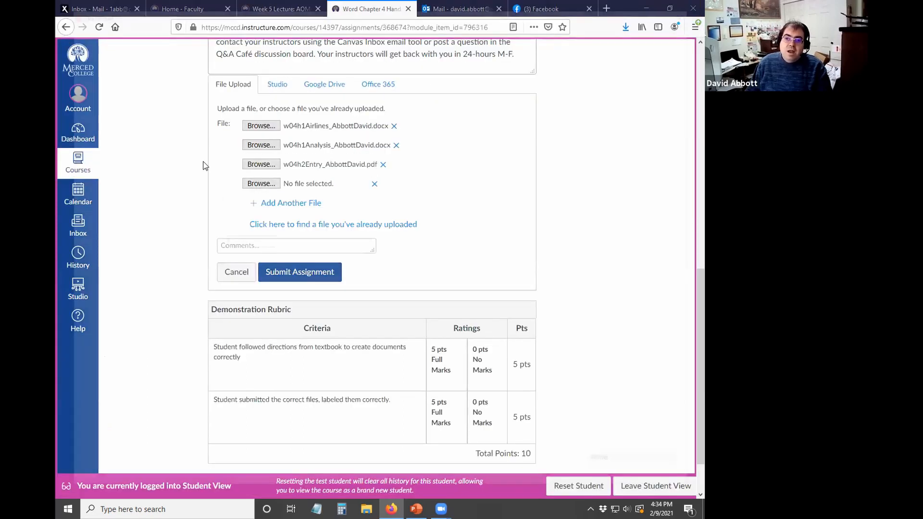
click(261, 184)
click(204, 162)
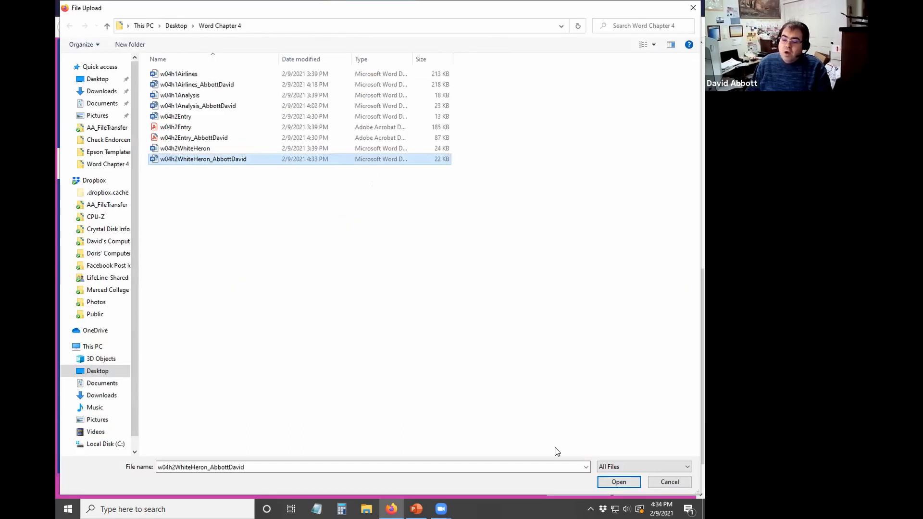
click(616, 481)
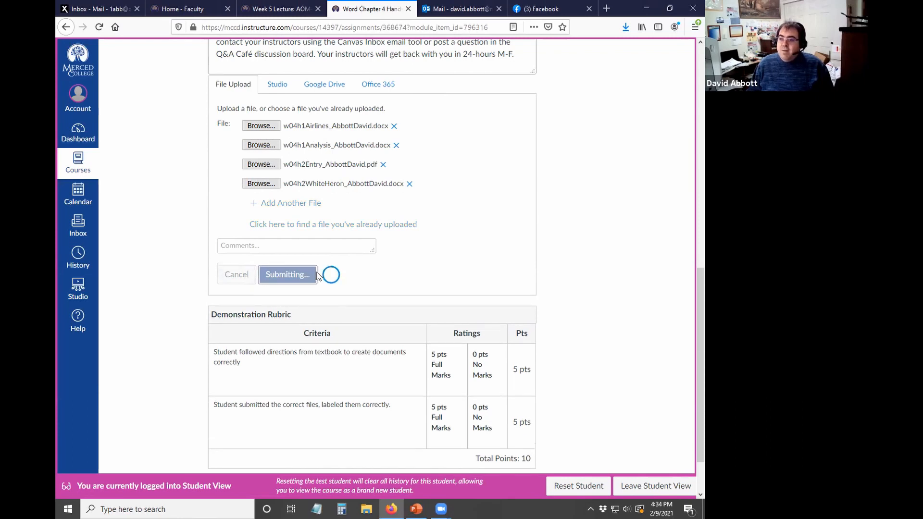
scroll(415, 275, up, 15)
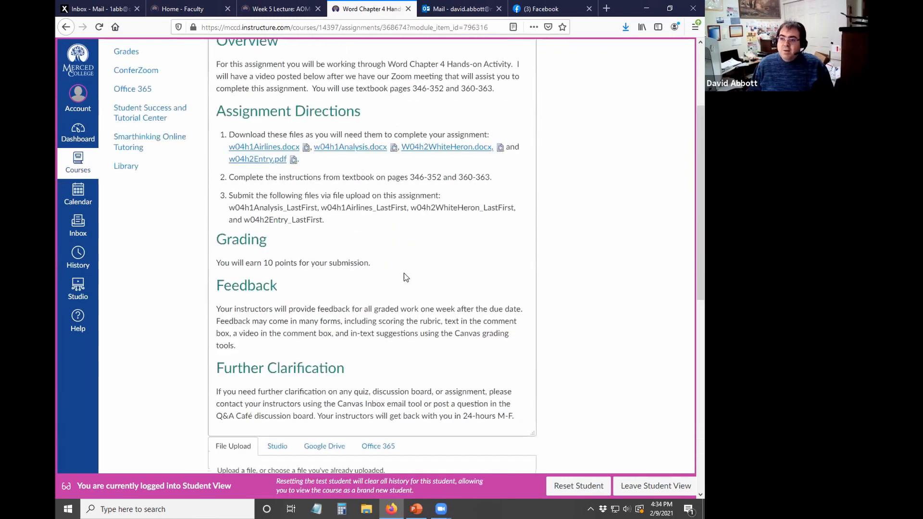
scroll(394, 283, down, 6)
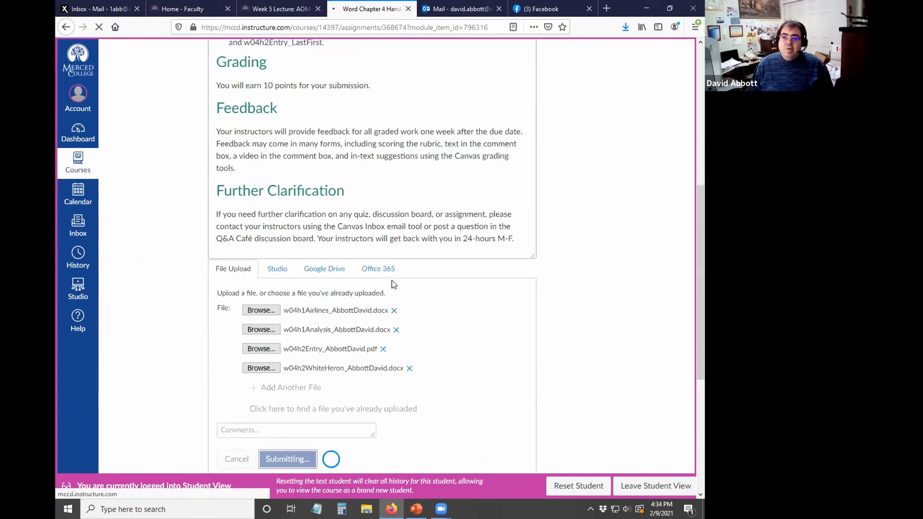